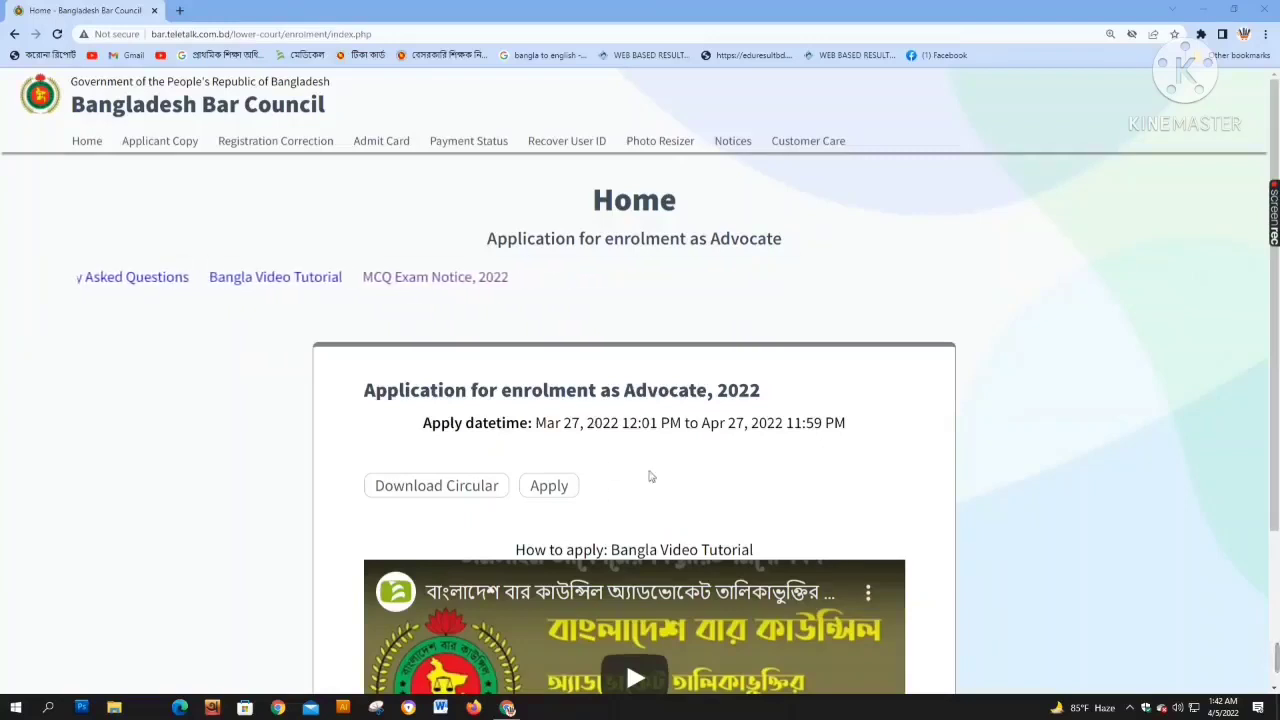
Start the 'Application for enrolment as Advocate, 2022' from the portal home page
scroll(657, 480, down, 2)
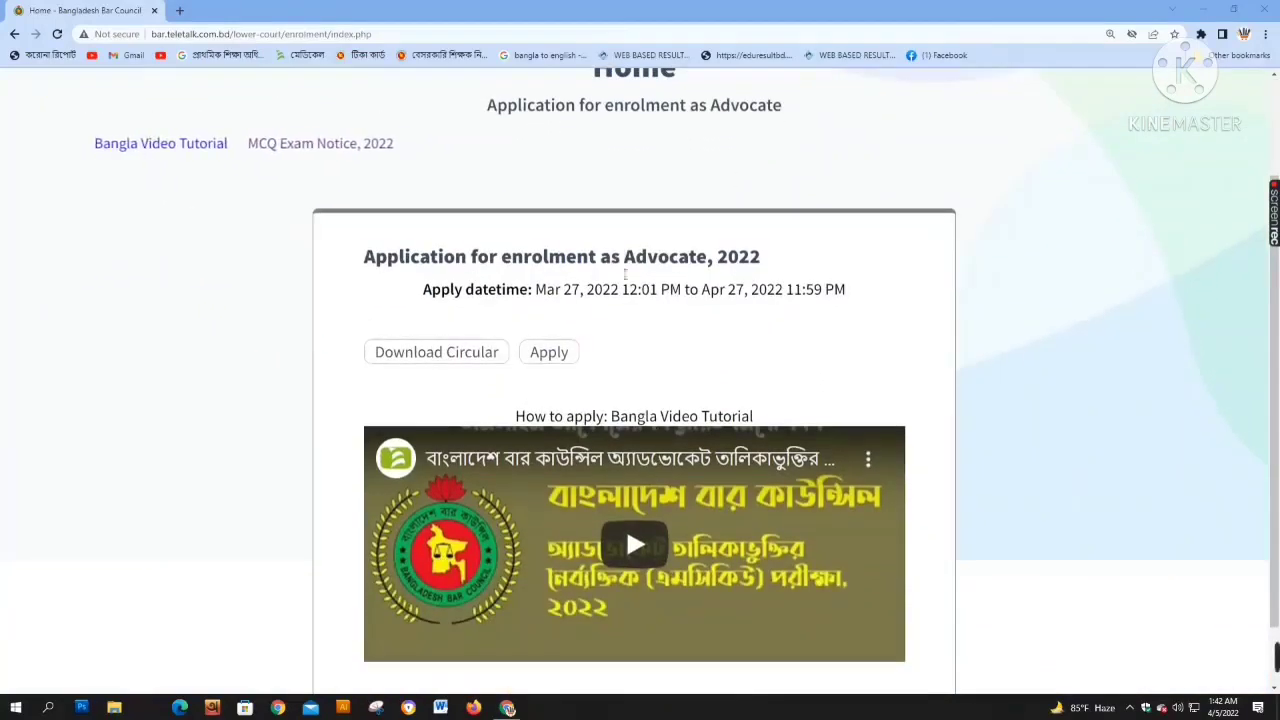
click(566, 351)
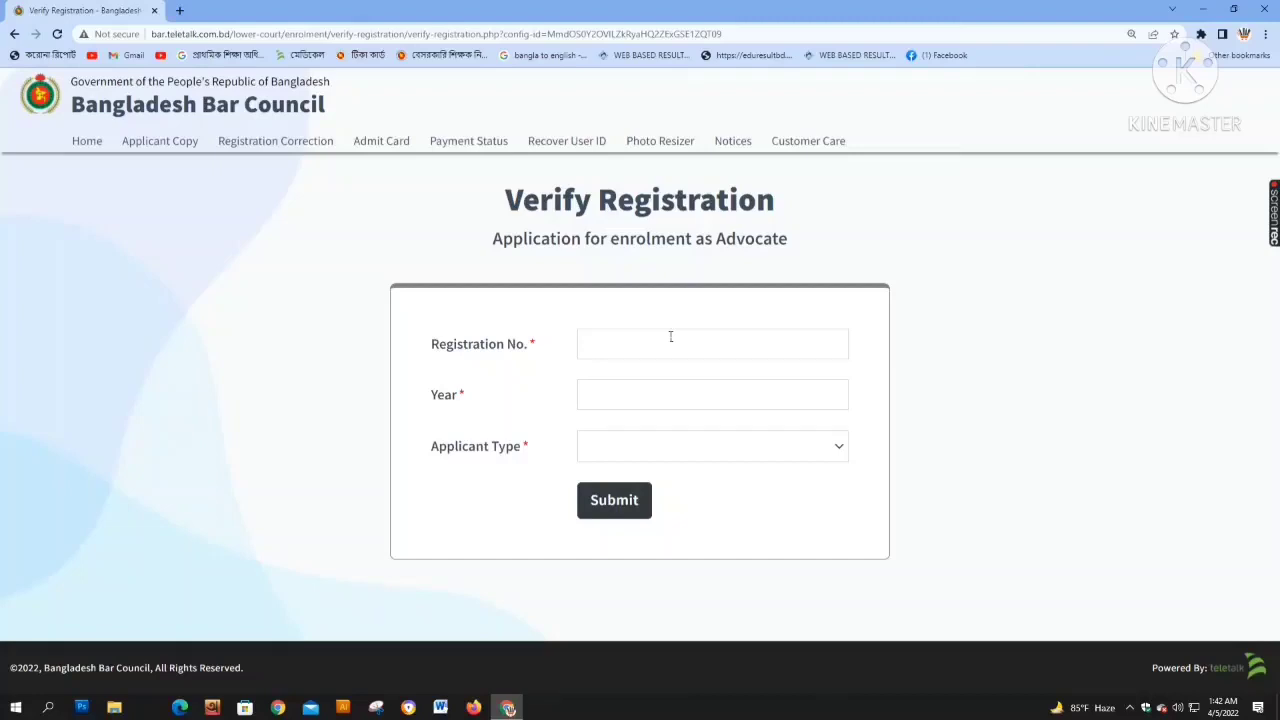
Submit the registration number with year 2021 and applicant type Regular for verification
click(669, 347)
text(2021)
click(612, 455)
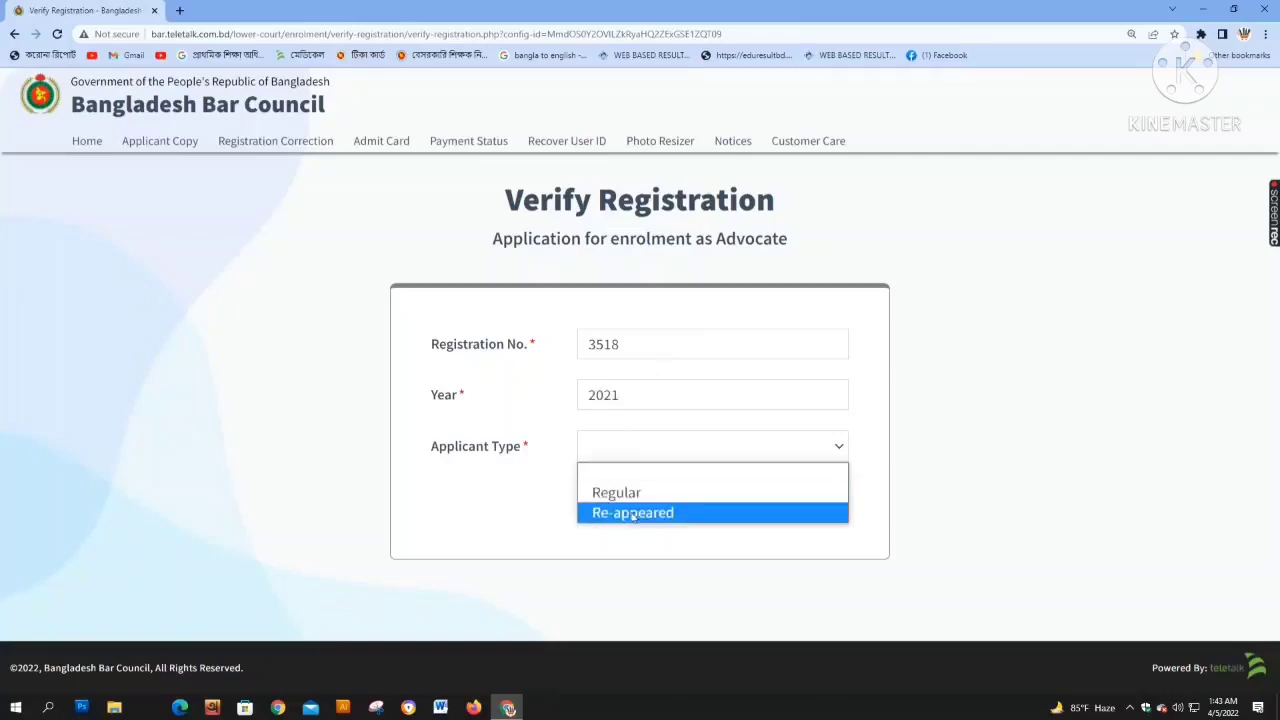
click(638, 493)
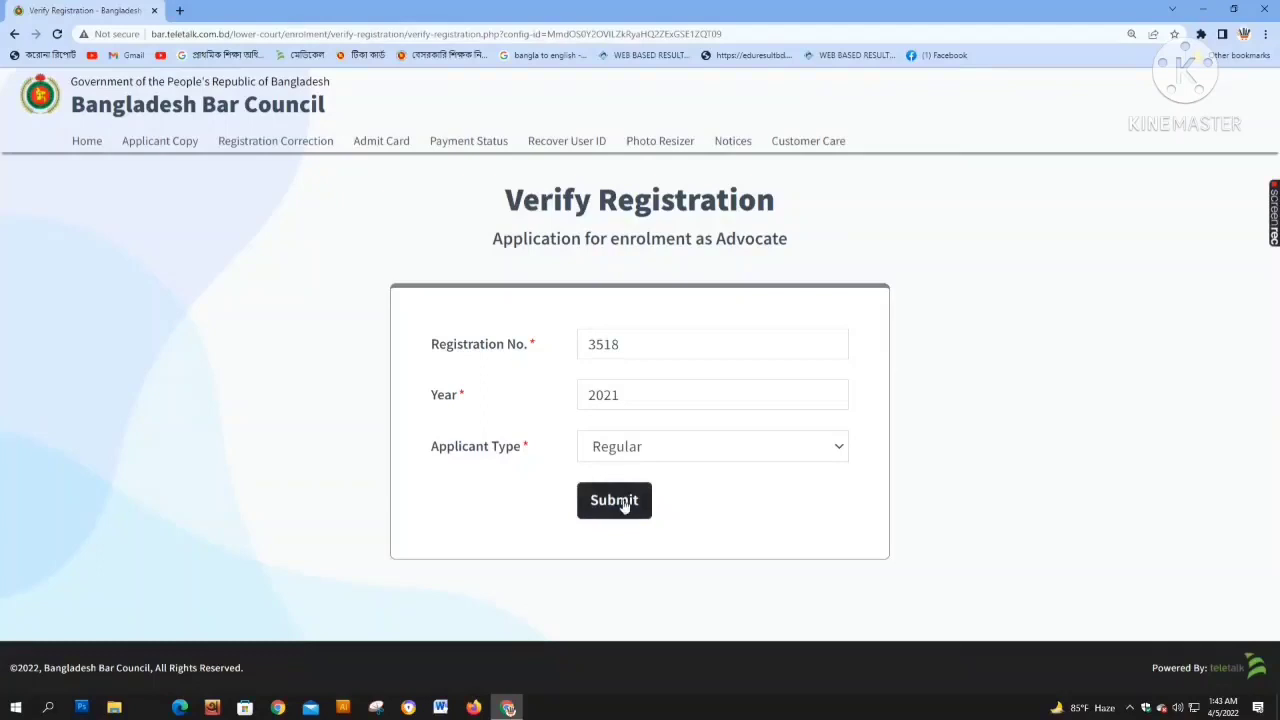
click(643, 450)
click(630, 513)
click(643, 452)
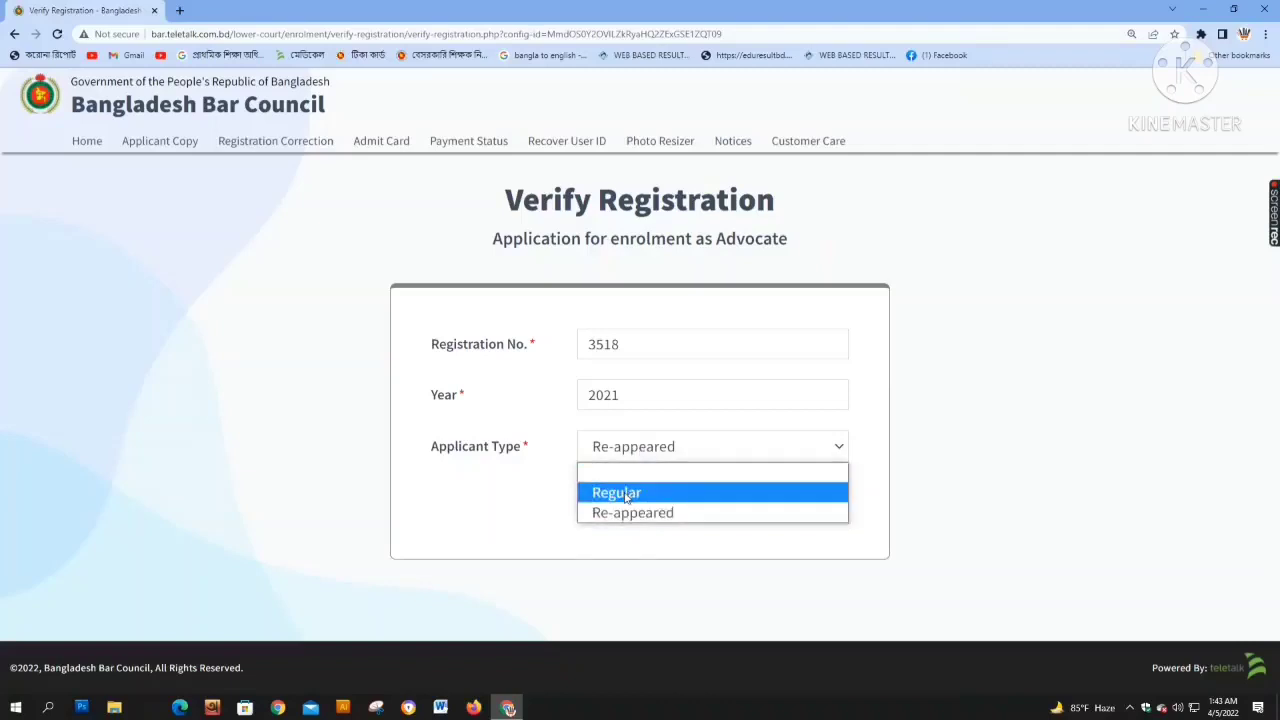
click(625, 494)
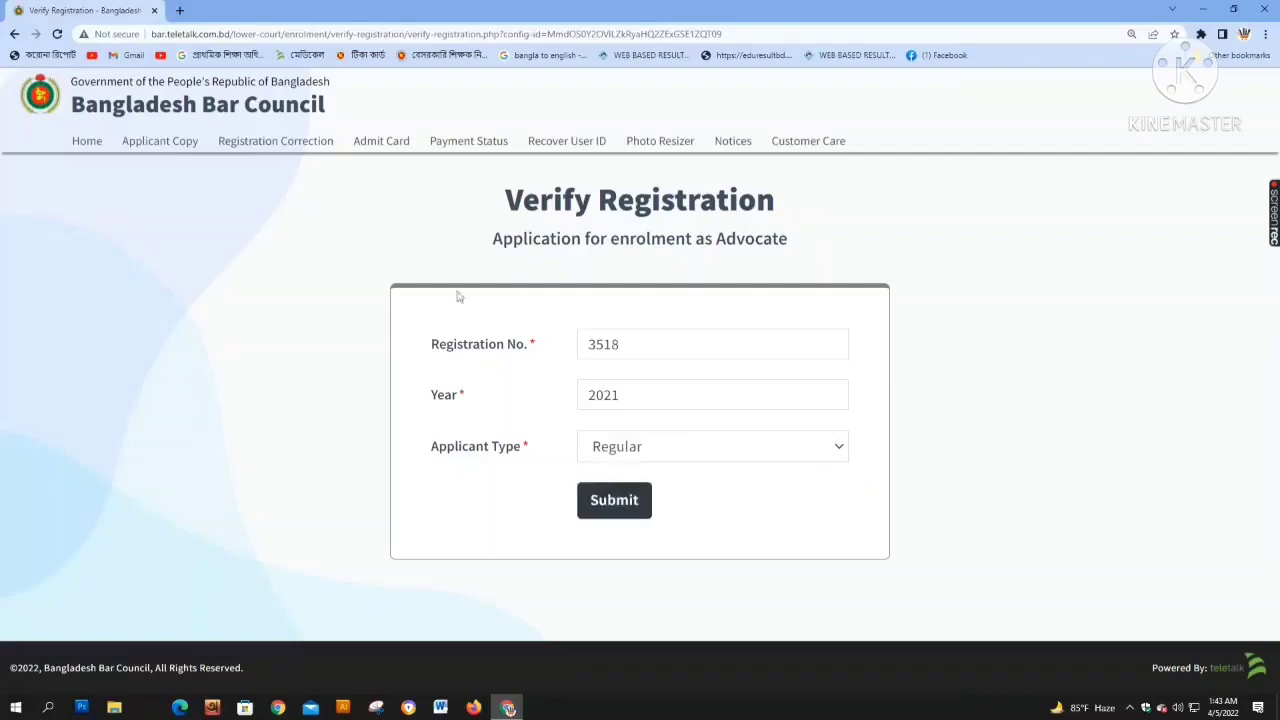
click(636, 512)
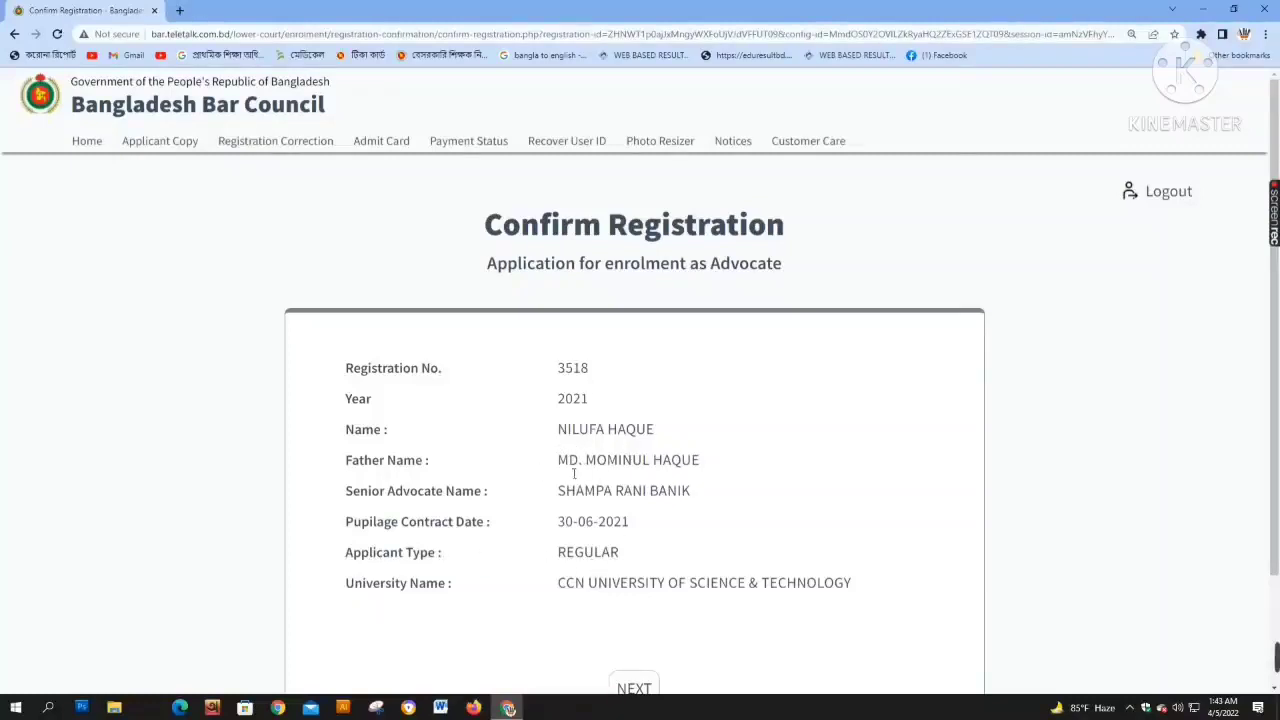
Review the Confirm Registration details and proceed with NEXT to the Declaration page
scroll(670, 483, down, 1)
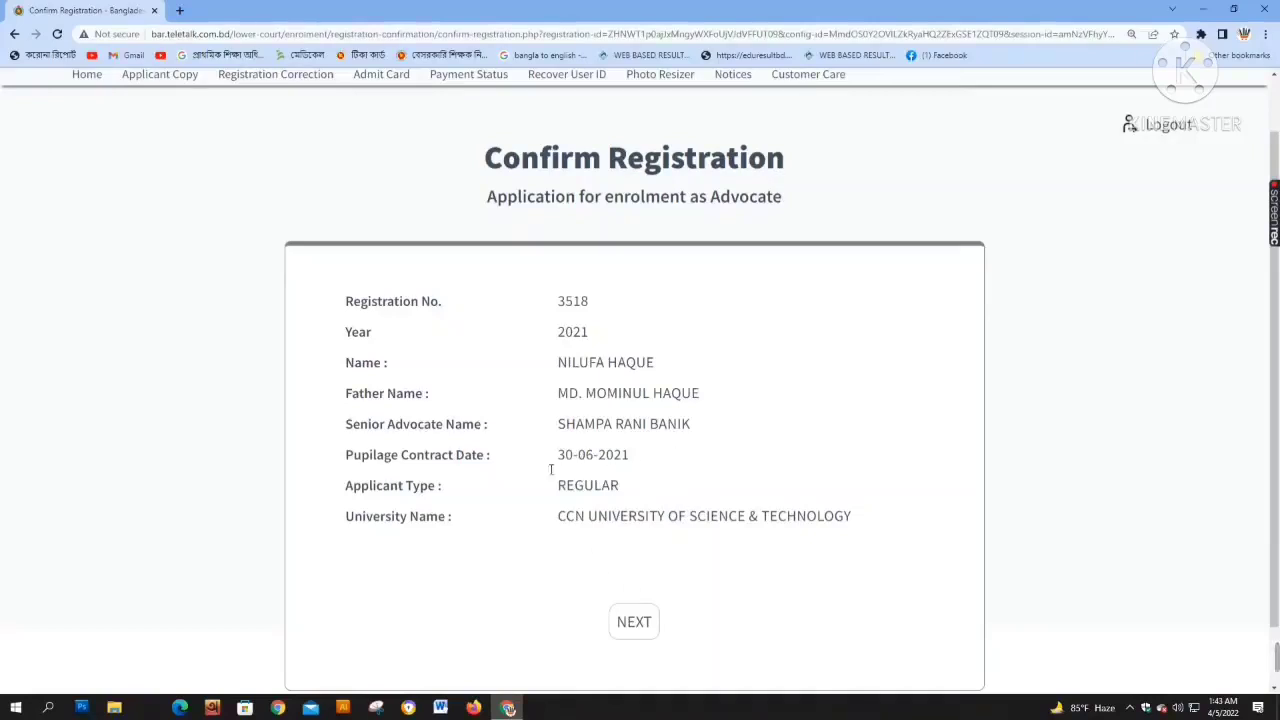
scroll(686, 525, down, 1)
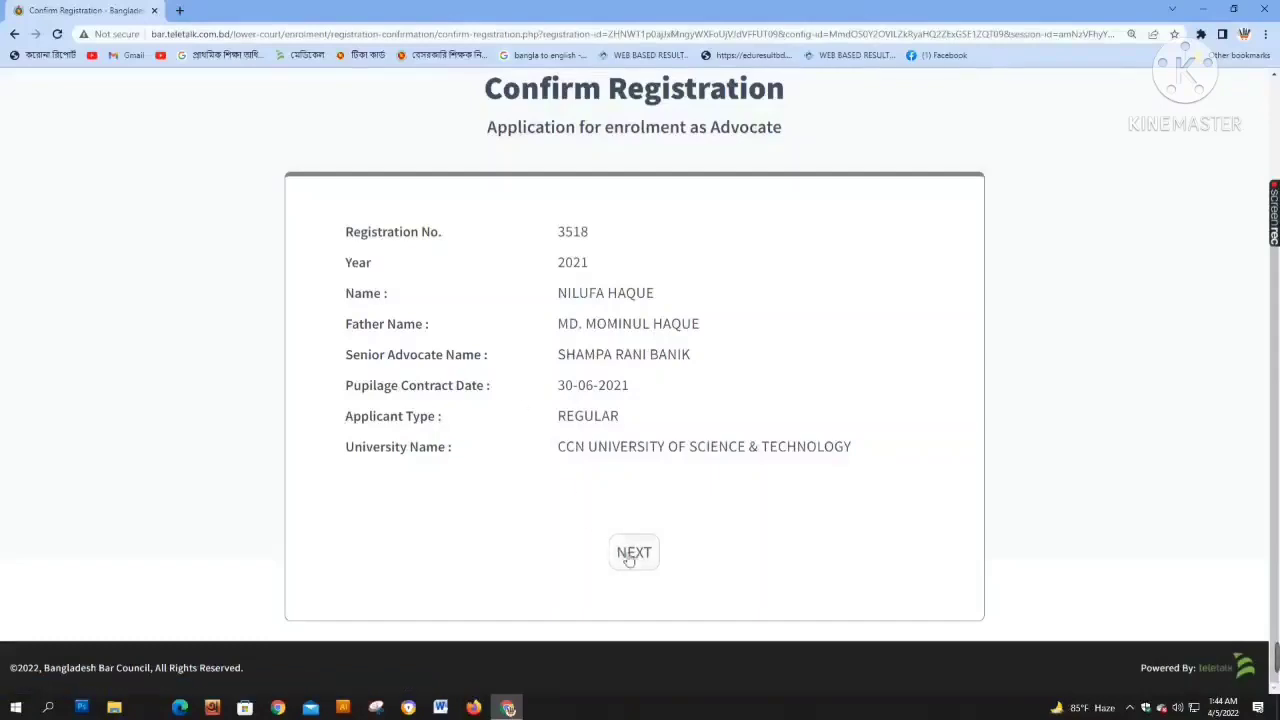
click(657, 540)
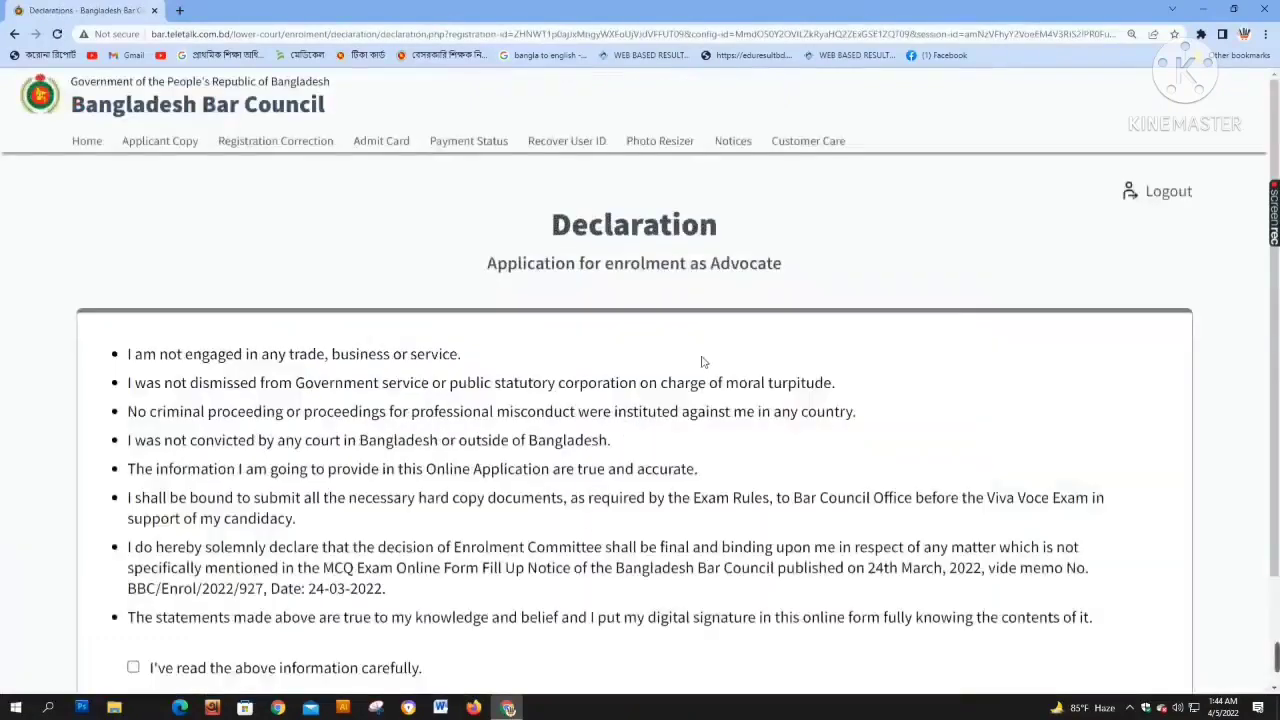
Tick 'I've read the above information carefully.' and continue to the Personal Information form
scroll(703, 362, down, 1)
scroll(703, 362, down, 1)
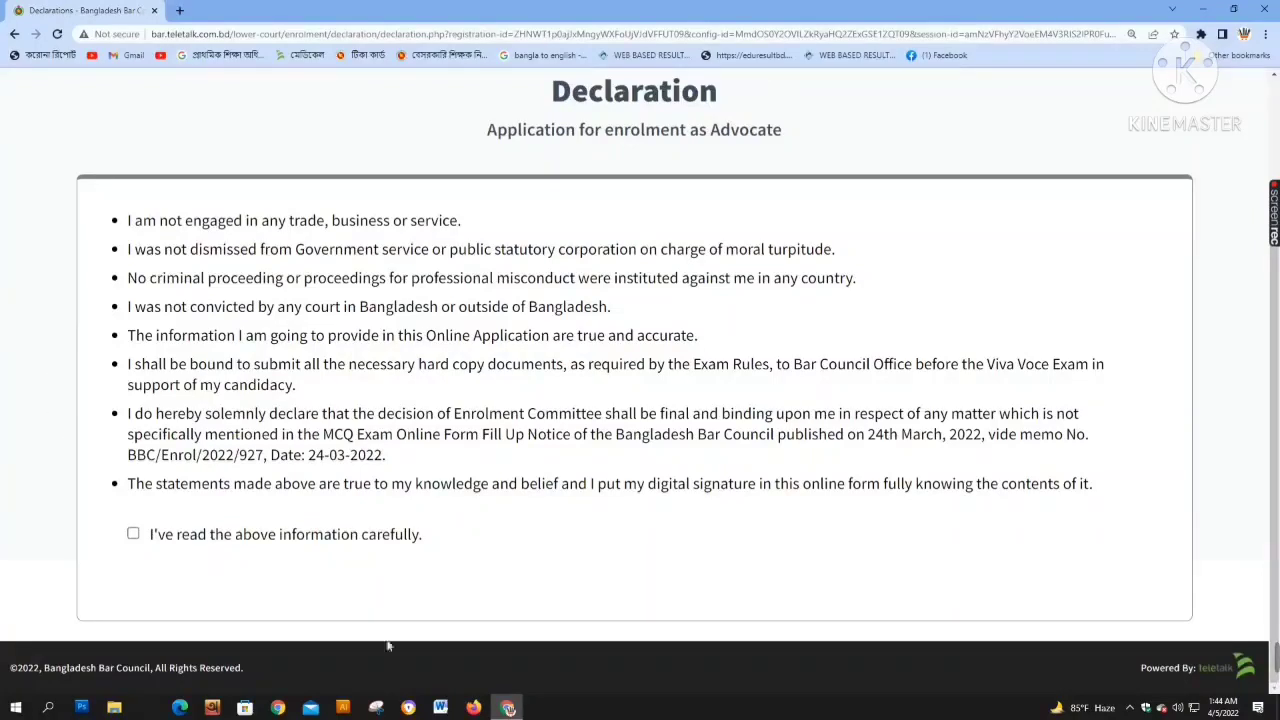
click(134, 536)
click(634, 577)
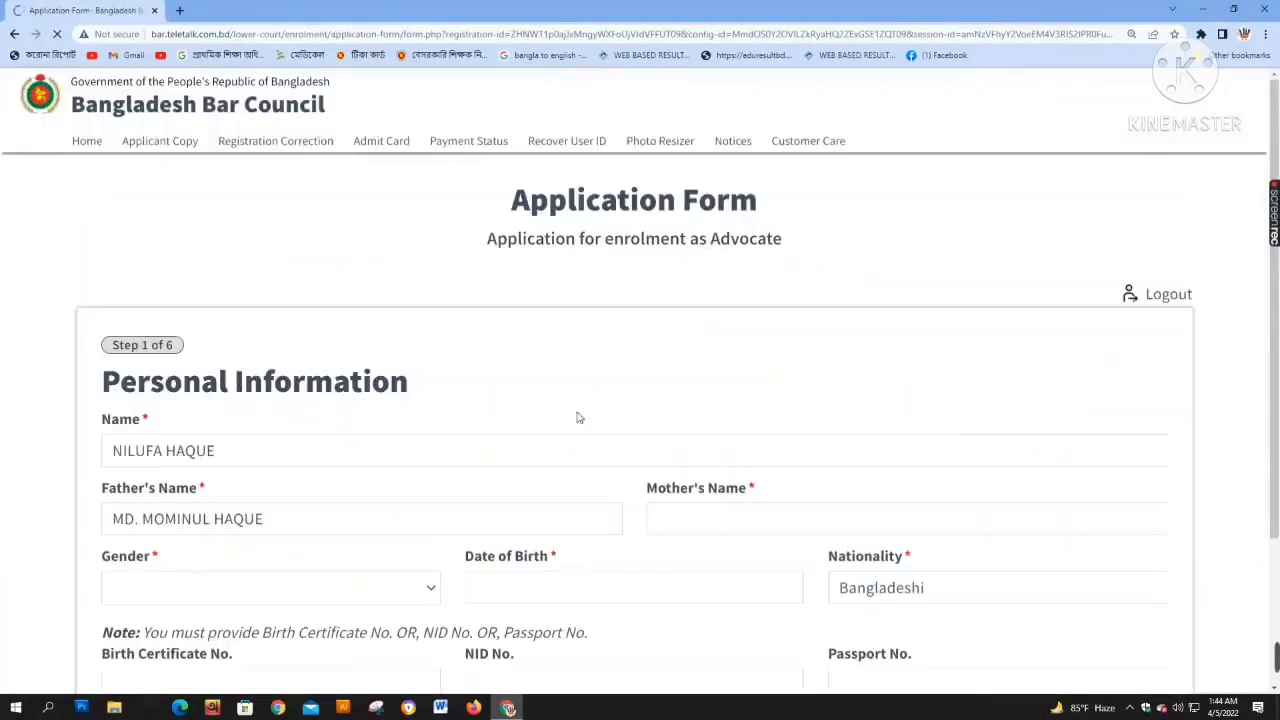
Enter the mother's name and set the gender to Female
scroll(267, 413, down, 1)
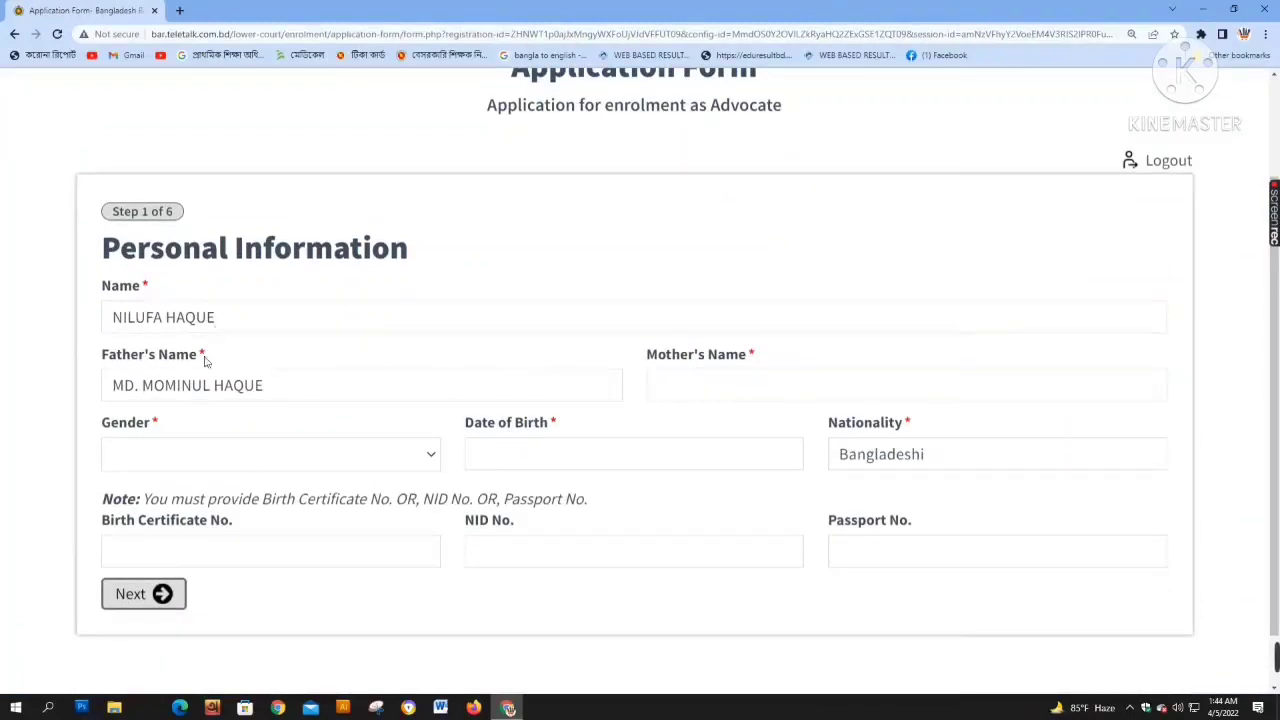
click(718, 394)
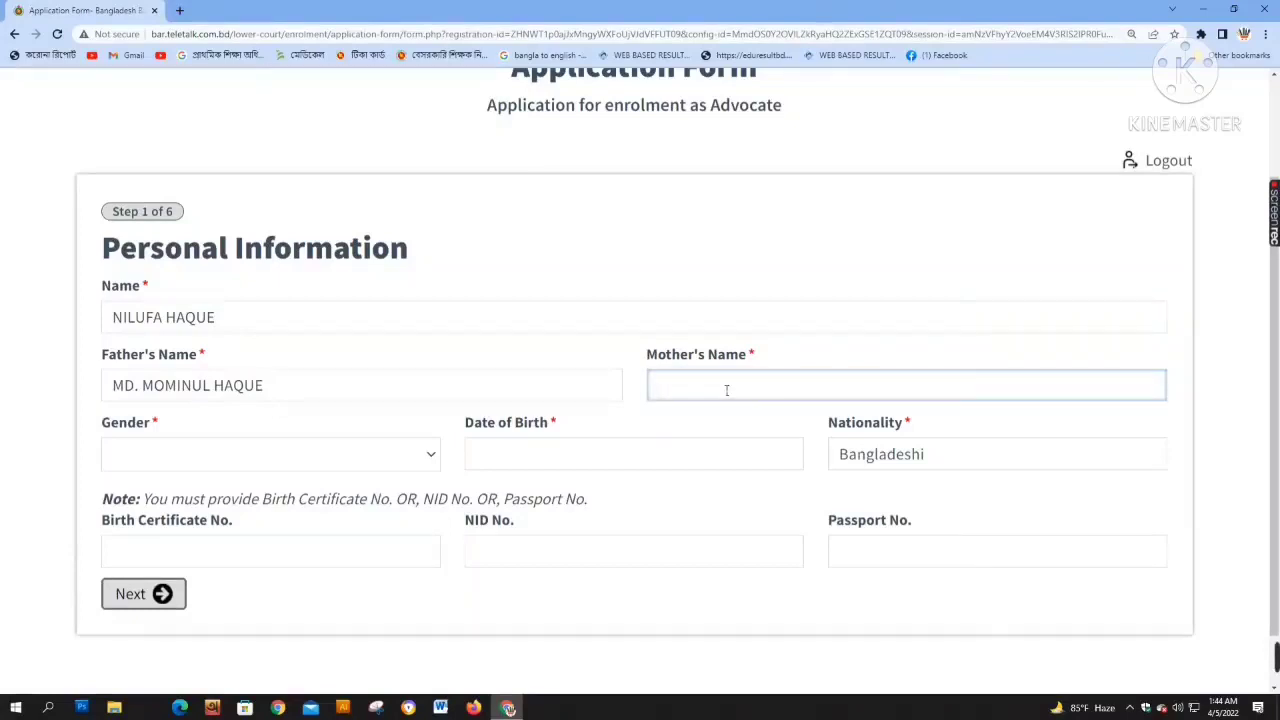
click(336, 464)
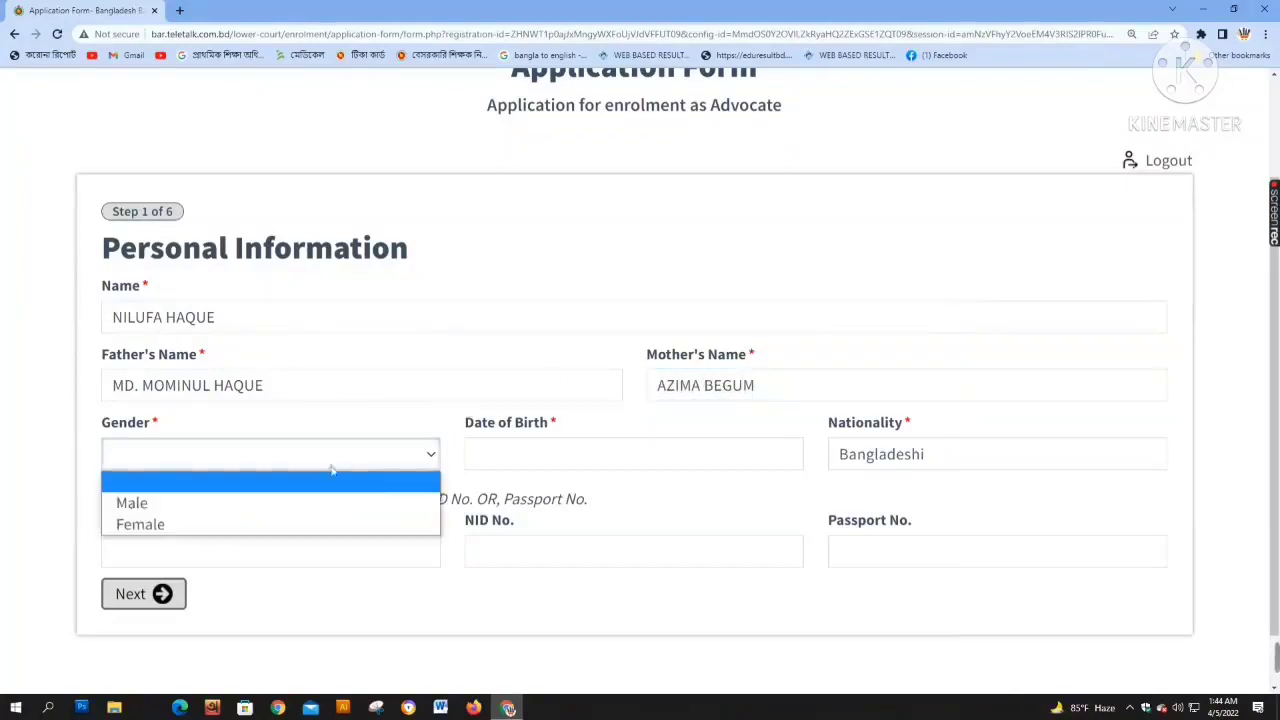
click(188, 526)
Enter the date of birth and NID number, then advance to Contact Information
click(531, 463)
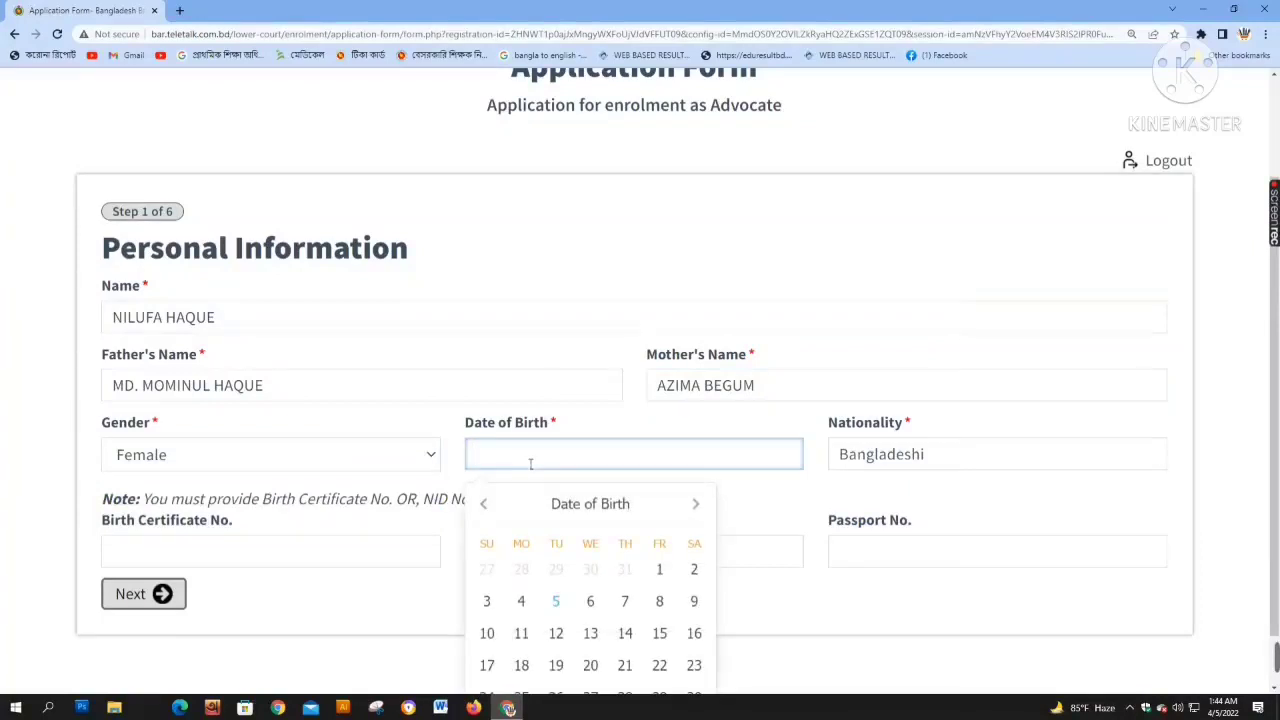
click(759, 507)
scroll(629, 509, down, 1)
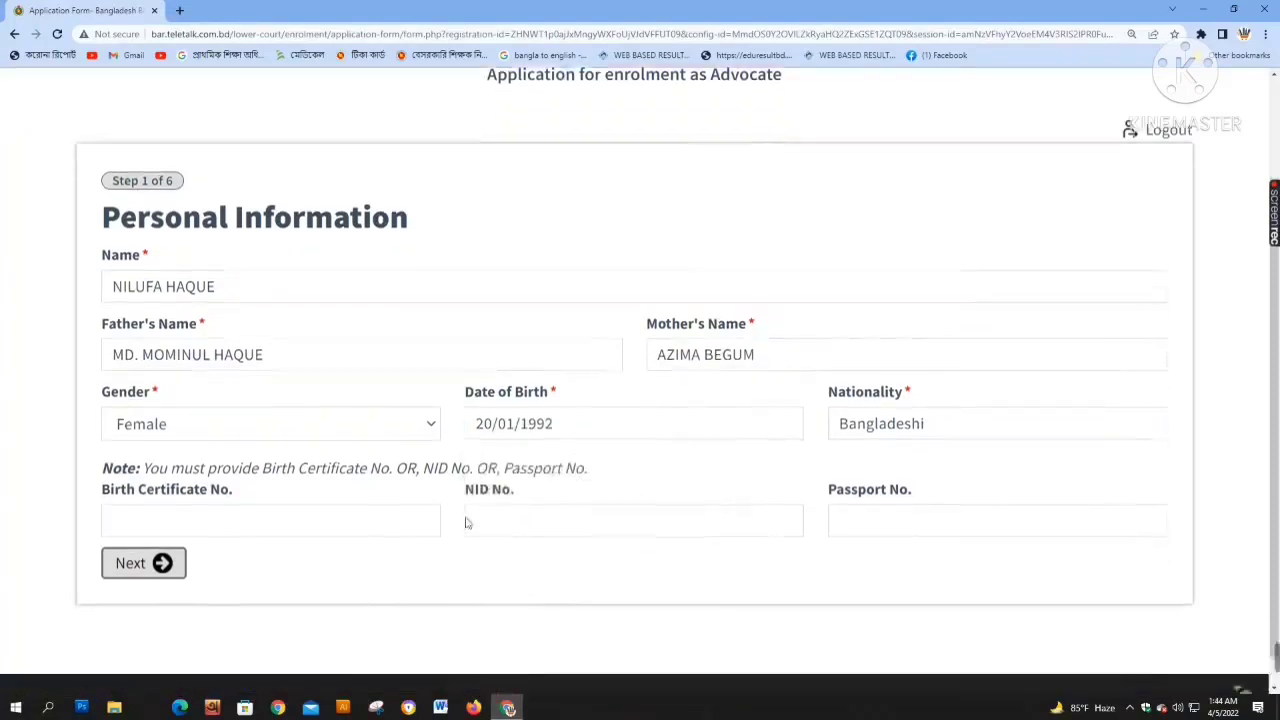
click(526, 494)
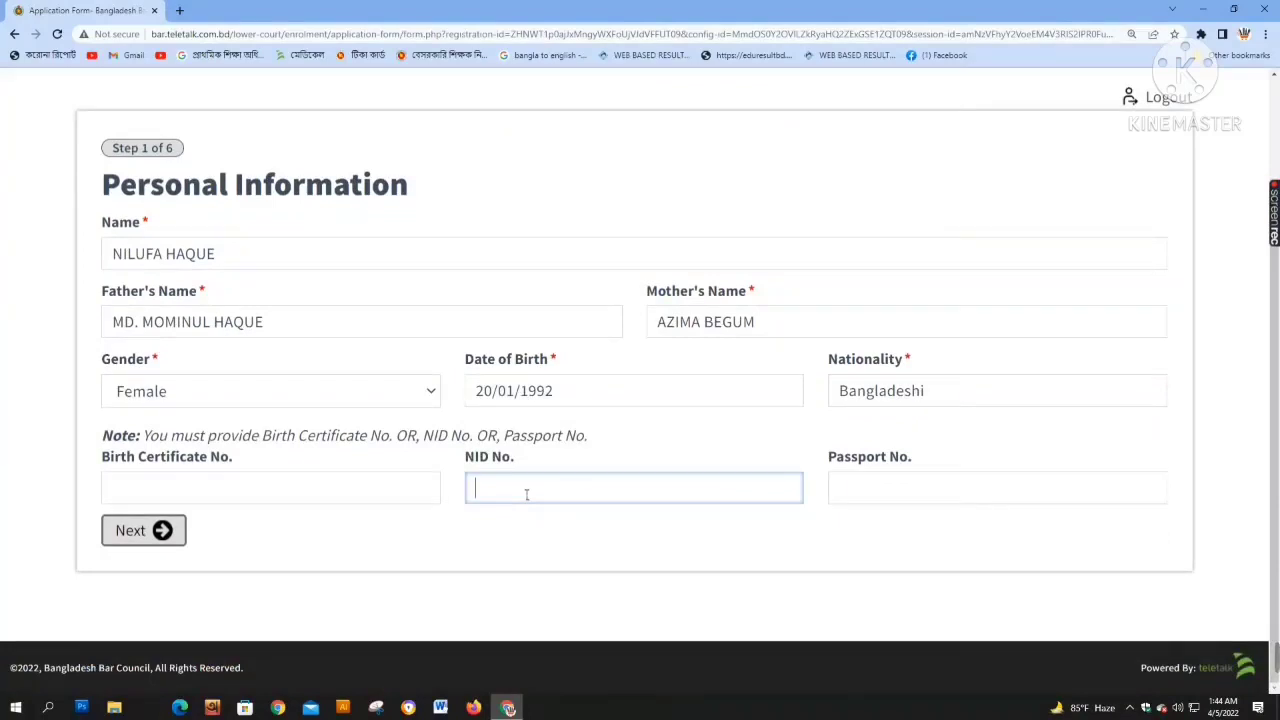
click(136, 530)
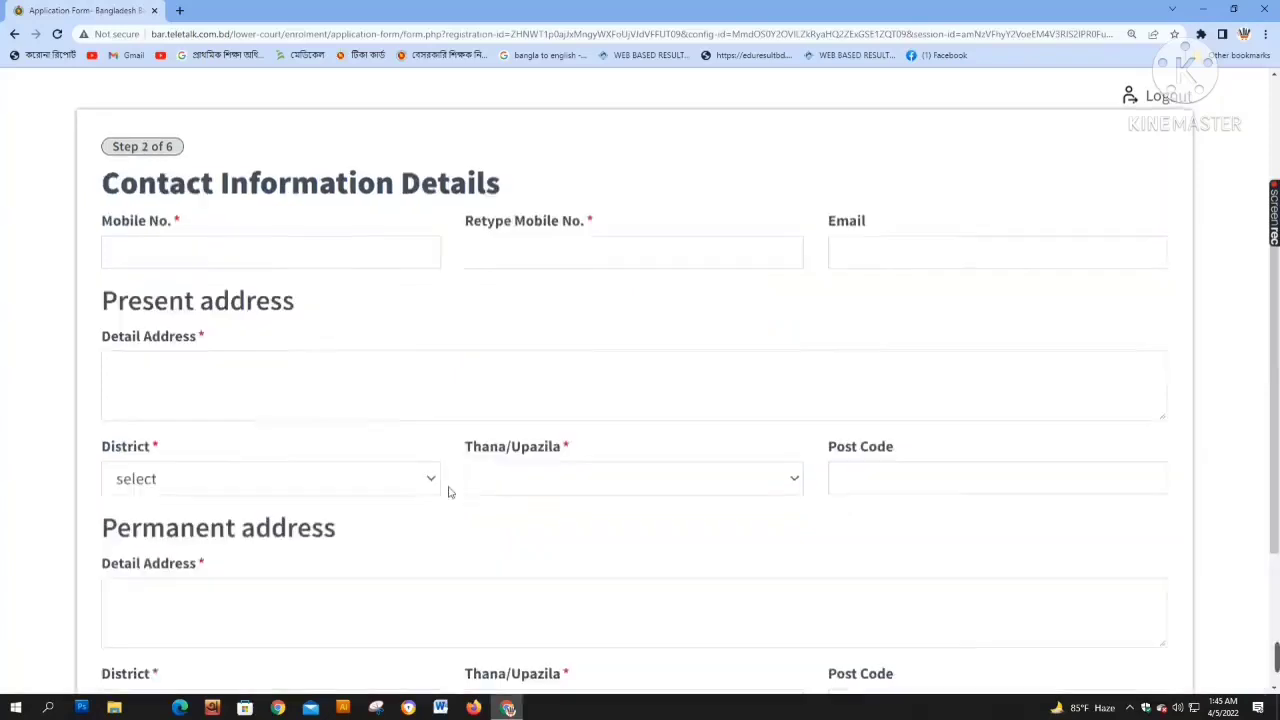
Enter the mobile number and copy it into the Retype Mobile No. field
click(247, 245)
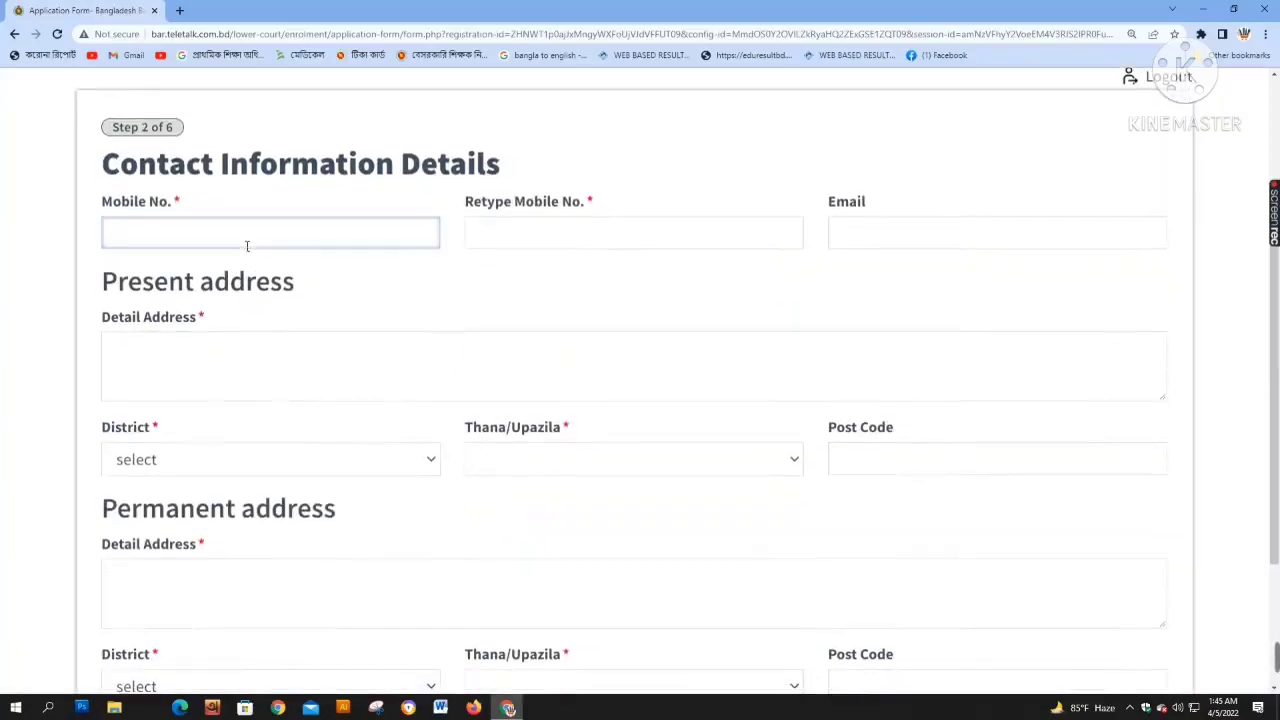
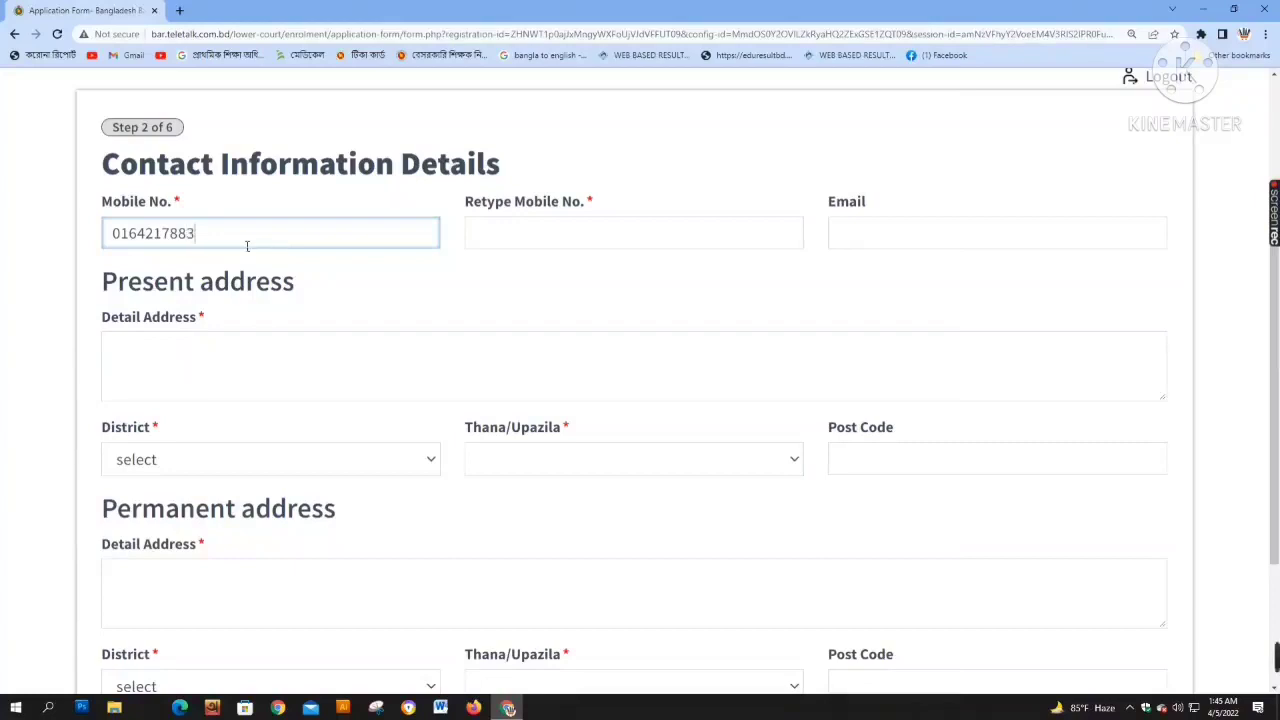
drag(230, 247, 45, 238)
key(ctrl+c)
click(528, 233)
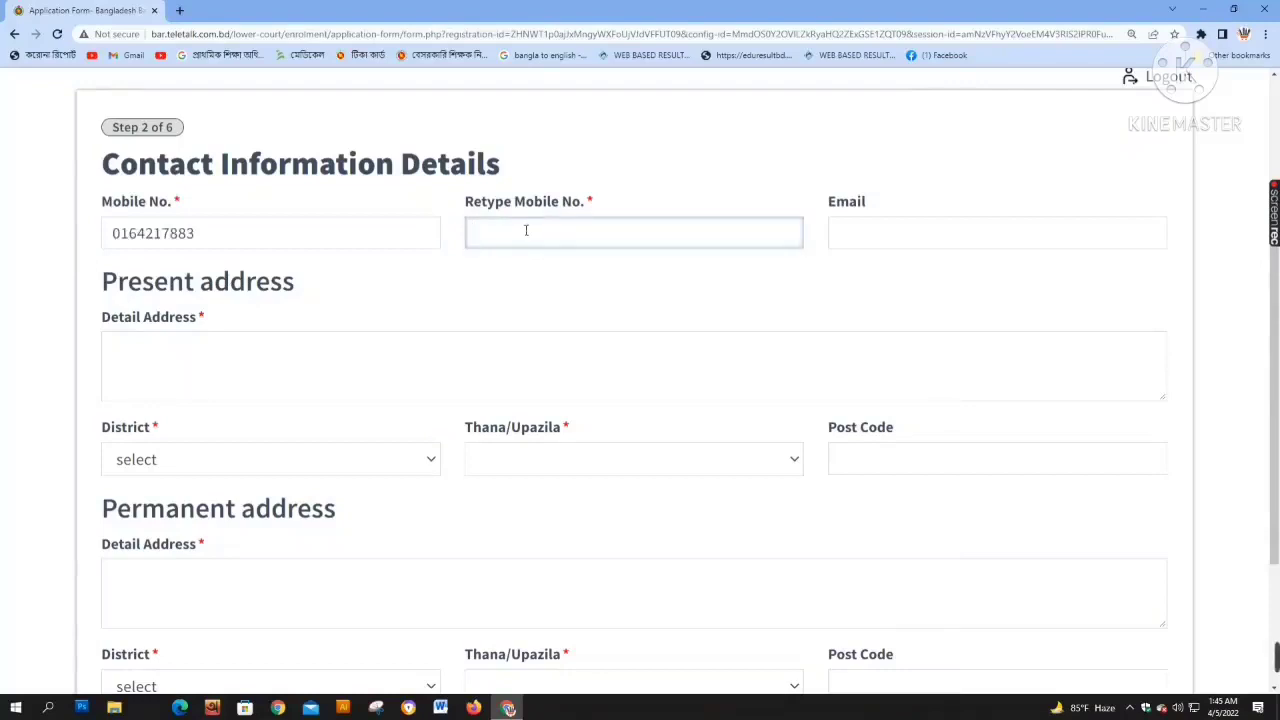
key(ctrl+v)
click(848, 246)
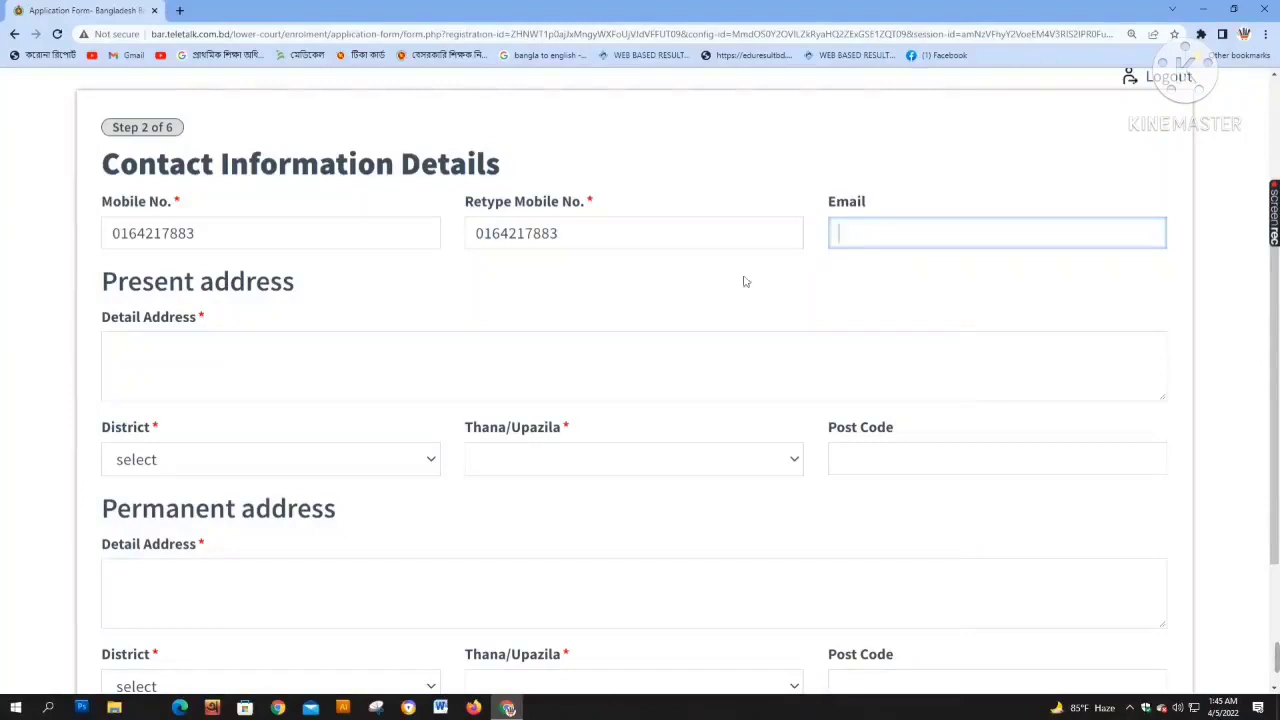
Fill the present address's detail address, district, thana and post code 1204, then select the detail address
click(323, 372)
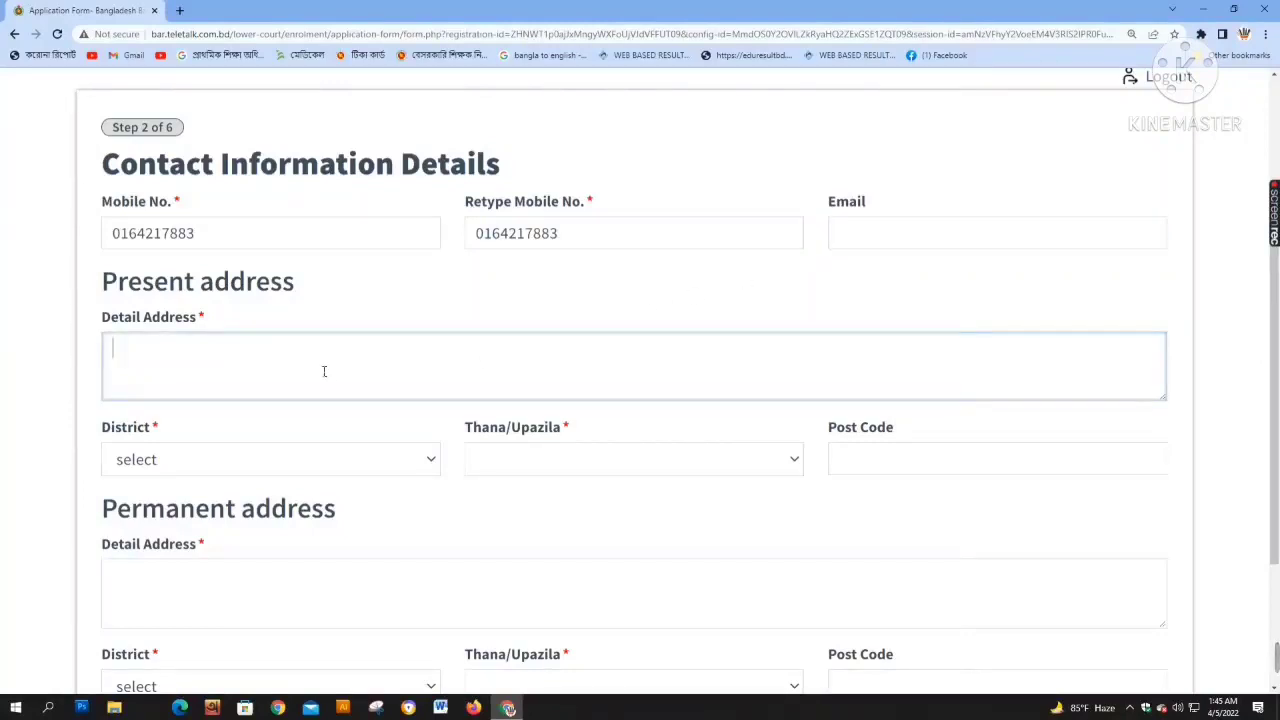
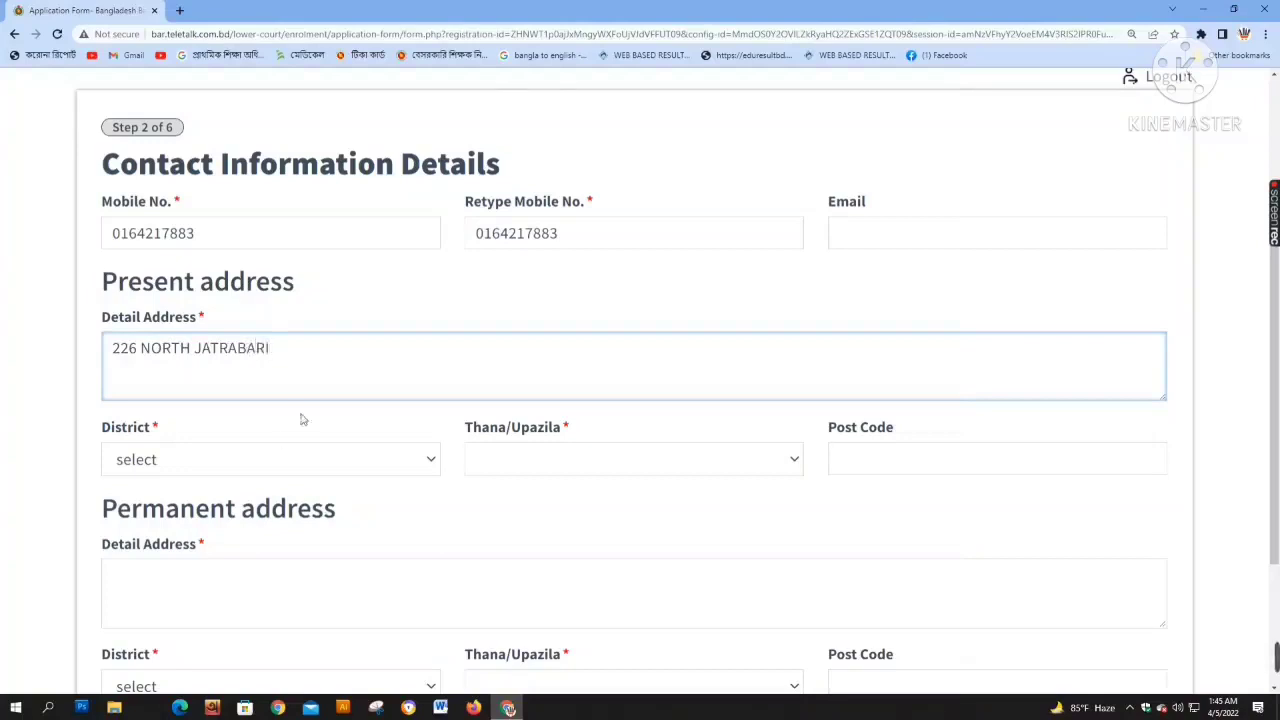
click(263, 460)
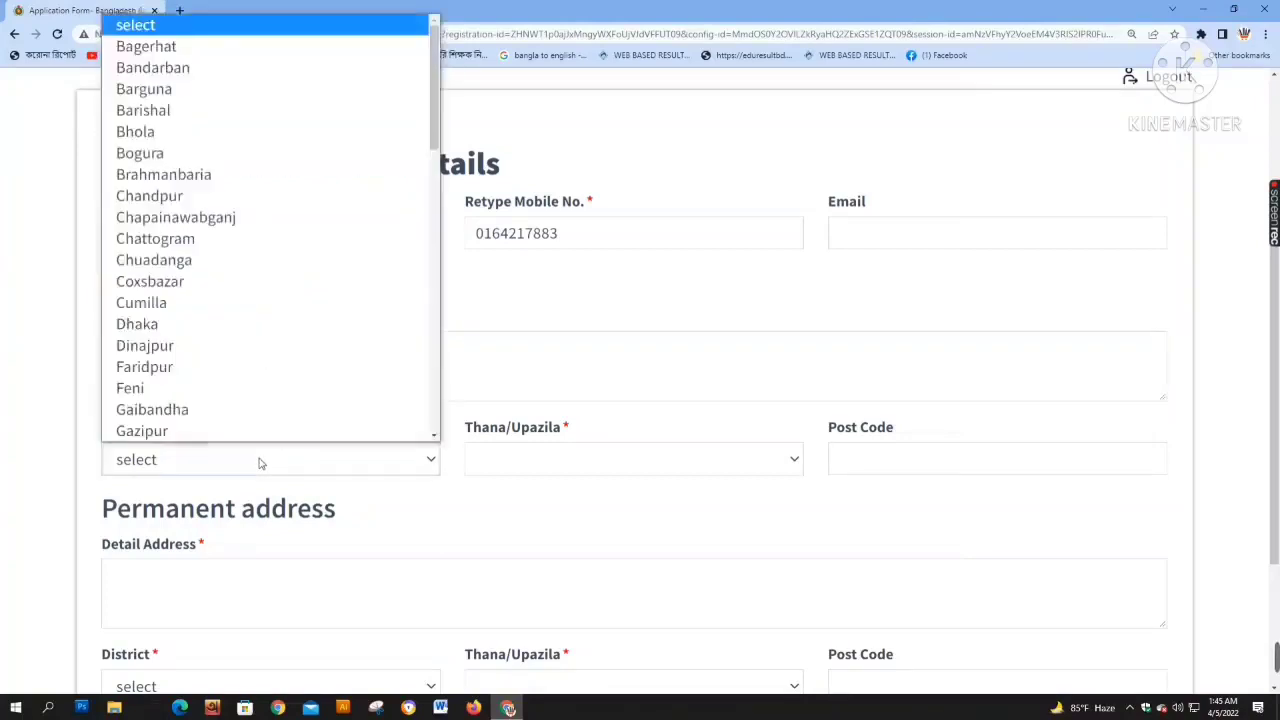
click(137, 320)
click(517, 462)
key(j)
key(Return)
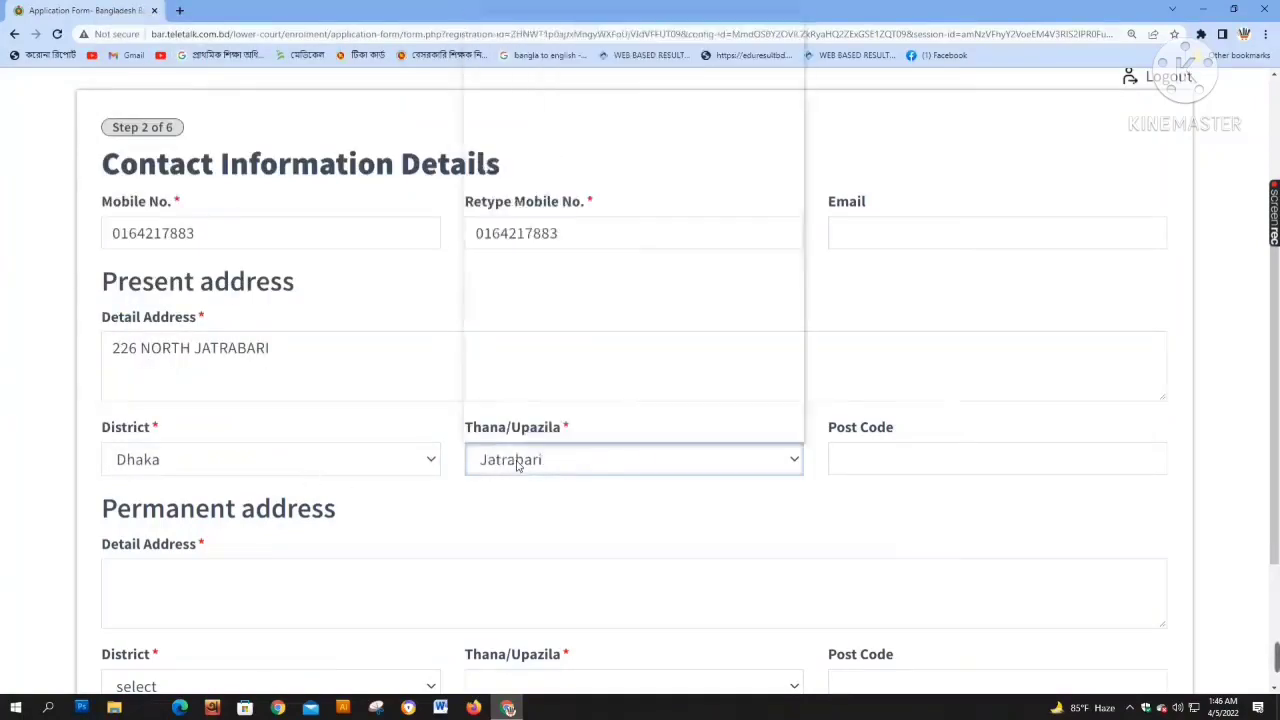
click(859, 461)
text(1204)
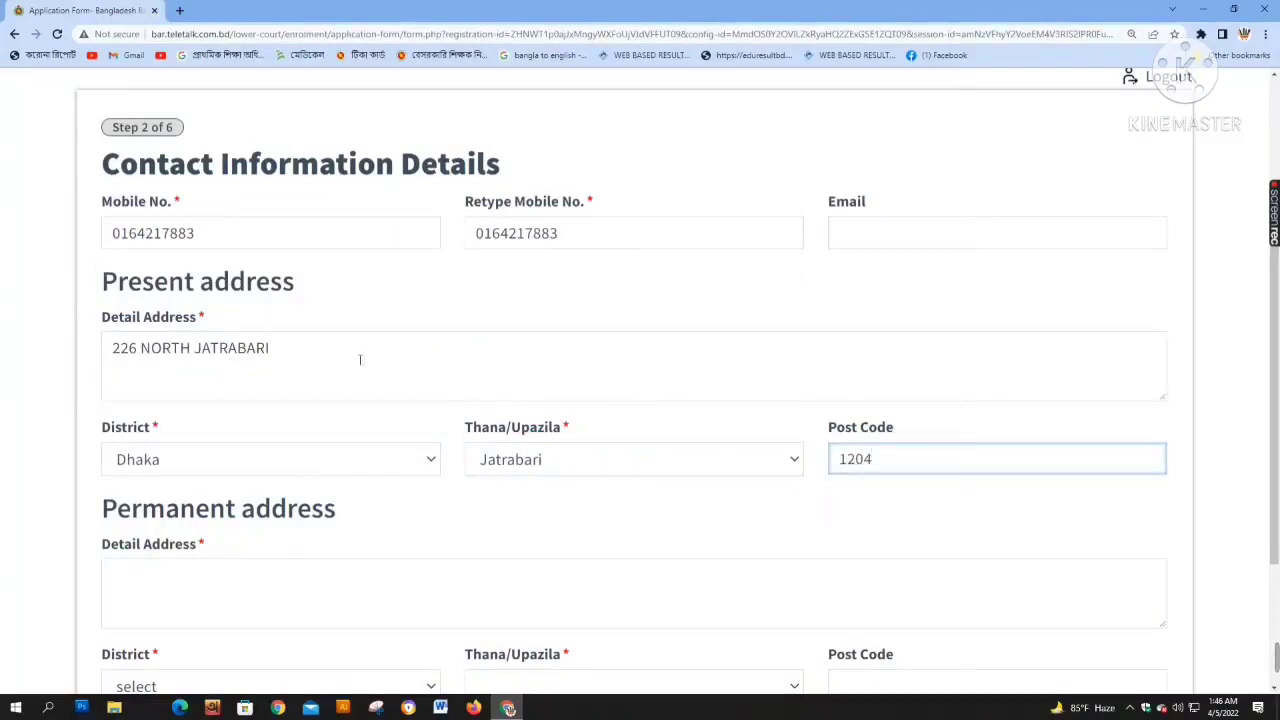
drag(360, 357, 2, 355)
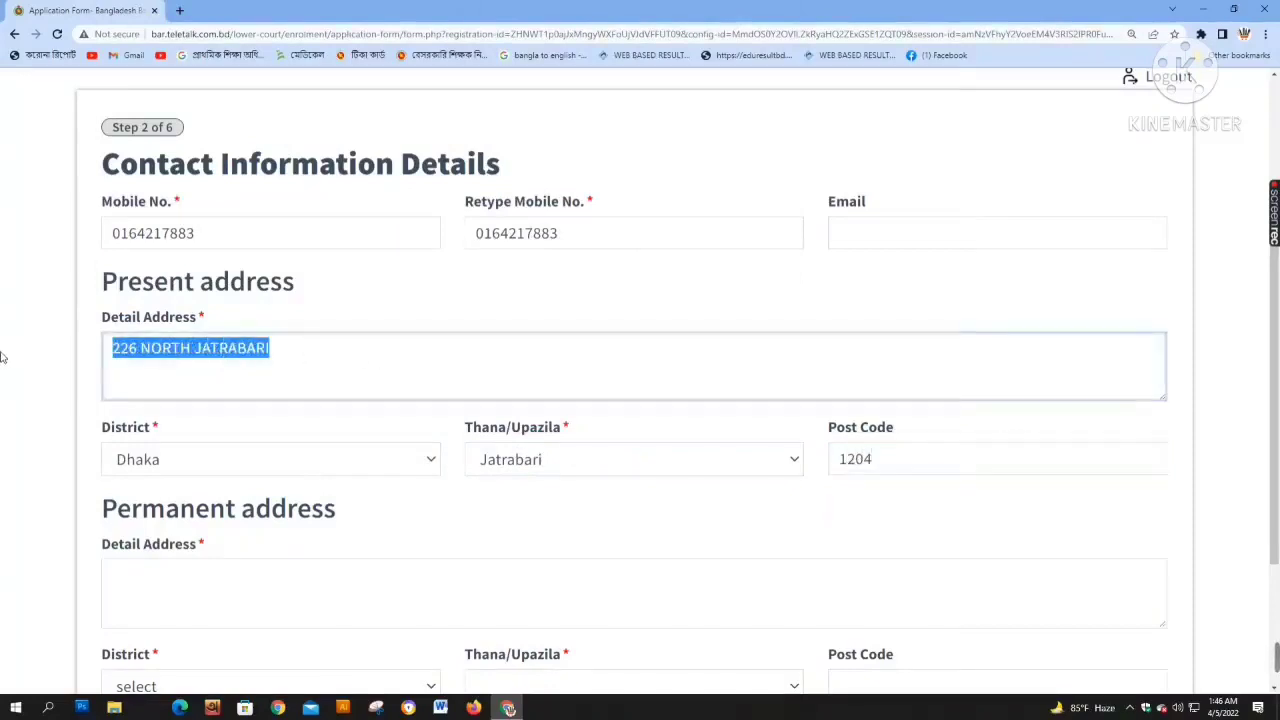
scroll(234, 420, down, 2)
Paste the present detail address into the permanent Detail Address field
click(197, 374)
key(ctrl+v)
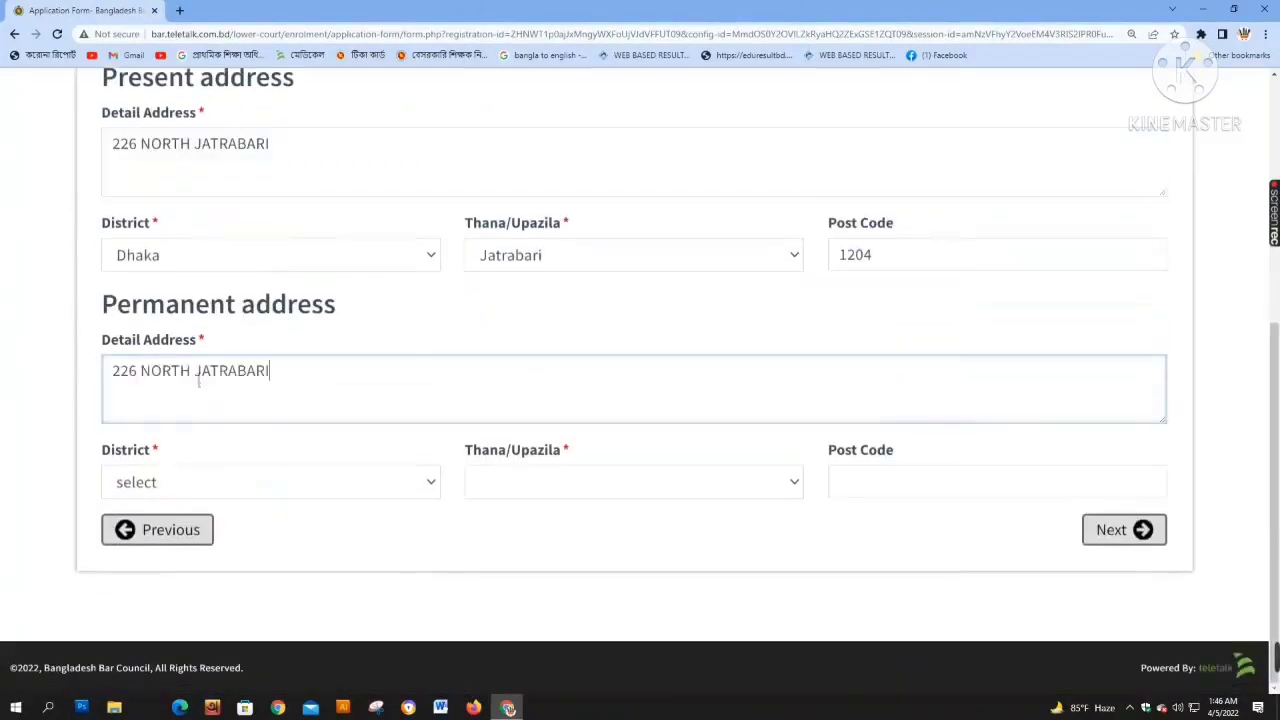
click(168, 496)
click(523, 374)
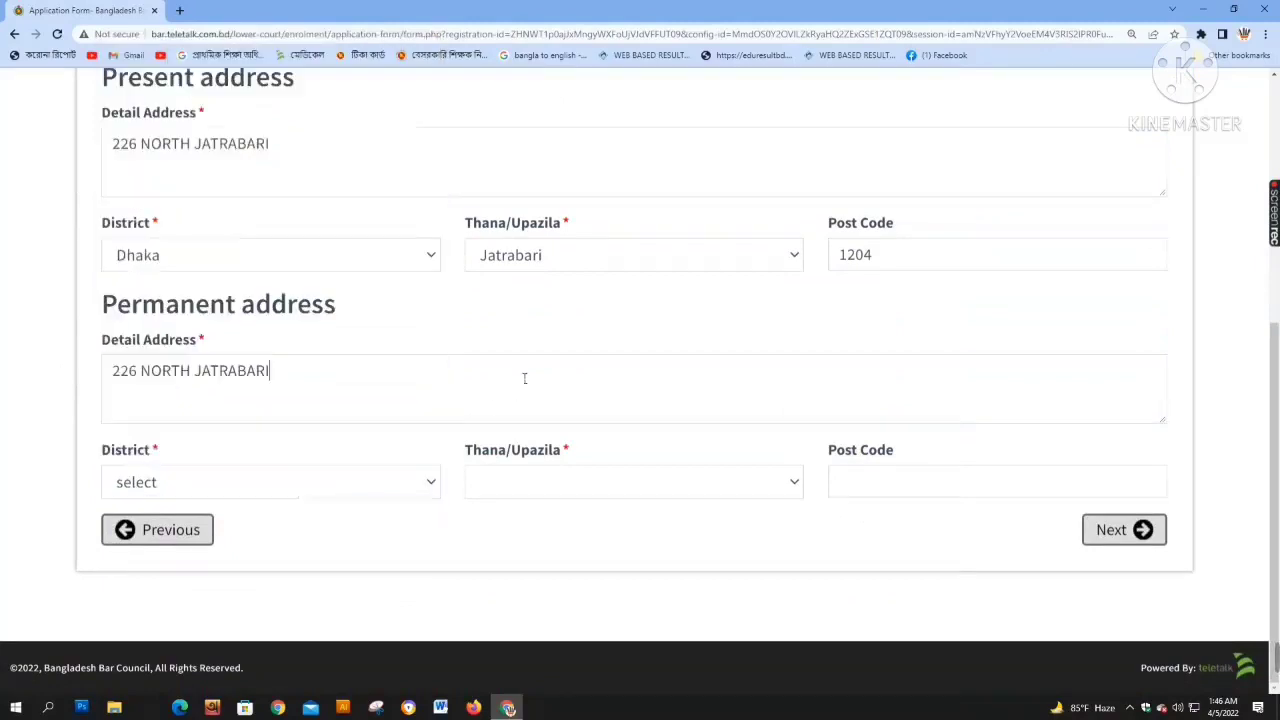
click(523, 376)
click(200, 486)
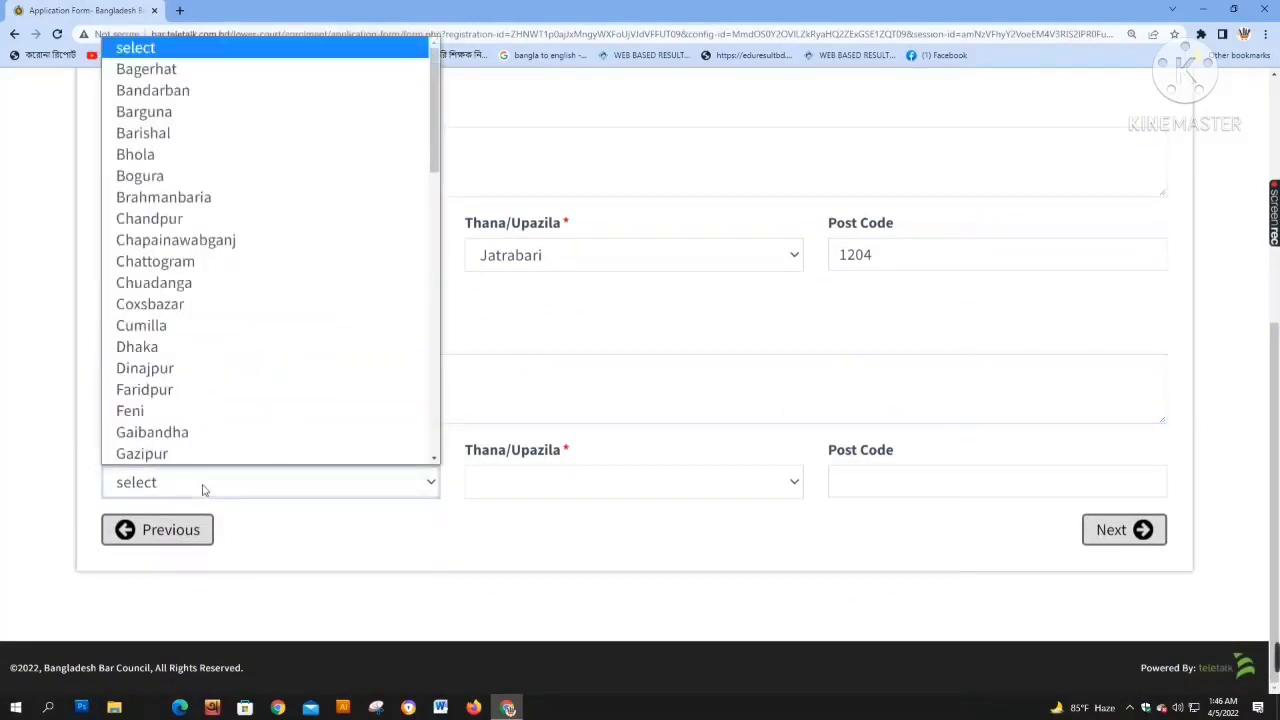
click(559, 340)
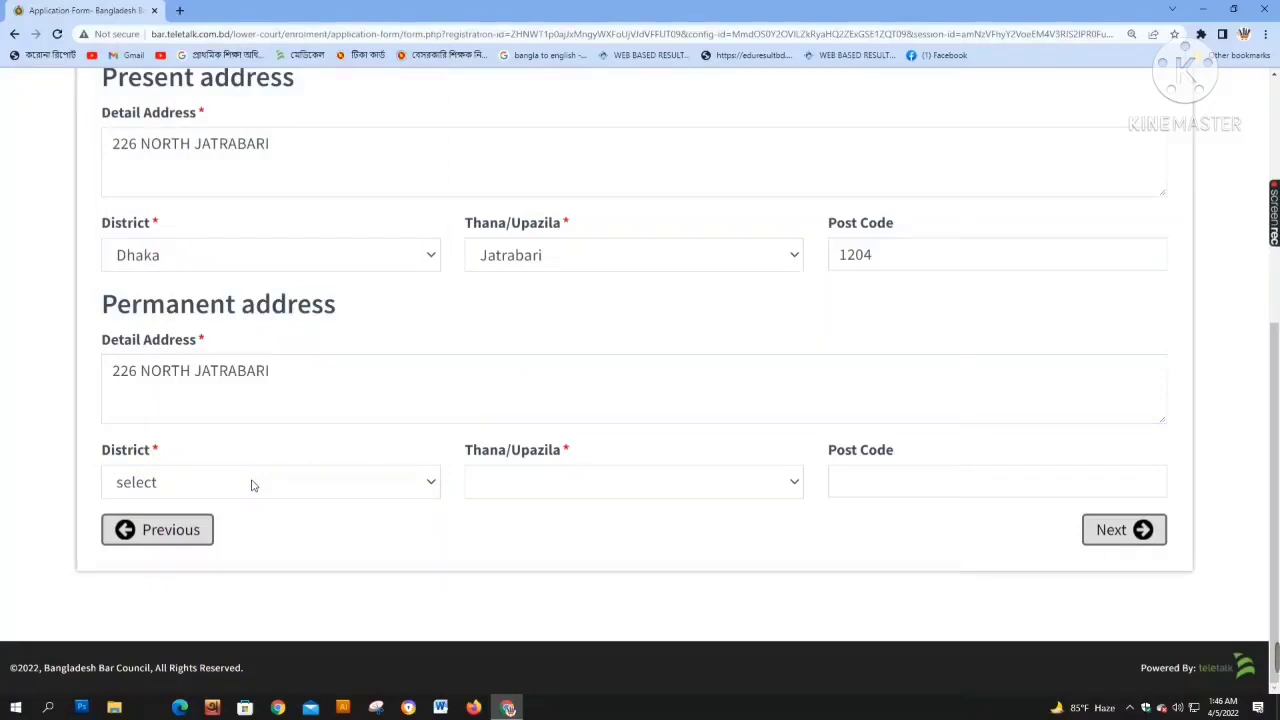
scroll(314, 449, up, 1)
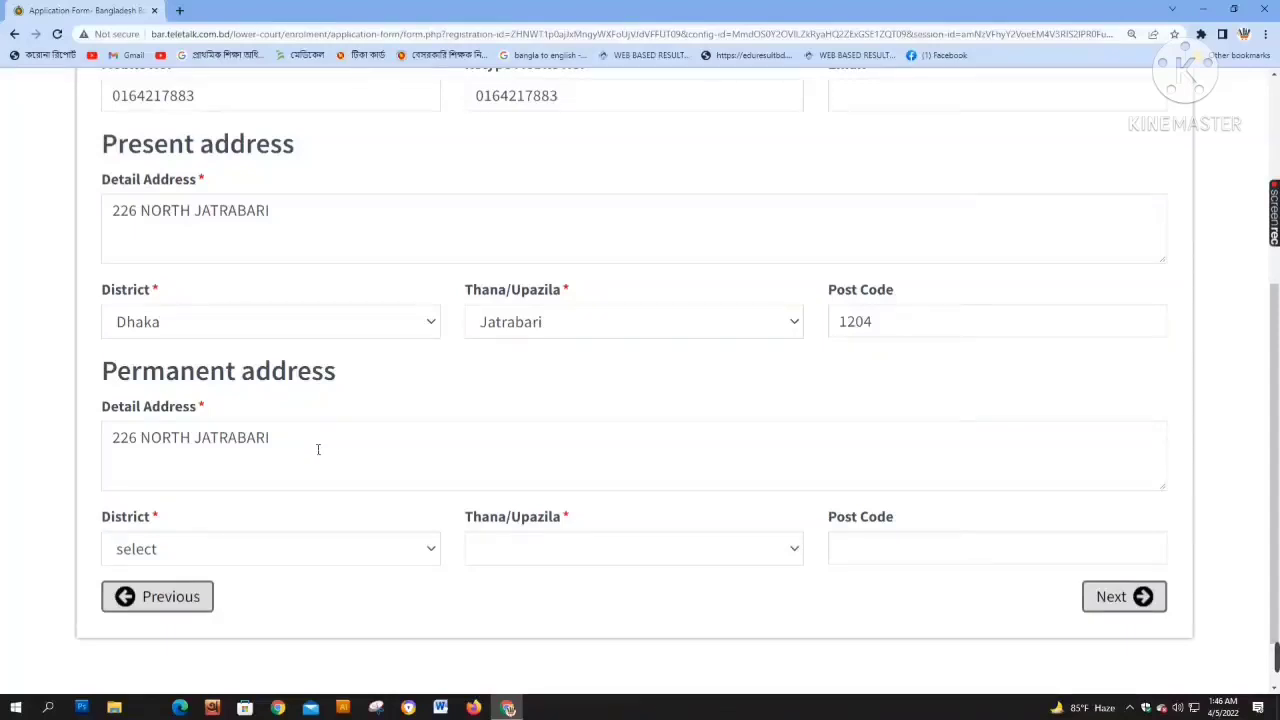
Set the permanent district Dhaka, thana Jatrabari and post code 1204, then try Next
click(210, 558)
key(d)
key(Return)
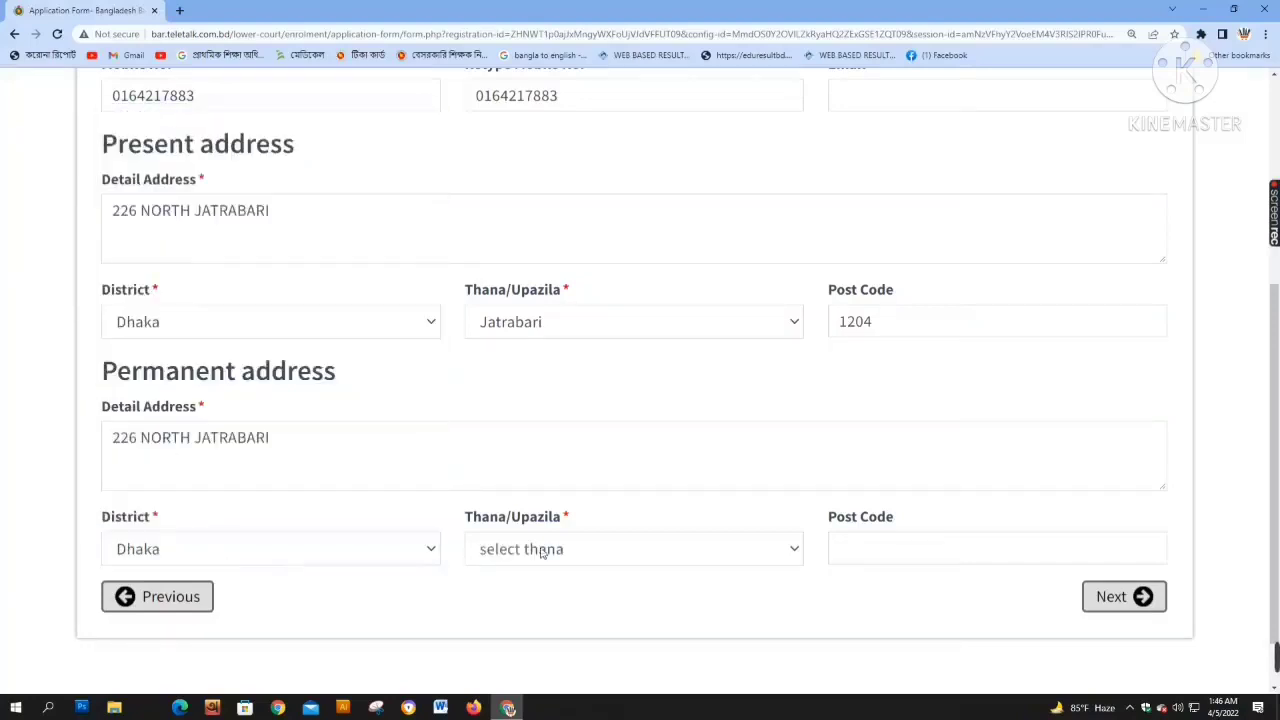
click(542, 549)
key(j)
key(Return)
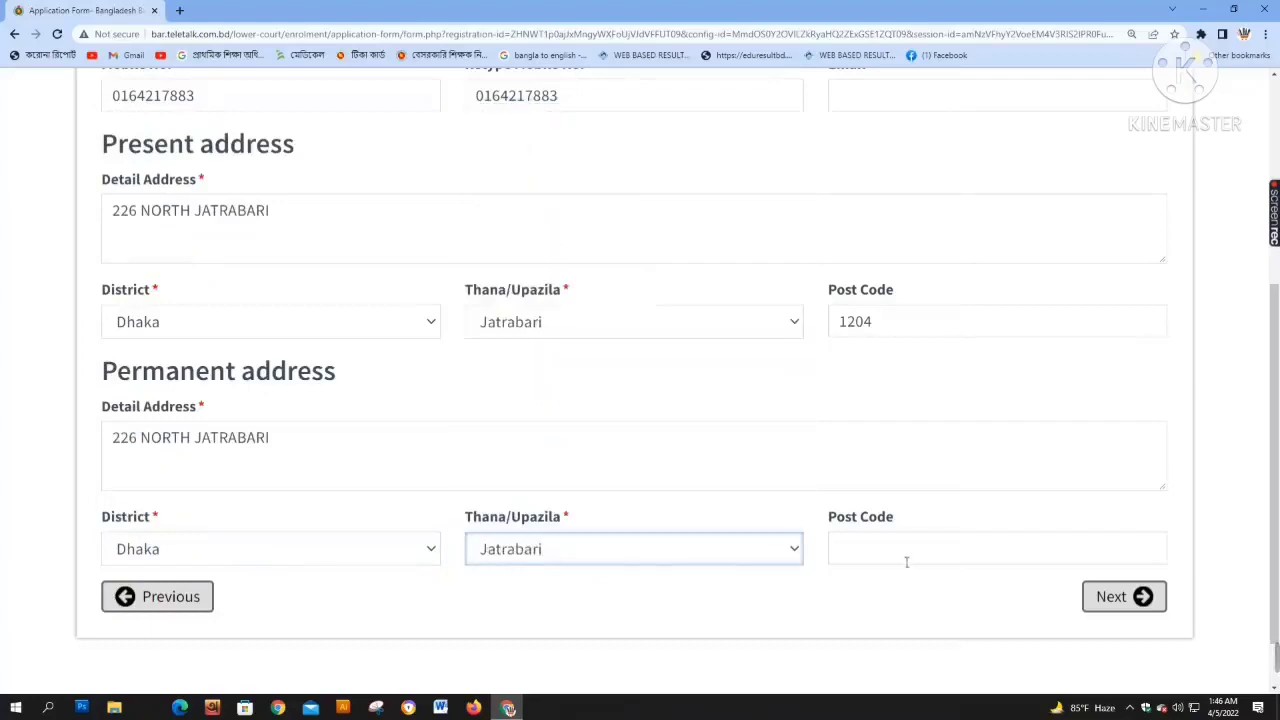
click(906, 562)
text(1204)
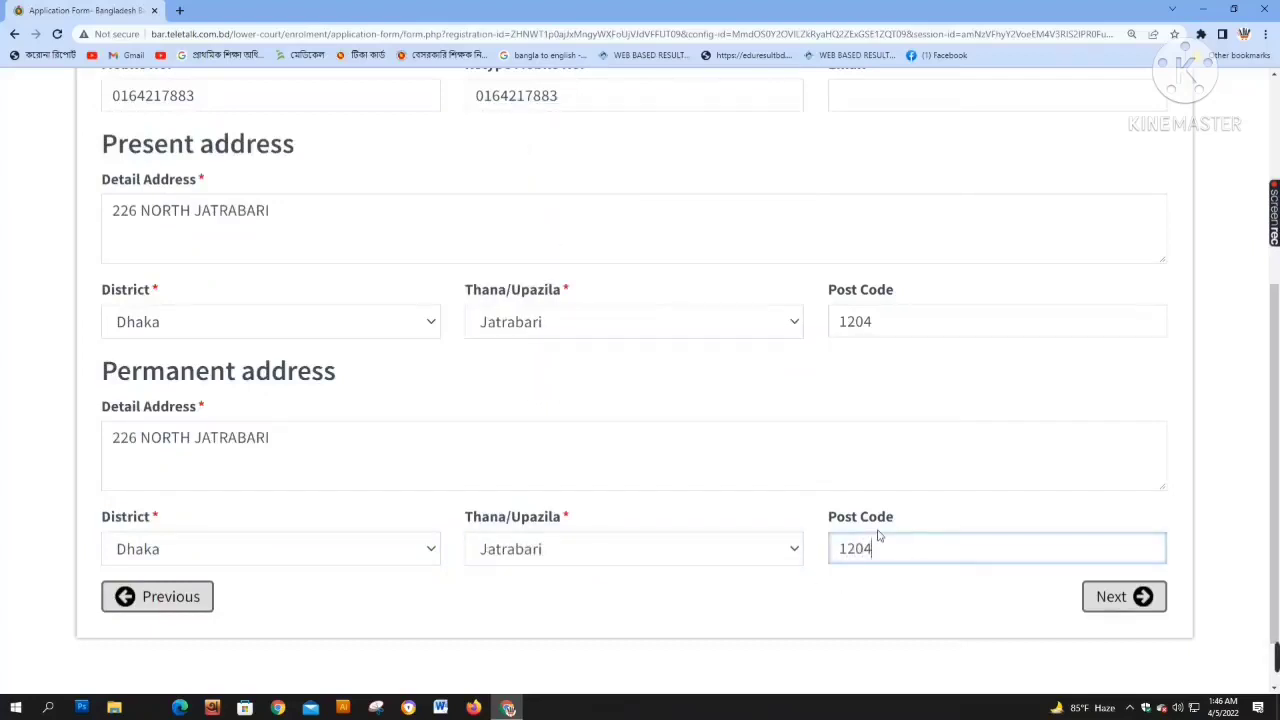
click(1108, 597)
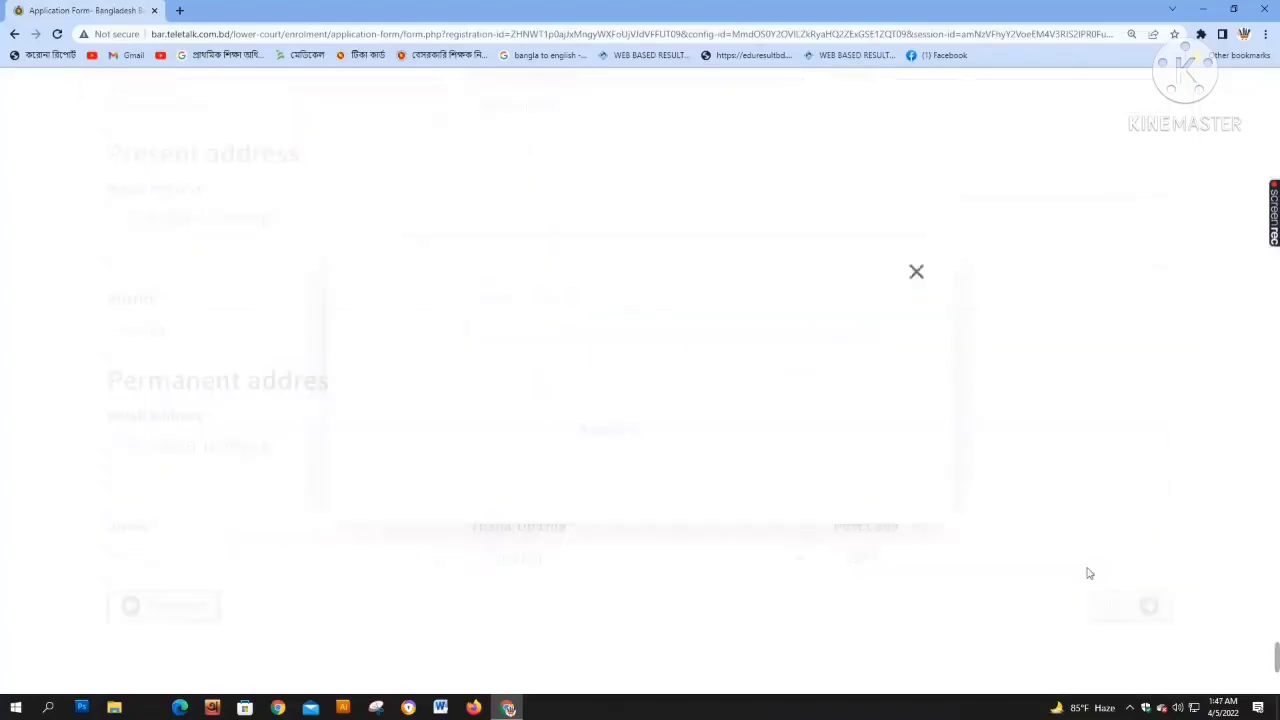
Dismiss the invalid-number alert, add the missing digit to both mobile fields, and continue
click(921, 275)
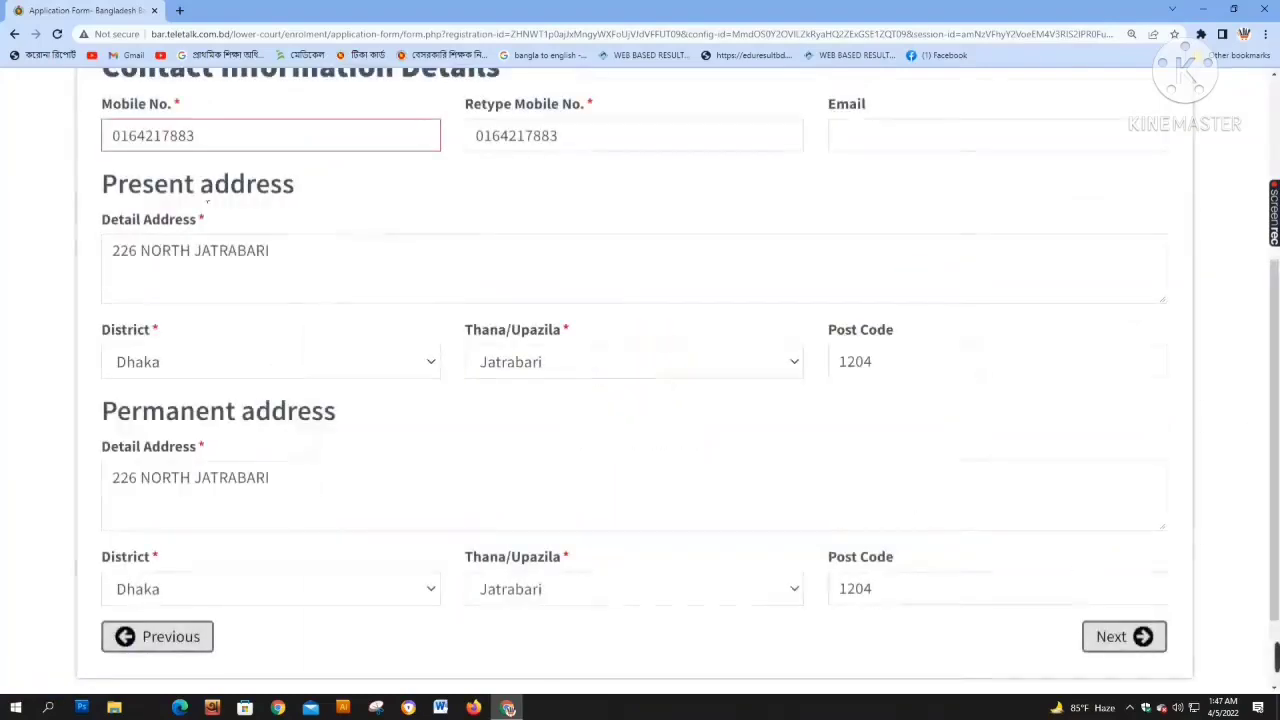
click(185, 140)
text(2)
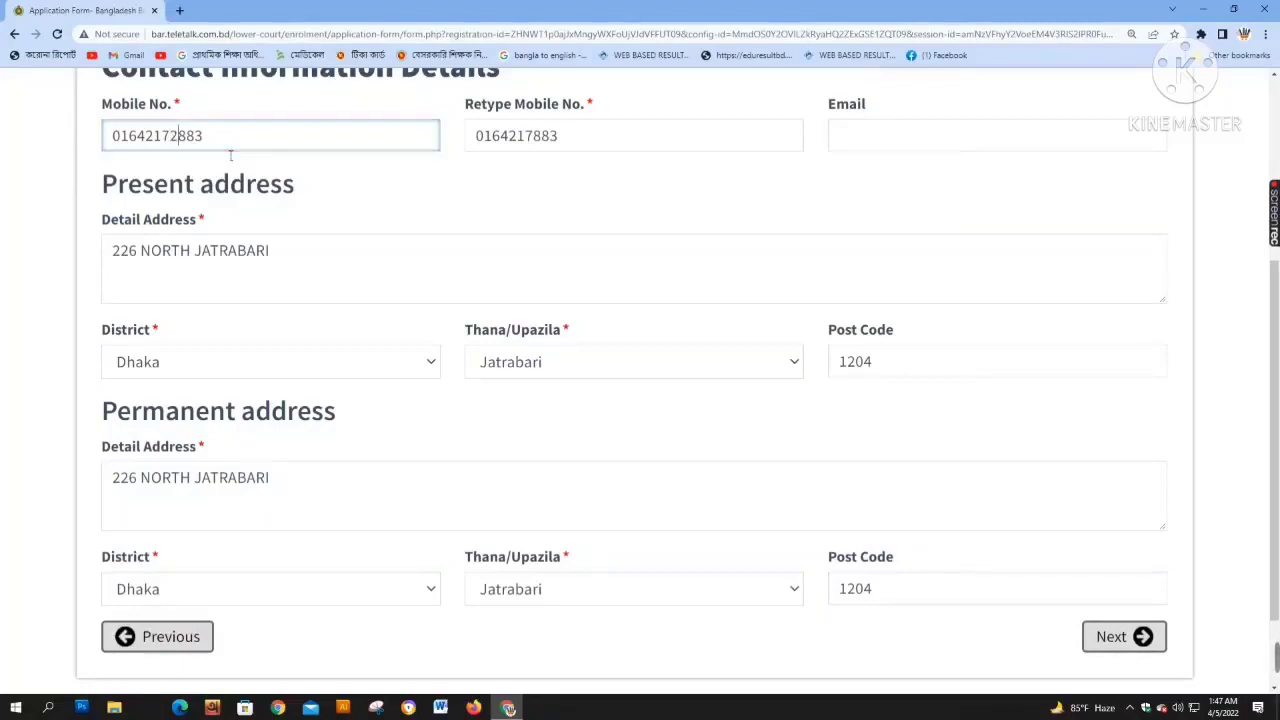
click(537, 135)
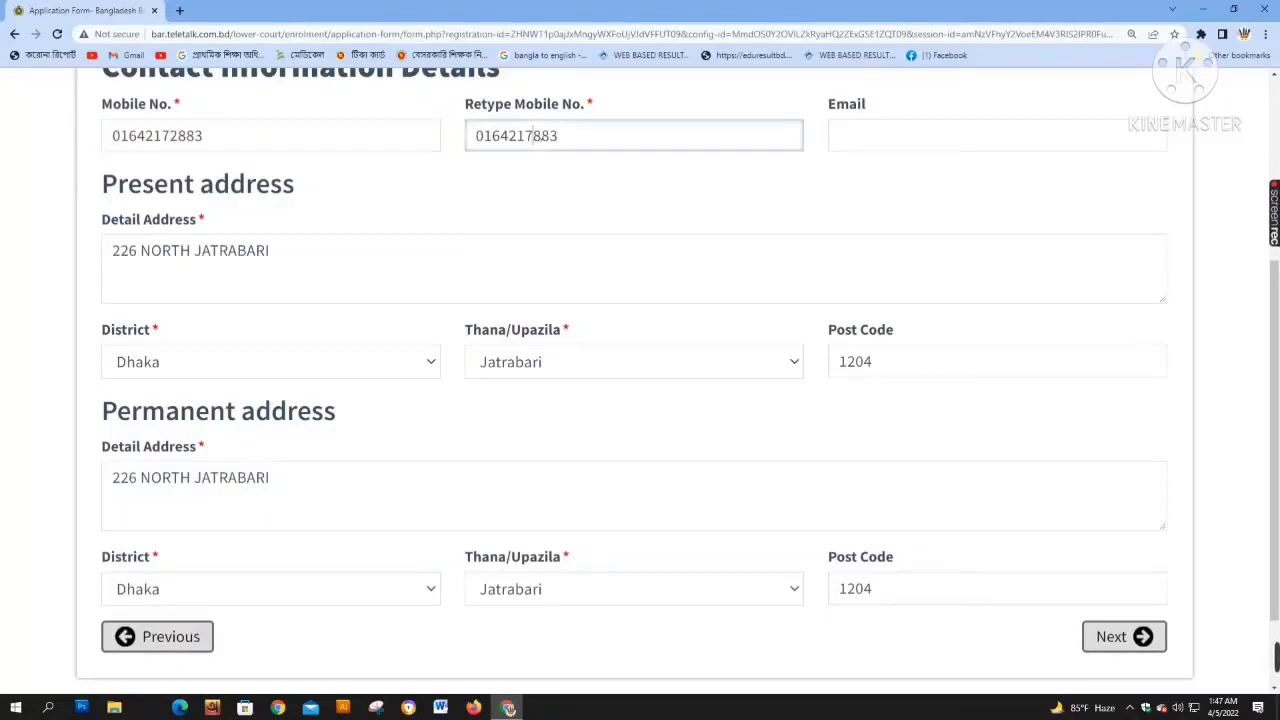
text(2)
scroll(877, 323, down, 1)
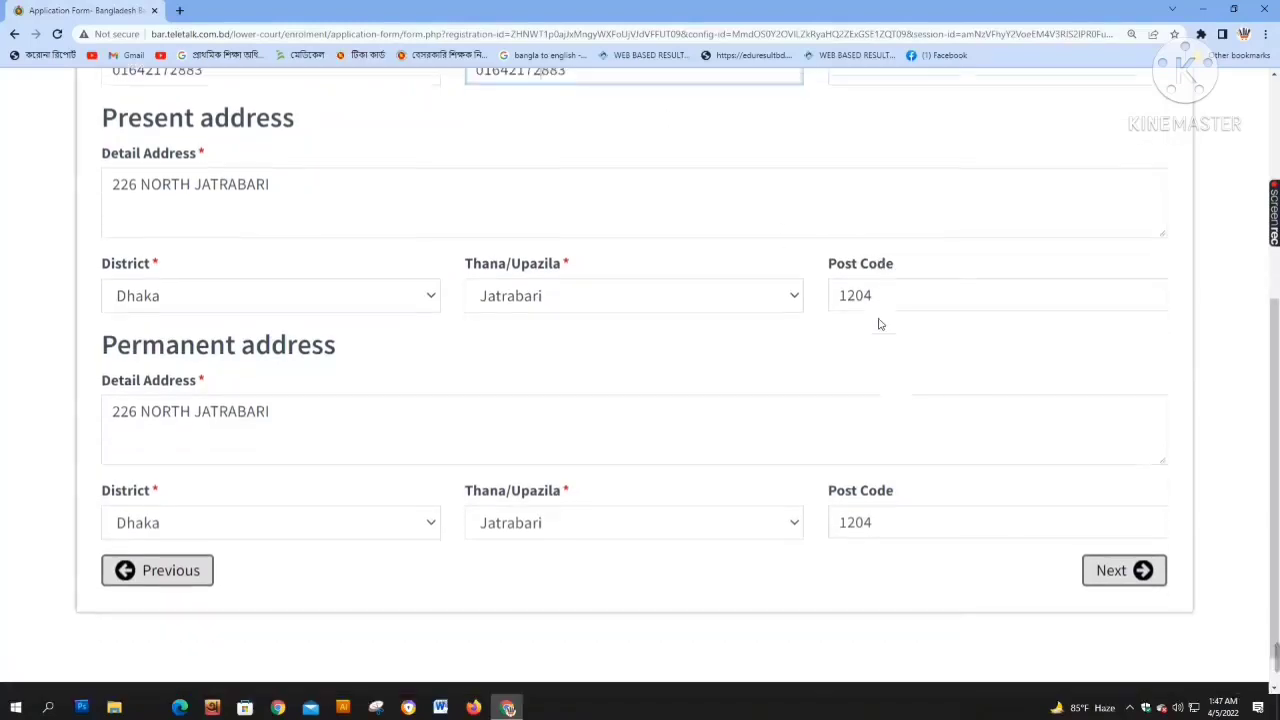
scroll(877, 323, up, 1)
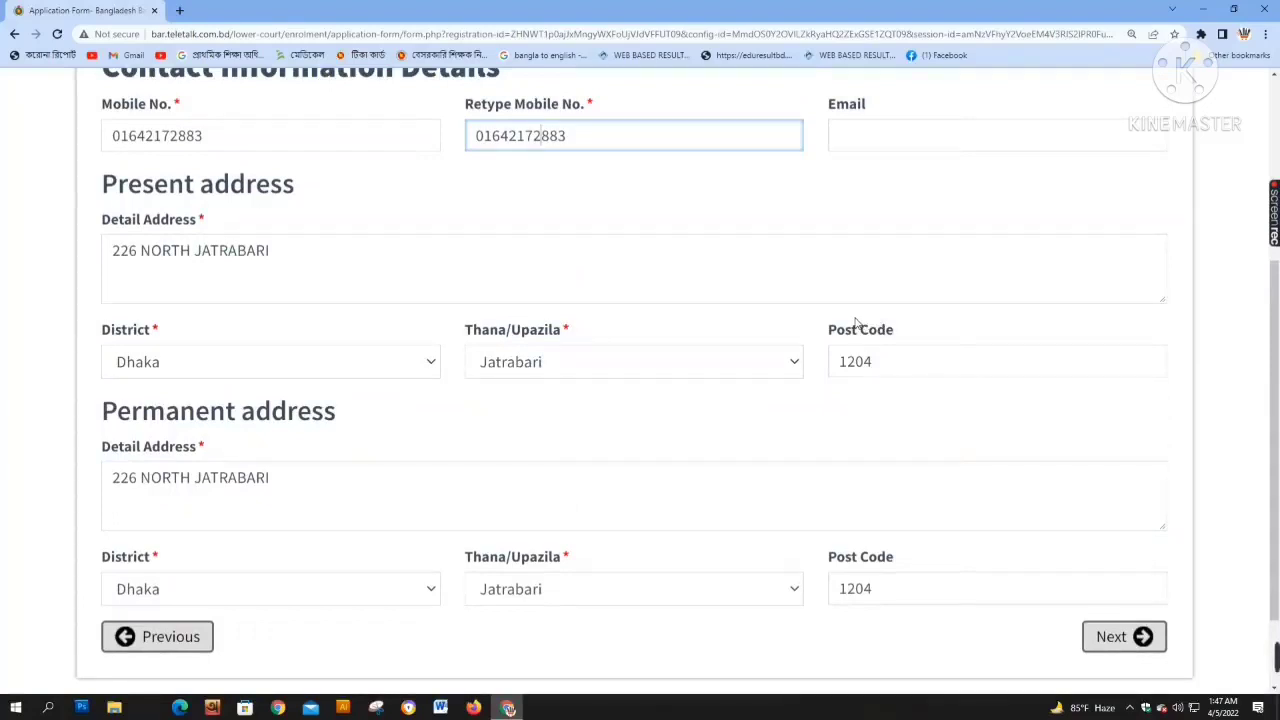
scroll(1000, 460, down, 2)
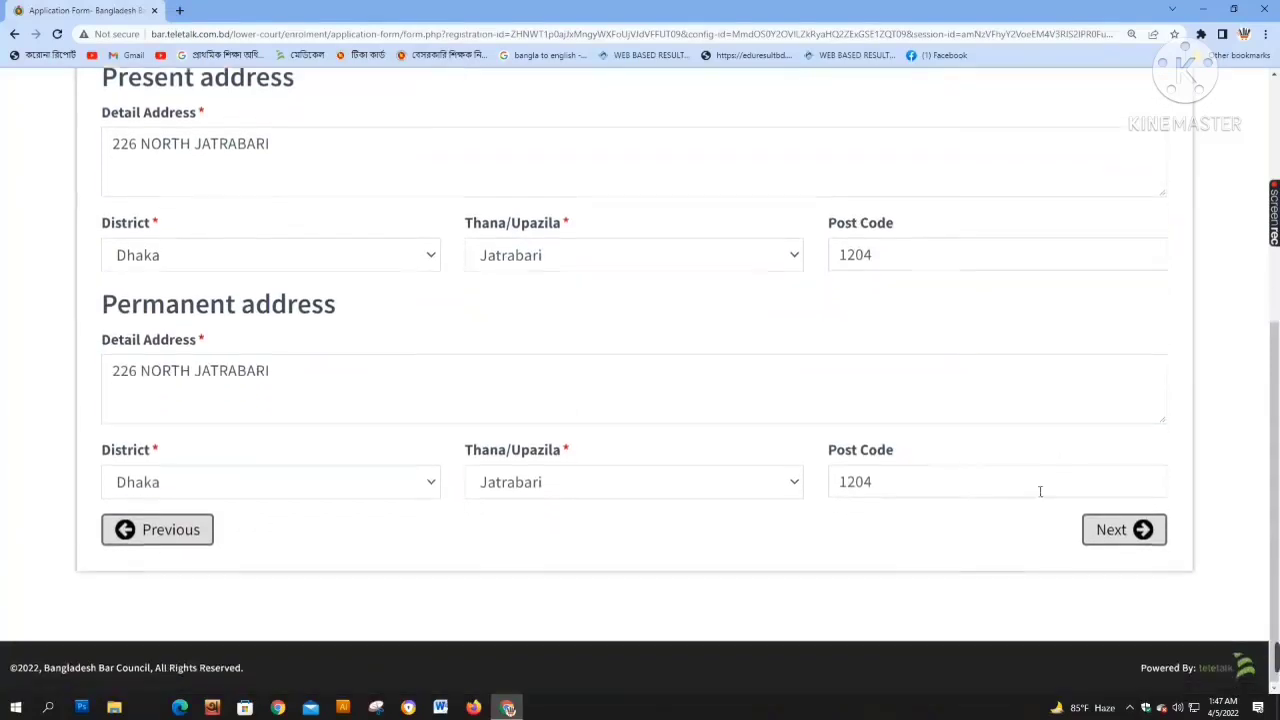
click(1125, 530)
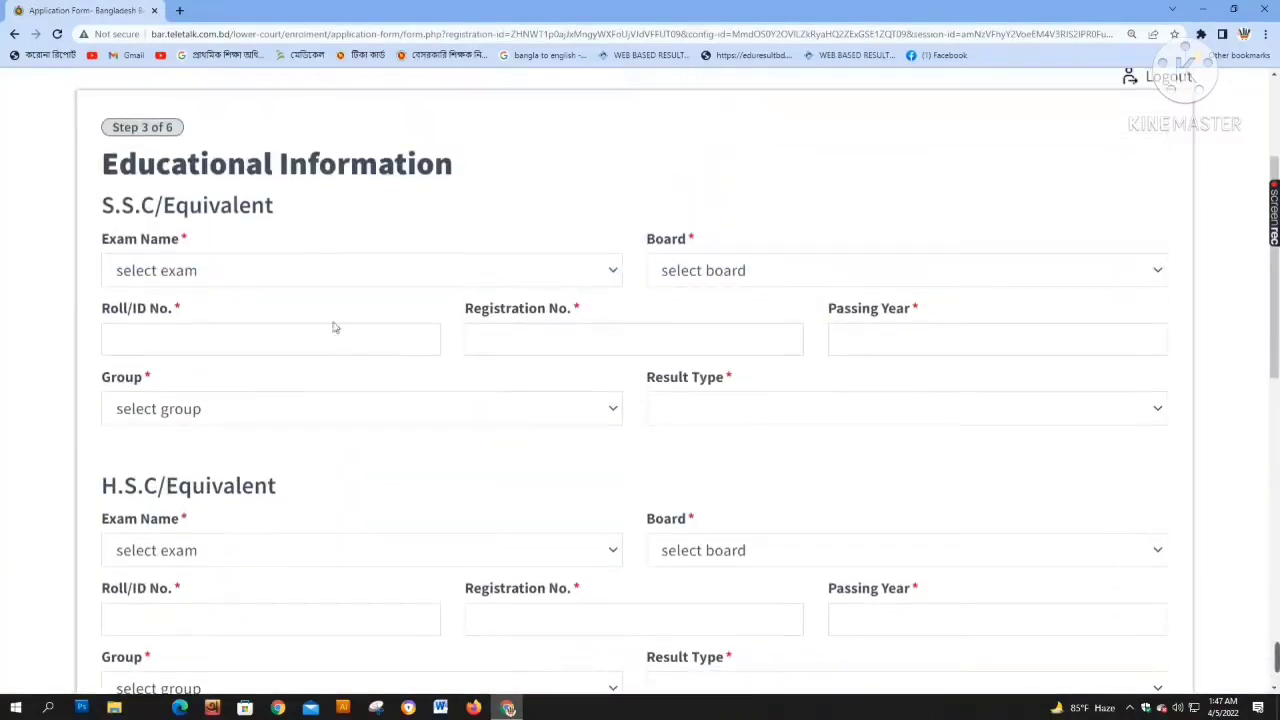
Choose S.S.C as the exam and Open University as the board
click(289, 281)
click(236, 324)
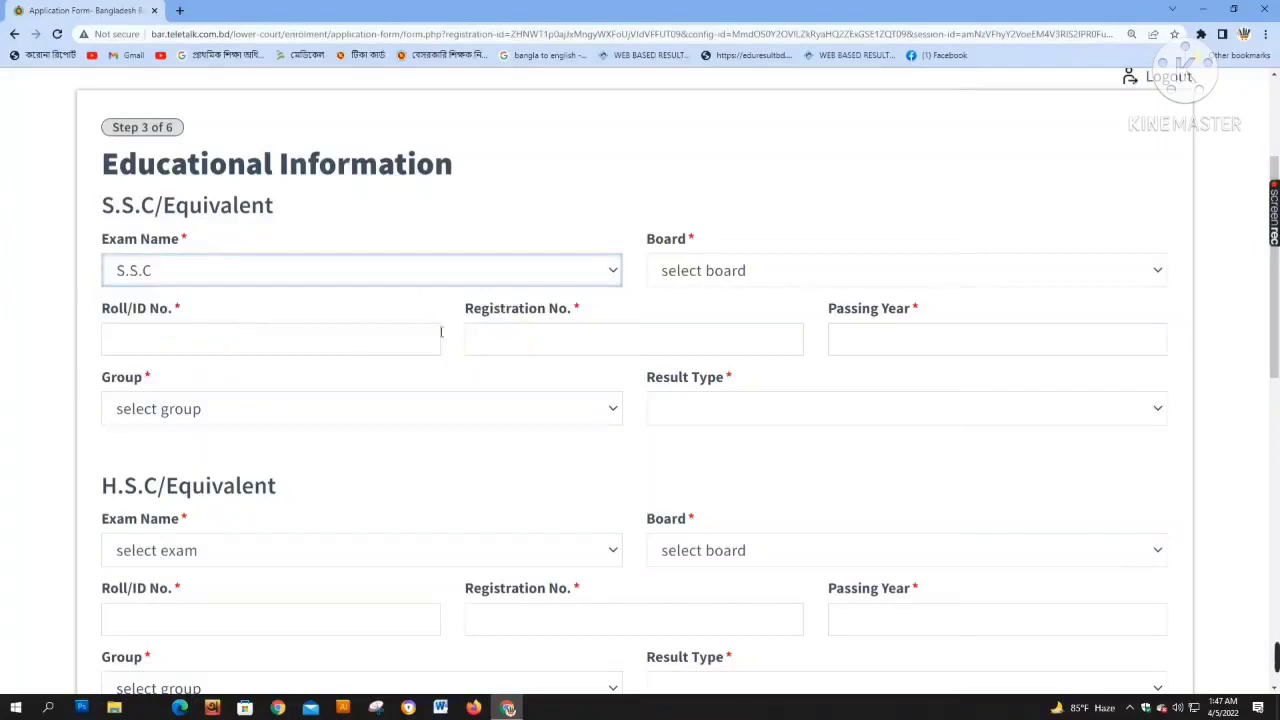
click(771, 285)
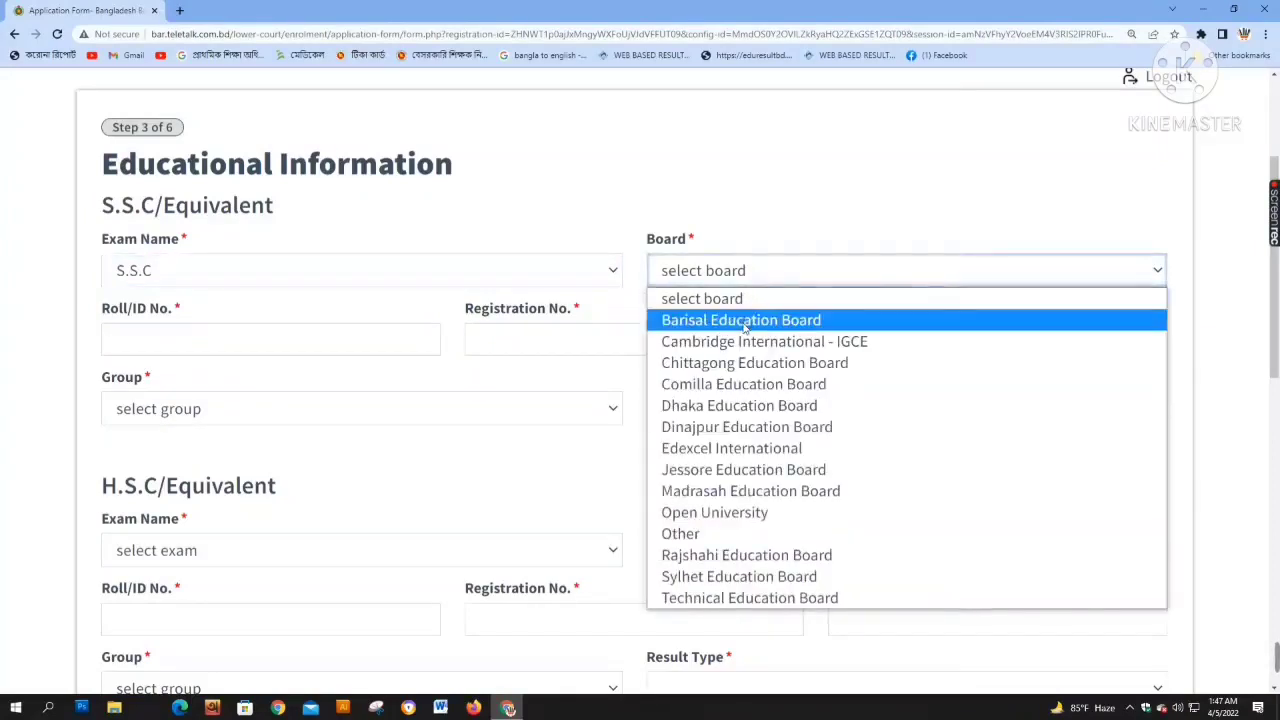
click(698, 513)
Enter the roll number, reuse it as registration number, and set passing year 2008 and group Humanities
click(224, 347)
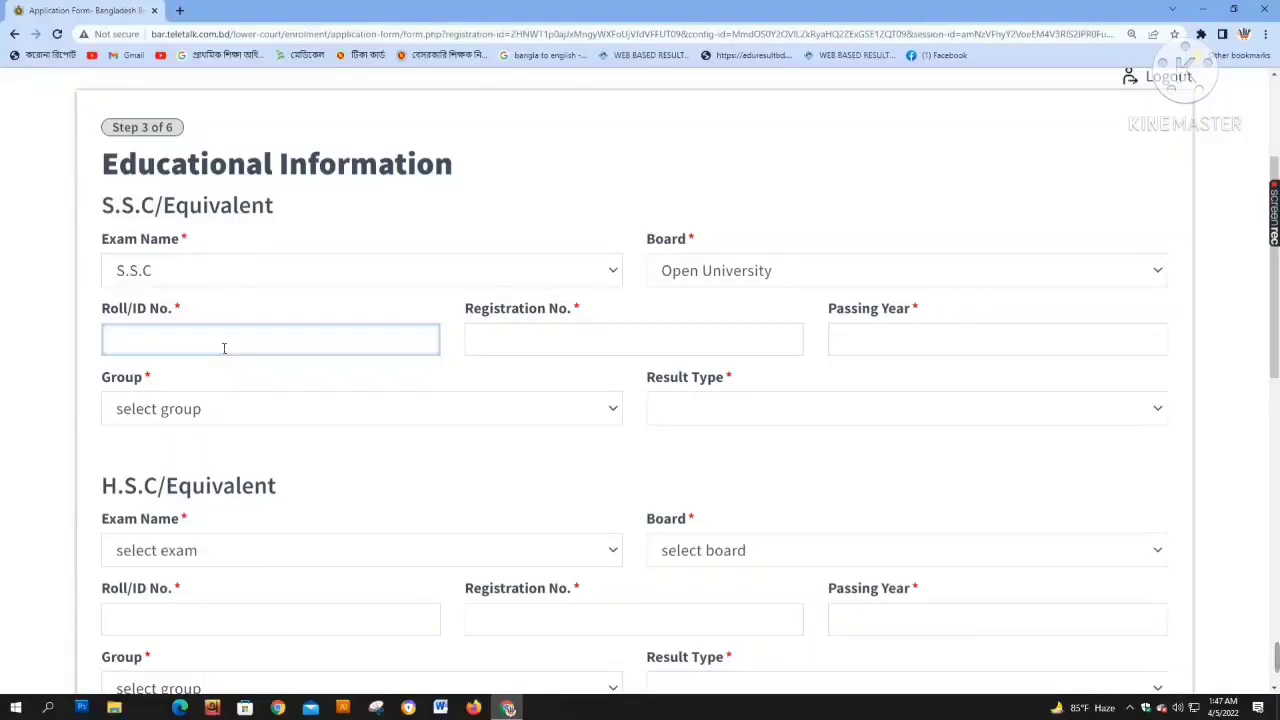
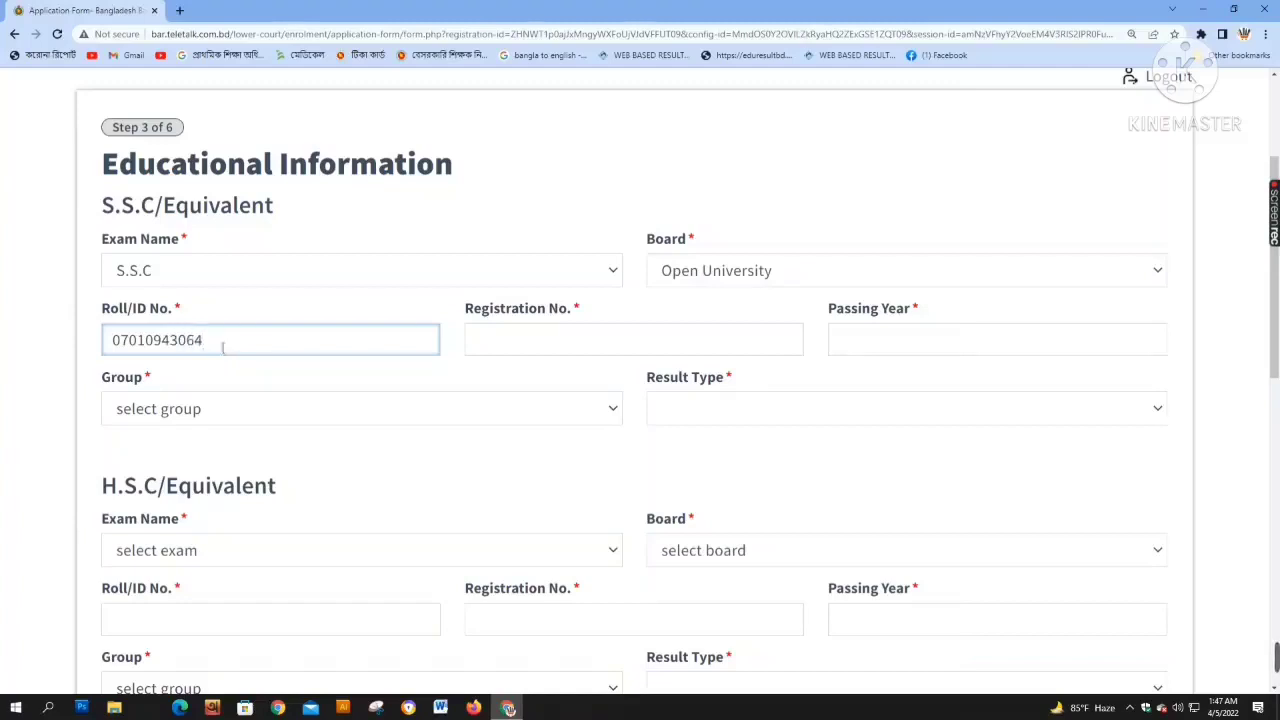
drag(223, 346, 9, 352)
key(ctrl+c)
click(575, 349)
key(ctrl+v)
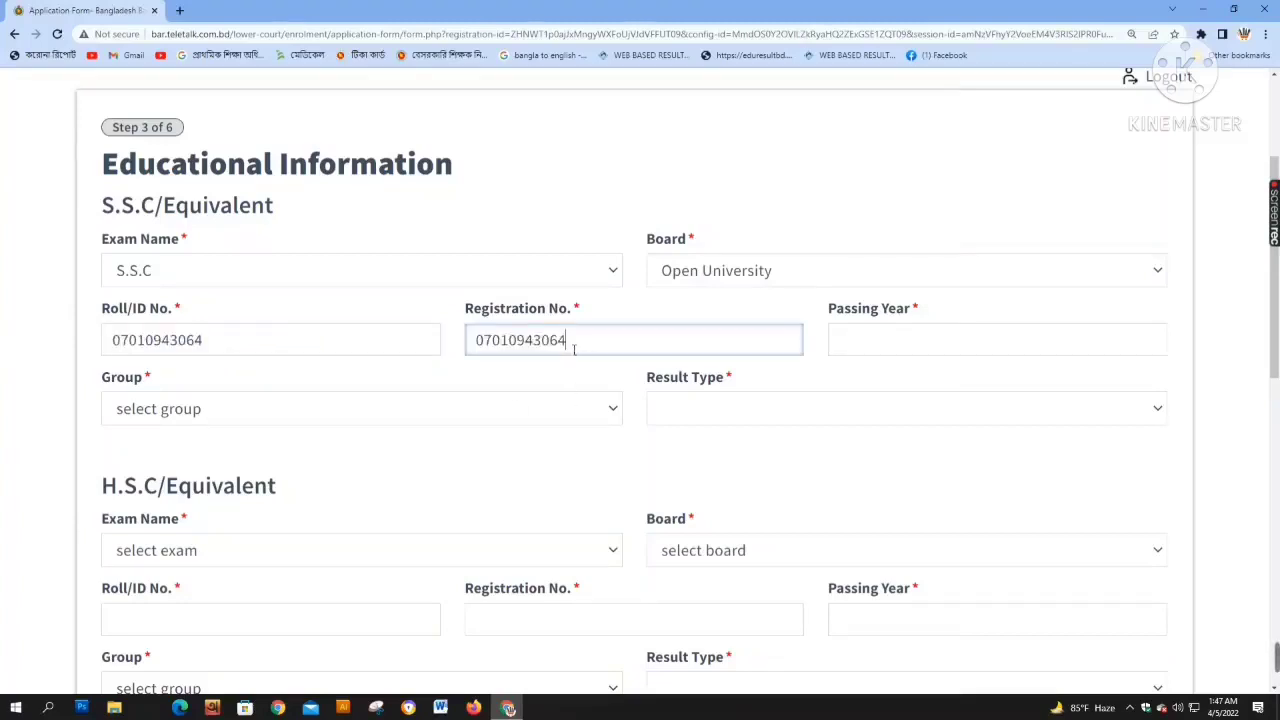
click(910, 342)
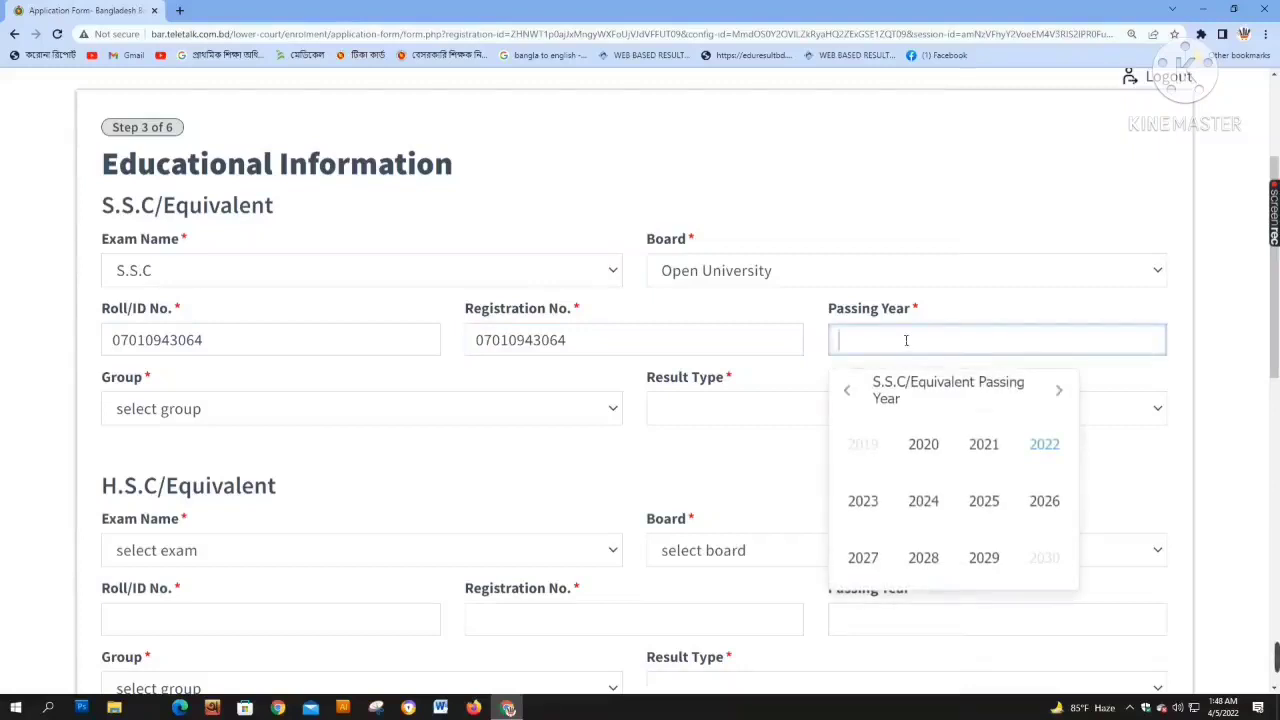
text(2008)
click(297, 409)
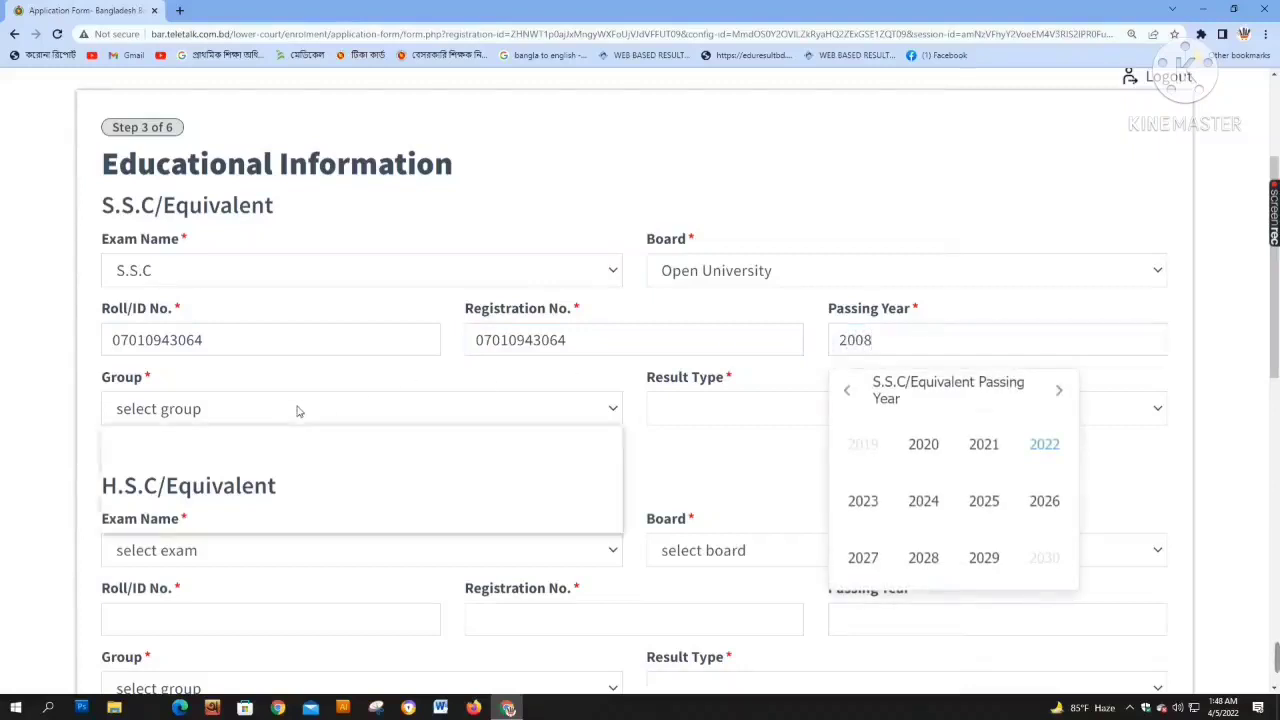
click(241, 488)
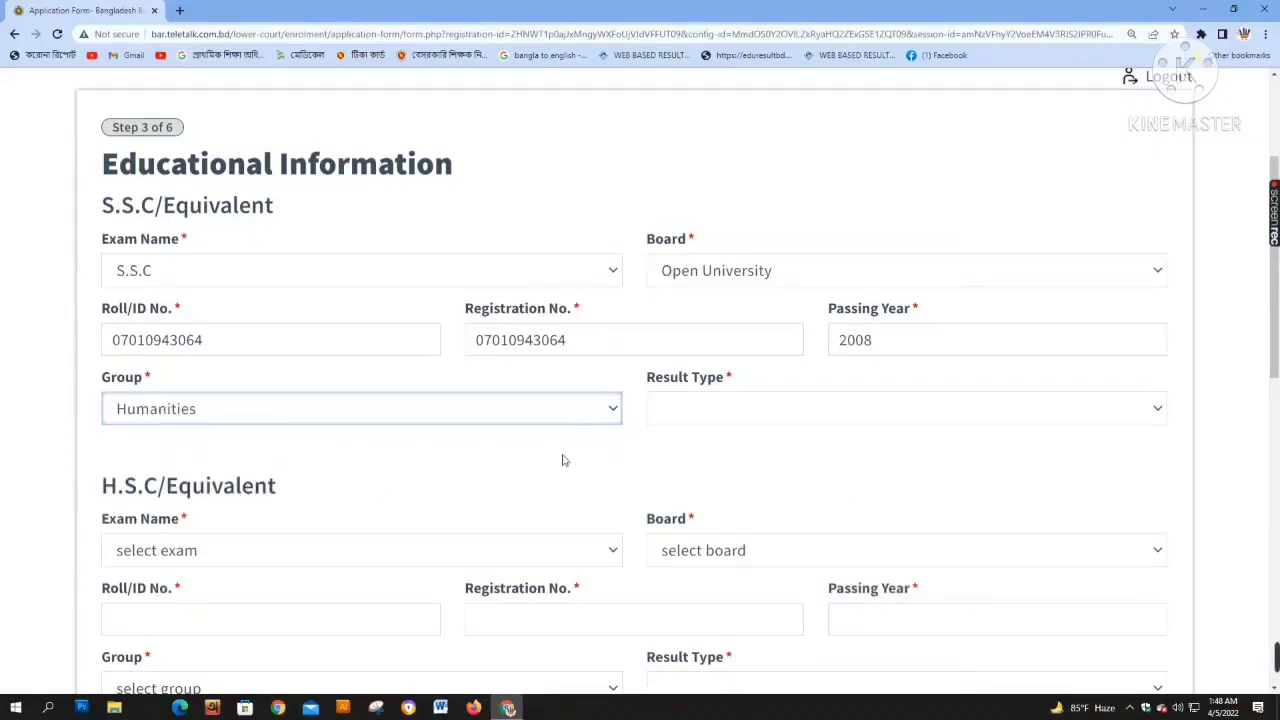
click(711, 416)
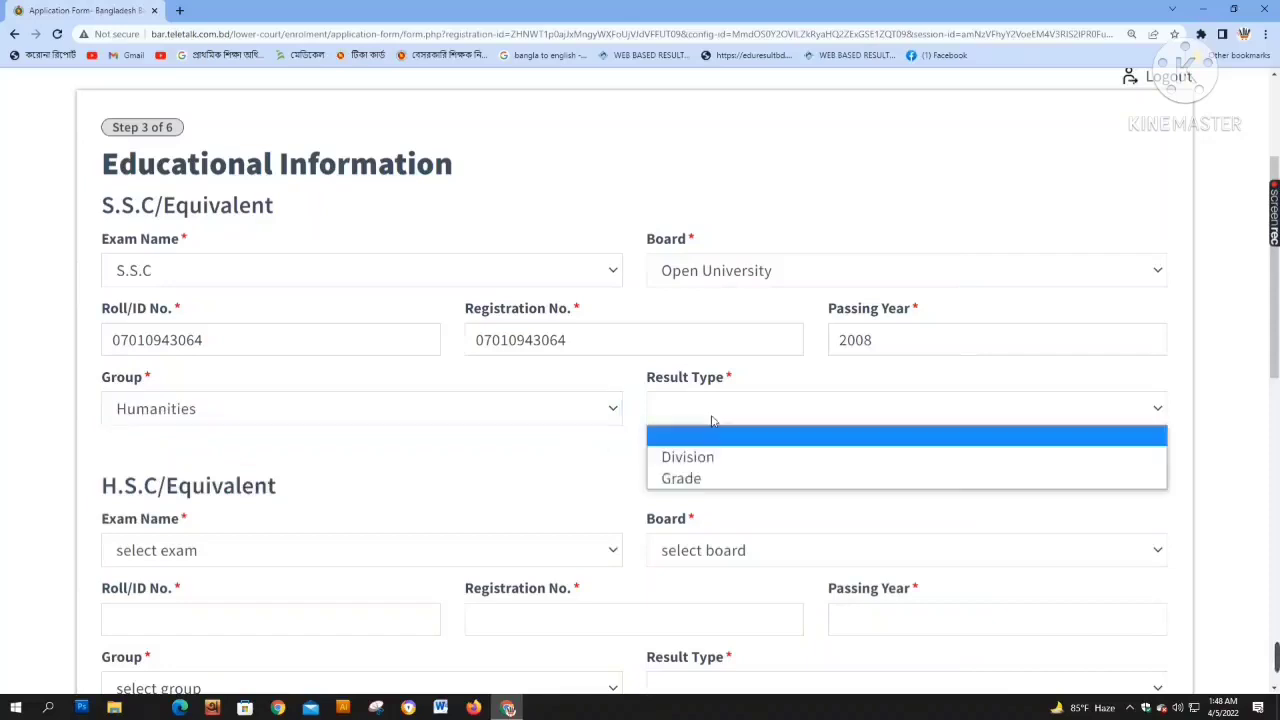
Choose Grade as the S.S.C result type, enter GPA 3.55 and pick scale 5
click(697, 482)
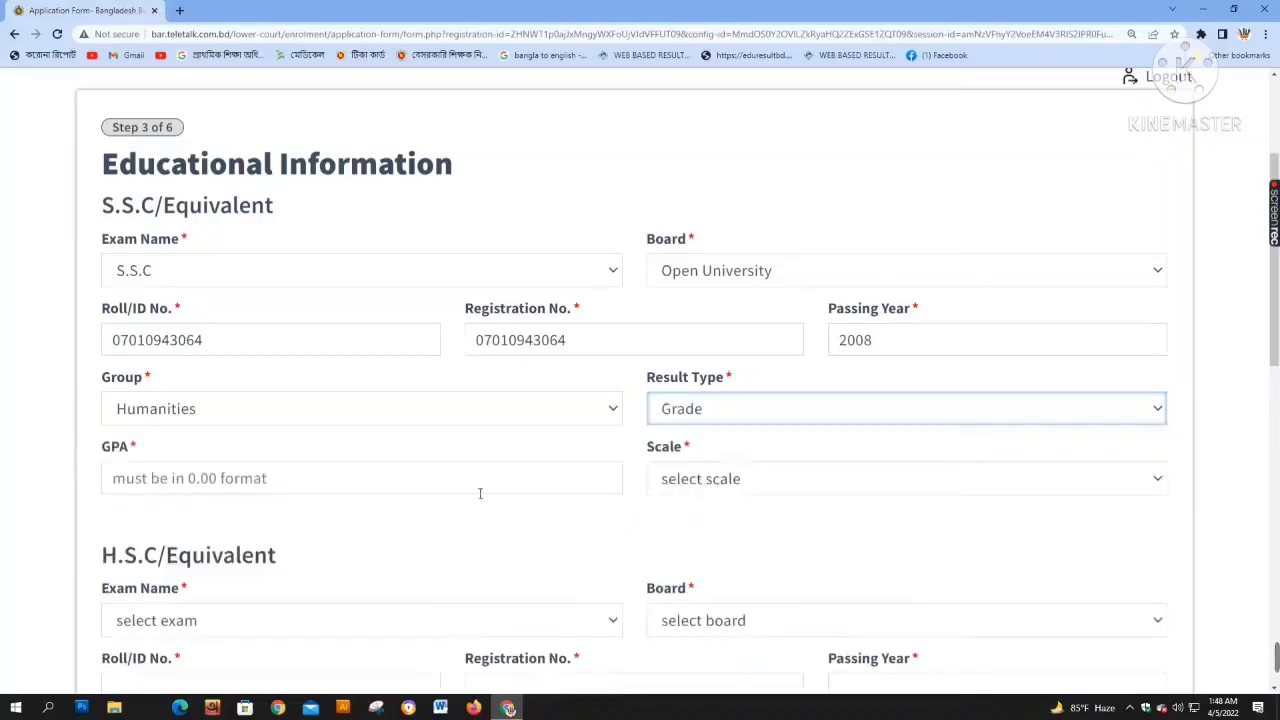
click(704, 420)
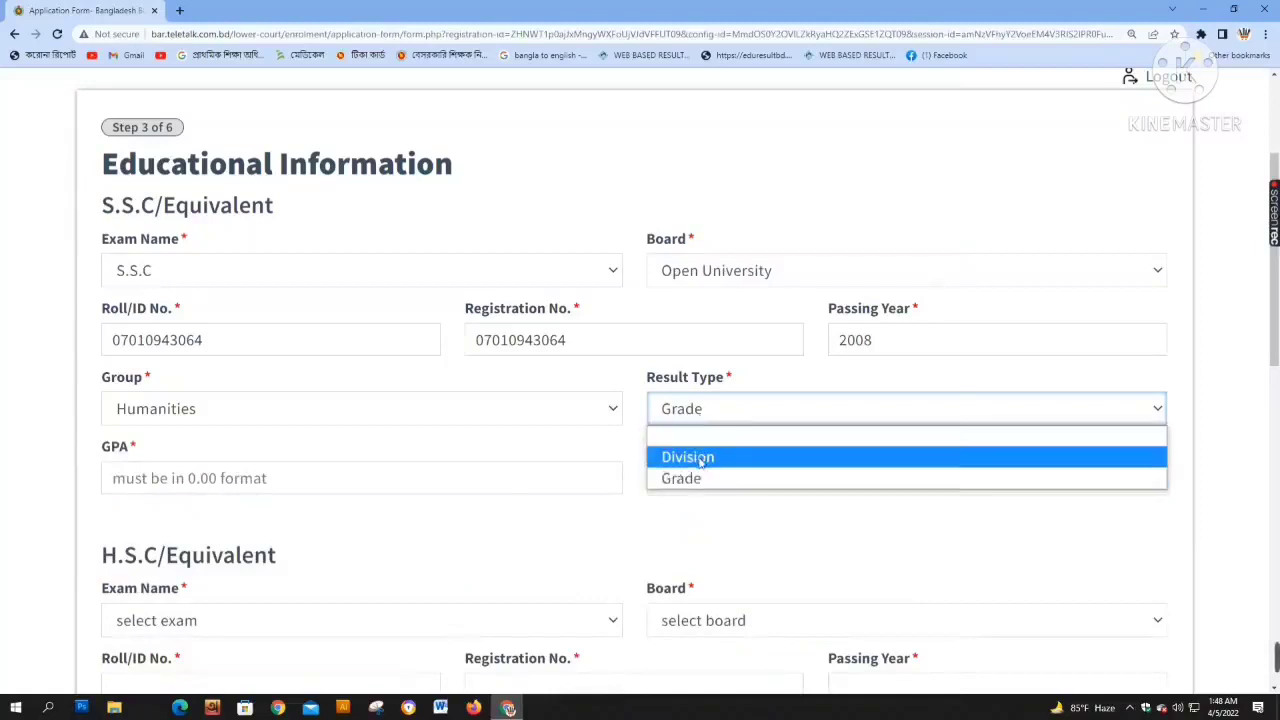
click(701, 460)
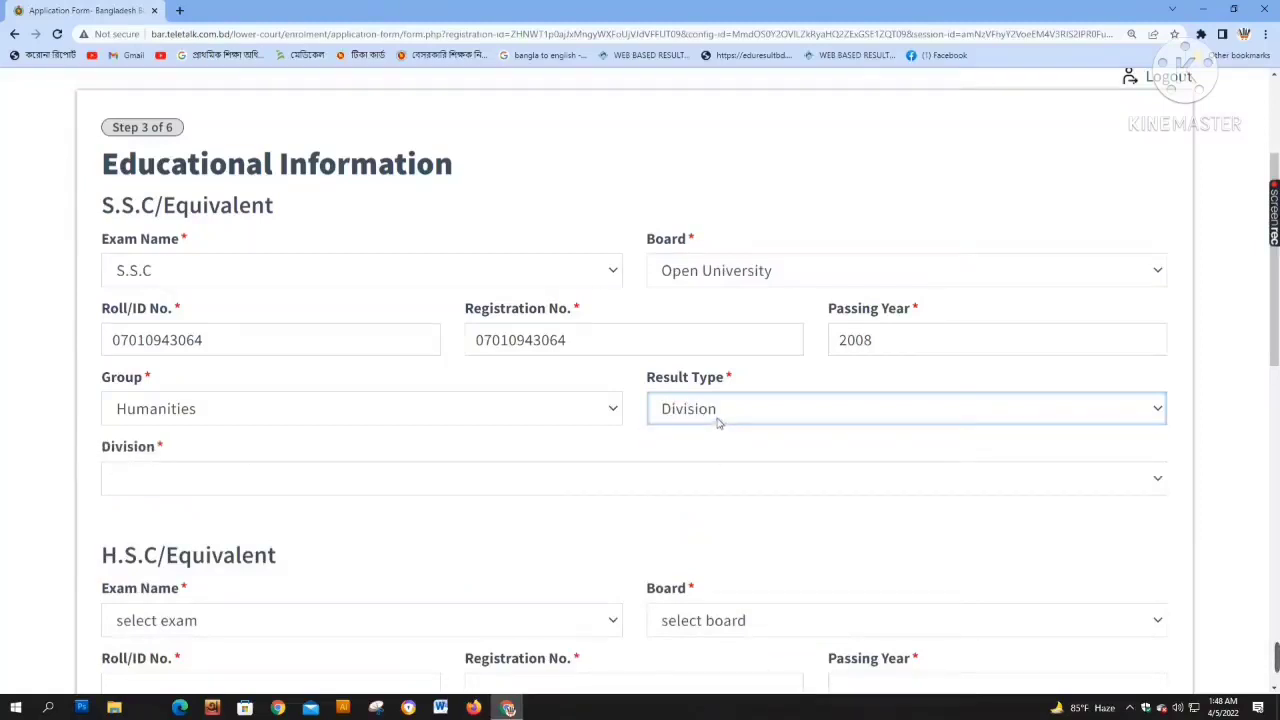
click(718, 418)
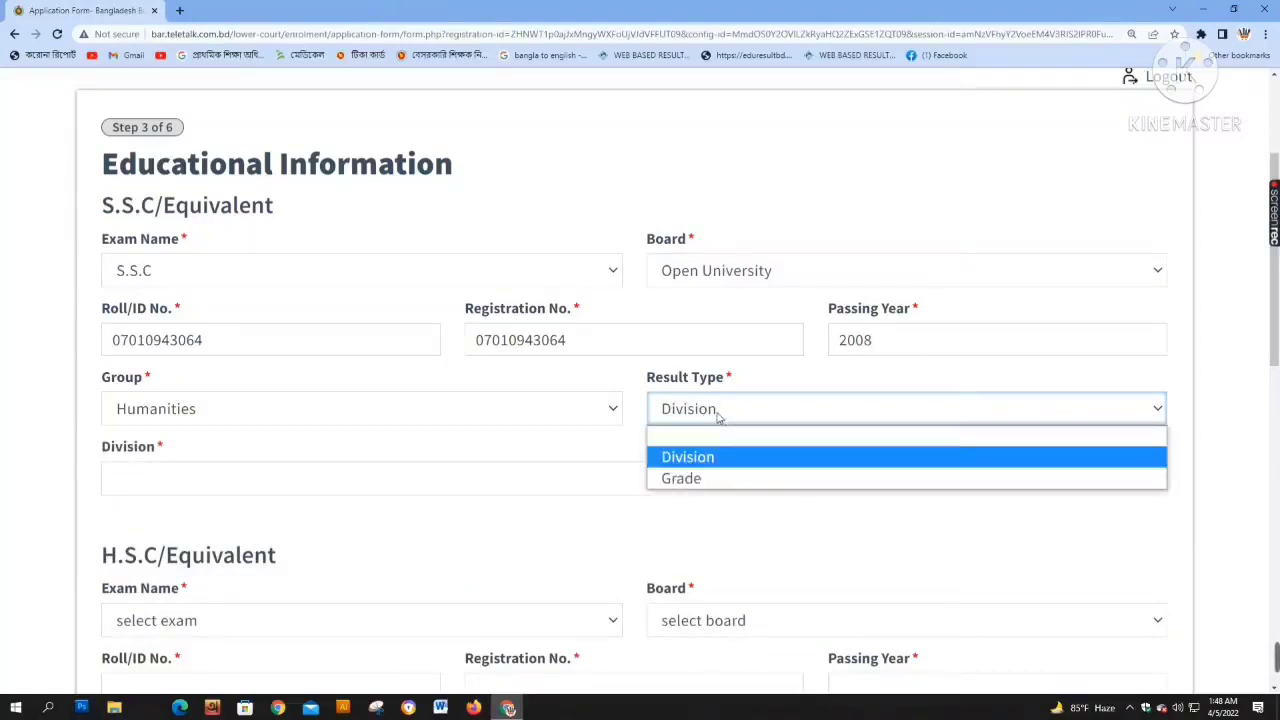
click(684, 458)
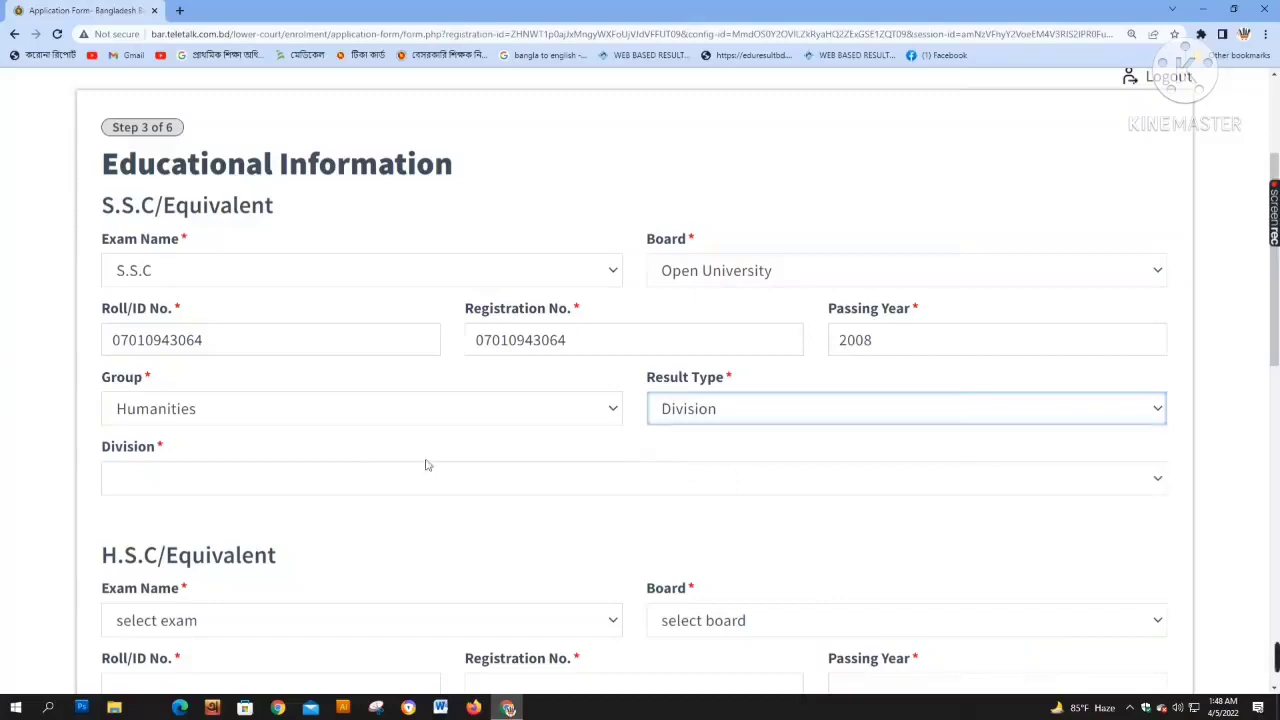
click(150, 480)
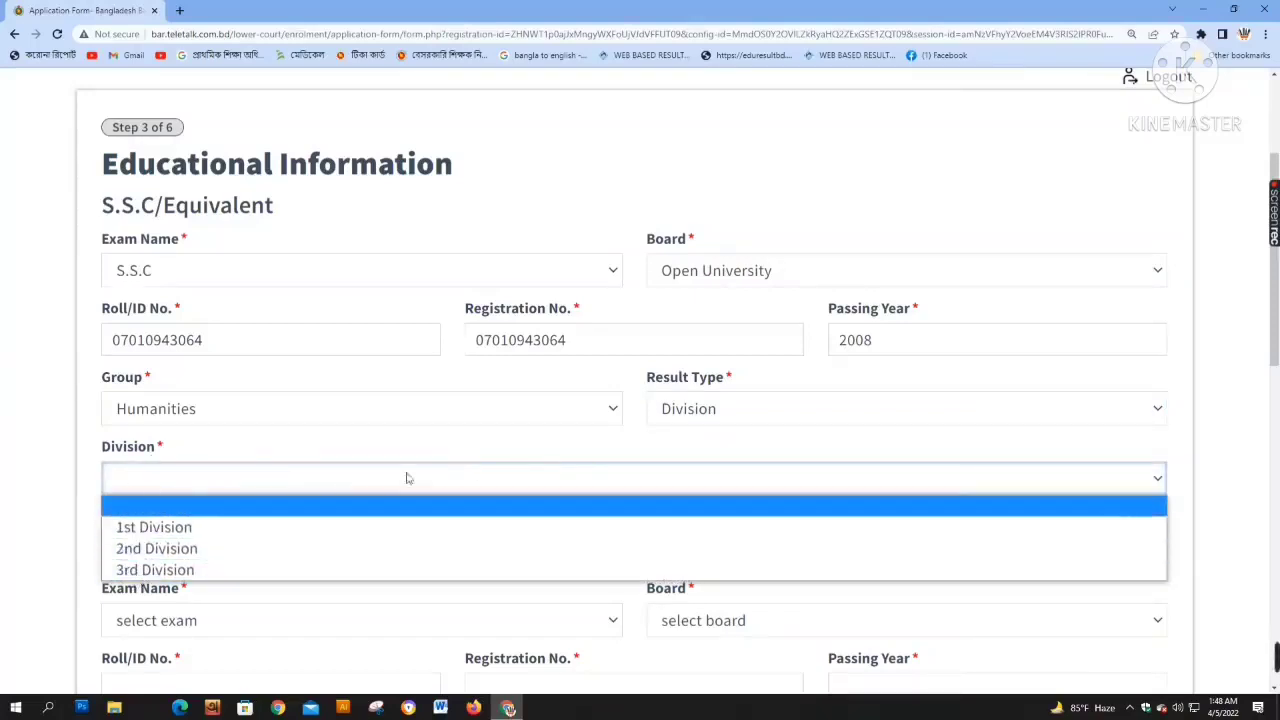
click(692, 418)
click(681, 478)
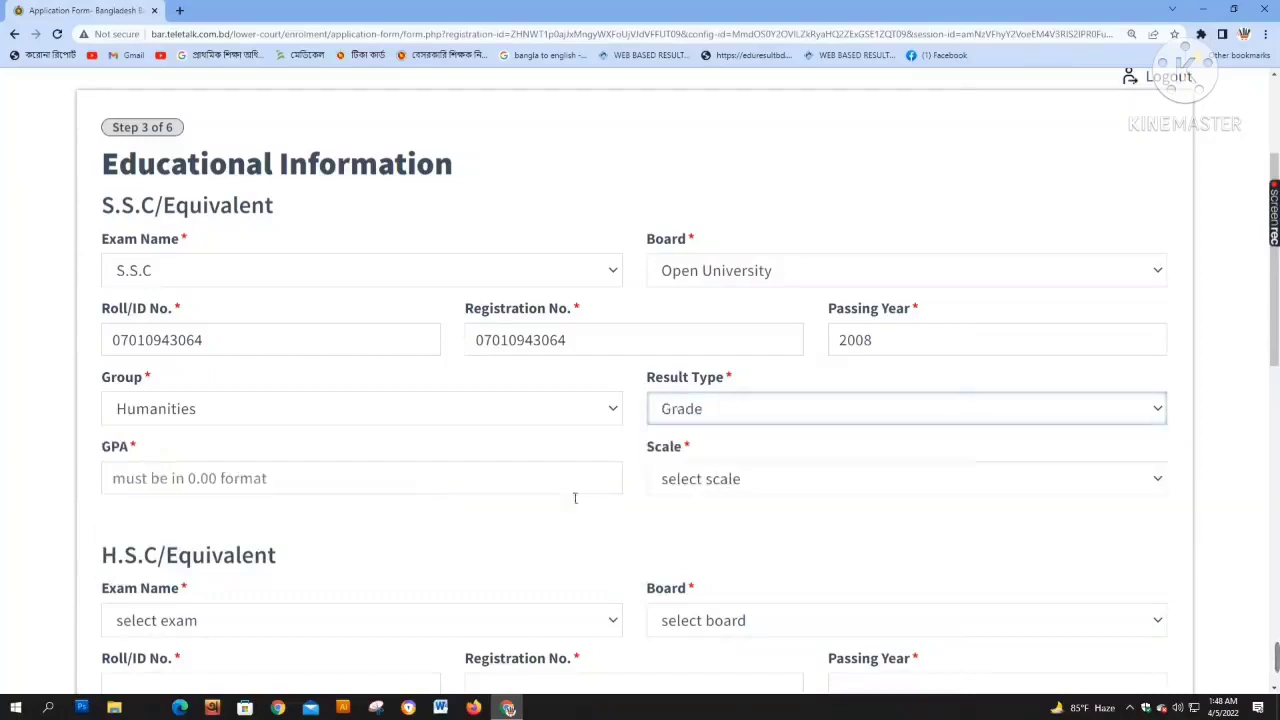
click(241, 479)
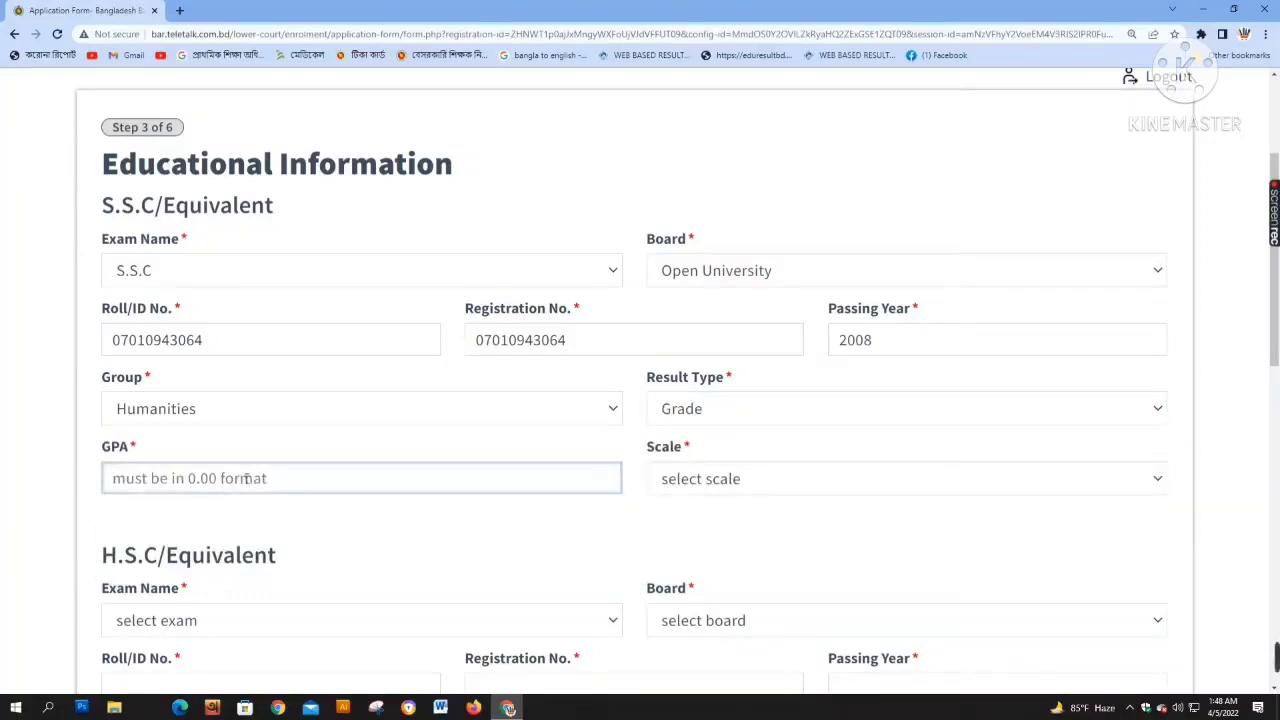
text(3.55)
click(773, 478)
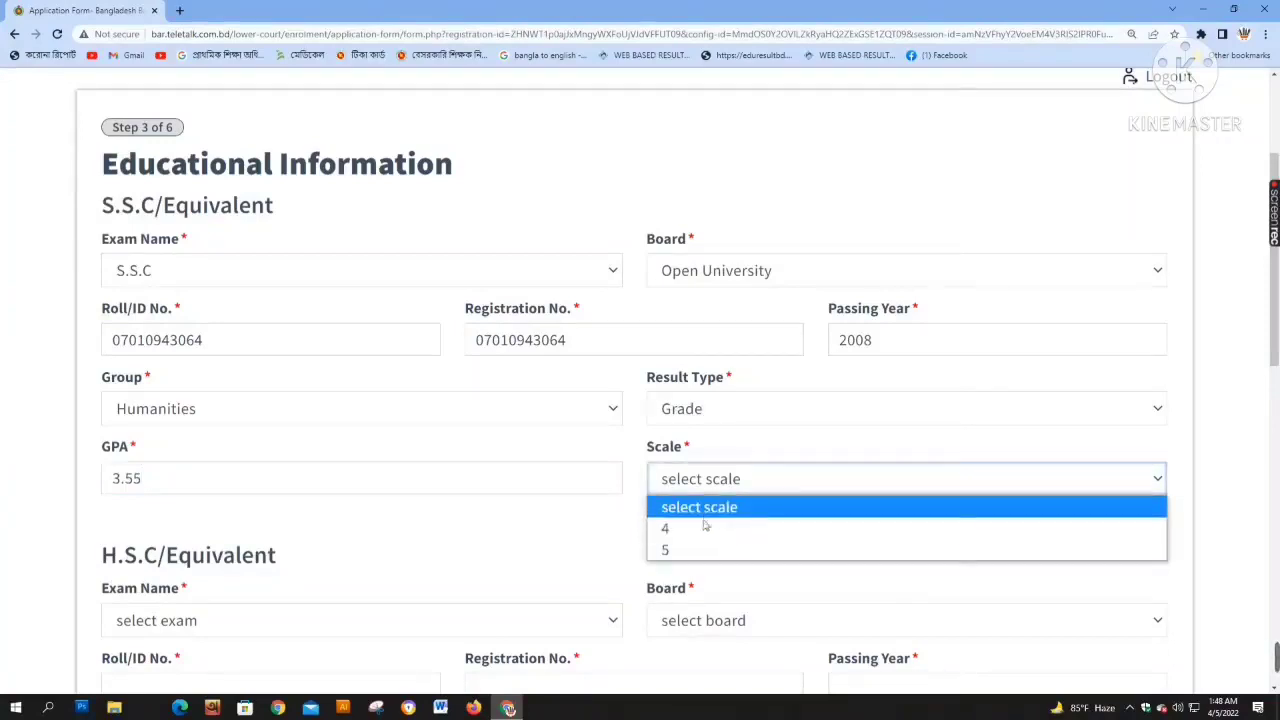
click(684, 550)
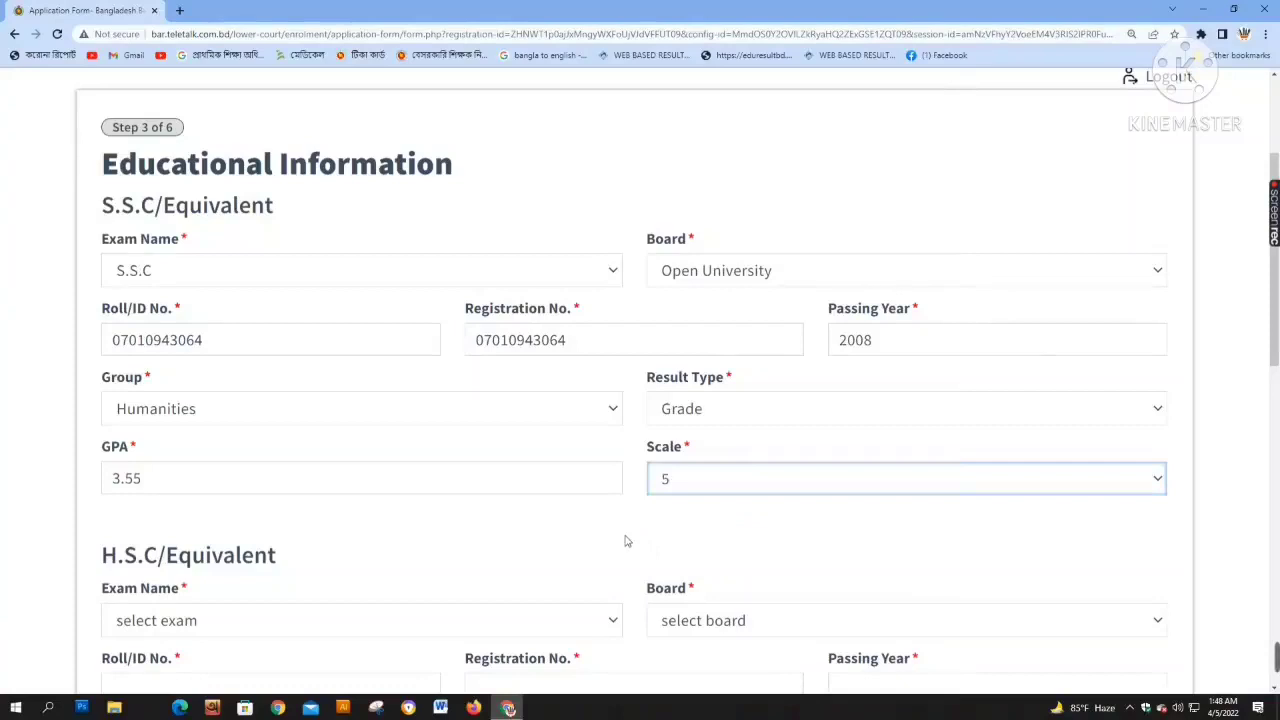
scroll(625, 541, down, 2)
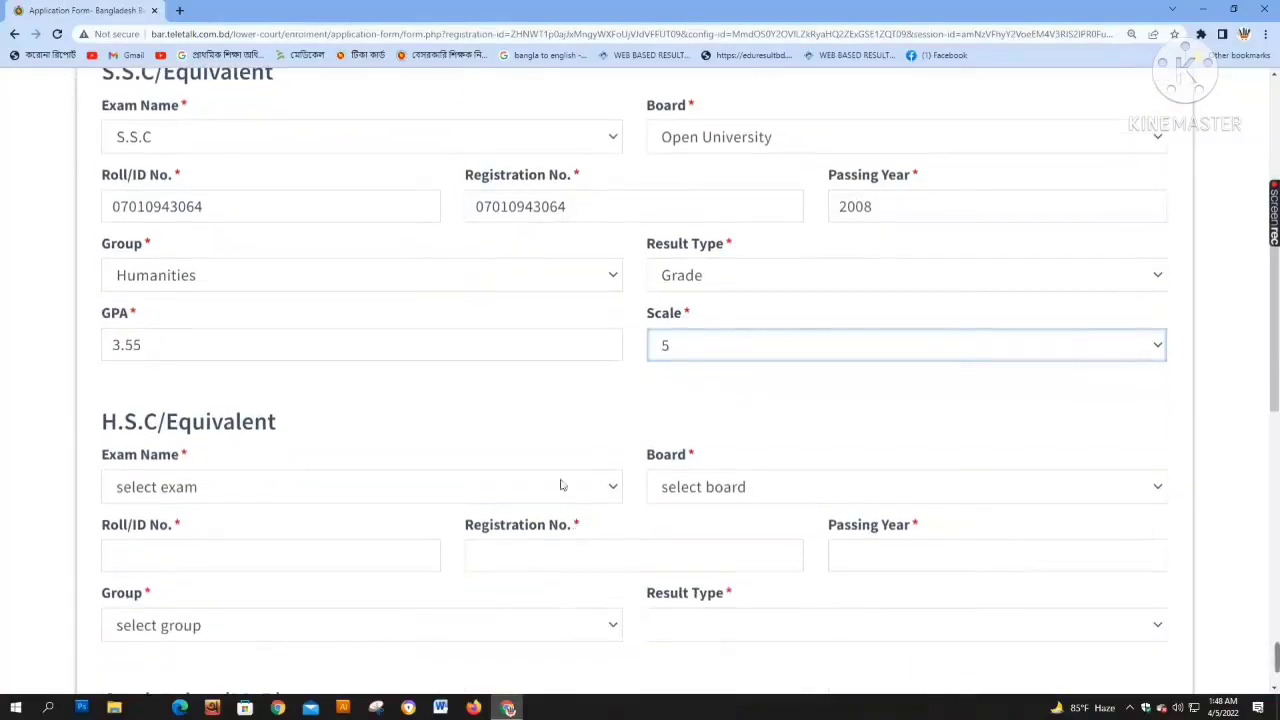
Choose H.S.C as the exam and Open University as the board
scroll(350, 460, down, 1)
click(293, 418)
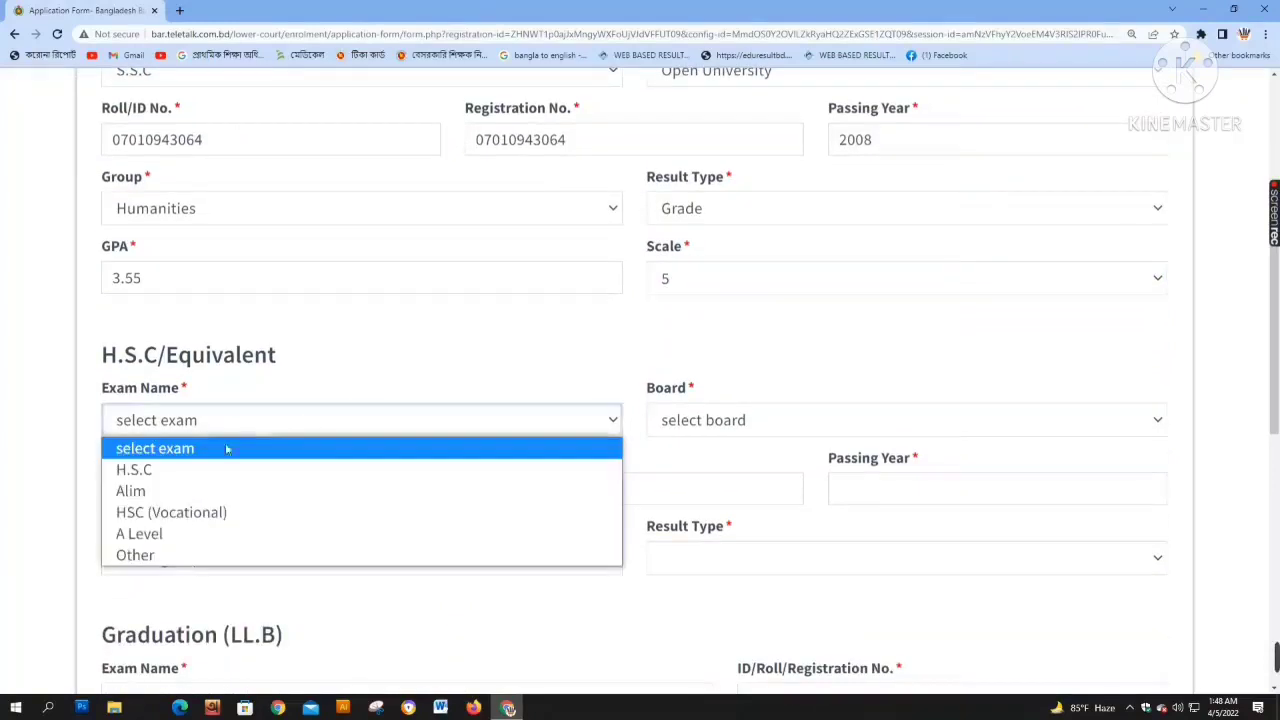
click(200, 466)
click(737, 419)
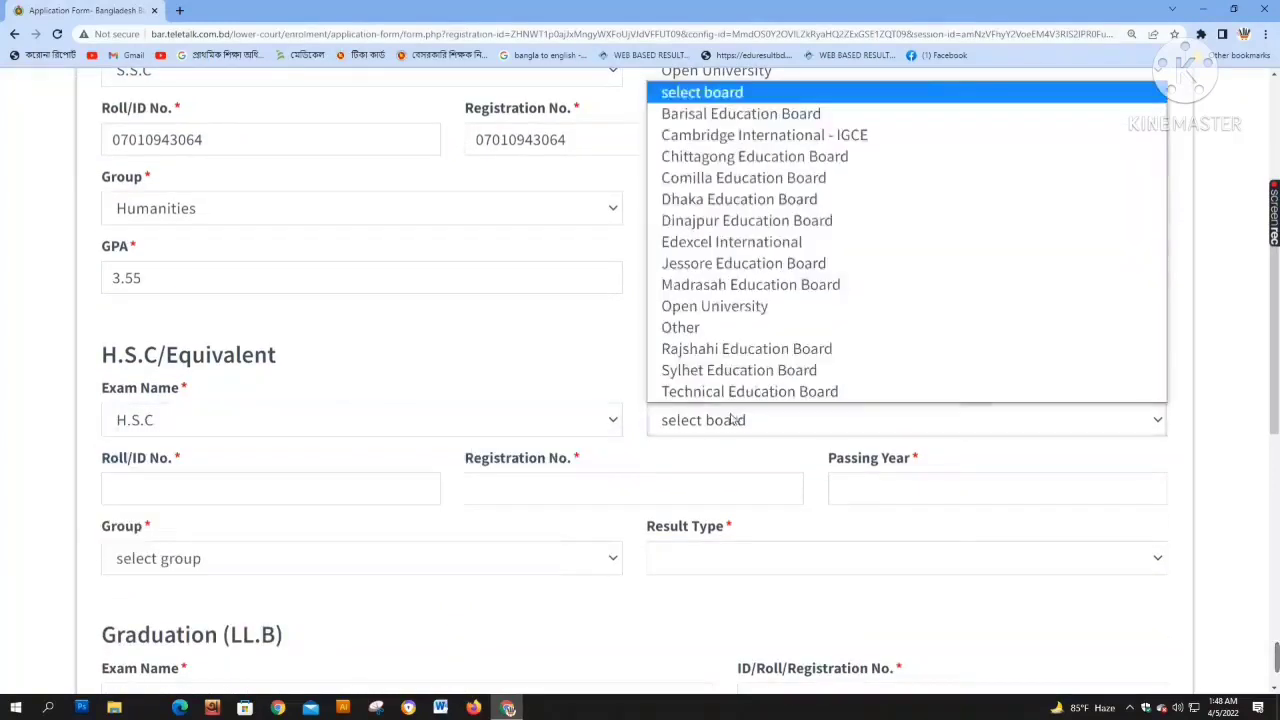
click(714, 306)
Enter the H.S.C roll number and paste the same number as the registration number
scroll(451, 394, down, 1)
click(187, 432)
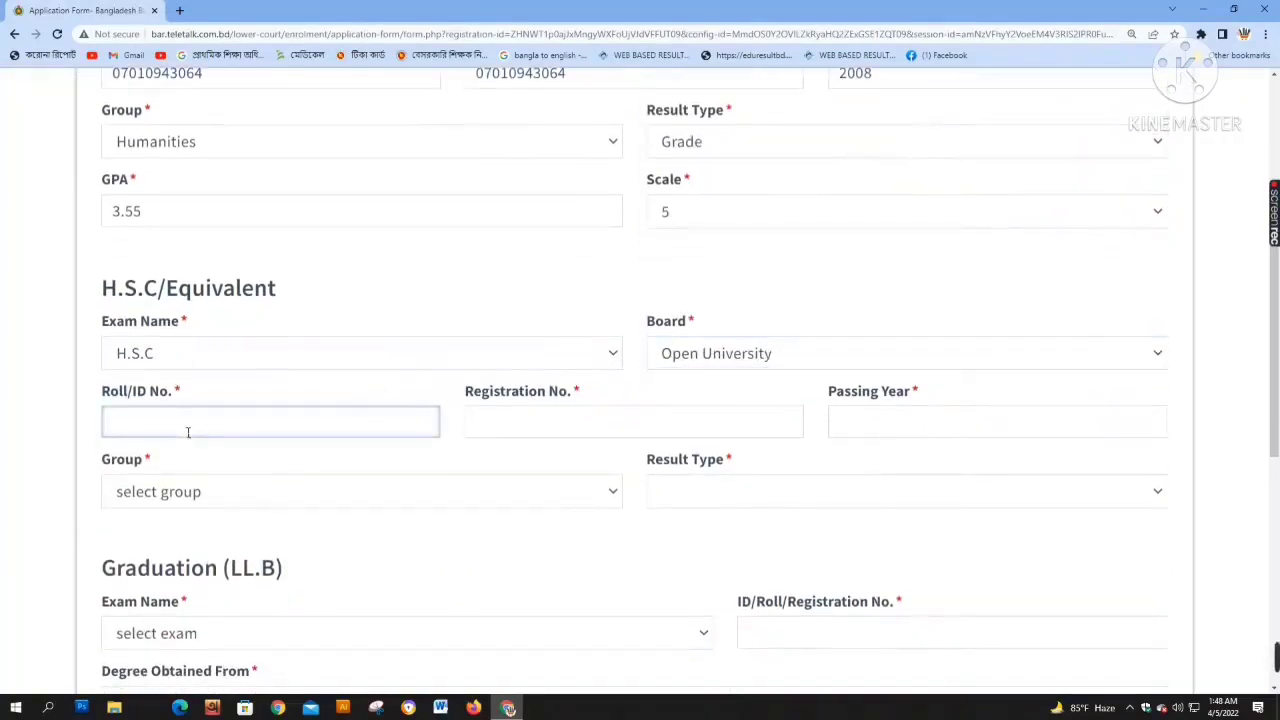
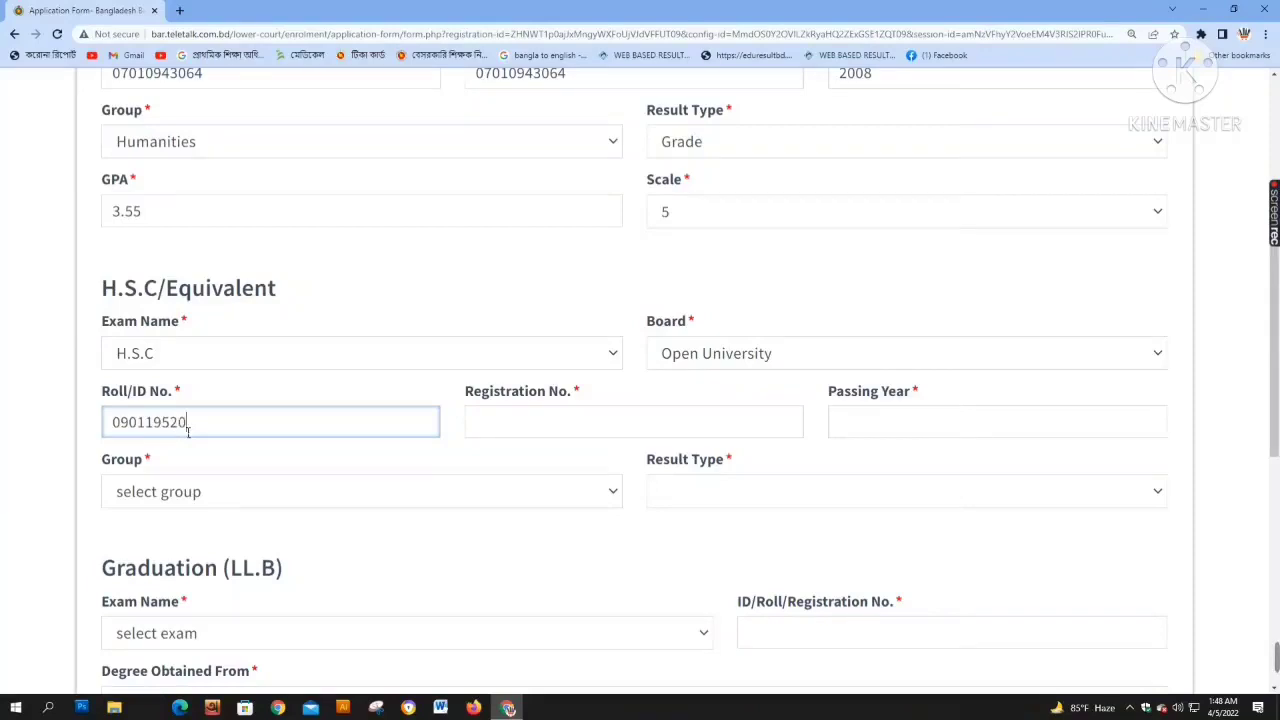
drag(247, 437, 115, 422)
key(ctrl+c)
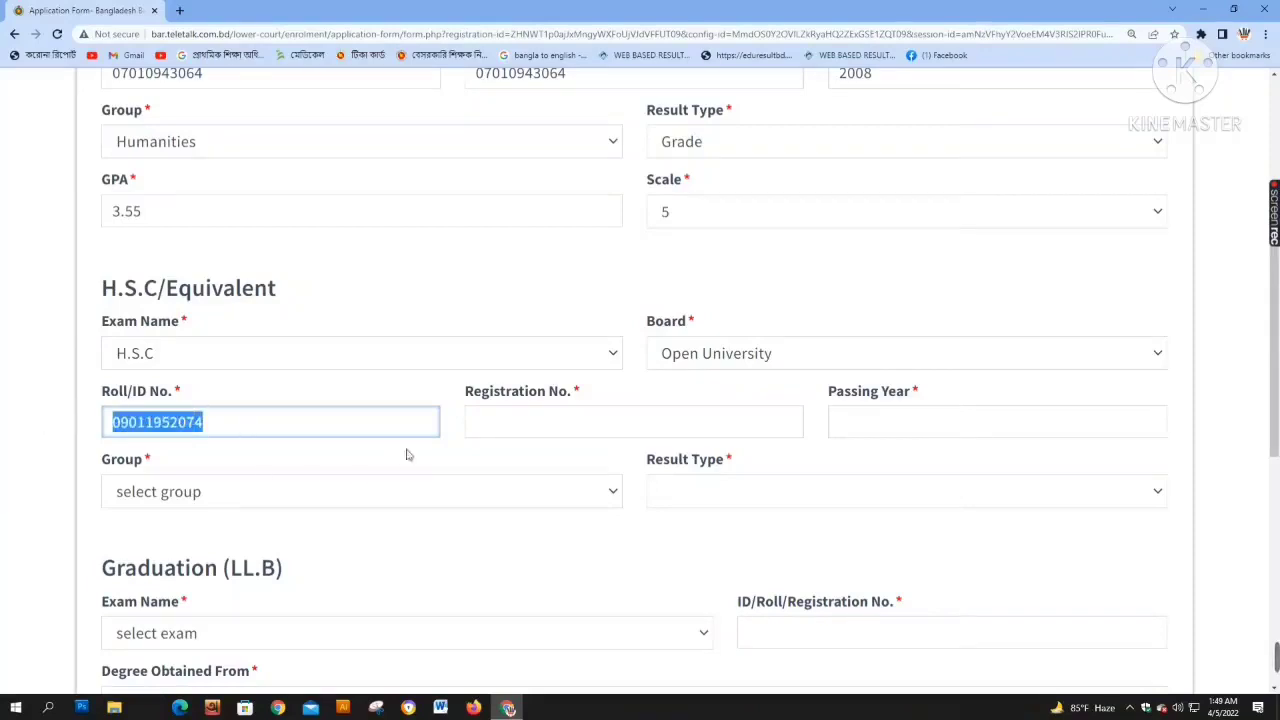
click(509, 428)
key(ctrl+v)
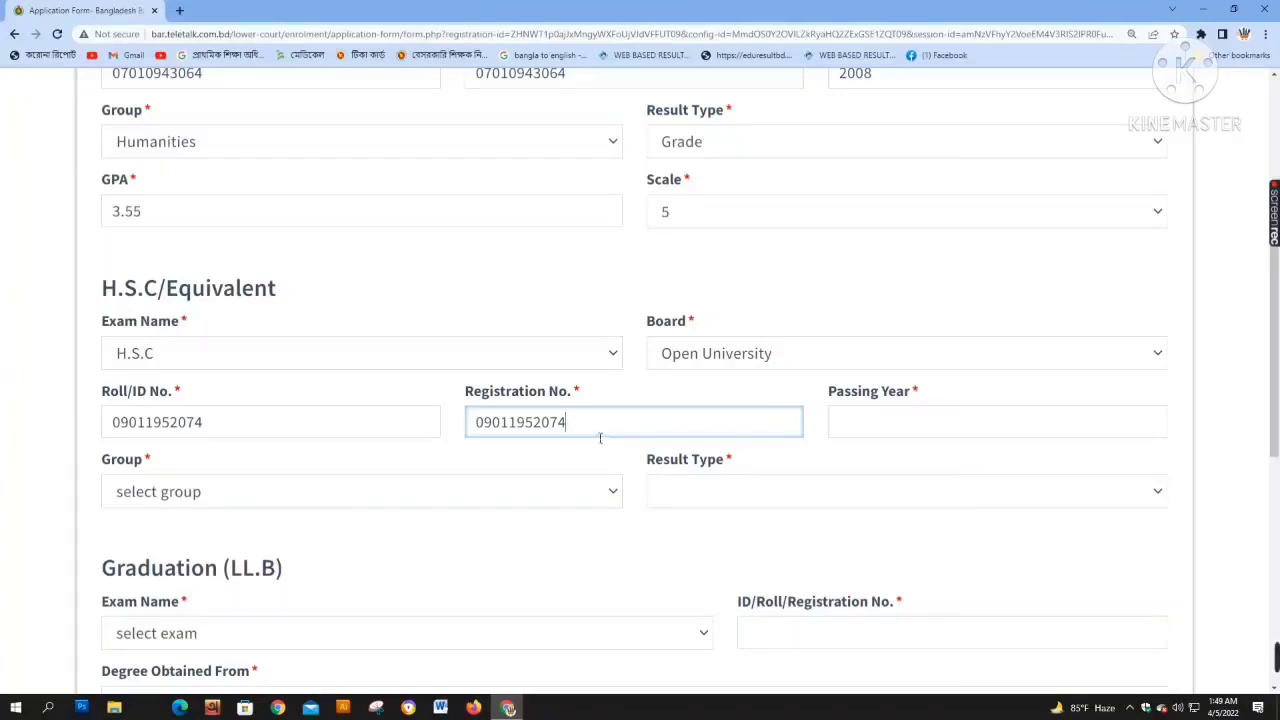
Set the H.S.C passing year to 2011 and the group to Humanities
click(889, 432)
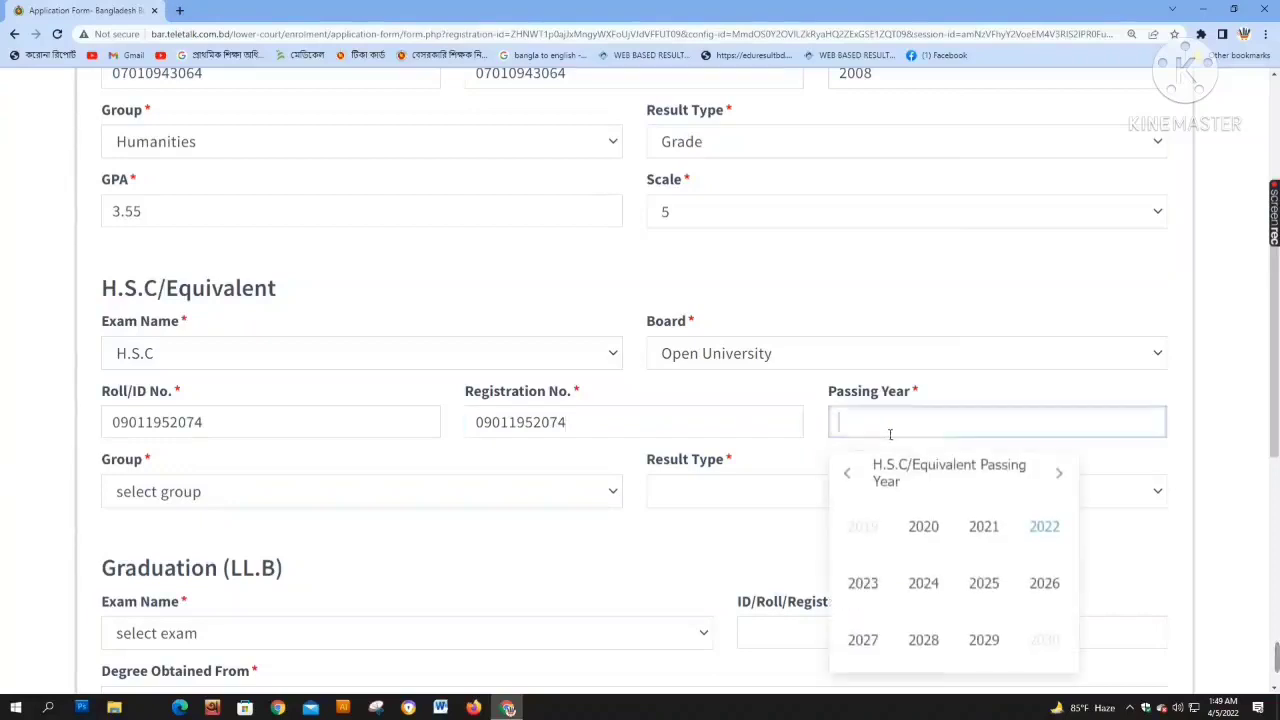
text(2011)
click(305, 518)
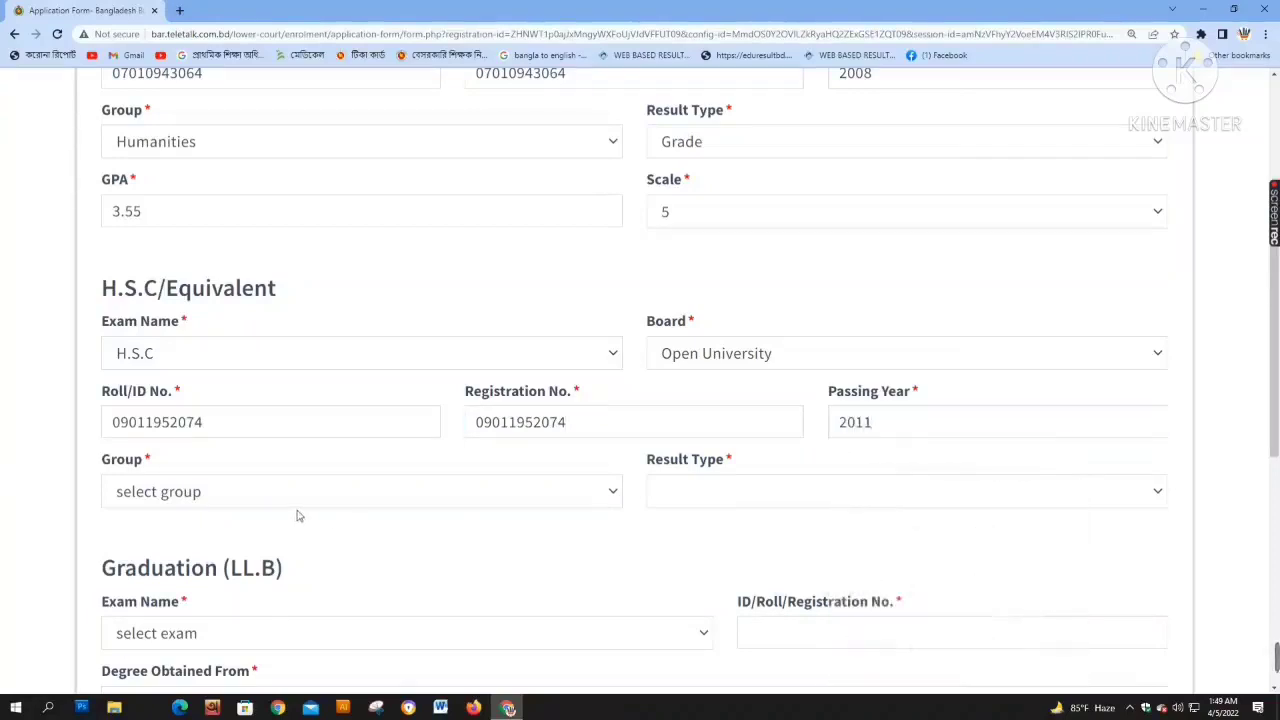
click(278, 496)
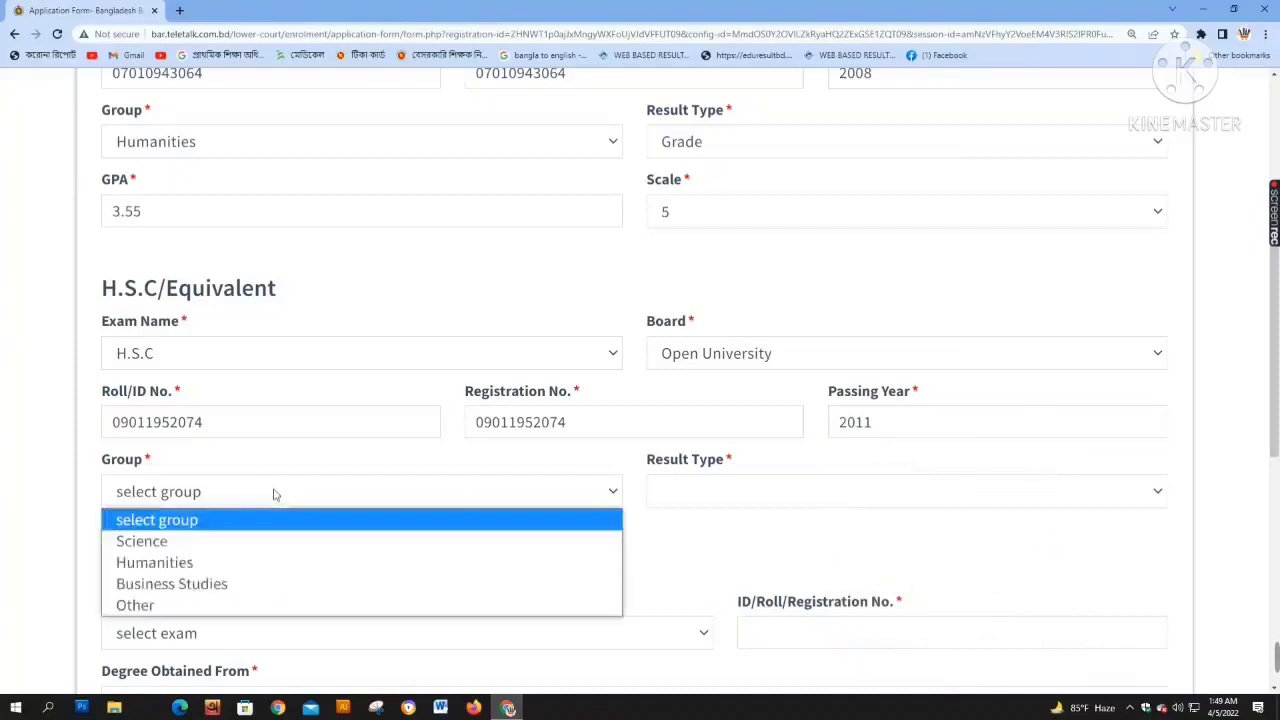
click(182, 562)
Set the H.S.C result type to Grade with GPA 3.05 on a scale of 5
click(724, 497)
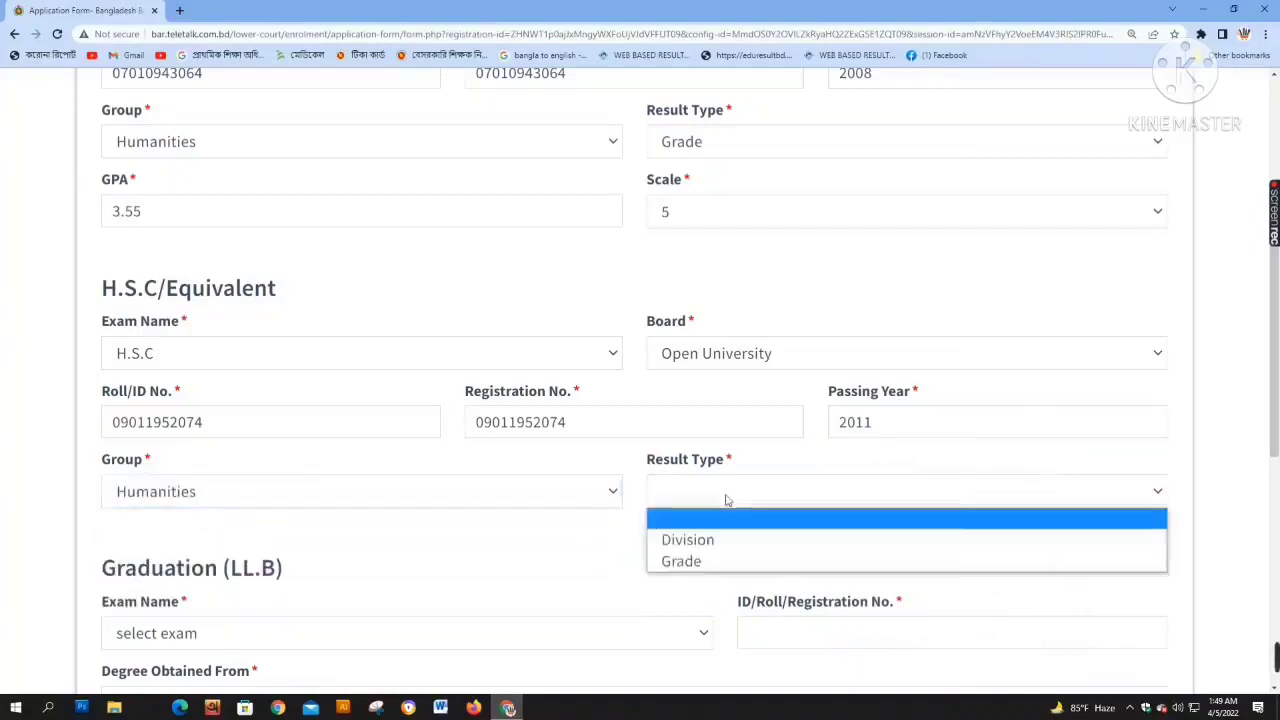
click(688, 561)
click(214, 562)
text(3.05)
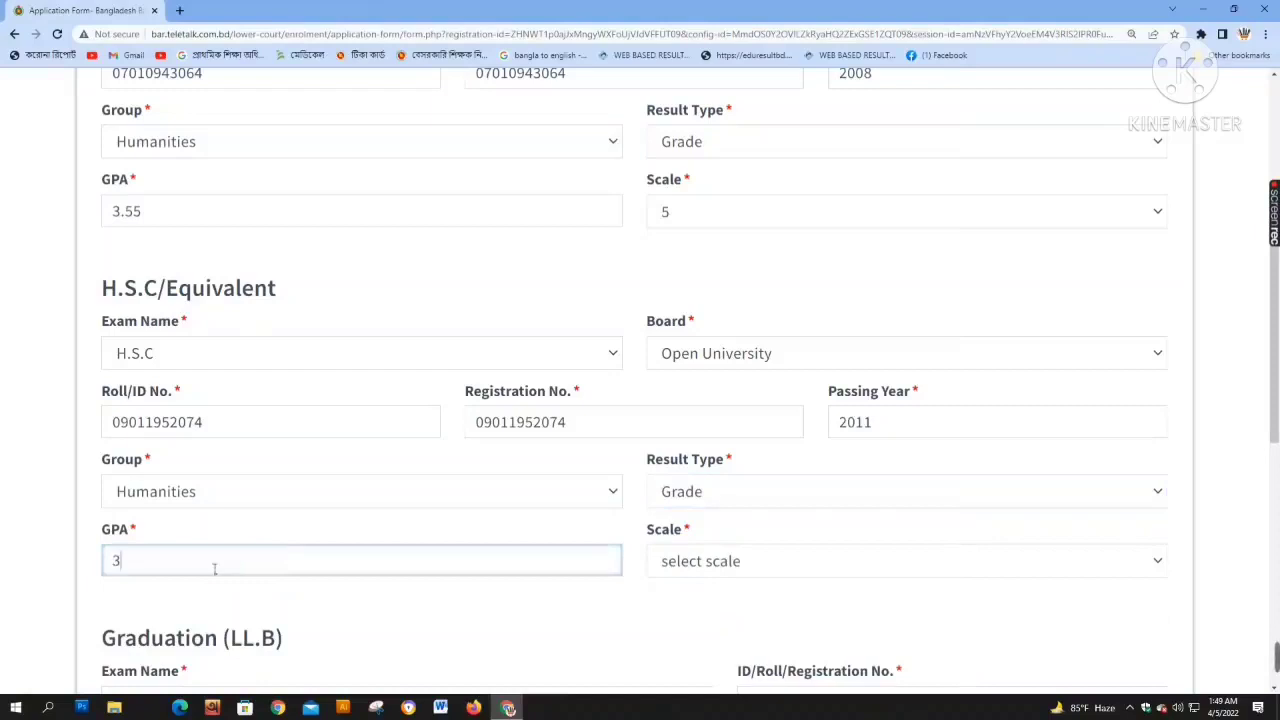
click(710, 565)
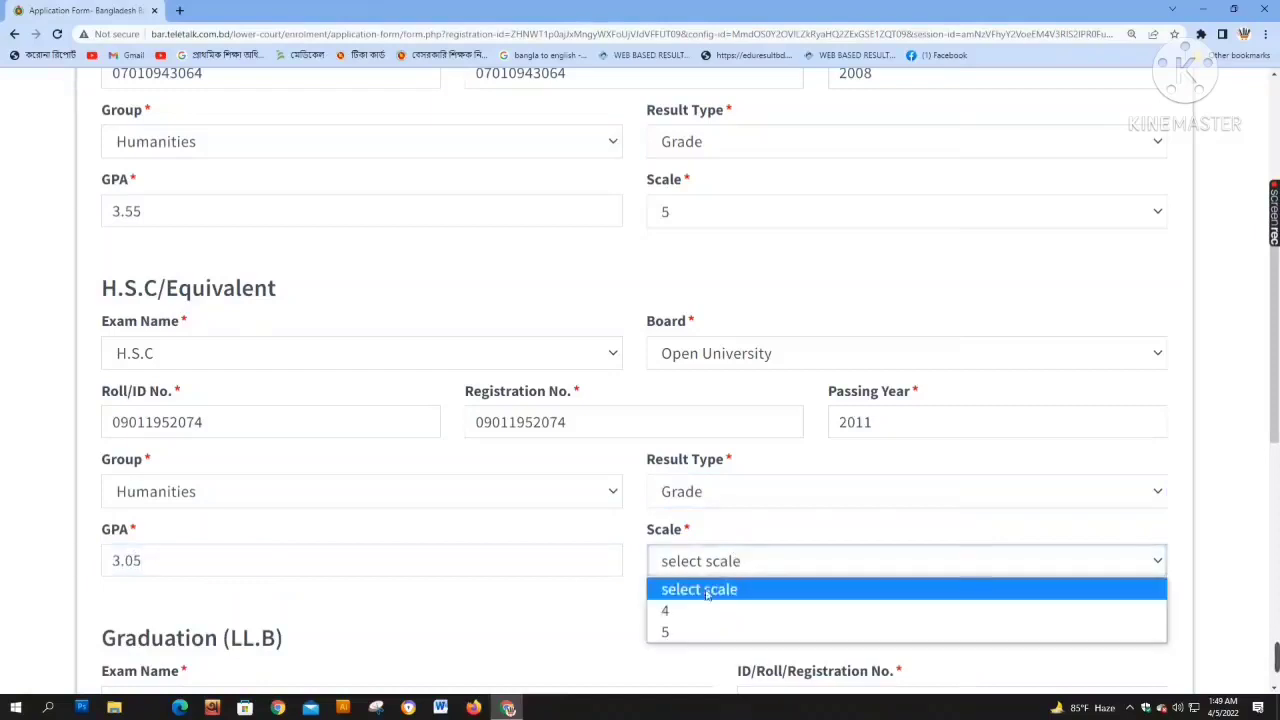
click(686, 610)
click(698, 572)
click(680, 628)
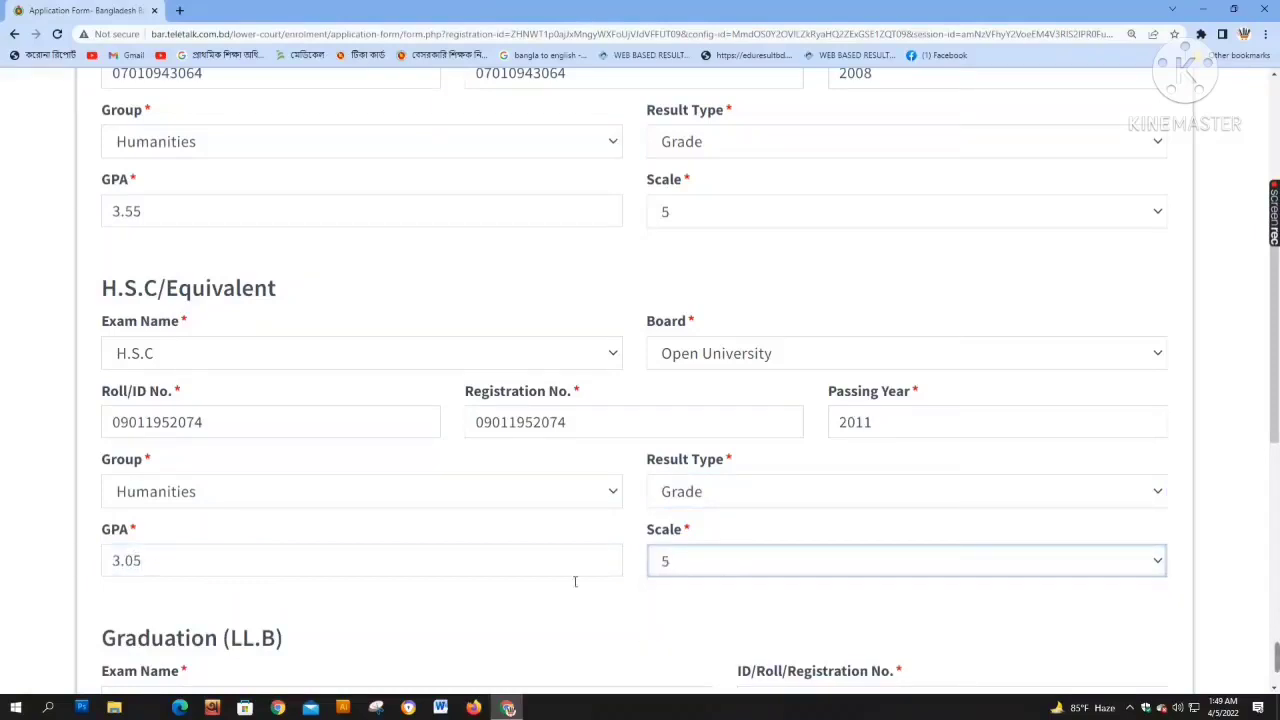
scroll(314, 451, down, 3)
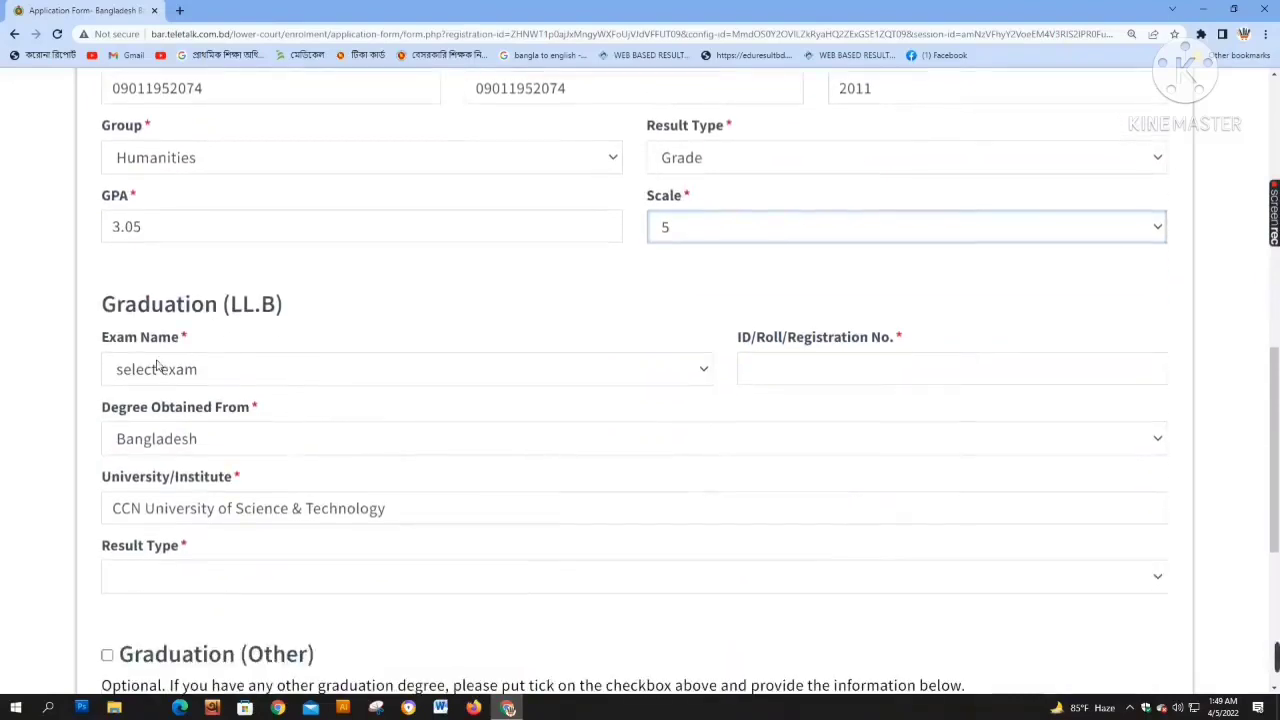
Set the graduation Exam Name to LL.B (Hons), replacing the briefly chosen LL.B (Pass)
click(160, 369)
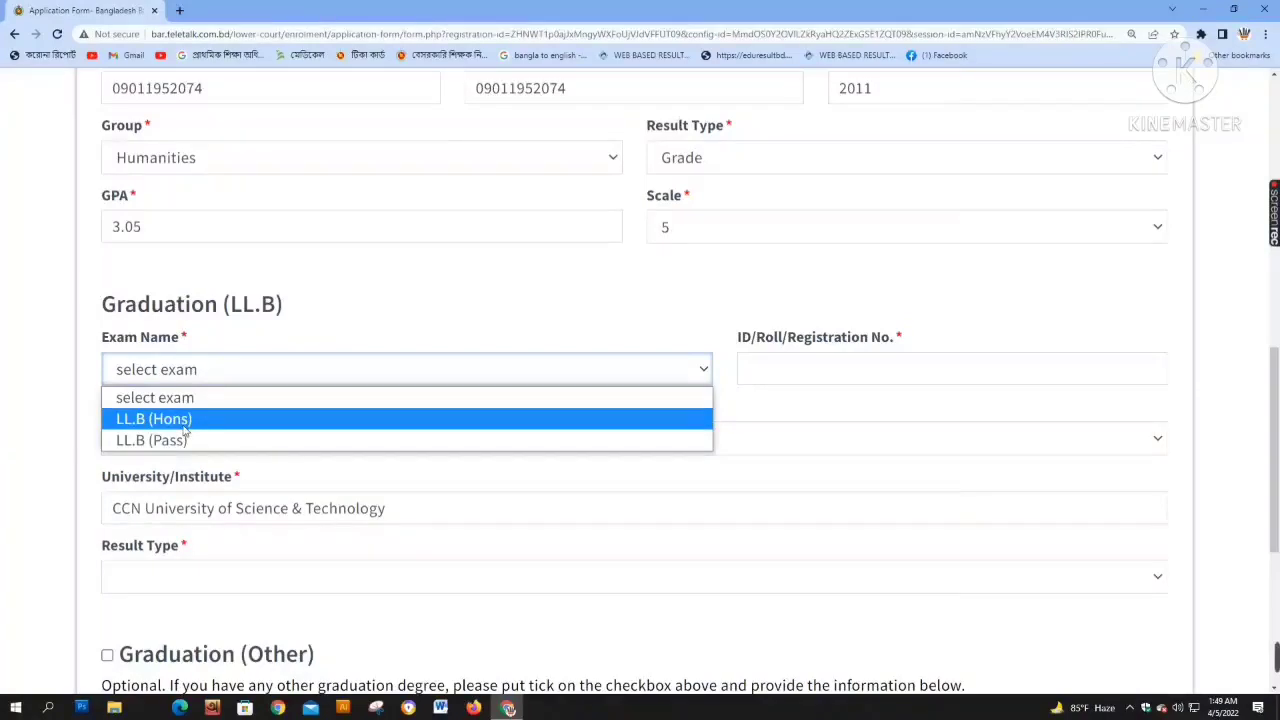
click(184, 428)
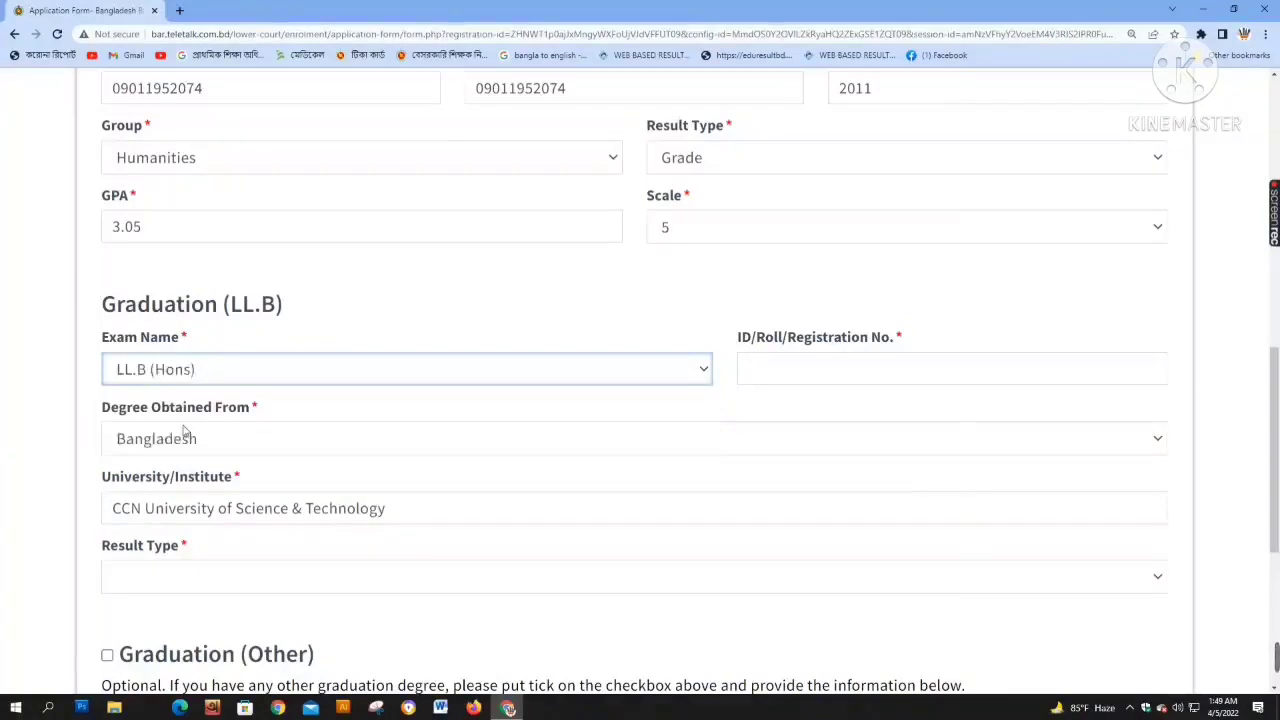
scroll(284, 488, down, 2)
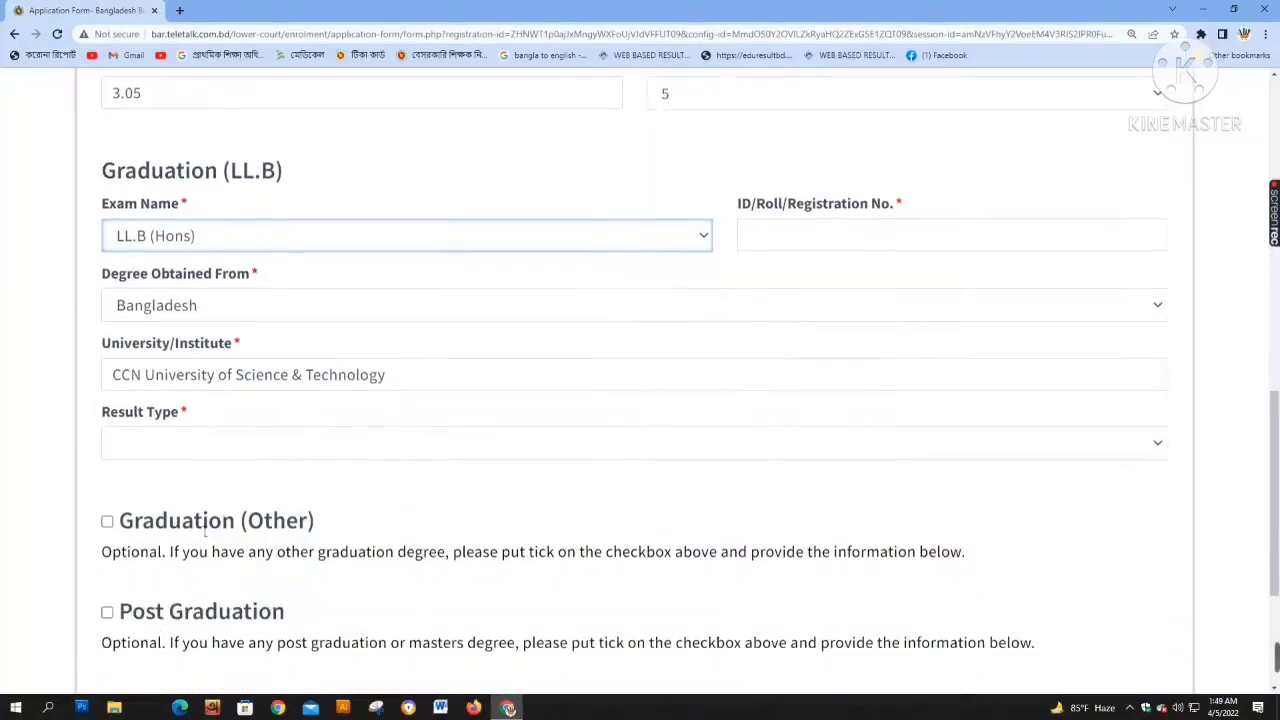
scroll(210, 530, down, 1)
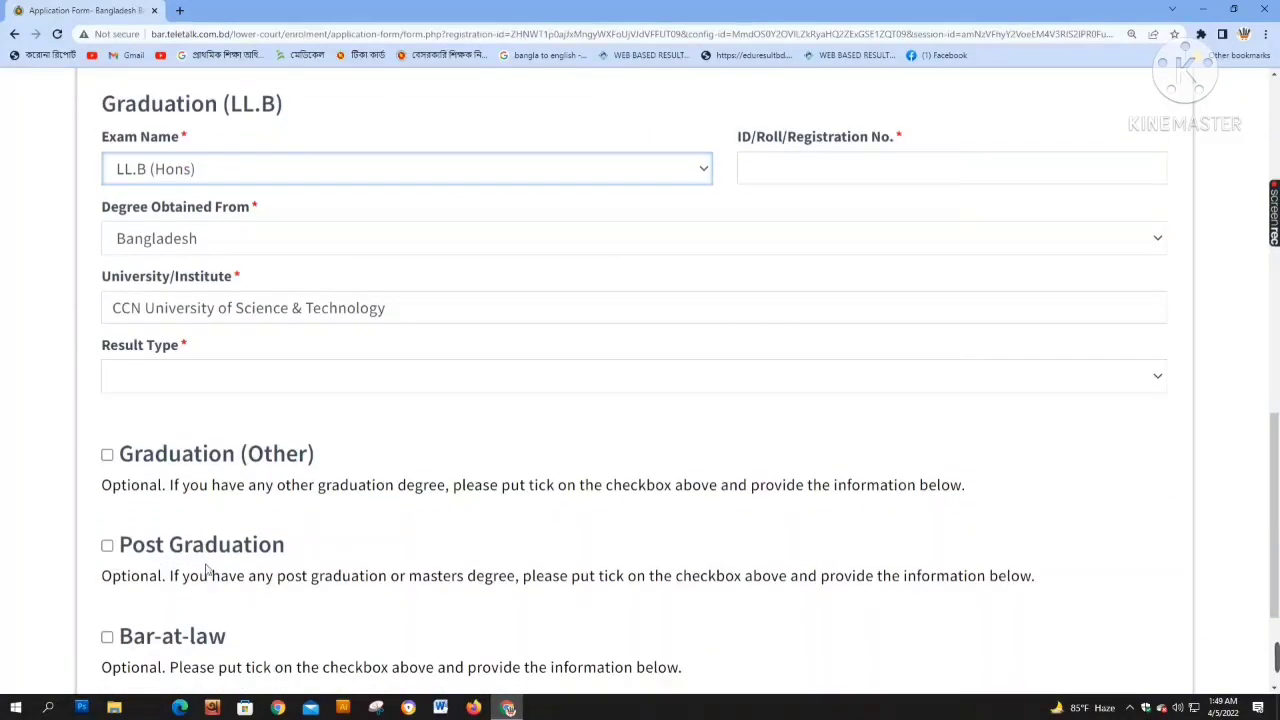
scroll(207, 568, up, 1)
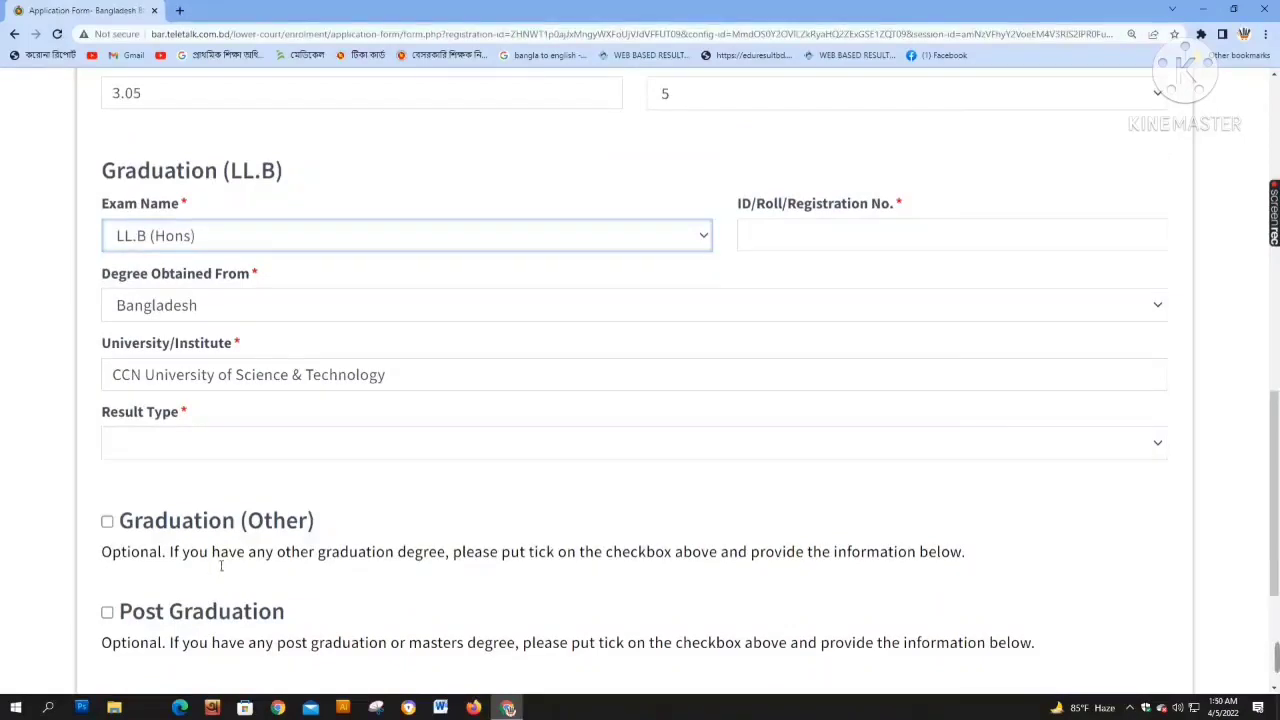
click(200, 245)
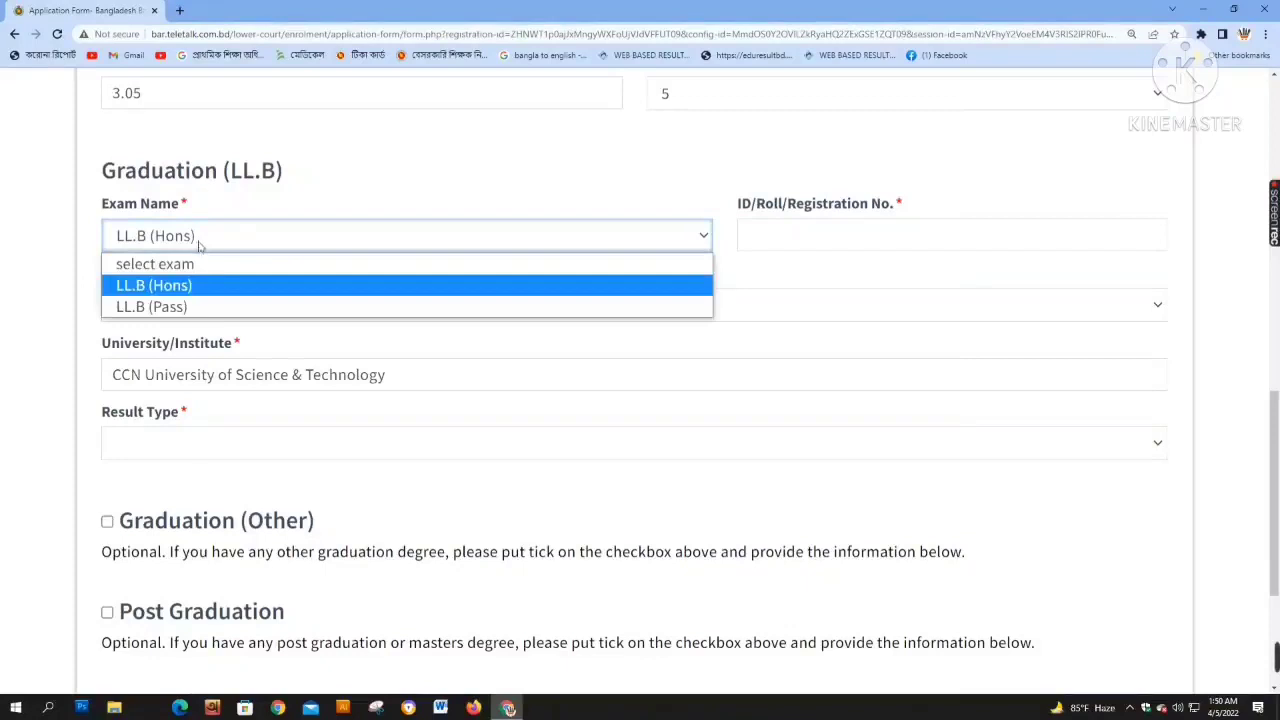
click(195, 306)
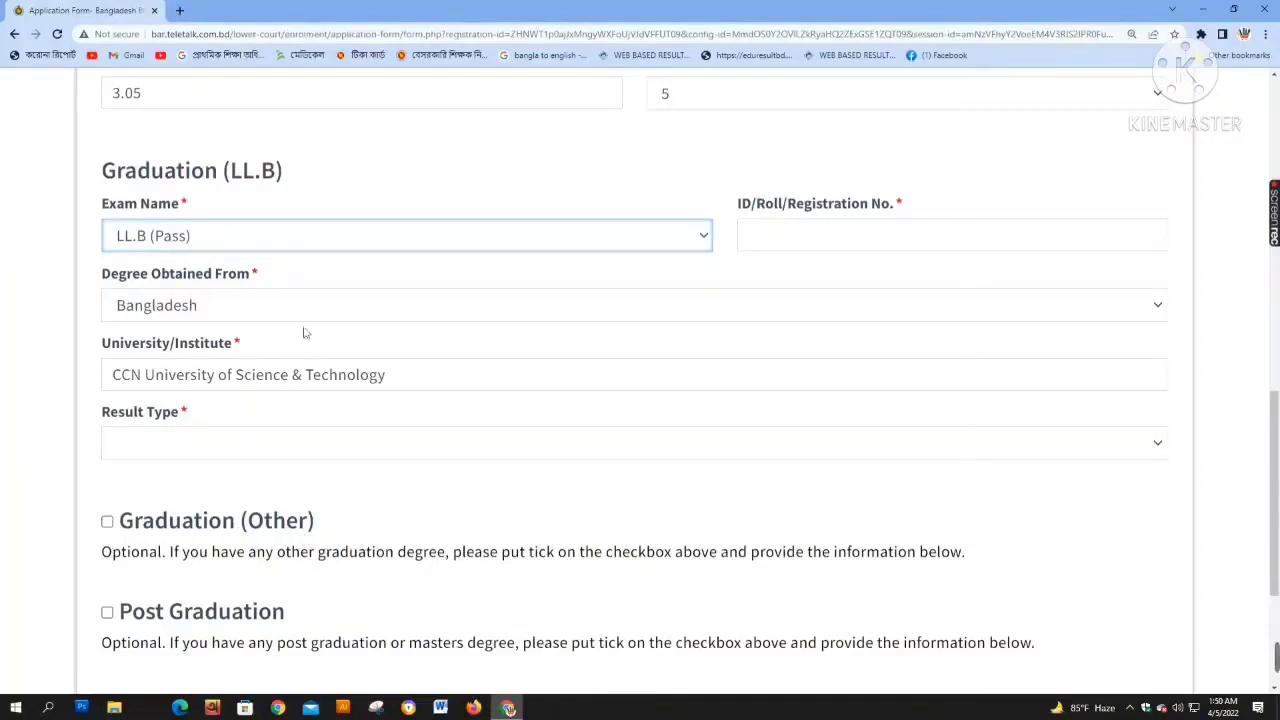
click(232, 246)
click(185, 288)
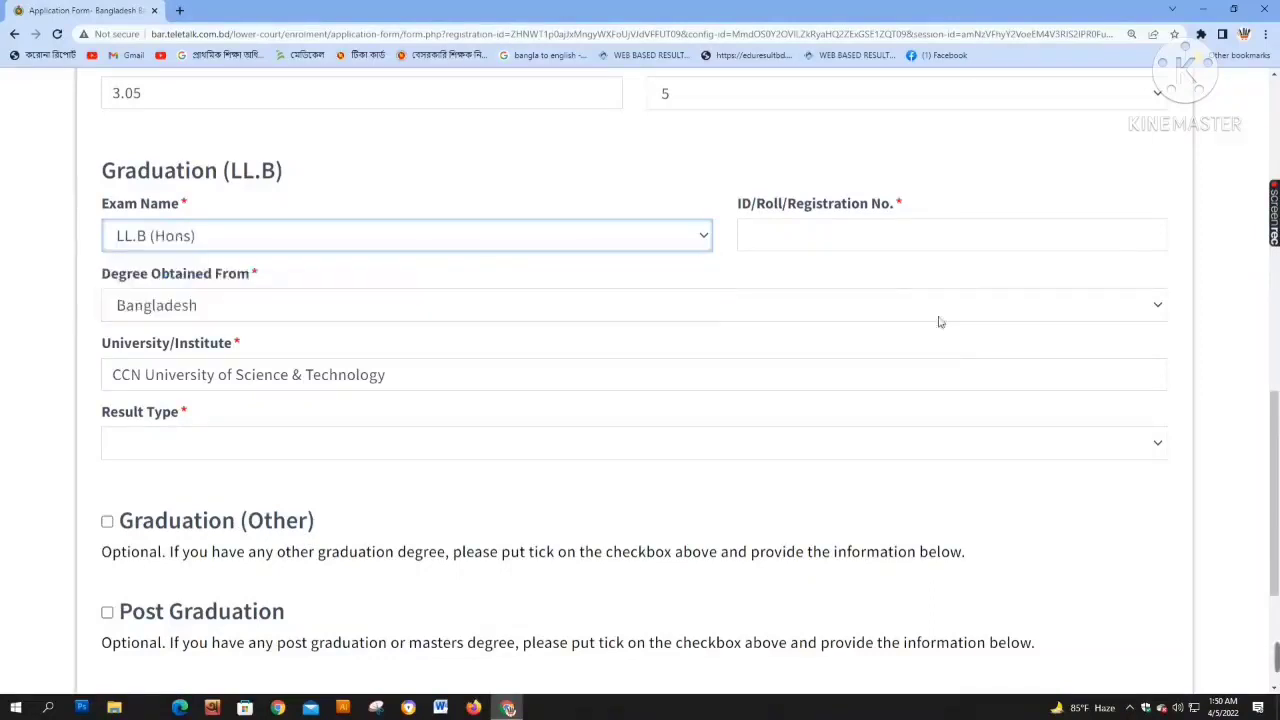
click(782, 237)
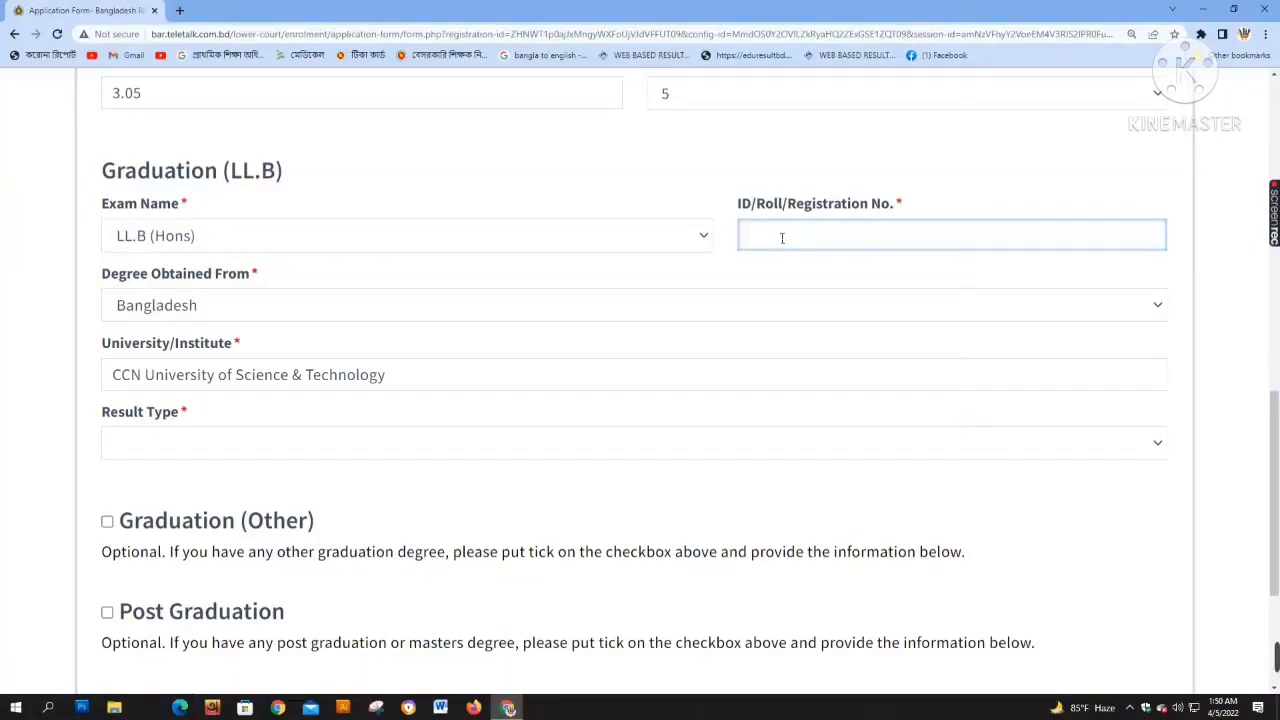
Set the LL.B result type to Division with 1st Division
click(254, 445)
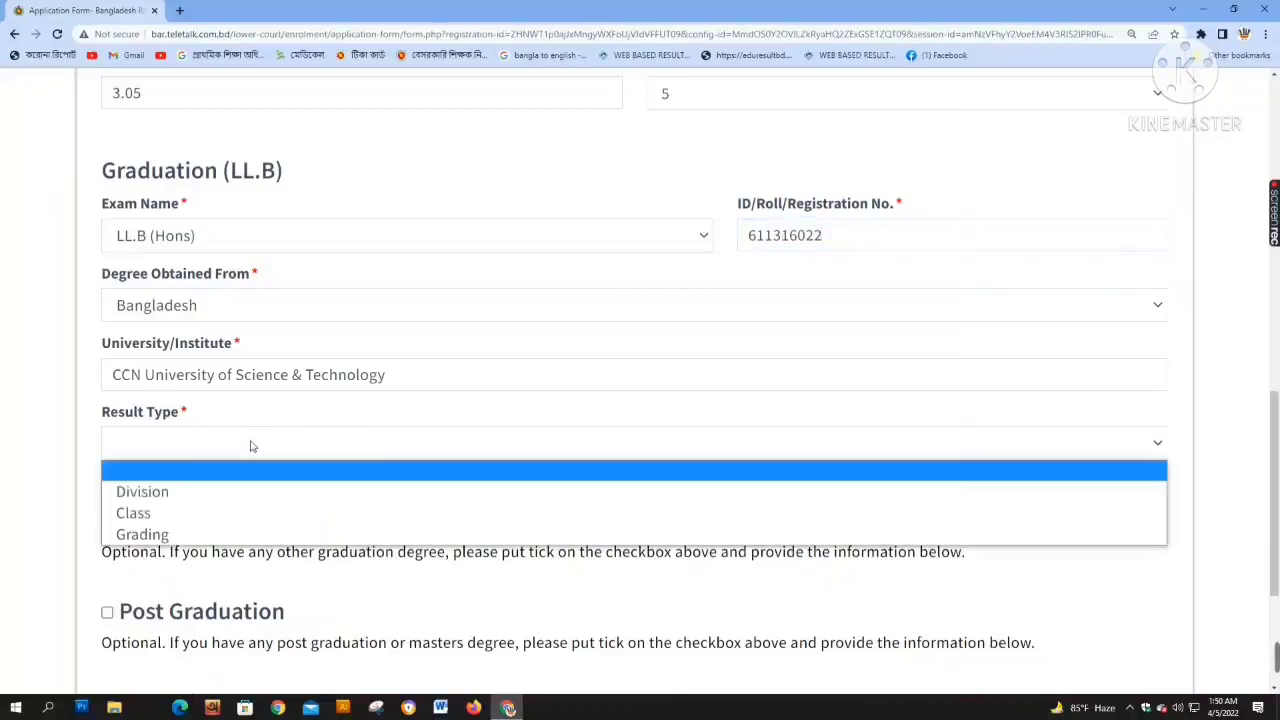
click(221, 497)
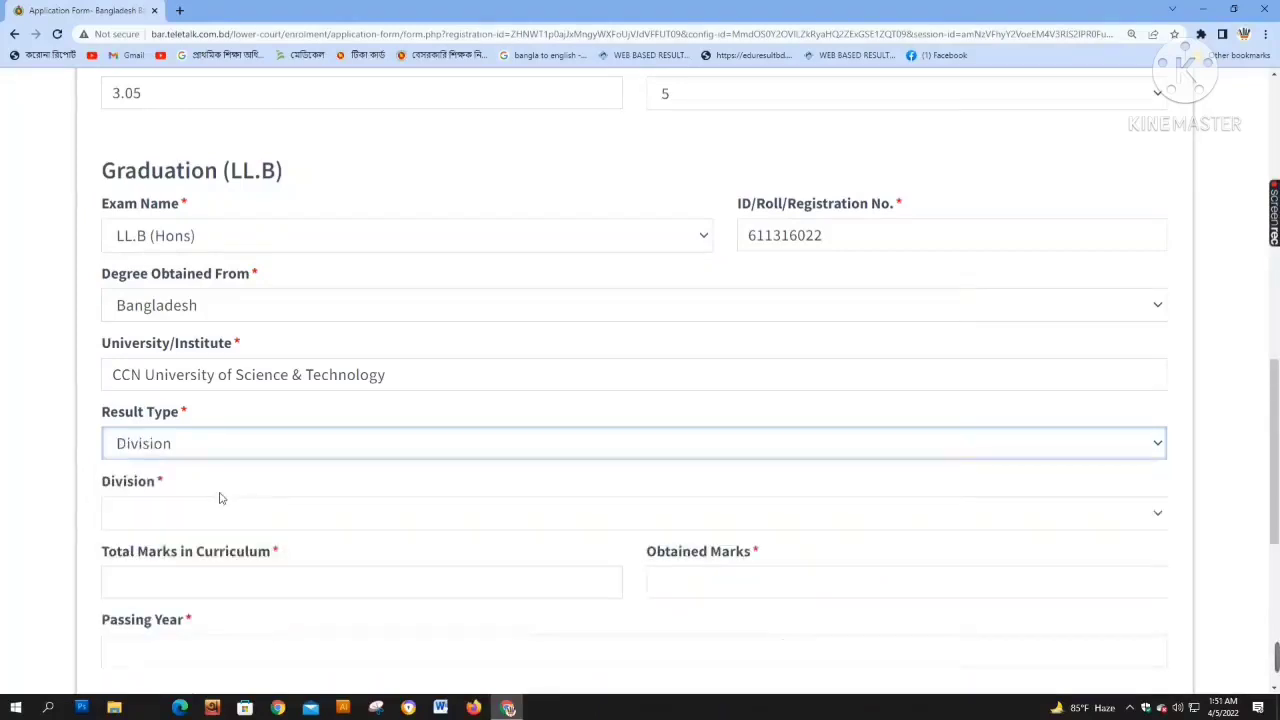
click(206, 516)
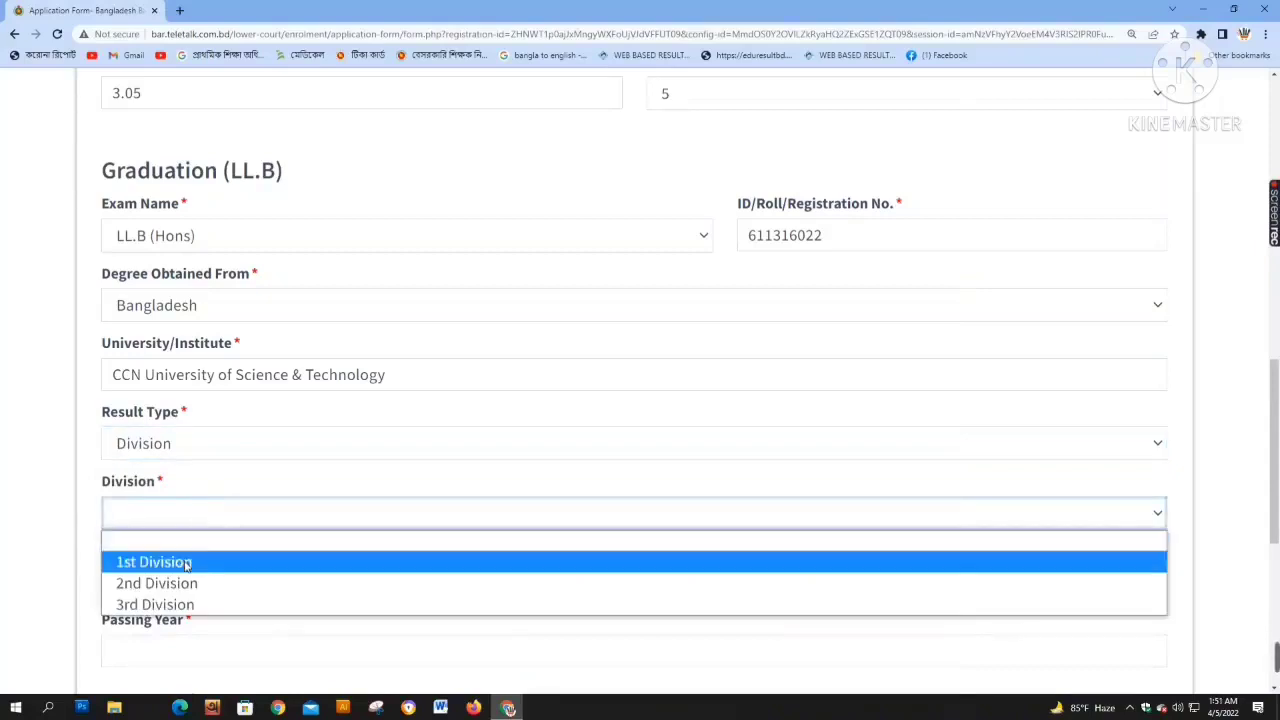
click(190, 562)
scroll(271, 554, down, 1)
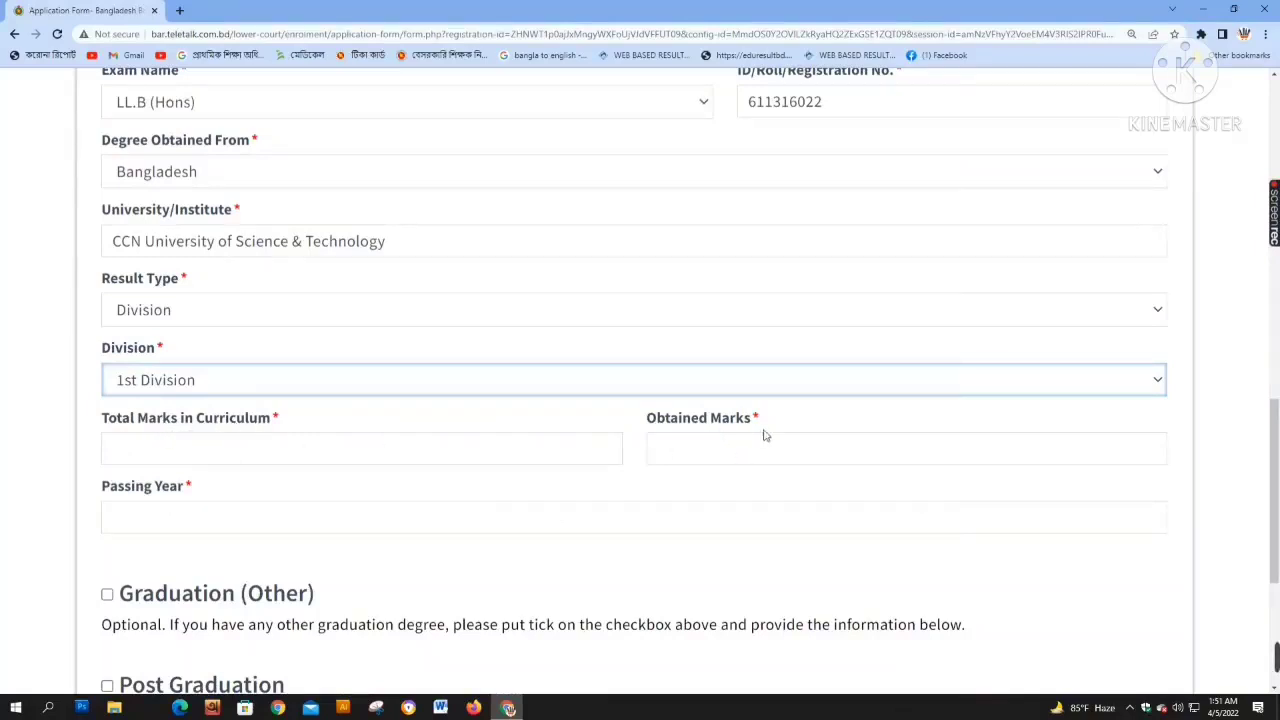
click(197, 391)
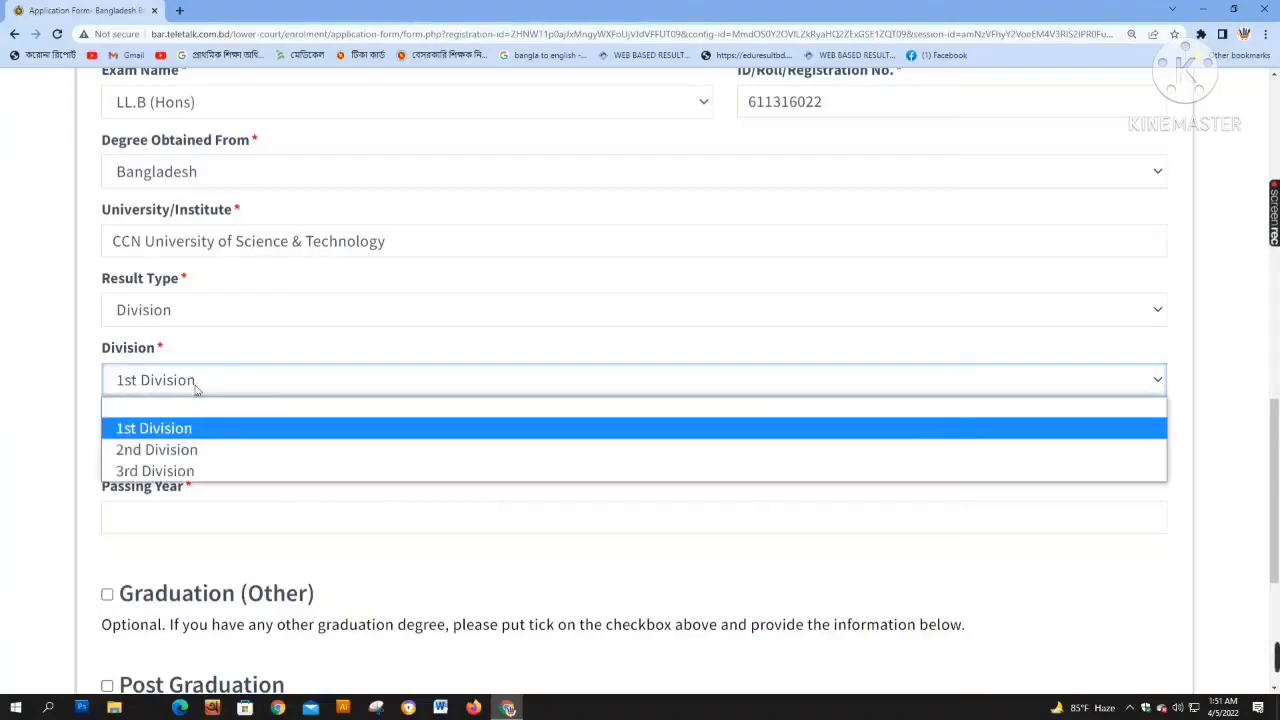
click(198, 428)
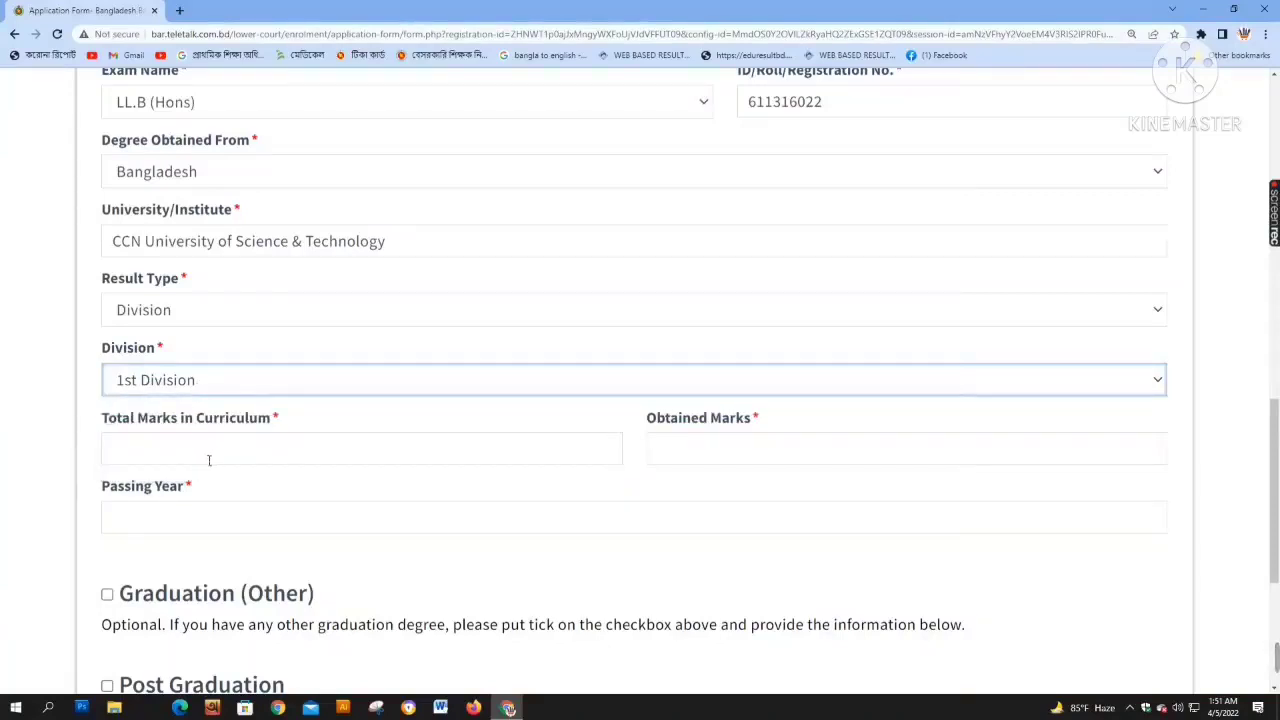
Enter 800 as total marks and 560 as obtained marks
click(365, 463)
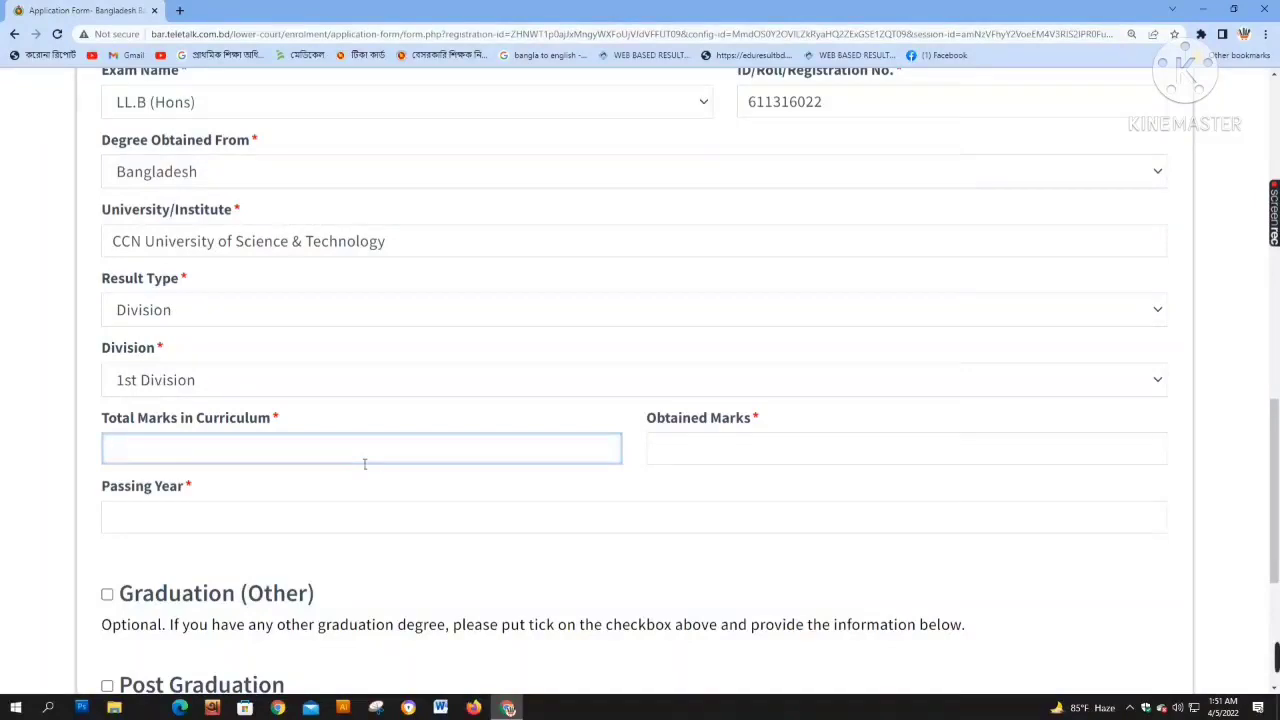
text(800)
click(723, 455)
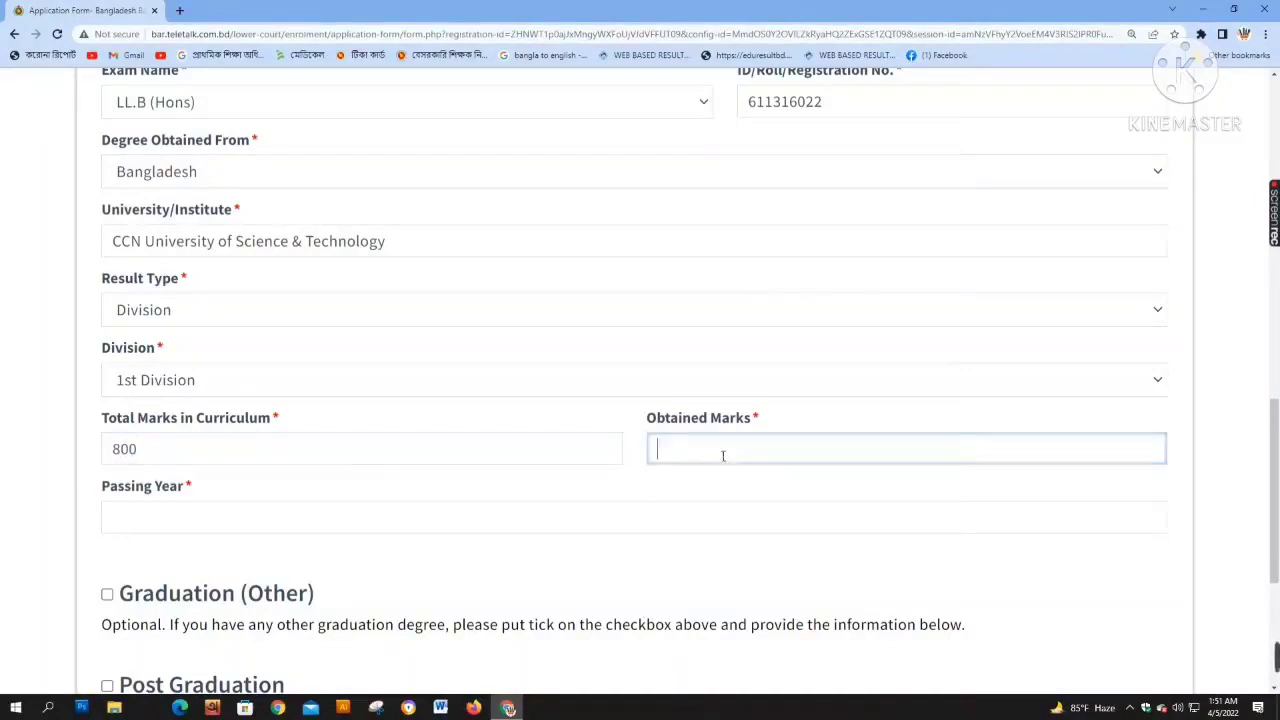
text(650)
key(BackSpace)
key(BackSpace)
key(BackSpace)
text(560)
scroll(189, 460, down, 1)
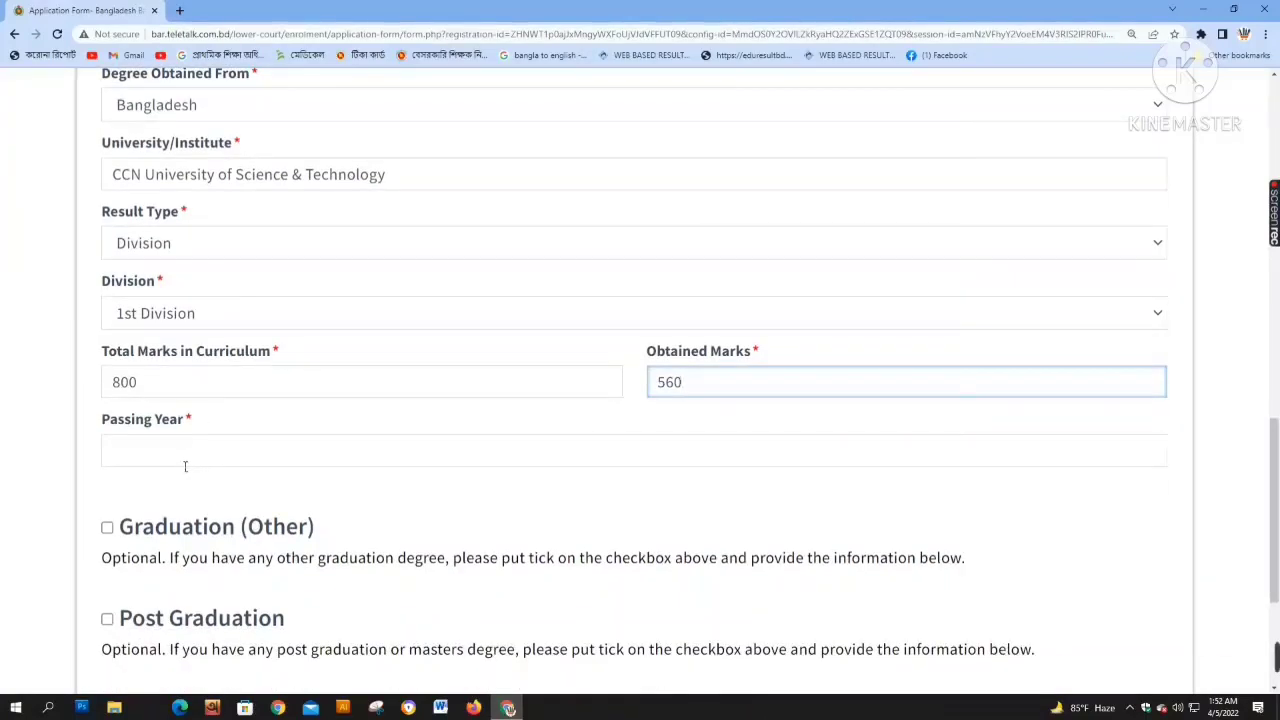
click(185, 466)
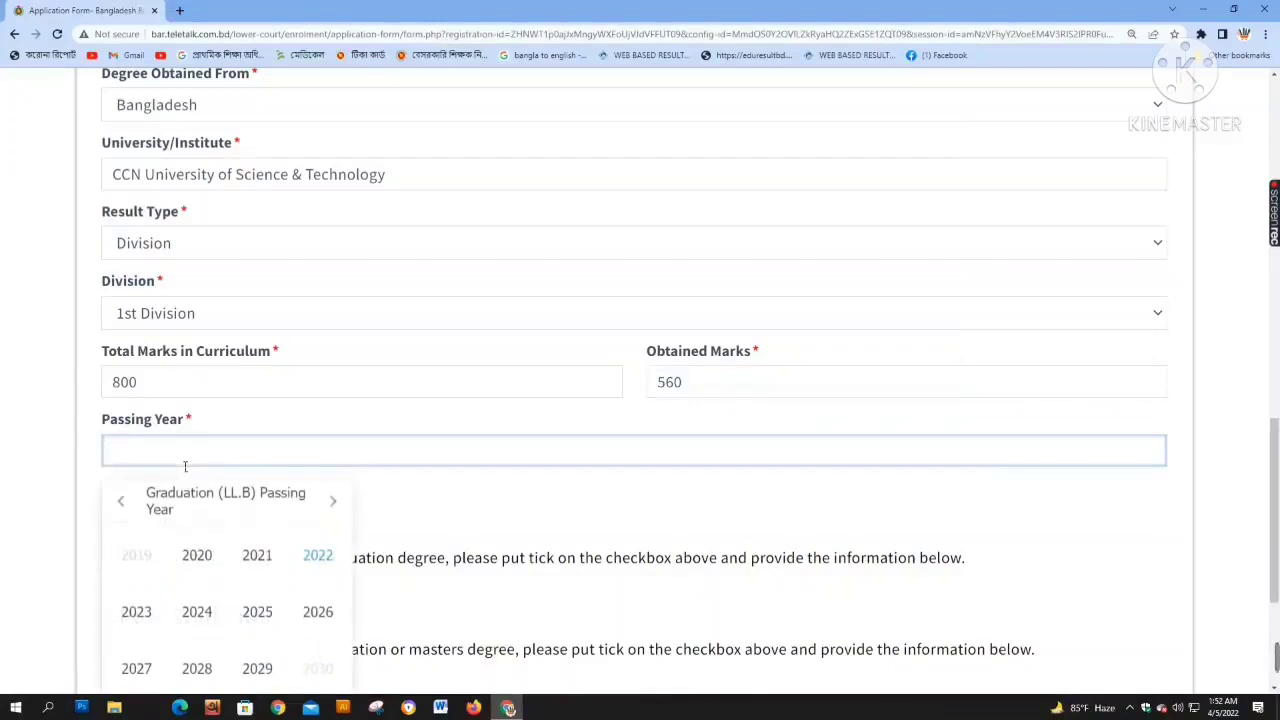
Enter passing year 2020, then change the result type to Grading with CGPA 3.38
text(2020)
click(178, 318)
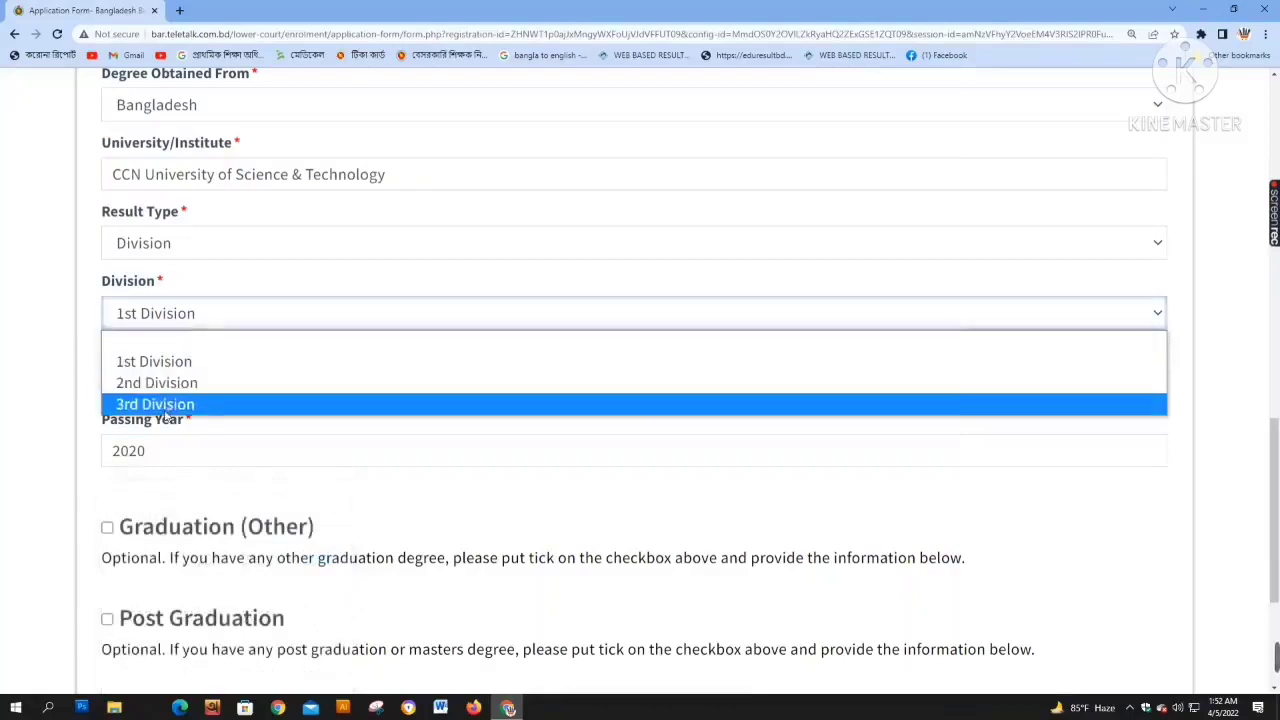
click(172, 250)
click(165, 331)
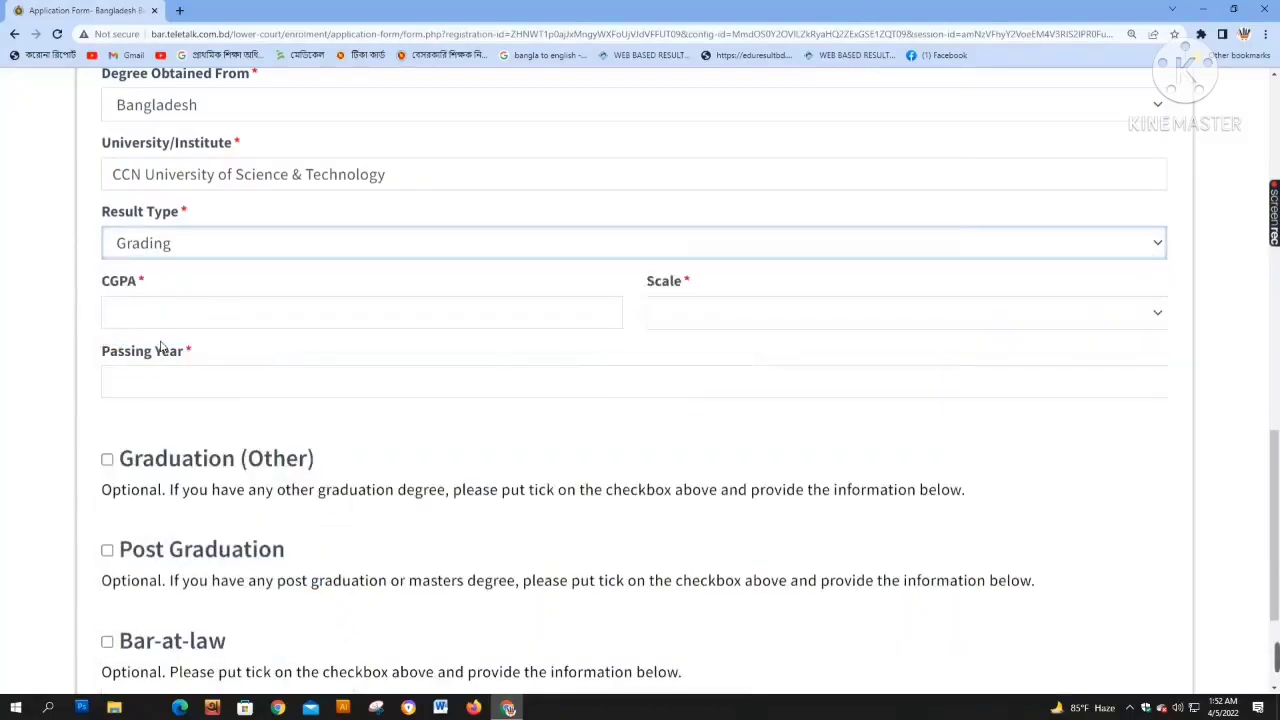
click(168, 316)
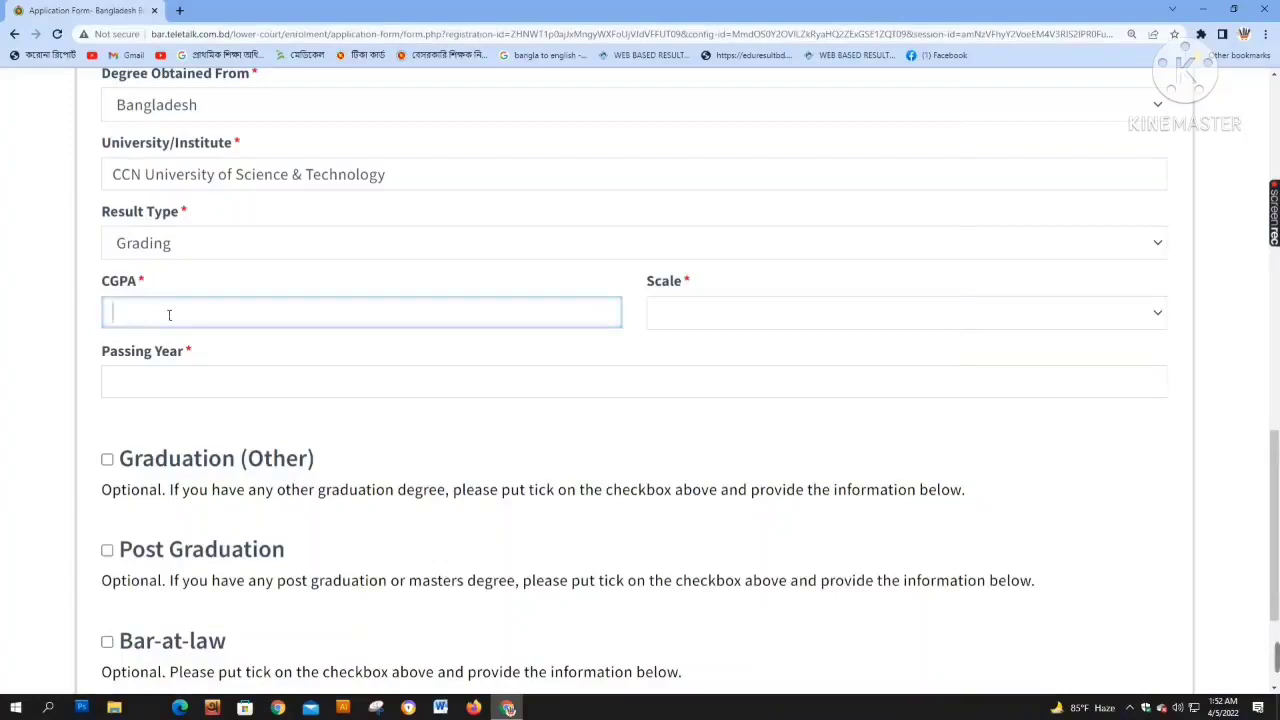
text(3.38)
Choose grading scale 4 and re-enter 2020 as the LL.B passing year
click(703, 322)
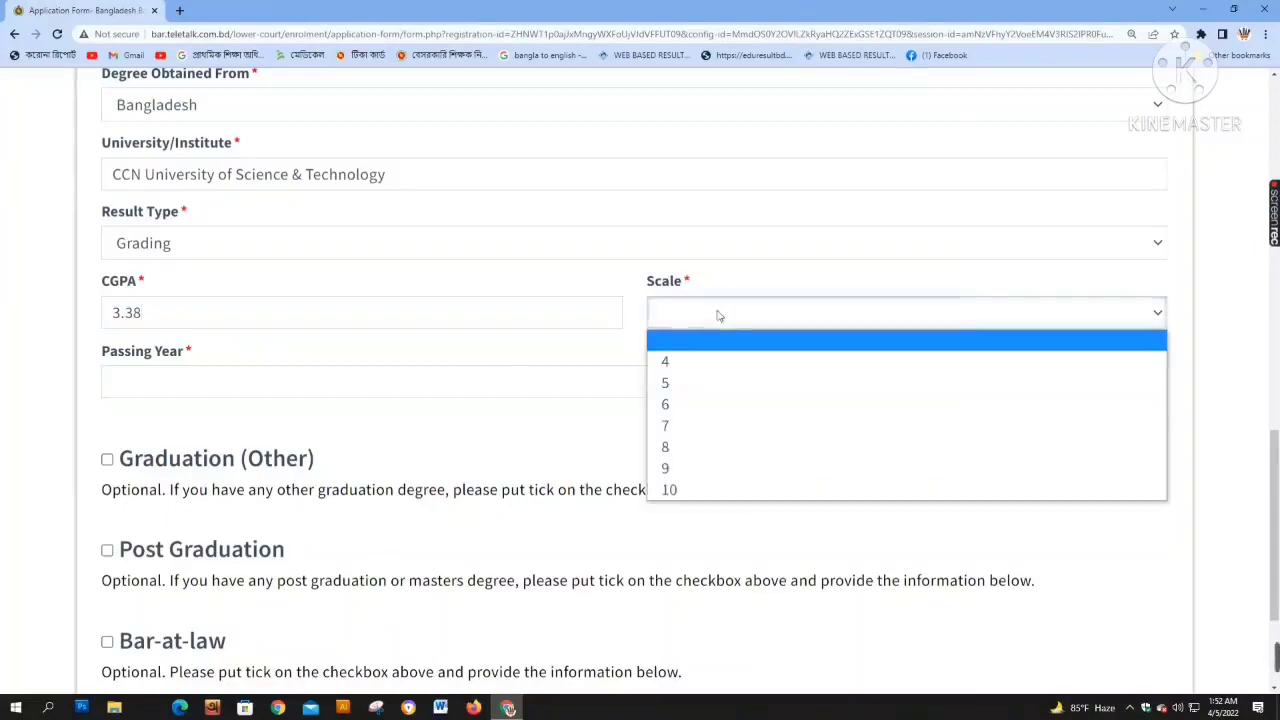
click(675, 362)
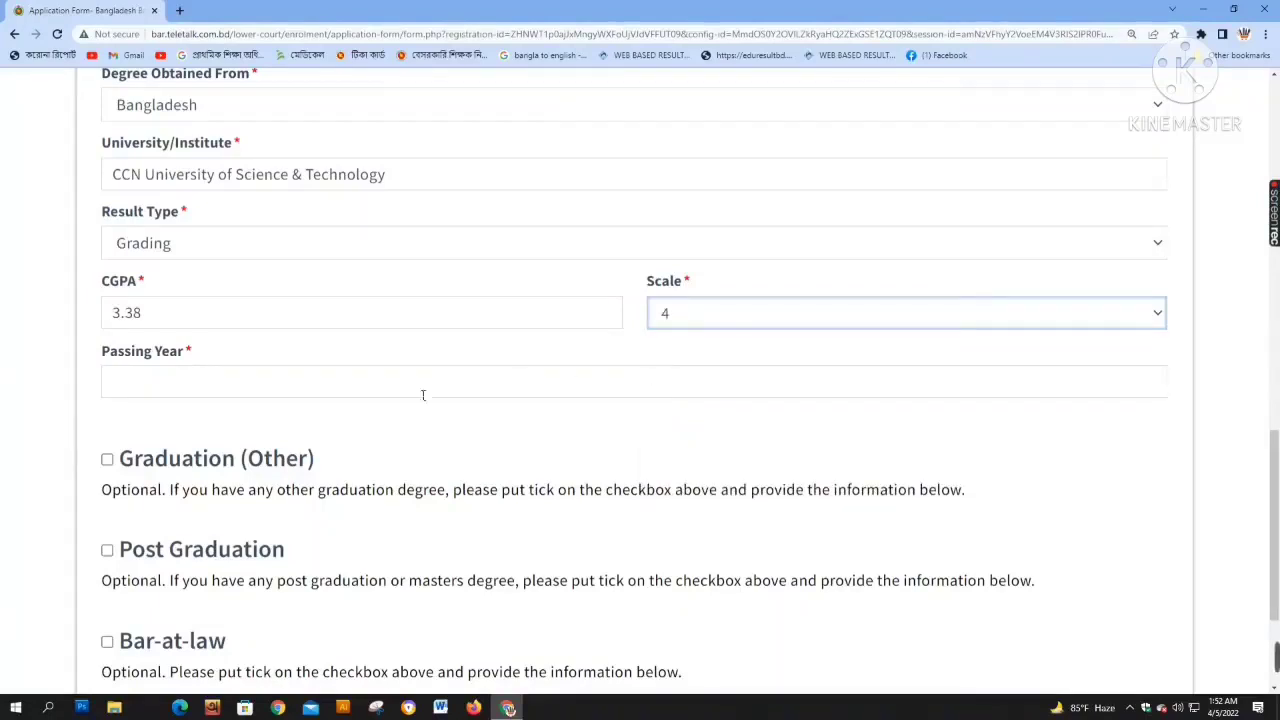
click(241, 396)
text(2020)
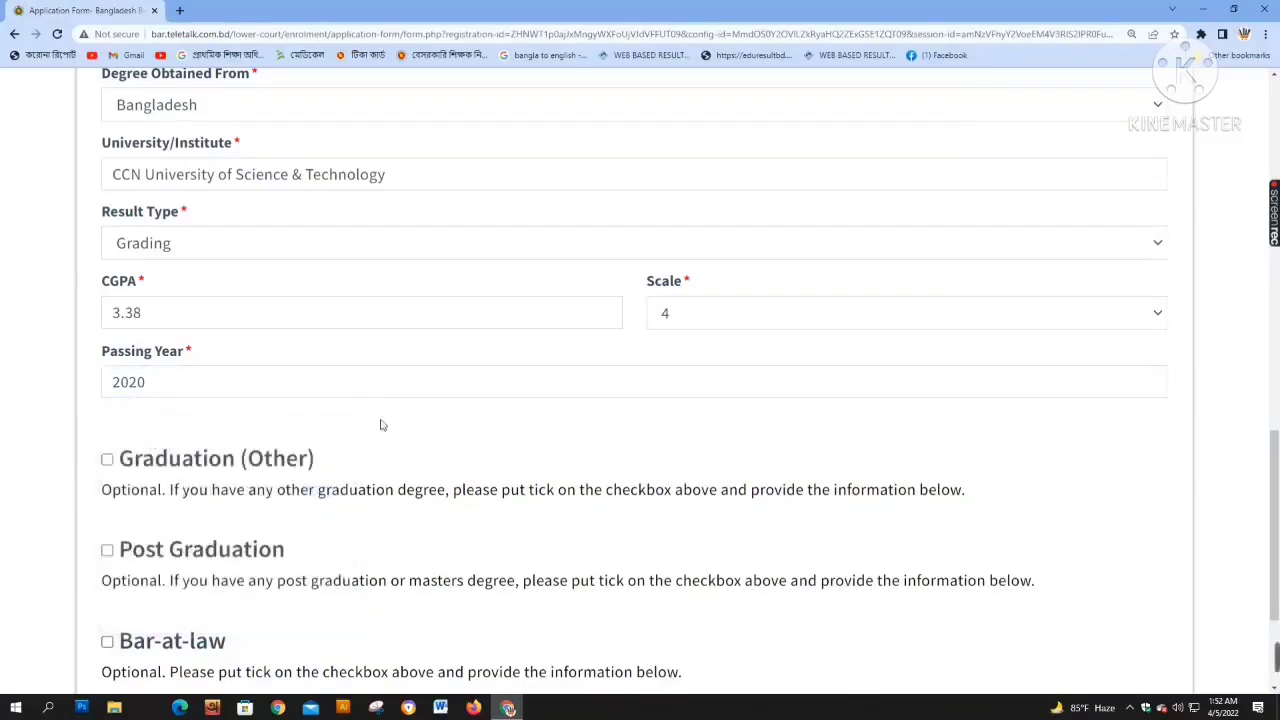
scroll(370, 415, up, 2)
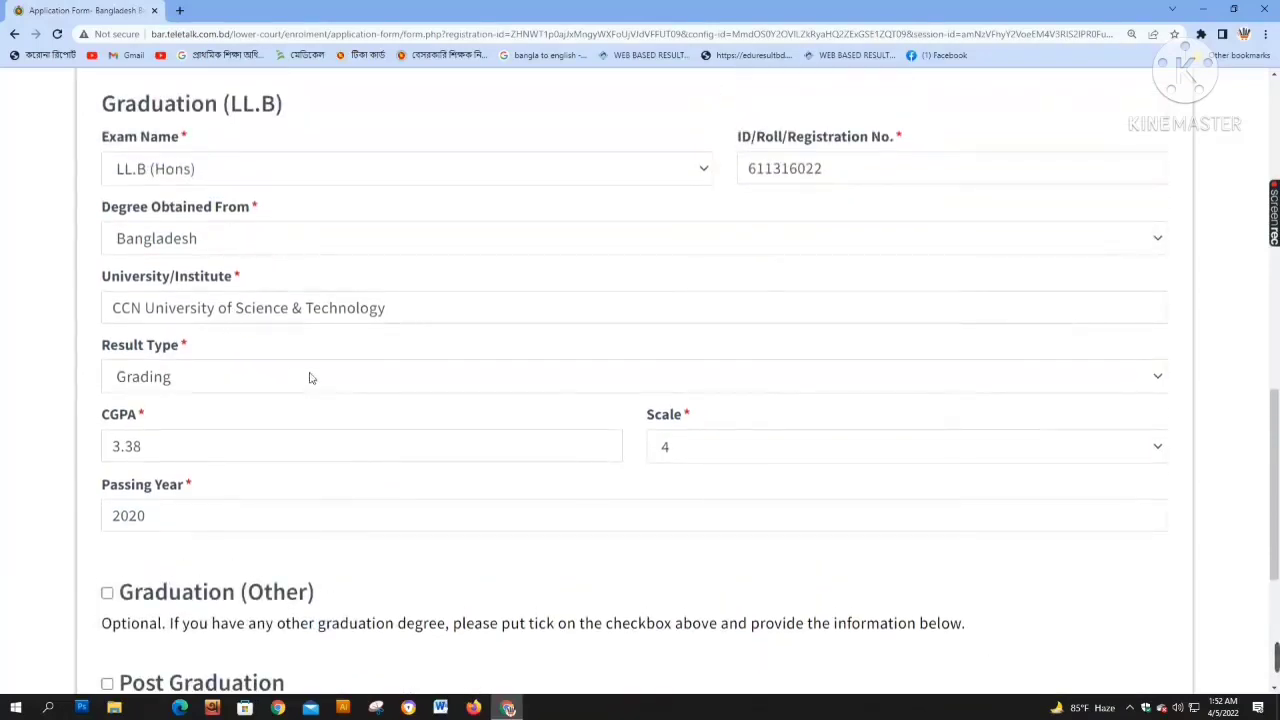
Recheck that the exam name stays LL.B (Hons), then proceed to Bar Related Information
scroll(308, 400, down, 2)
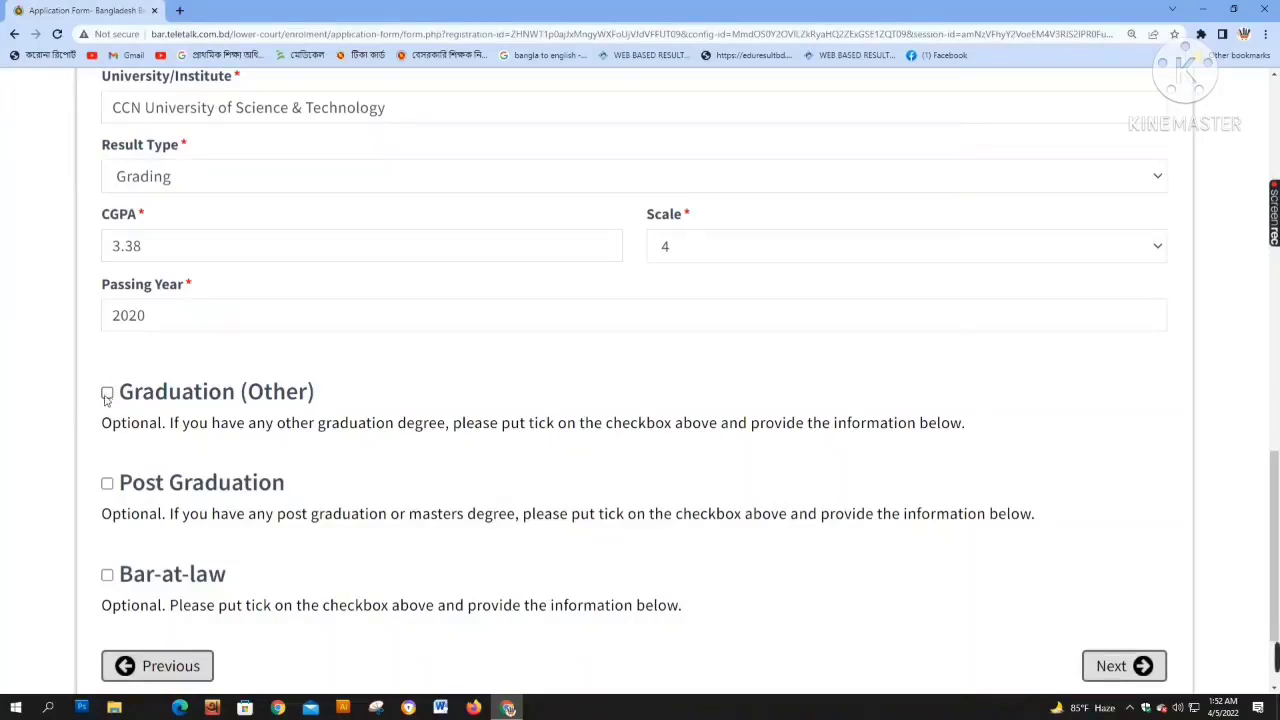
scroll(164, 392, up, 1)
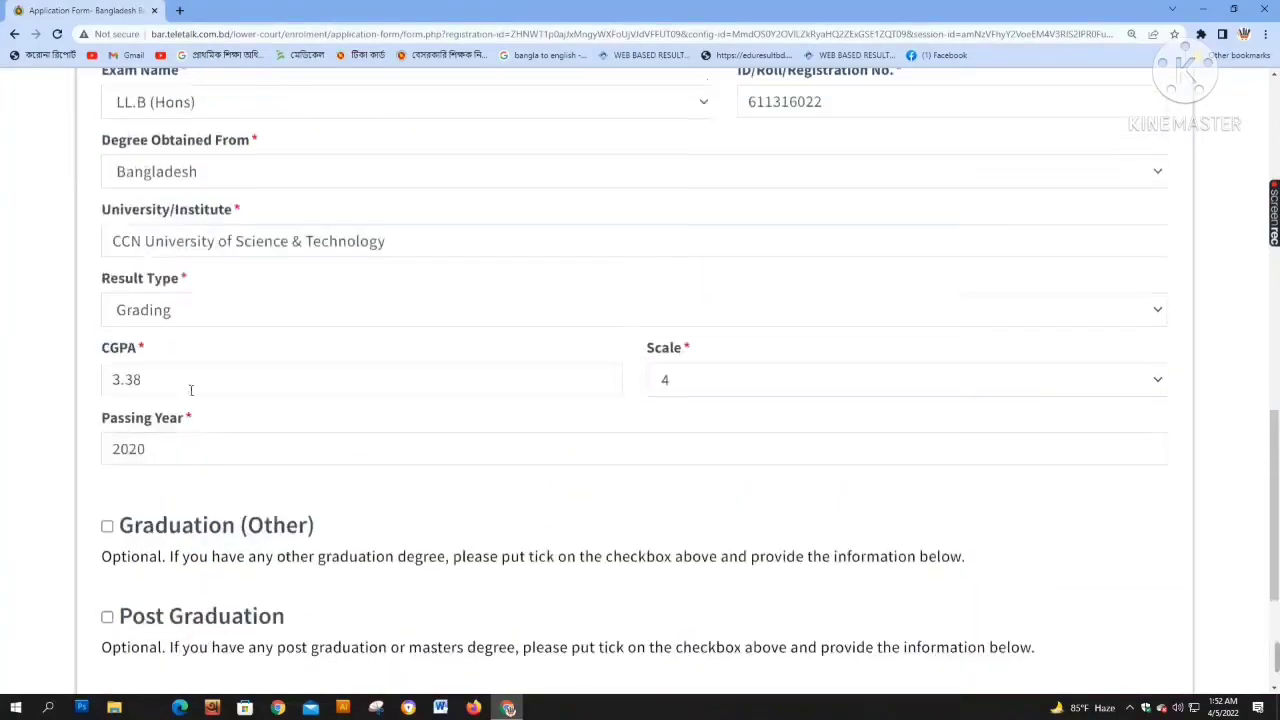
click(204, 104)
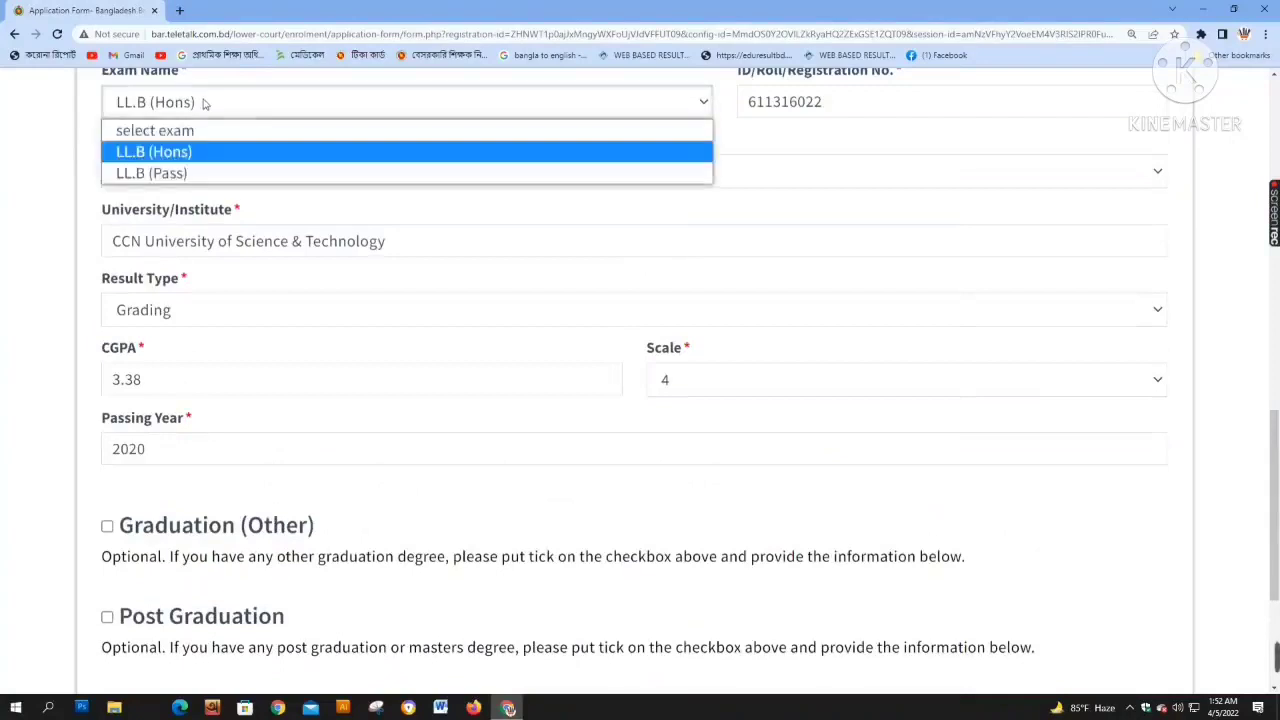
click(205, 151)
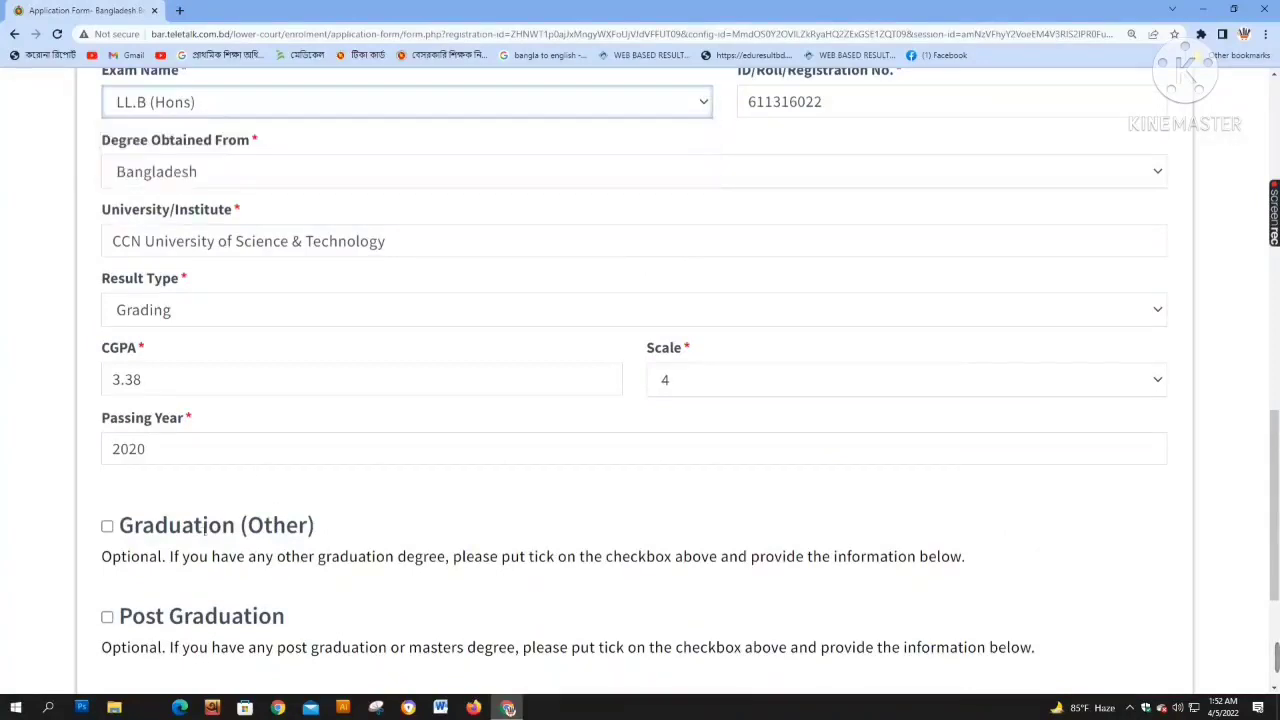
scroll(305, 562, down, 1)
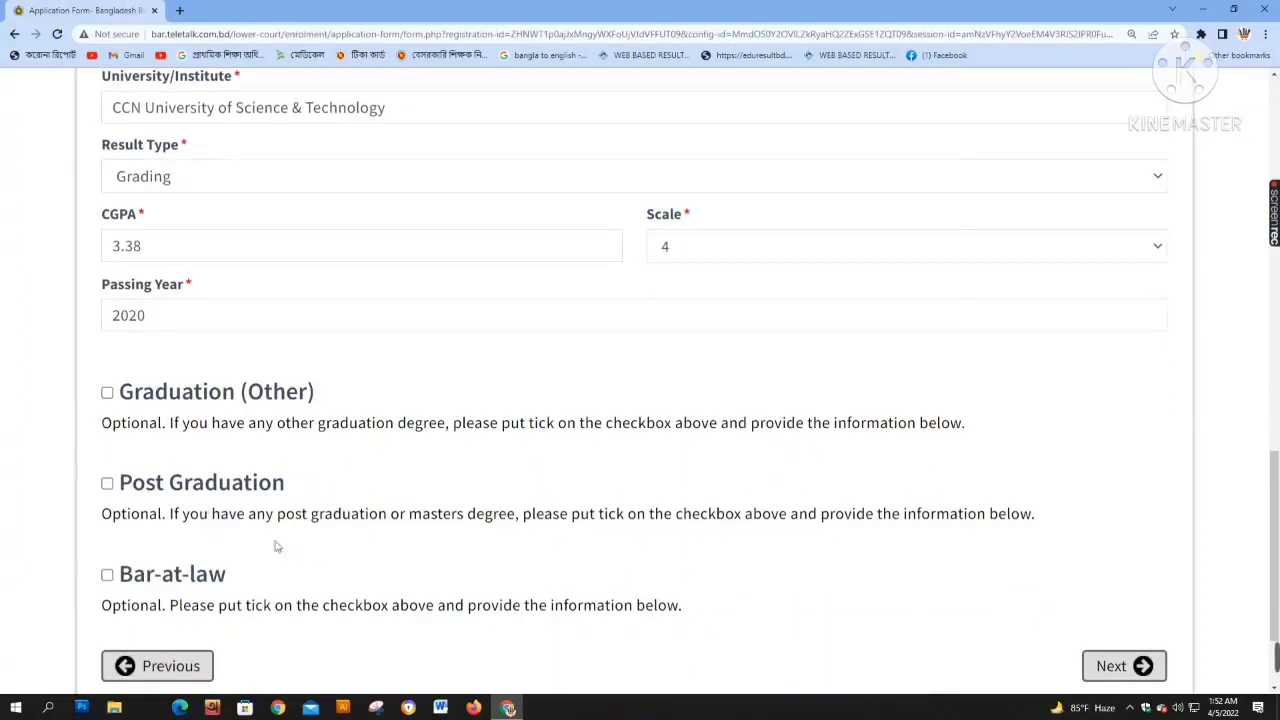
scroll(250, 536, down, 1)
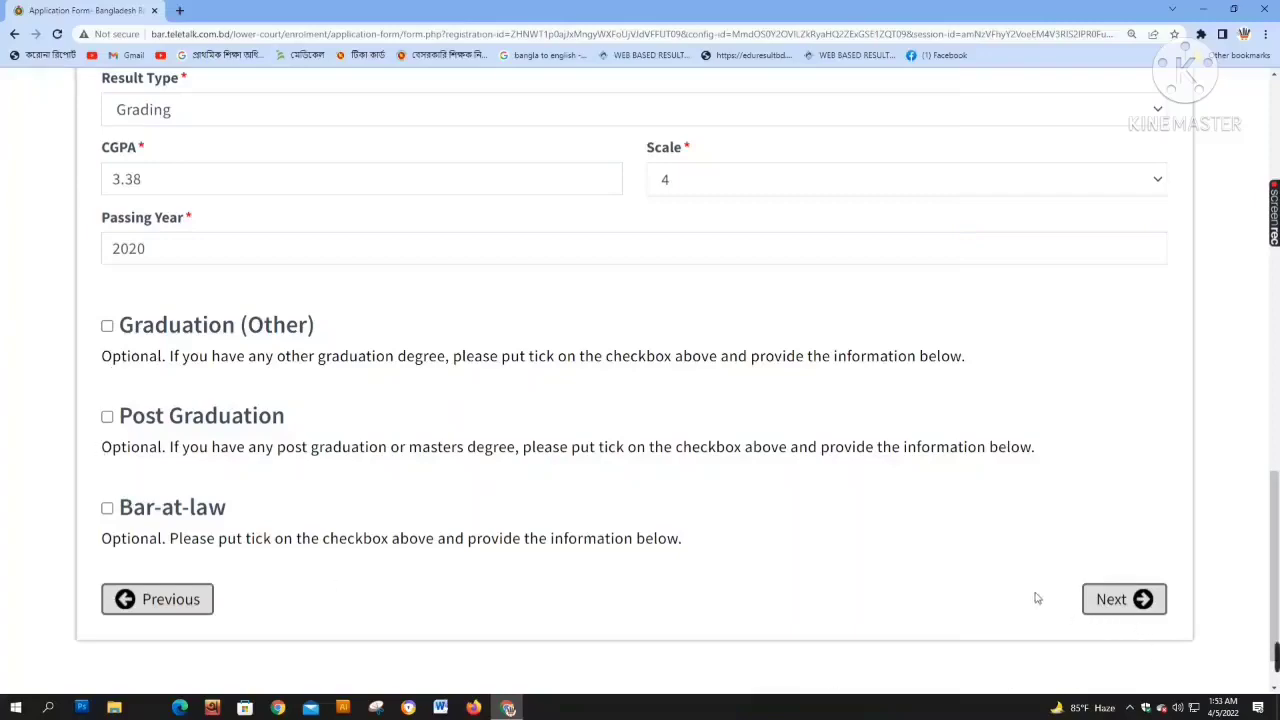
click(1124, 599)
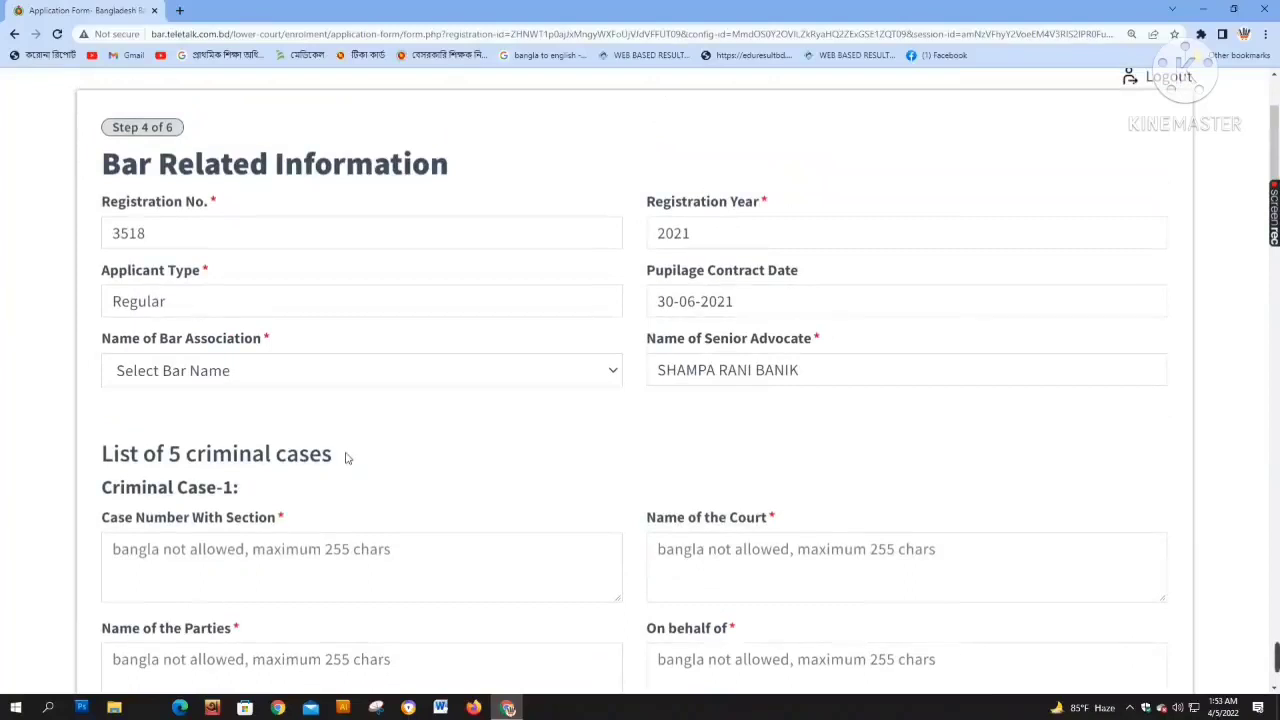
Select Dhaka Bar Association as the Name of Bar Association
click(429, 379)
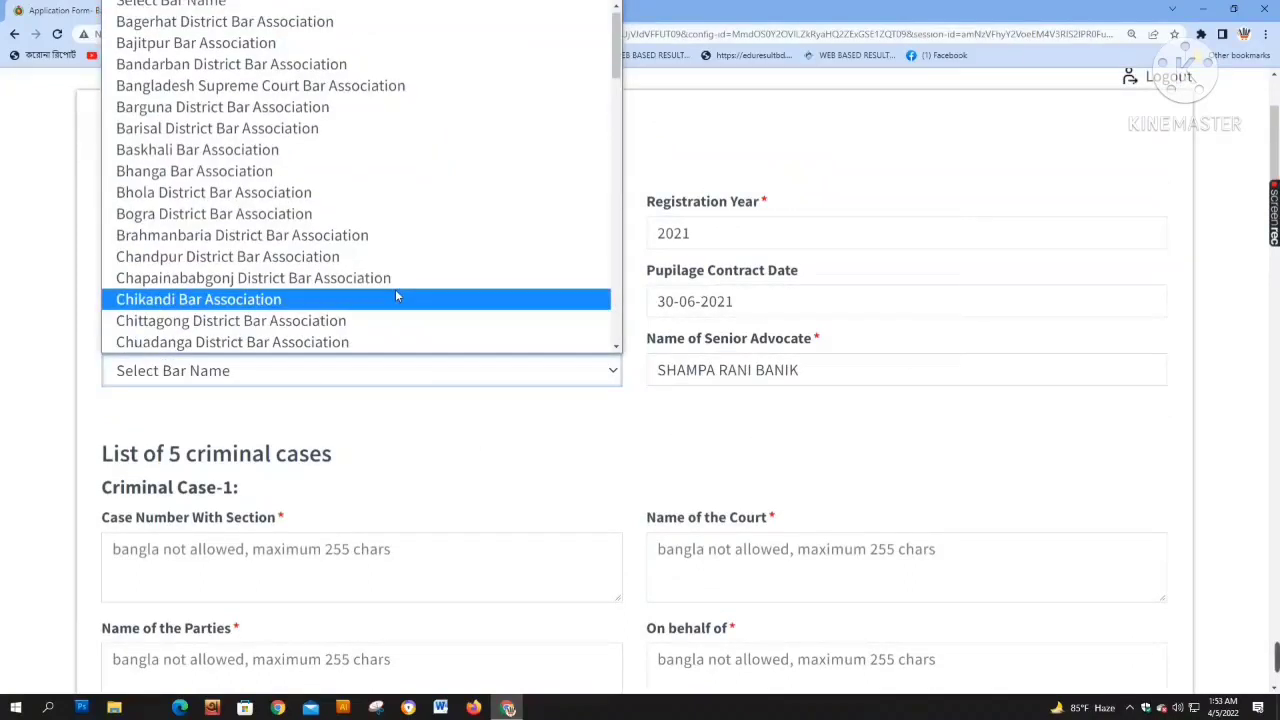
key(b)
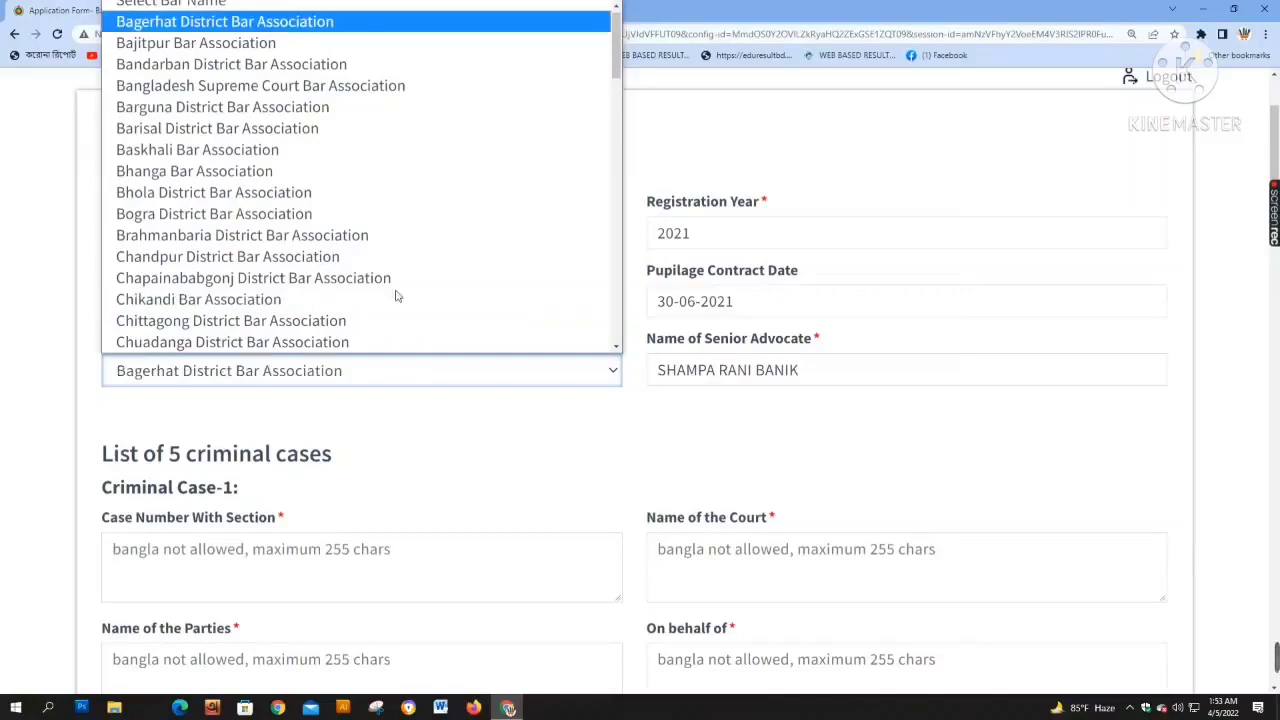
key(Up)
key(d)
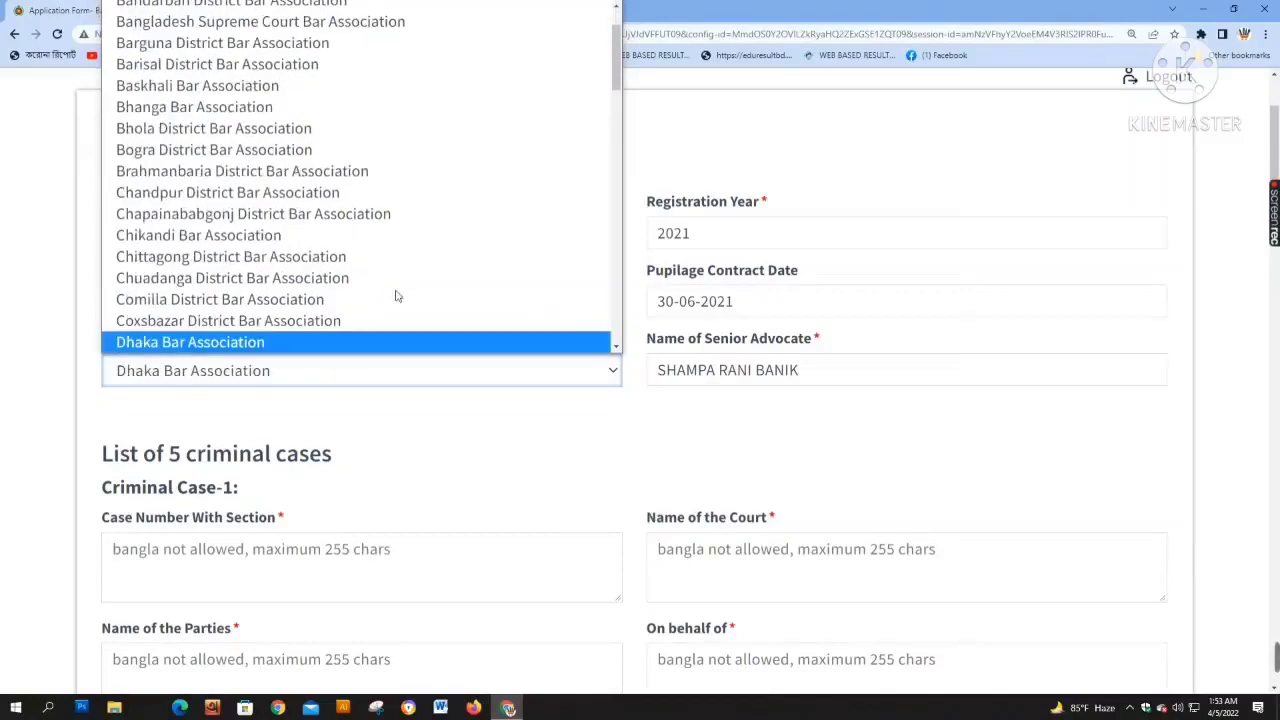
click(336, 375)
Scroll down to the criminal cases list and show the desktop
scroll(596, 415, down, 1)
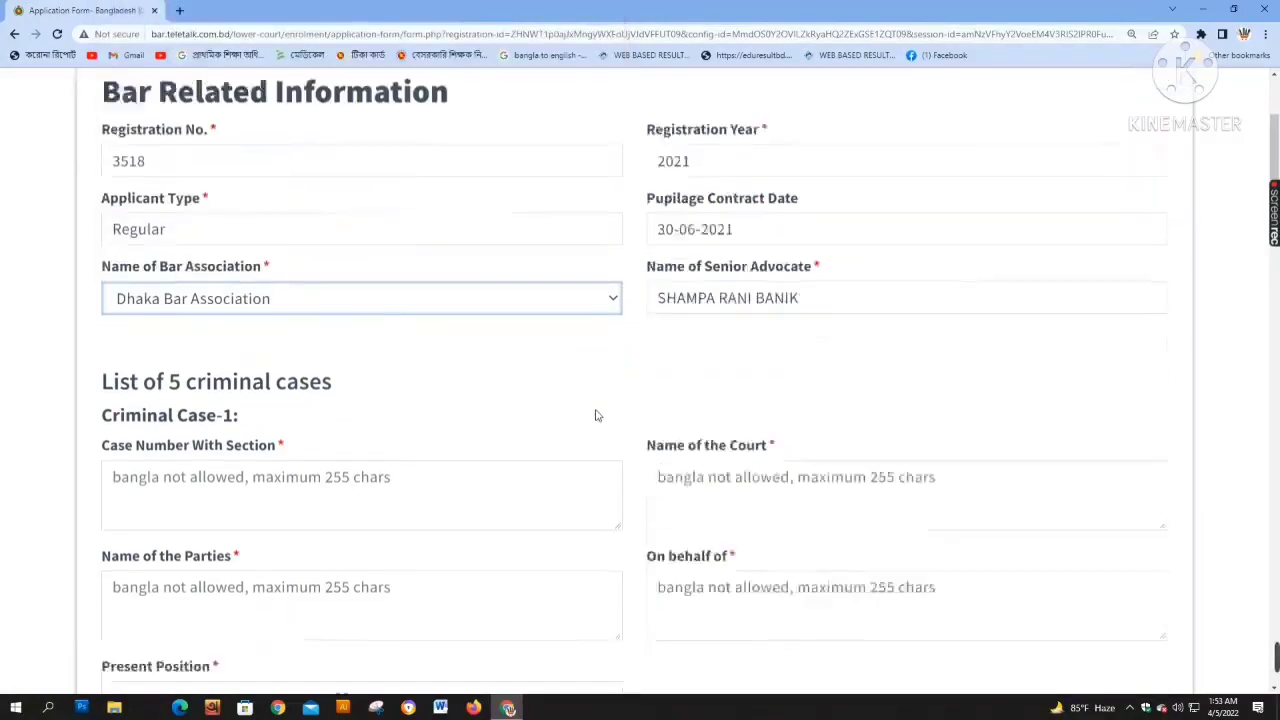
scroll(596, 415, down, 1)
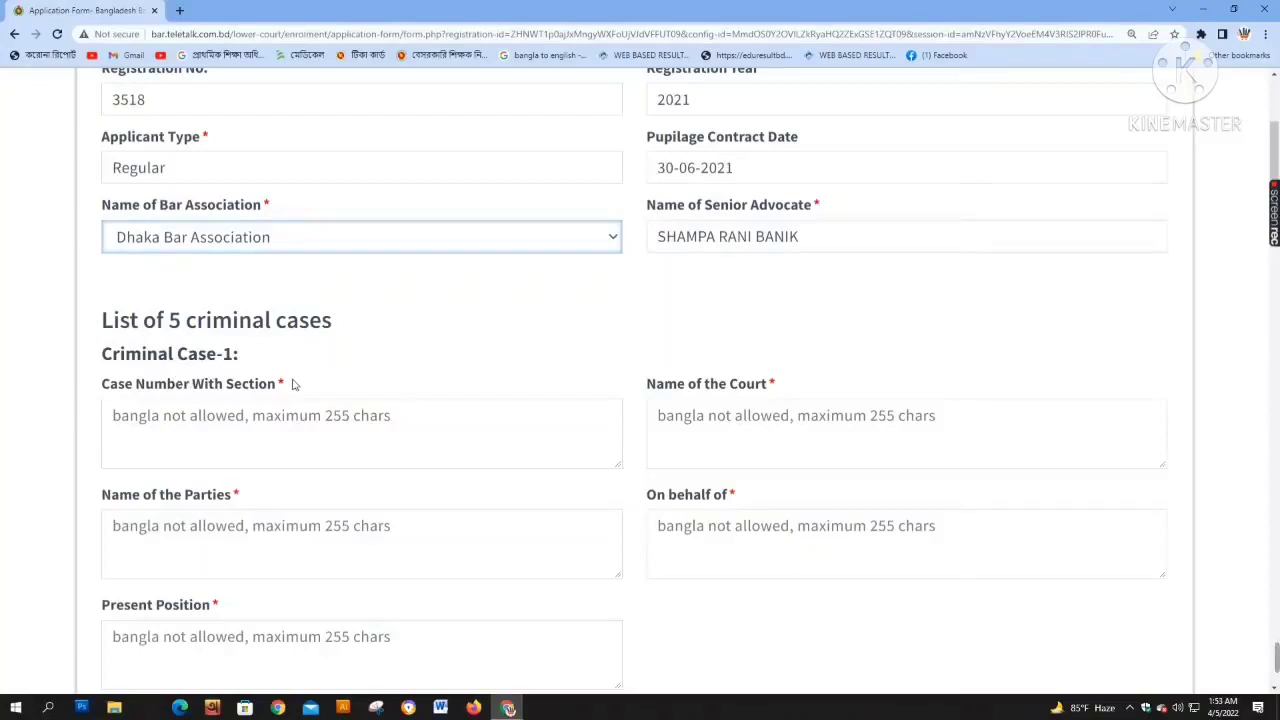
scroll(291, 381, down, 3)
scroll(283, 520, up, 1)
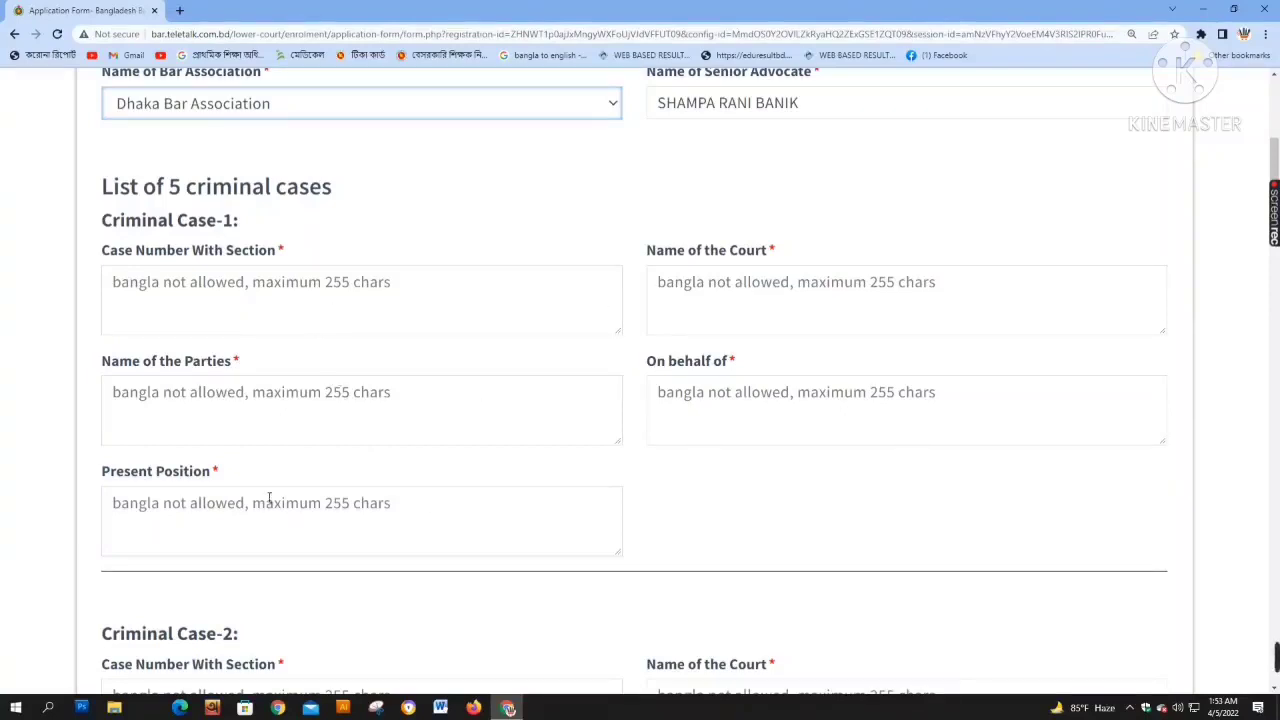
scroll(297, 503, down, 1)
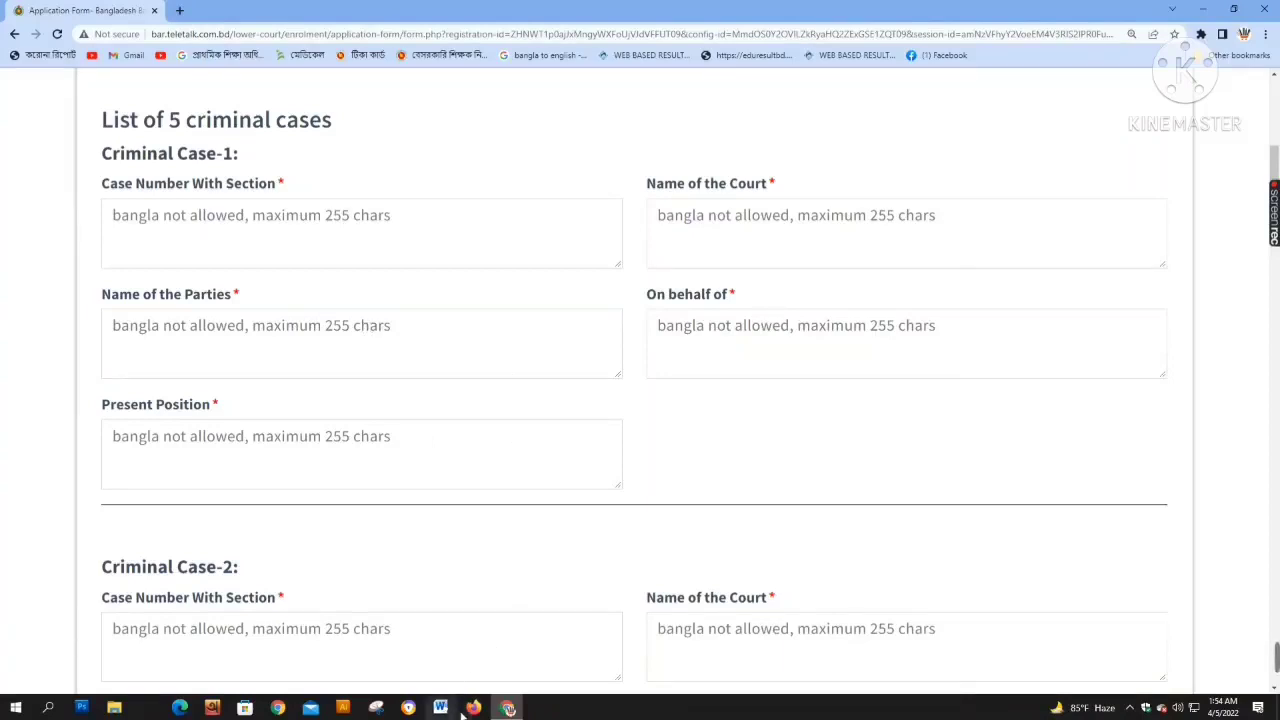
click(1277, 708)
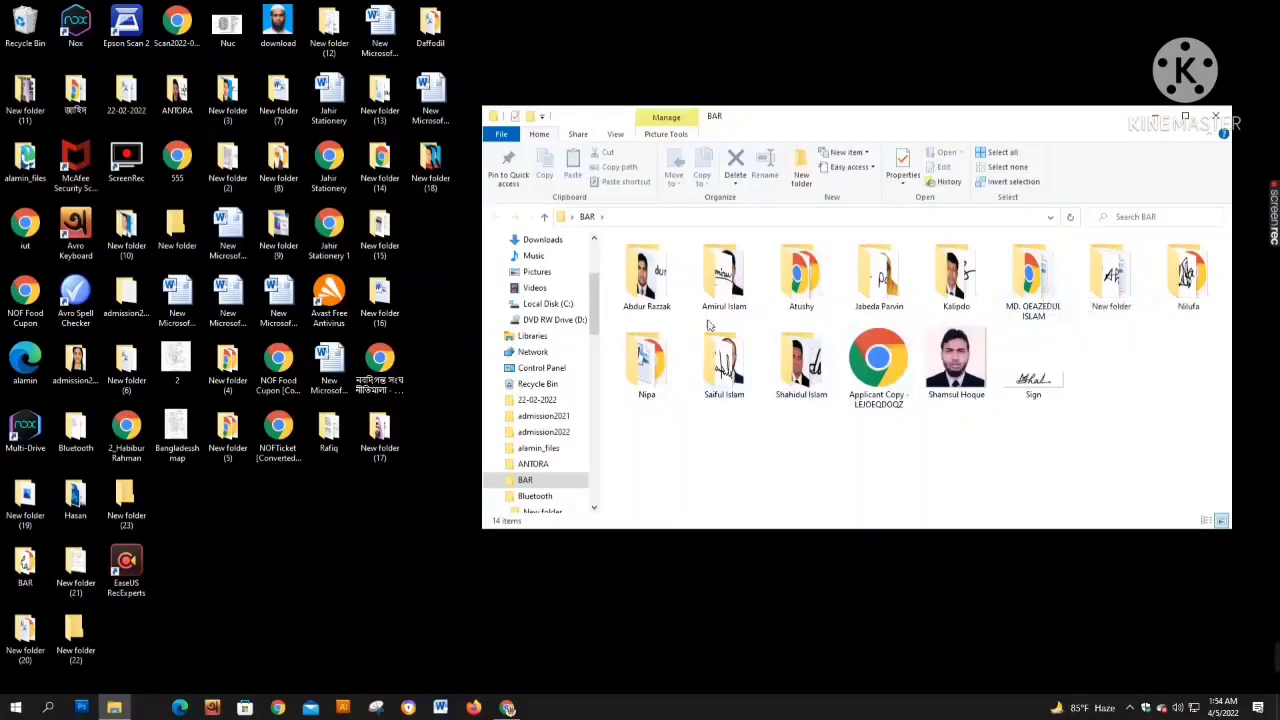
Open the applicant's folder in BAR and its Application Form document in Word
double_click(1185, 296)
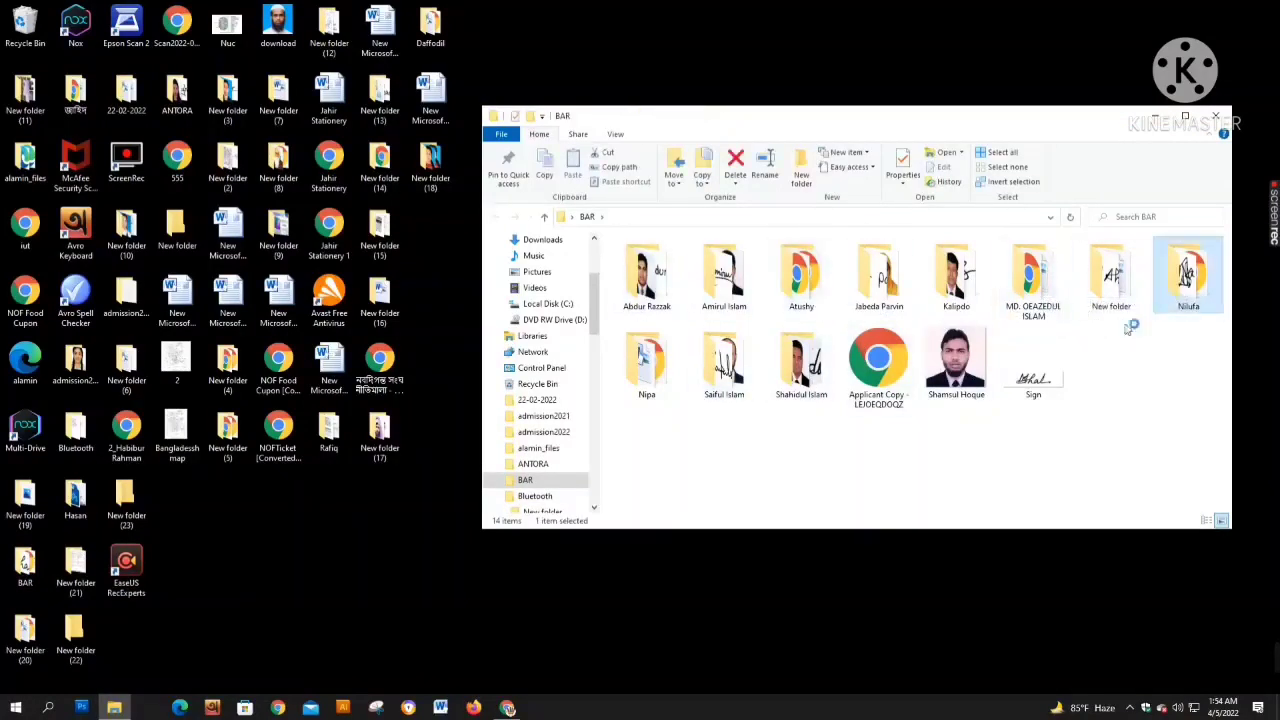
double_click(722, 272)
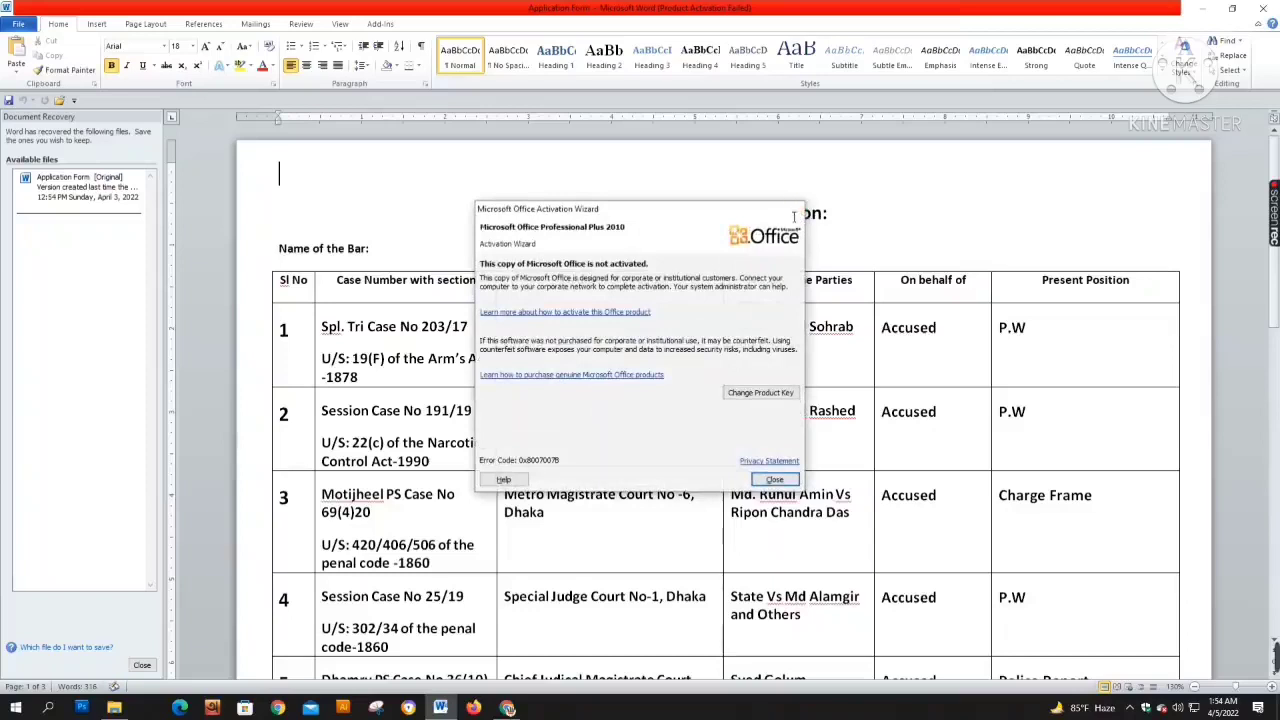
Copy Criminal Case-1's case number with section and court name from Word into the form
click(794, 209)
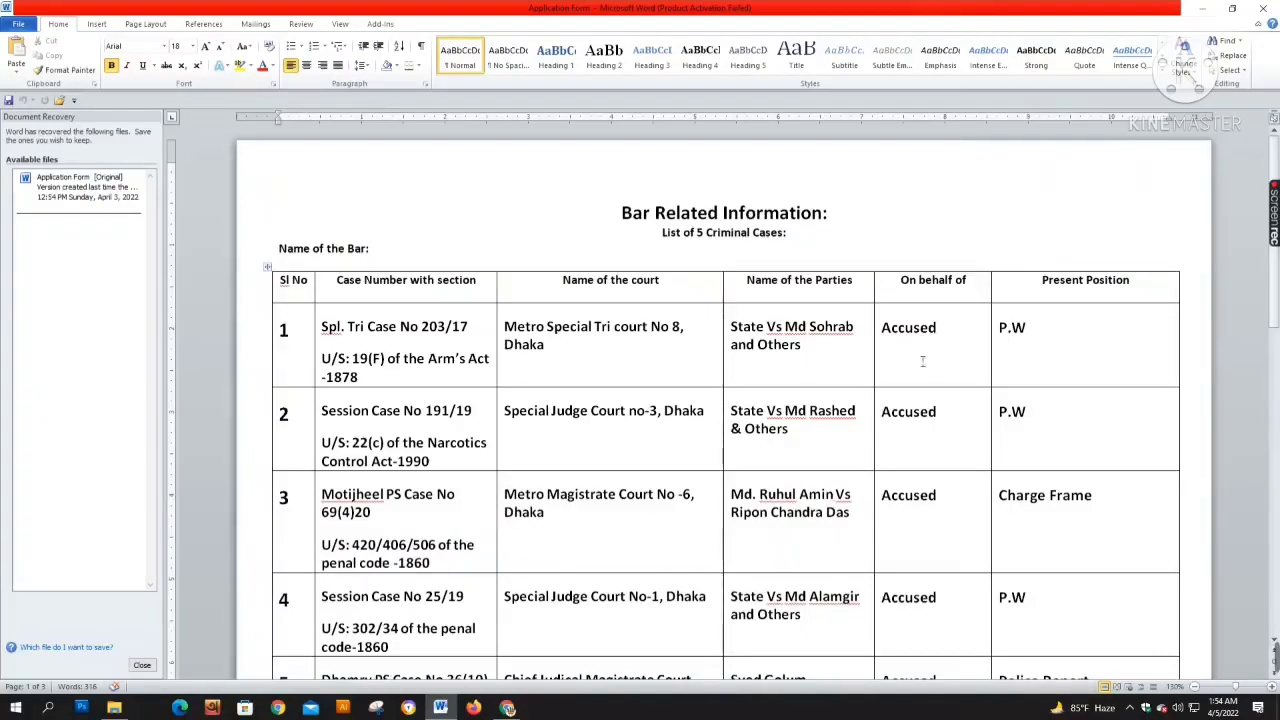
click(330, 334)
key(ctrl+c)
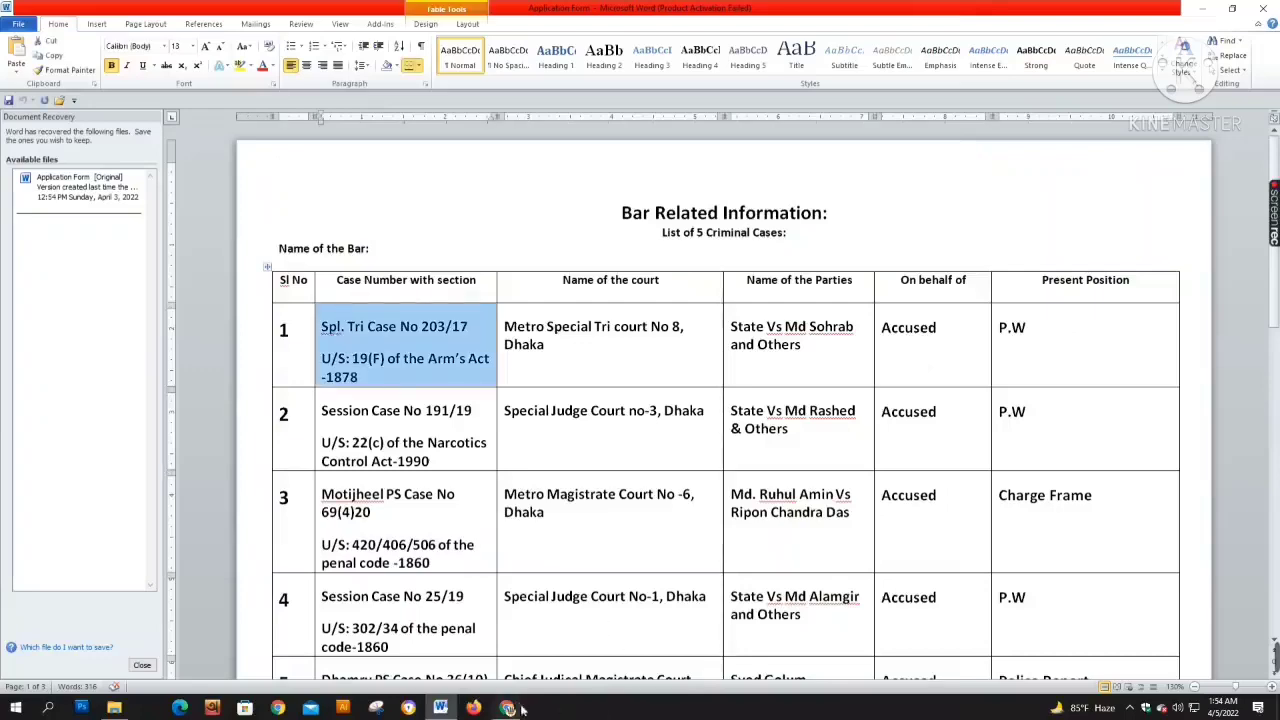
click(508, 708)
click(240, 238)
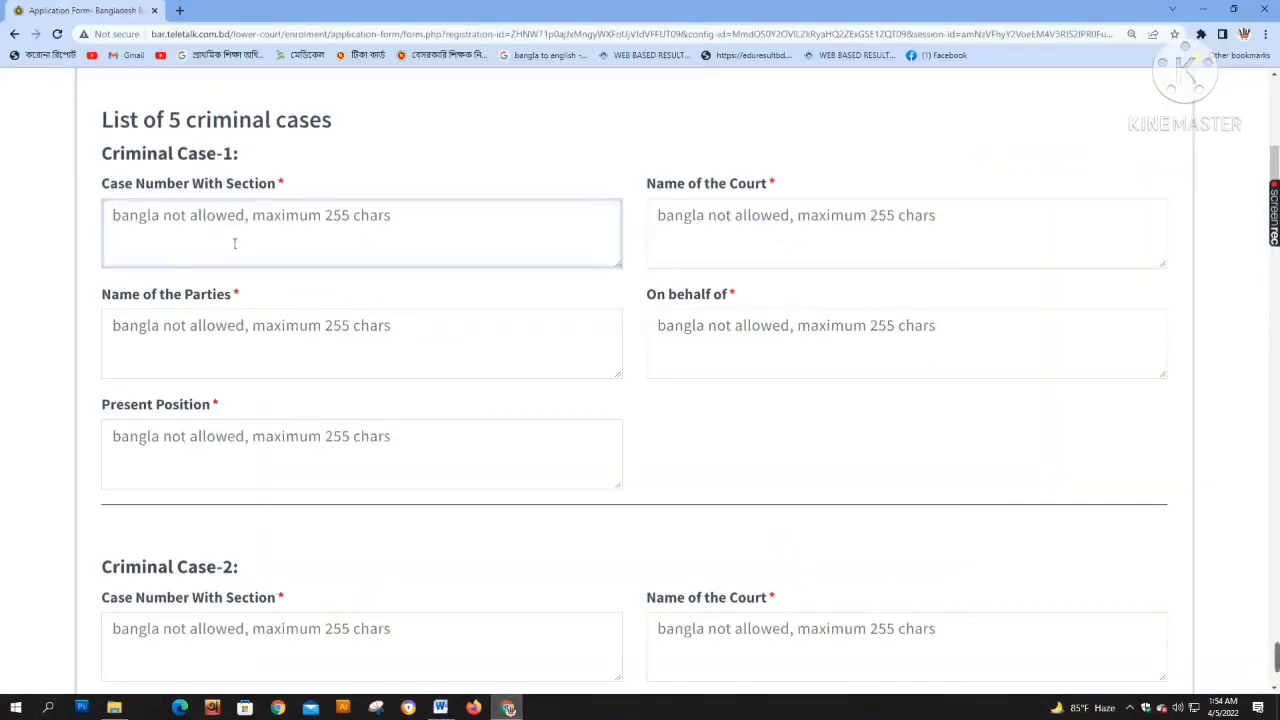
key(ctrl+v)
click(440, 708)
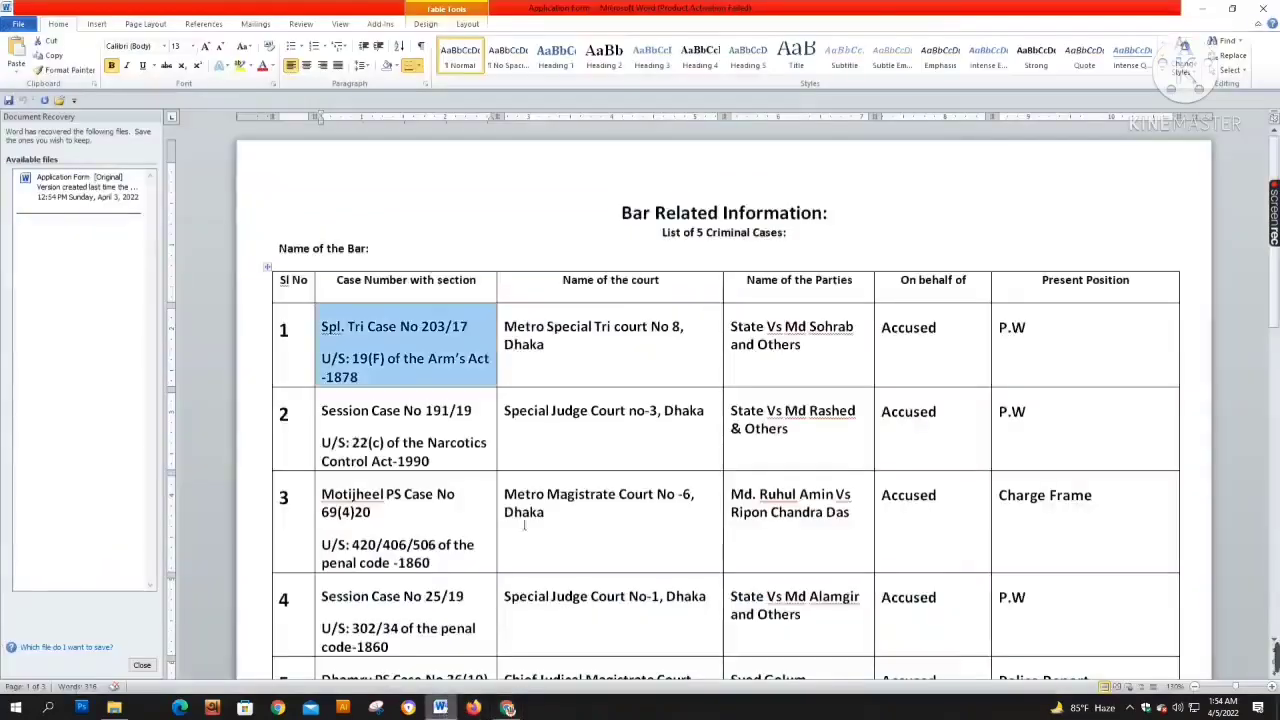
triple_click(507, 343)
key(ctrl+c)
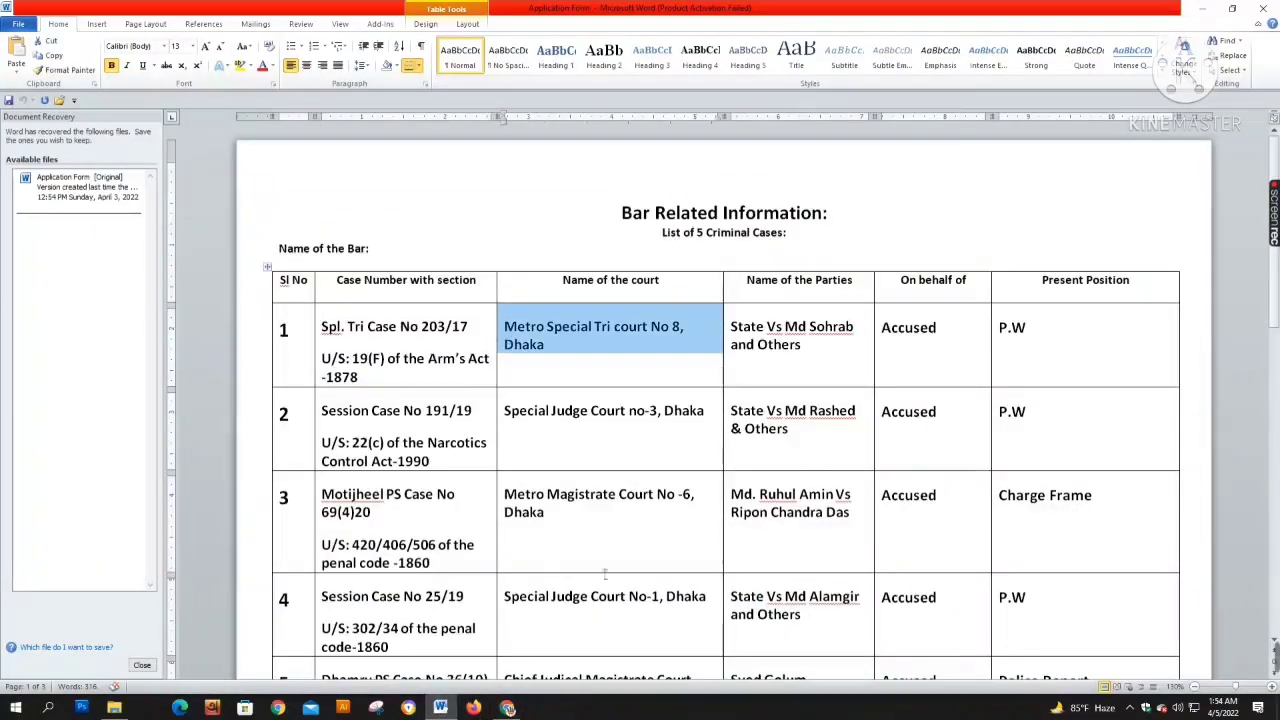
click(440, 705)
click(777, 242)
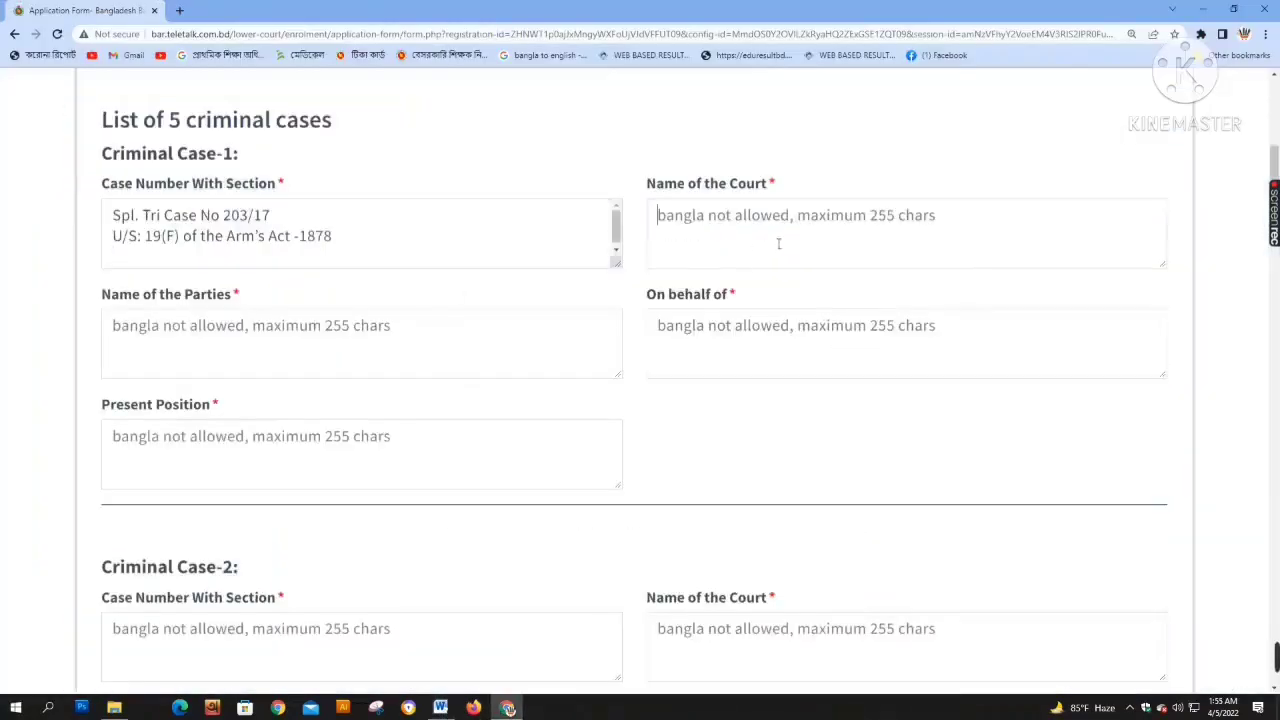
key(ctrl+v)
Copy the first case's parties and present position P.W from Word into the form
click(440, 708)
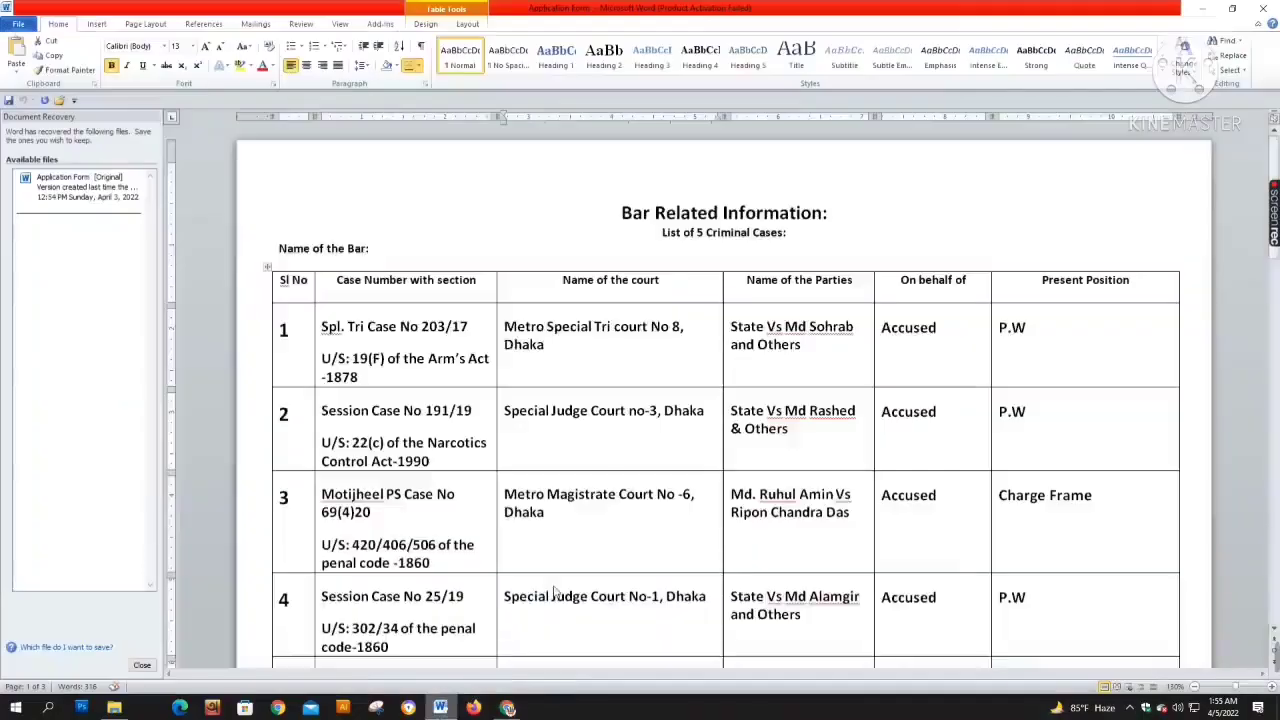
triple_click(735, 344)
key(ctrl+c)
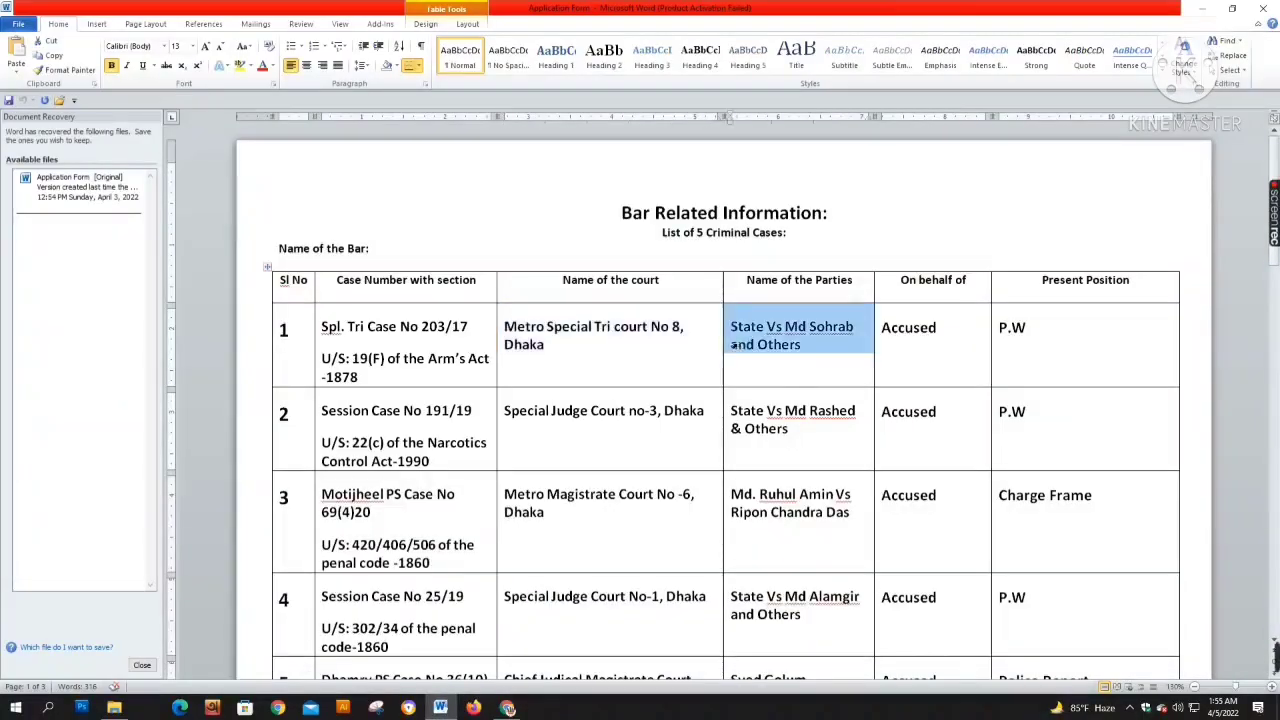
click(508, 707)
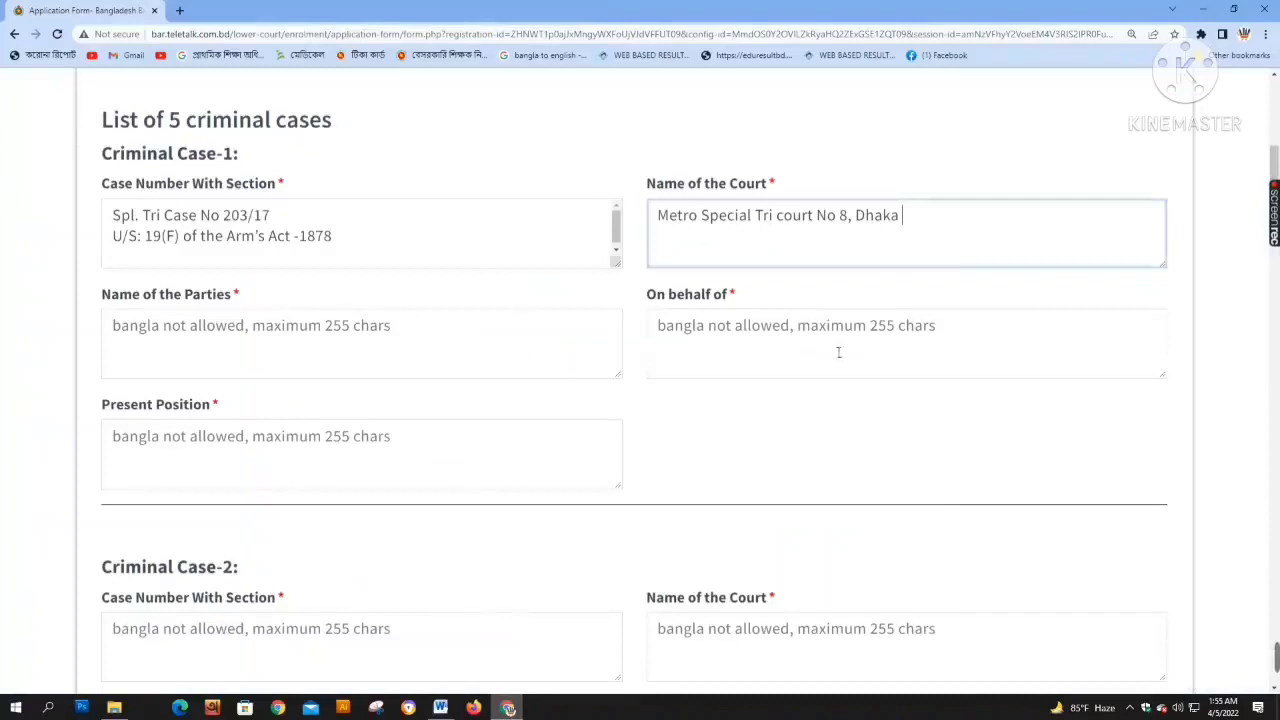
click(302, 316)
key(ctrl+v)
click(442, 708)
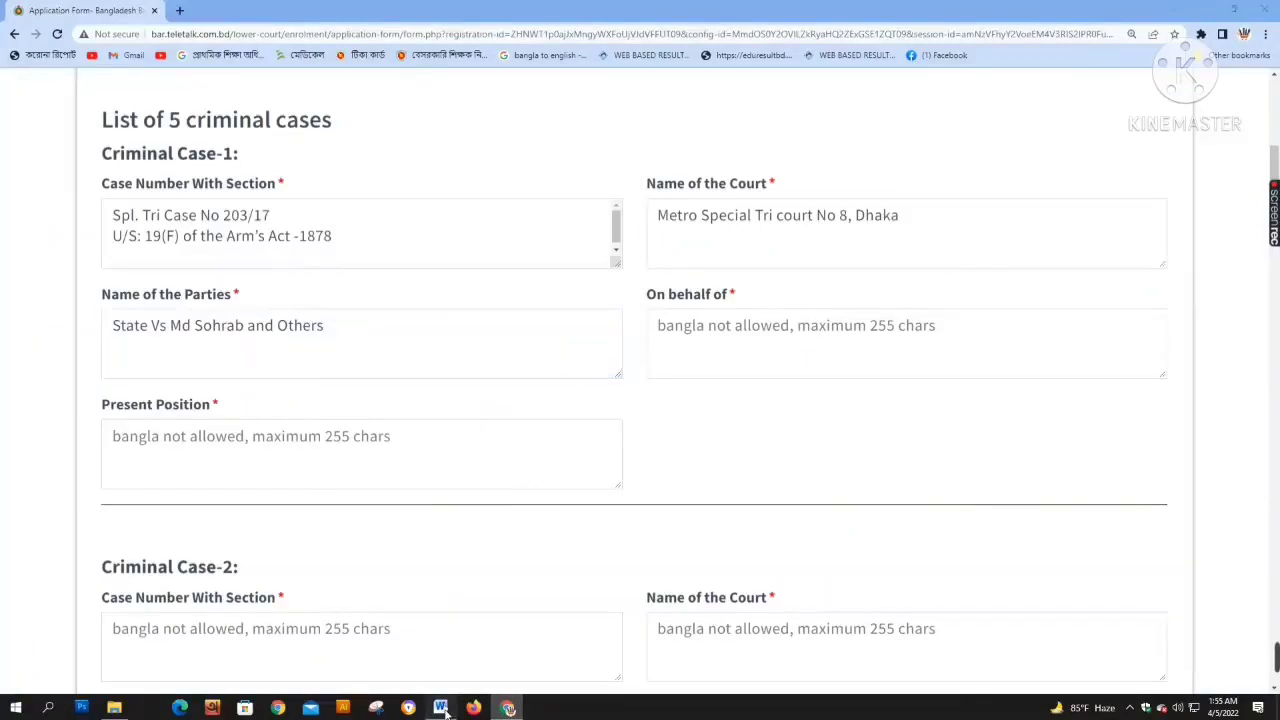
triple_click(735, 430)
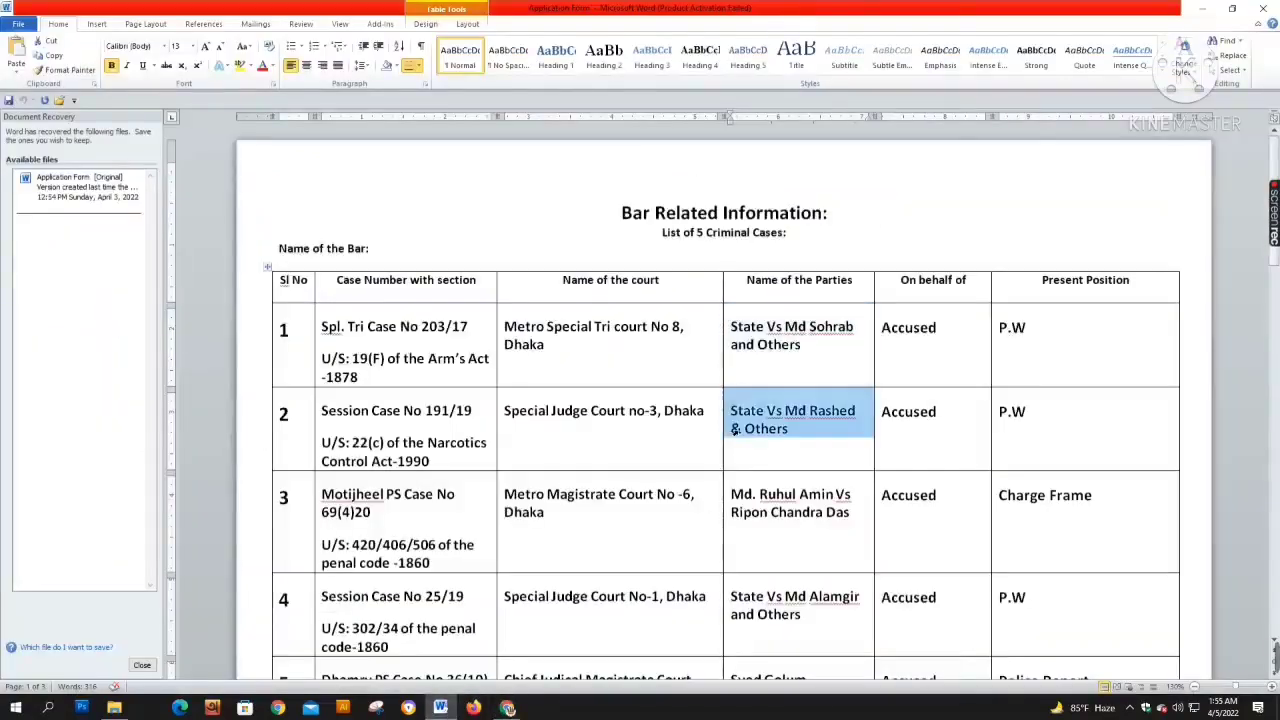
triple_click(1004, 340)
click(507, 708)
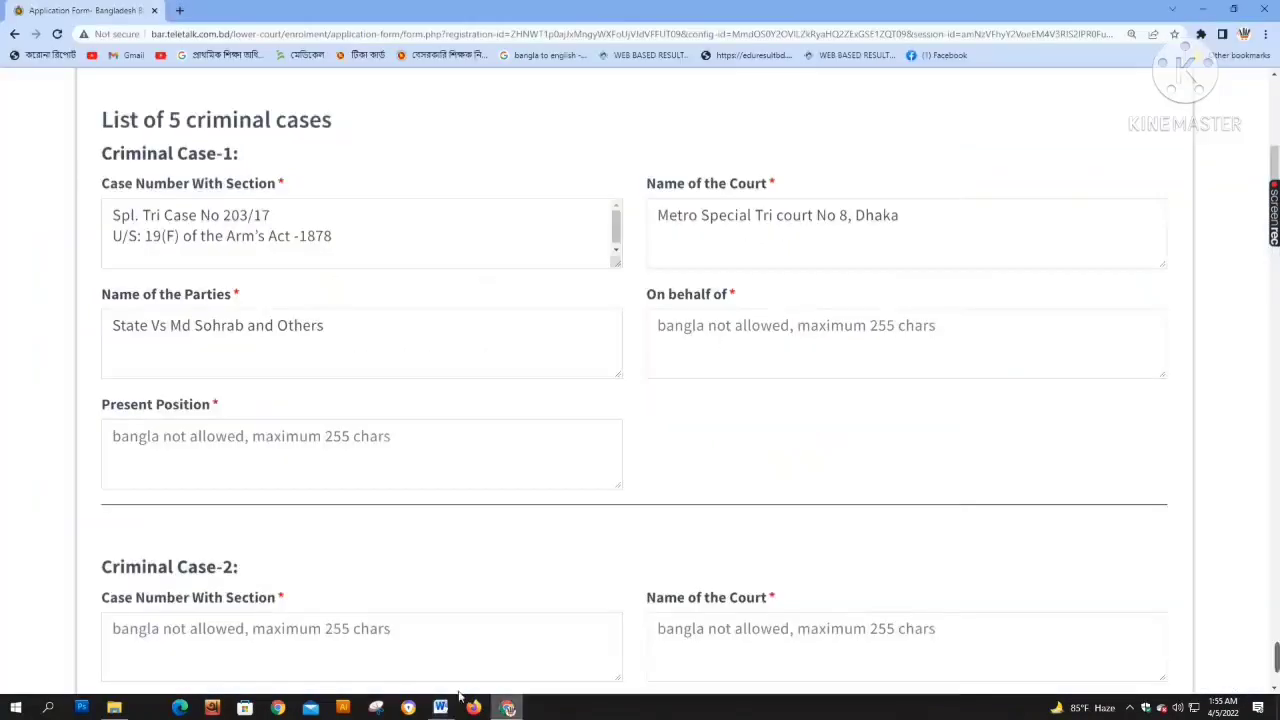
click(354, 449)
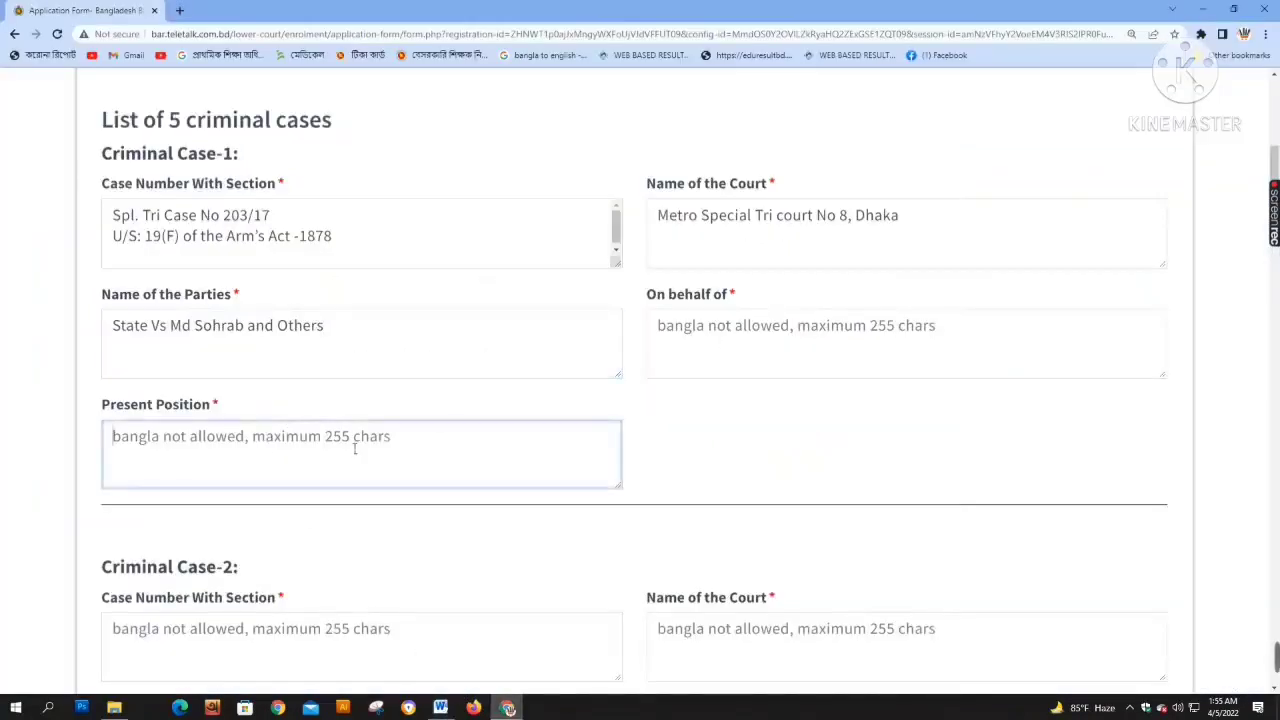
text(P.W)
Copy 'Accused' from Word into Criminal Case-1's On behalf of field
click(440, 707)
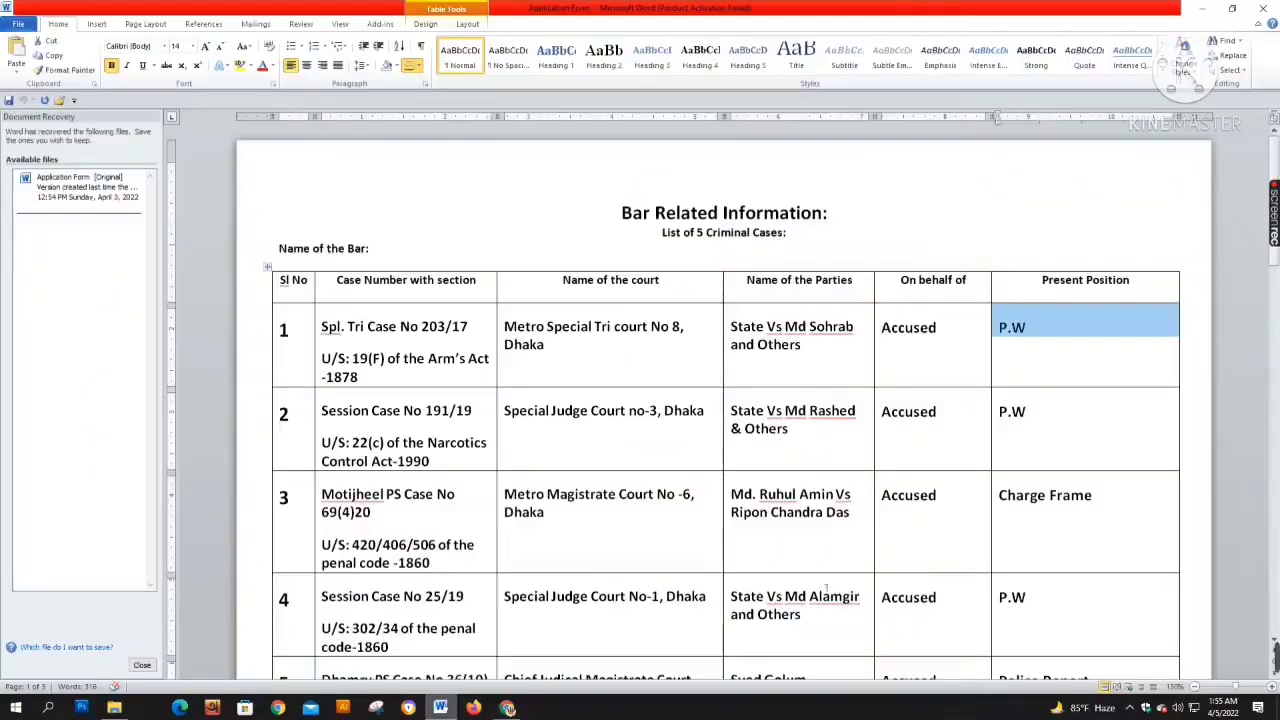
triple_click(887, 341)
key(ctrl+c)
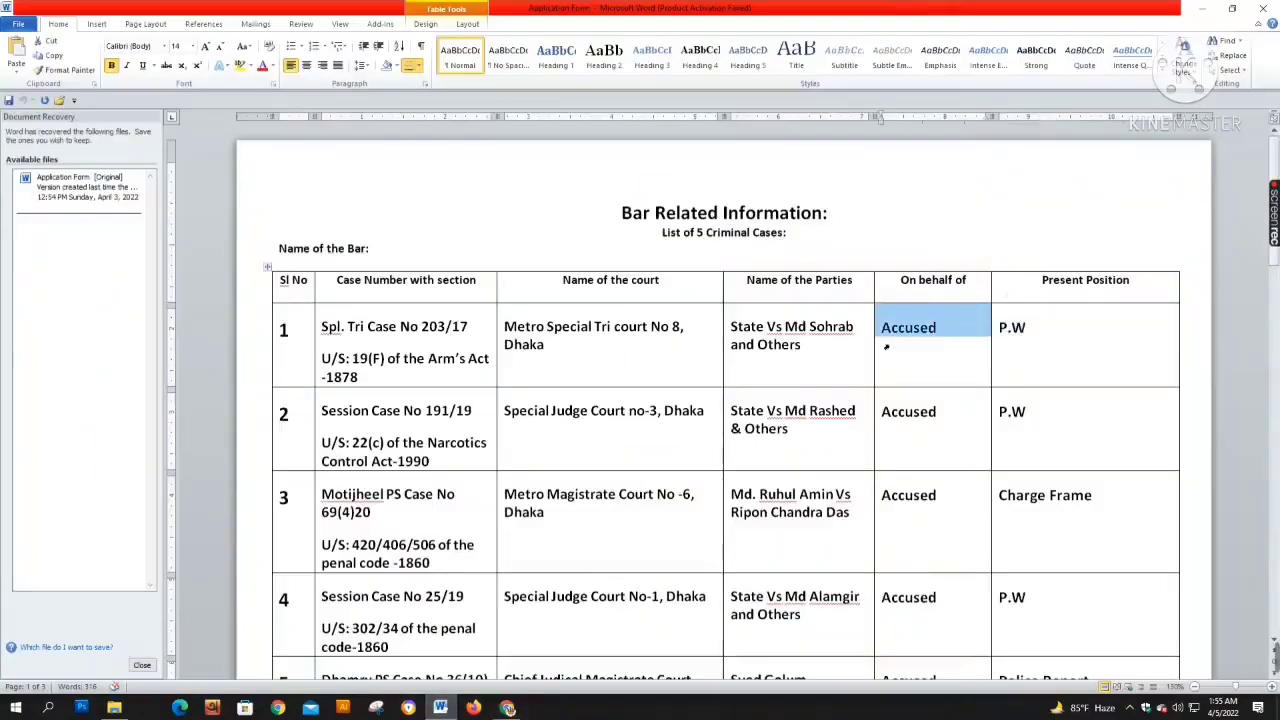
click(510, 707)
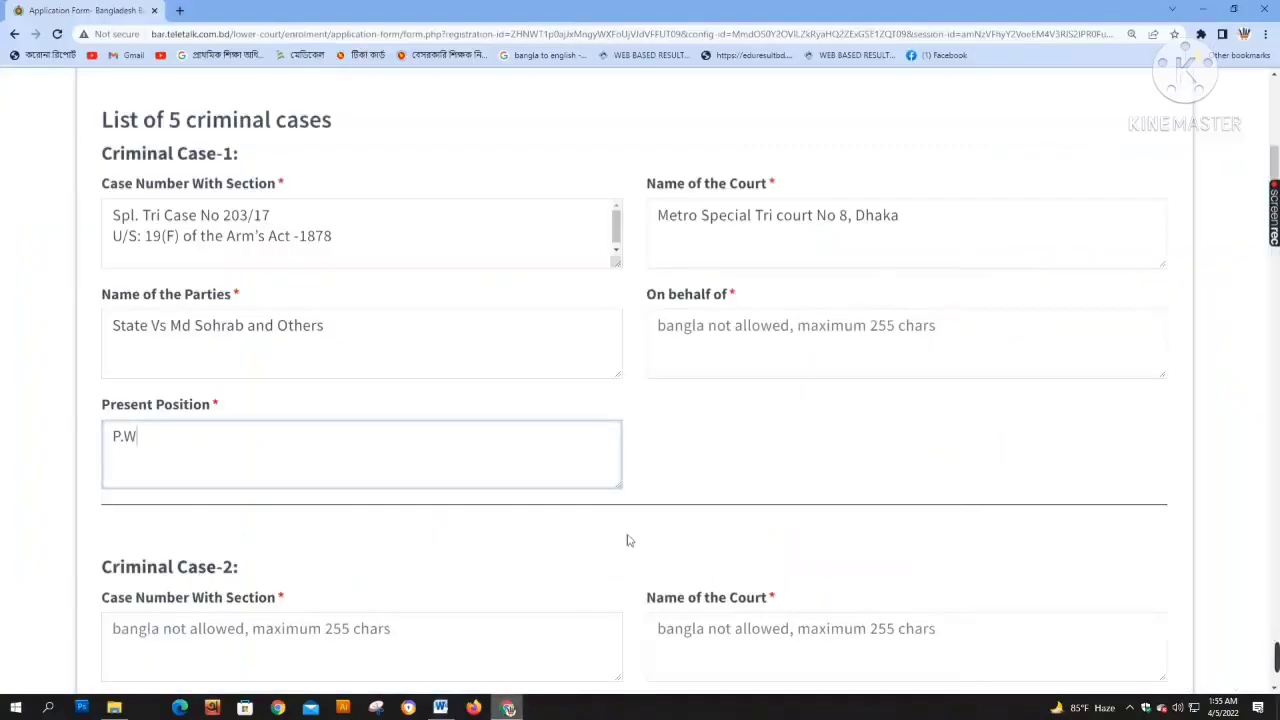
click(717, 343)
key(ctrl+v)
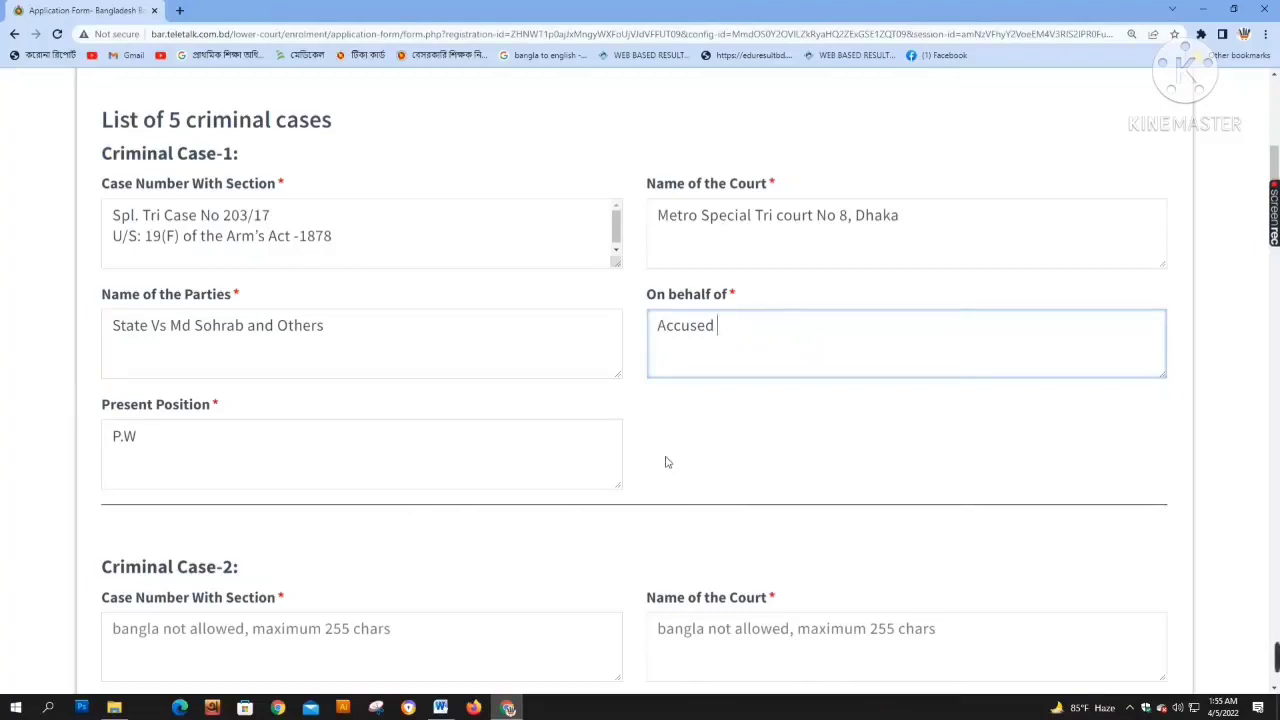
Minimize Word and scroll through the form to review the filled Criminal Case-1 fields
click(440, 707)
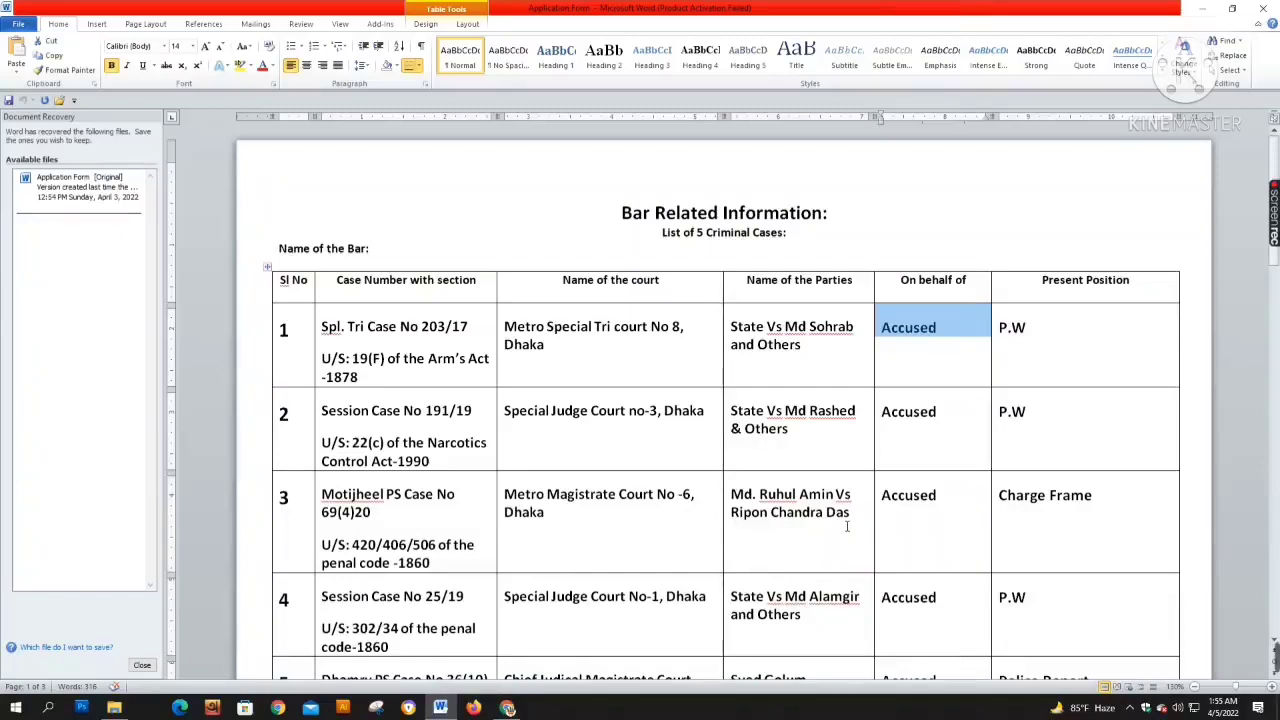
click(1203, 8)
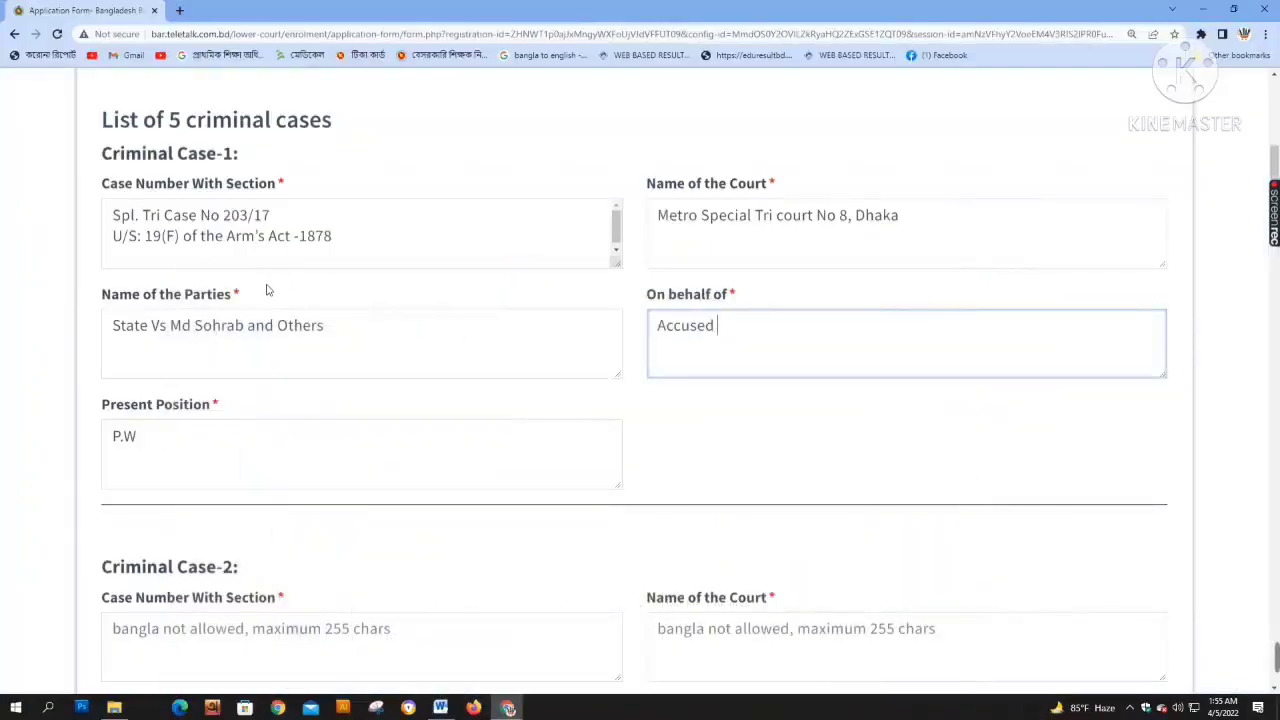
scroll(371, 346, down, 2)
scroll(253, 518, down, 2)
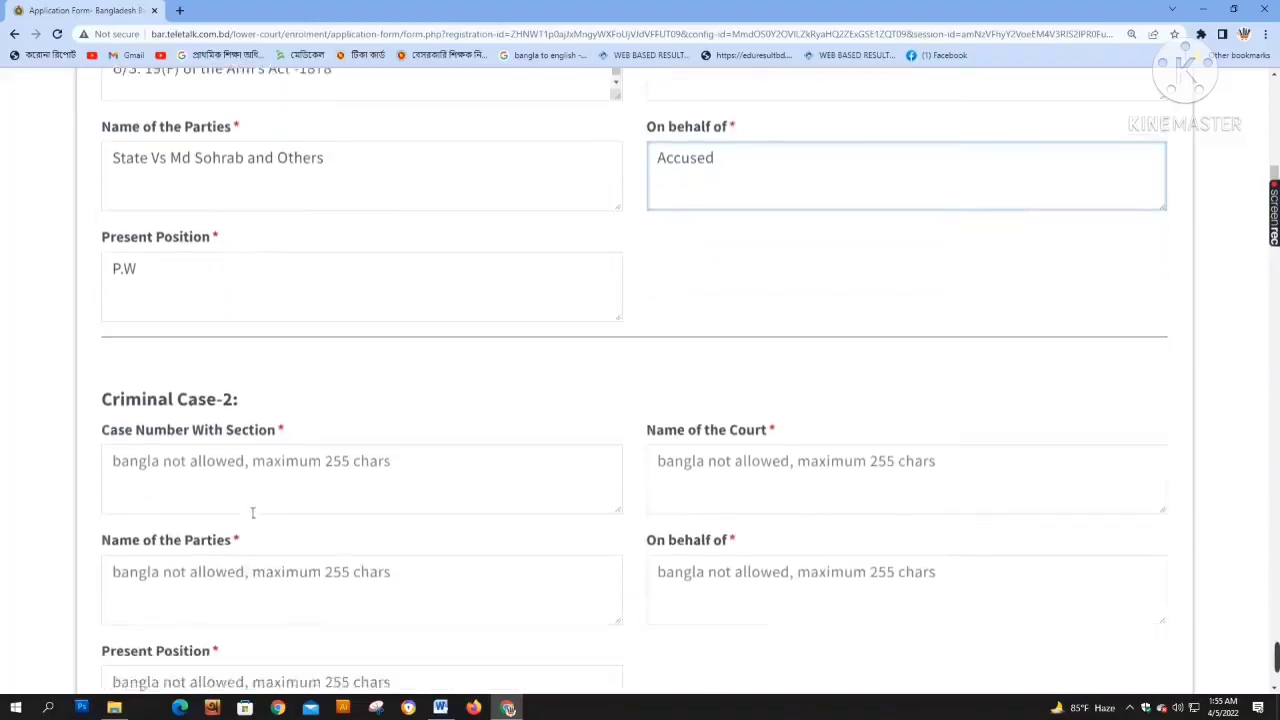
scroll(319, 395, up, 4)
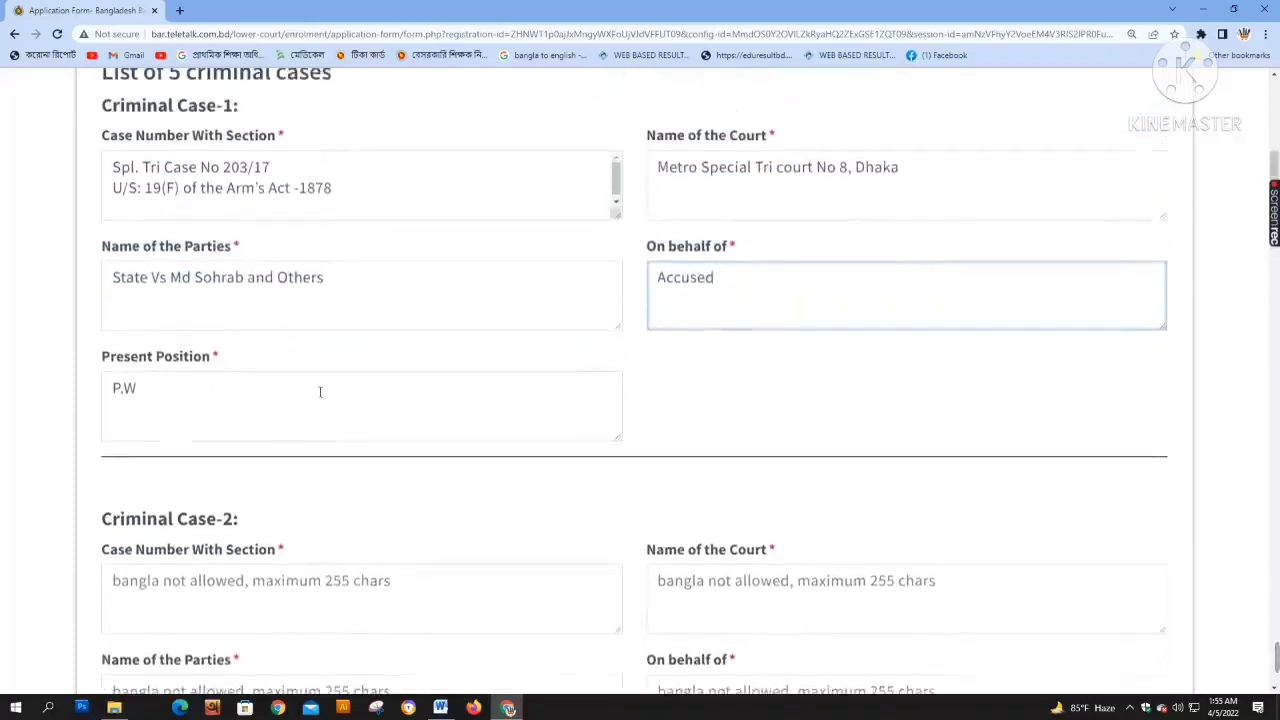
scroll(291, 506, down, 3)
scroll(403, 363, up, 2)
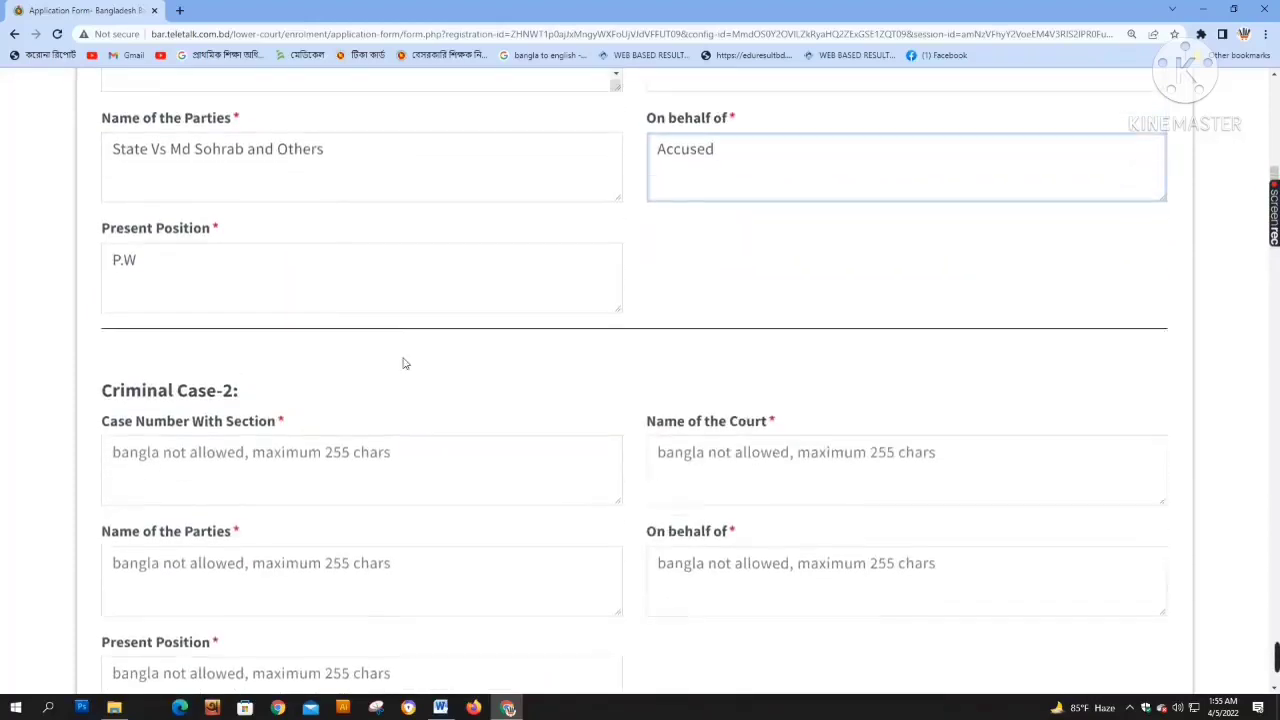
scroll(363, 331, down, 2)
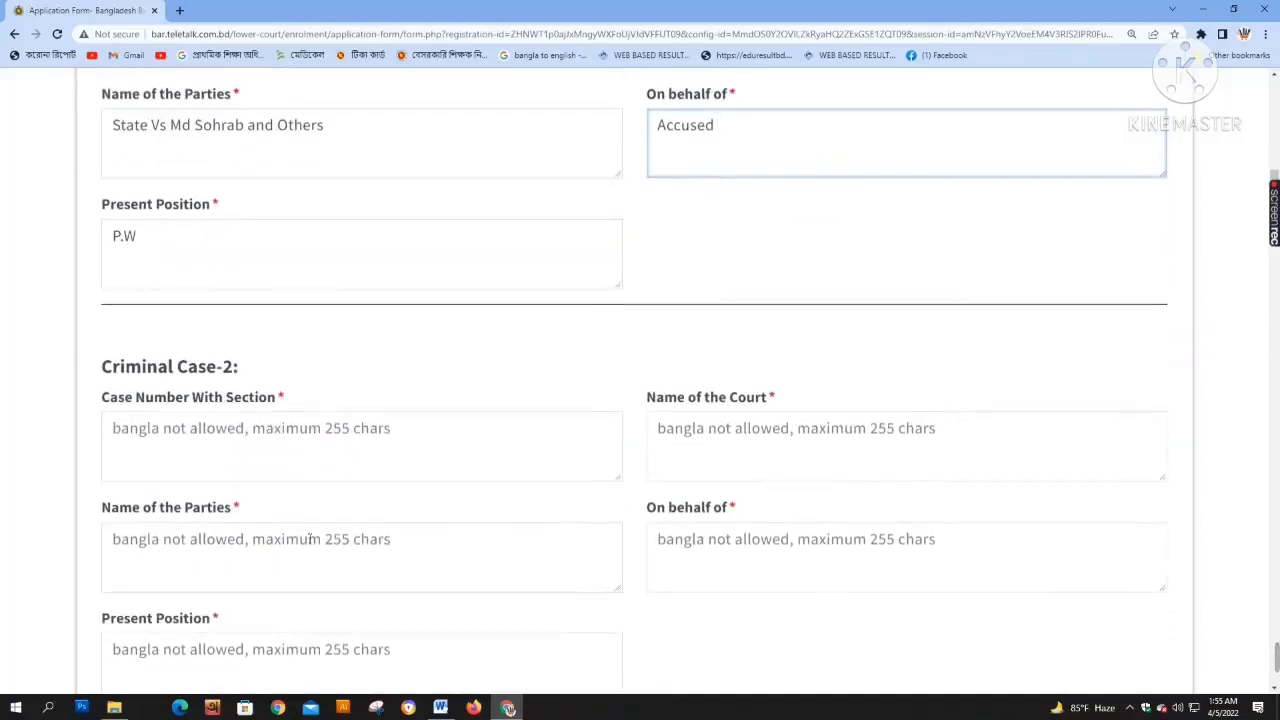
Fill Criminal Case-2's case number, court, parties and On behalf of with A, and present position with D
click(263, 469)
text(A)
click(692, 446)
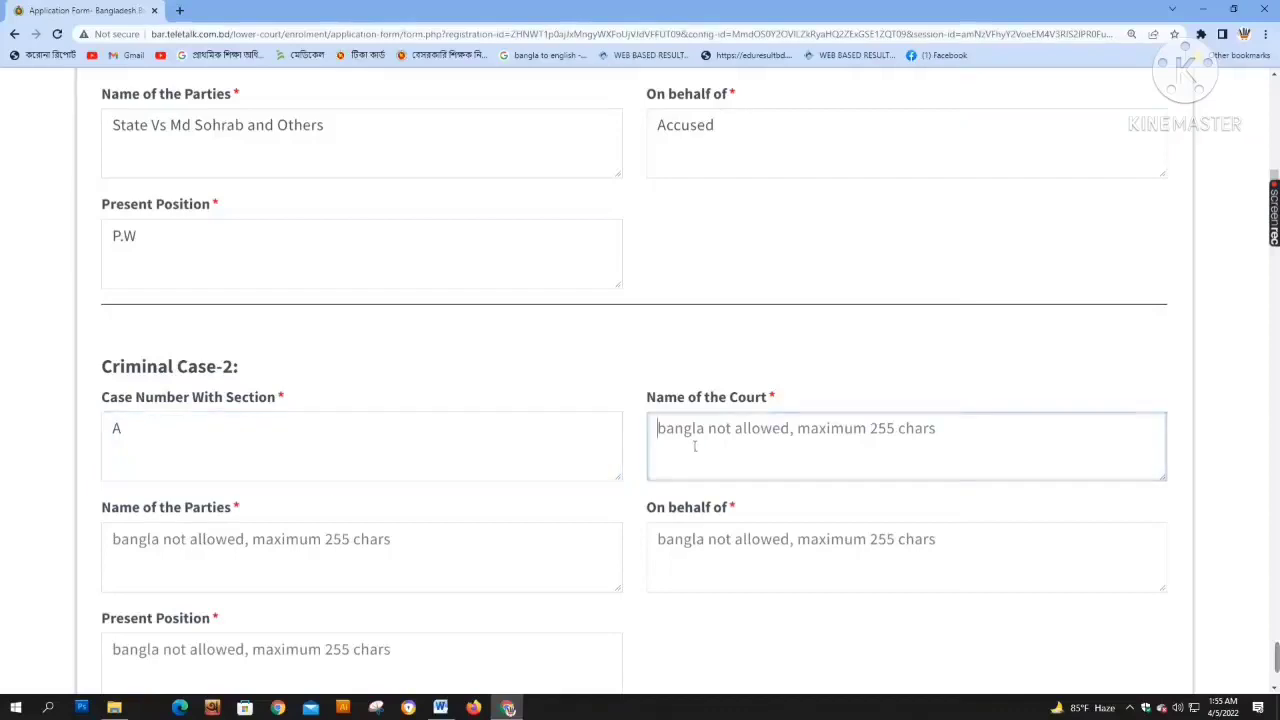
text(A)
click(286, 569)
text(A)
click(730, 560)
text(A)
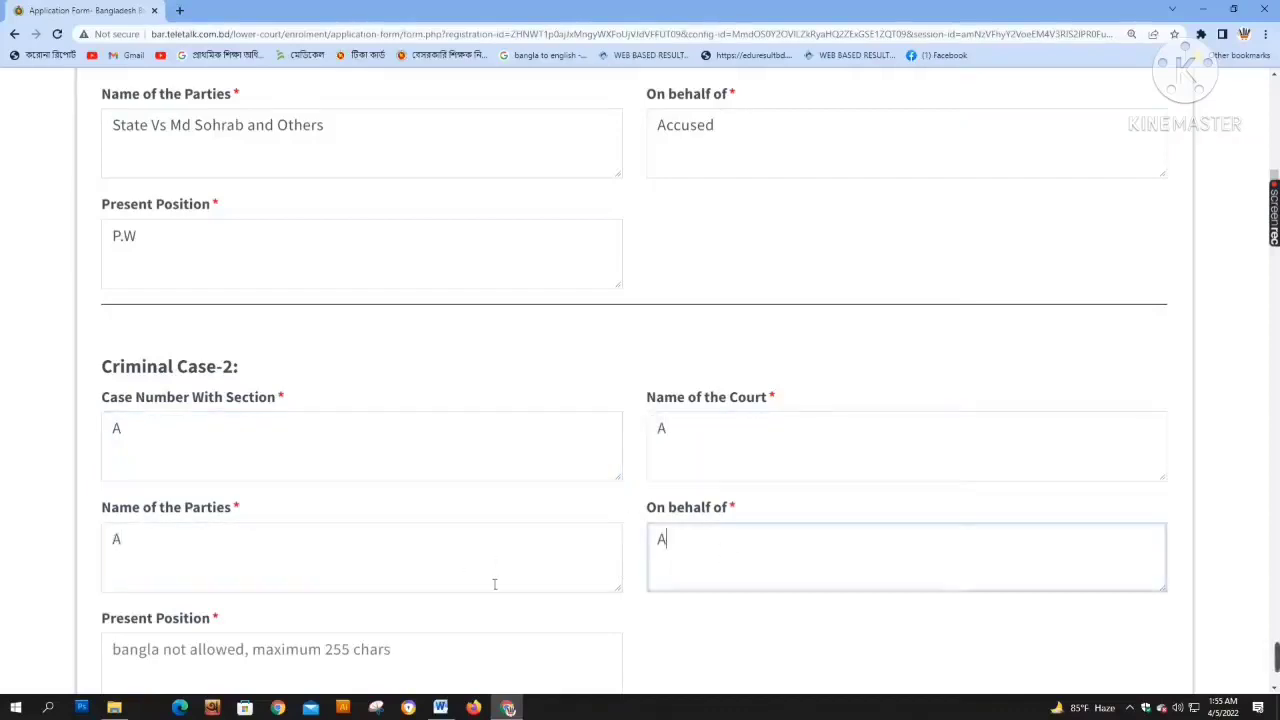
scroll(494, 583, down, 3)
click(314, 480)
text(D)
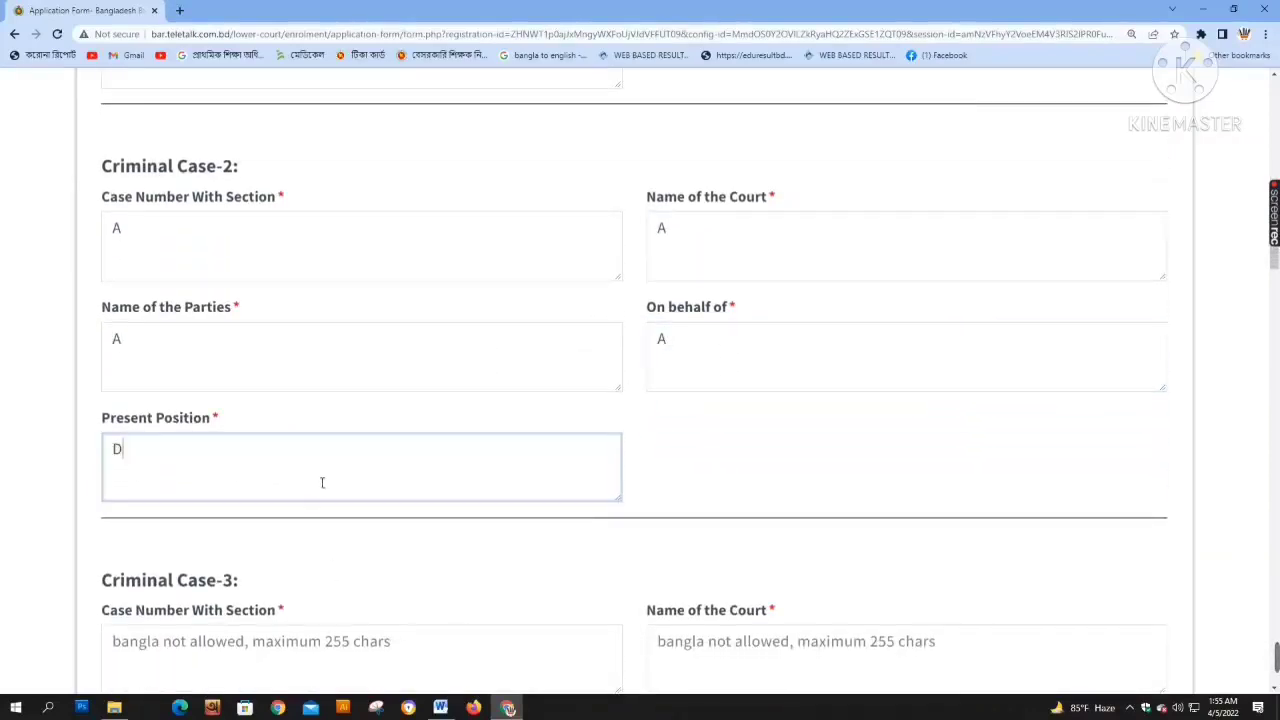
Fill Criminal Case-3 with case number A, and court, parties, present position and On behalf of D
scroll(317, 523, down, 4)
click(334, 397)
text(A)
click(745, 412)
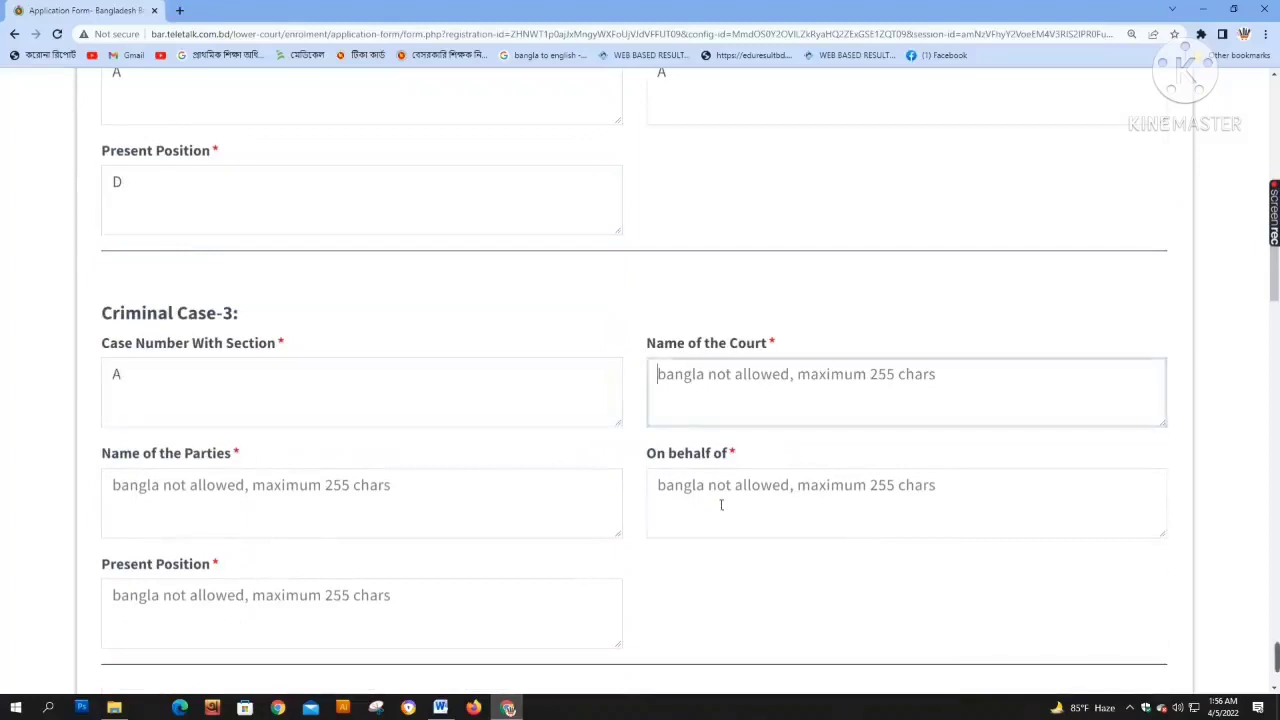
click(720, 504)
click(706, 407)
text(D)
click(726, 514)
click(365, 530)
text(D)
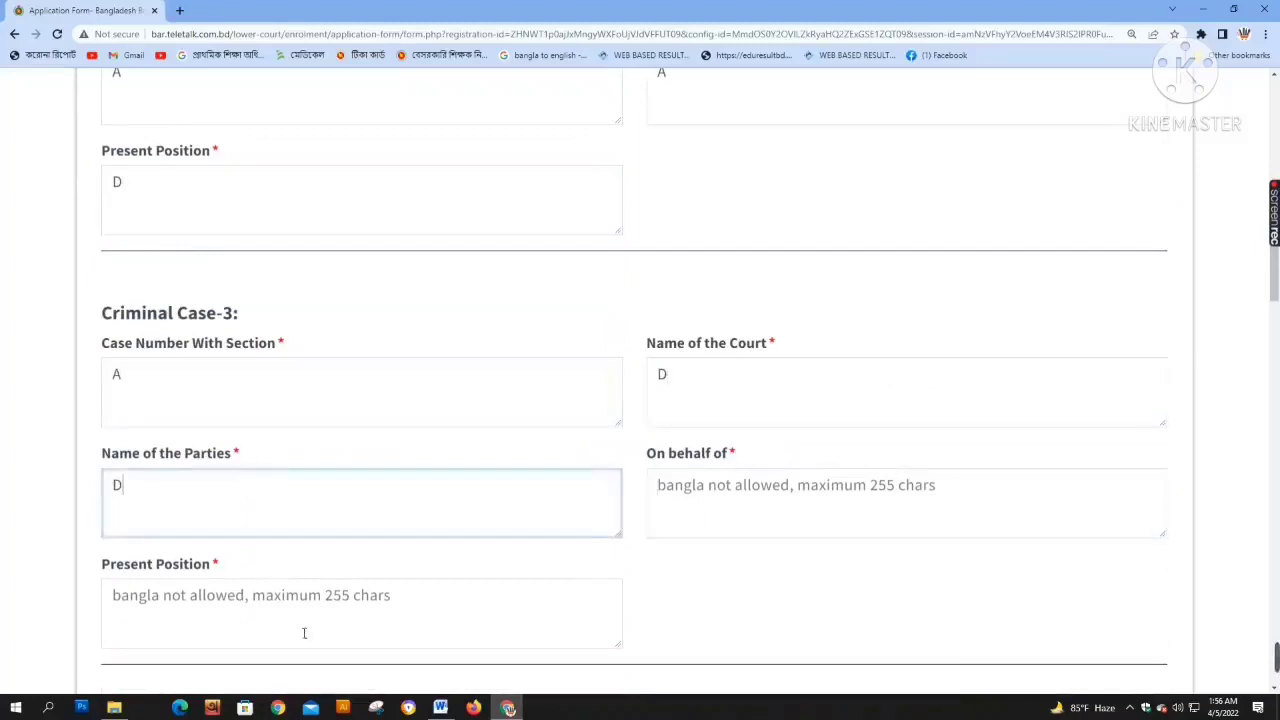
click(304, 633)
text(D)
click(731, 520)
scroll(309, 642, down, 2)
text(D)
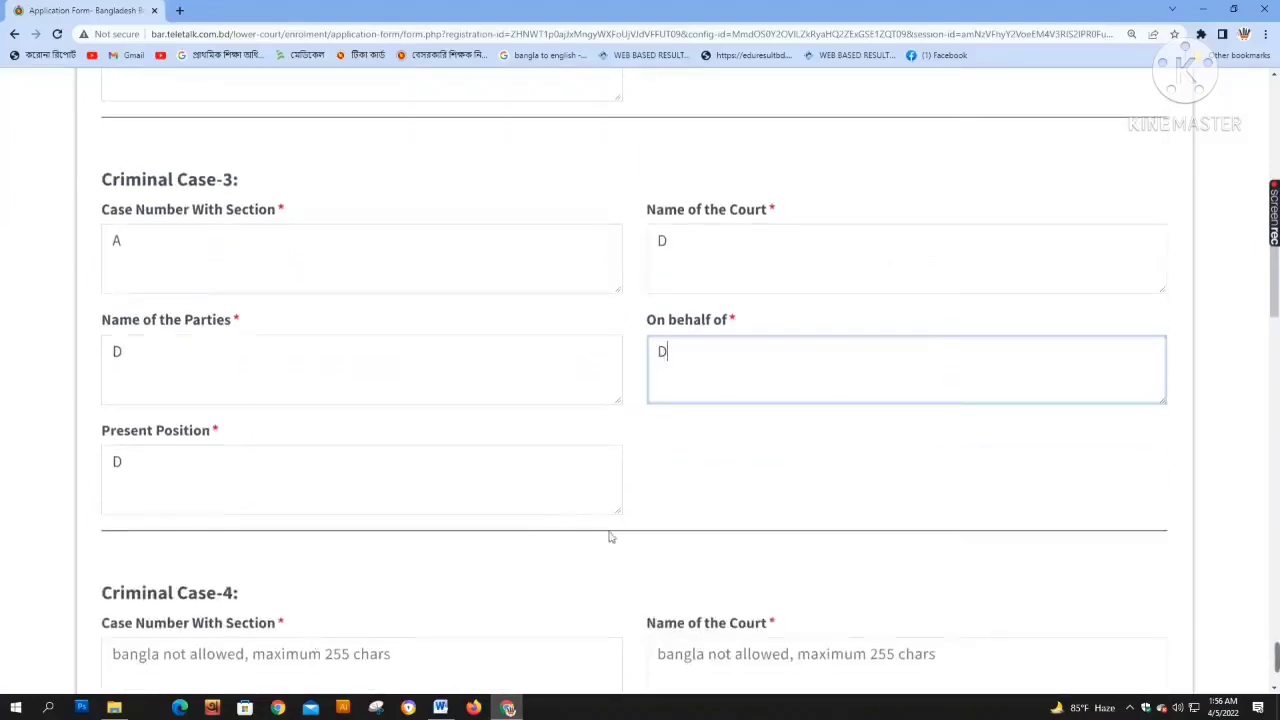
Fill Criminal Case-4's case number, court, parties, On behalf of and present position with D
scroll(460, 560, down, 2)
click(309, 554)
text(D)
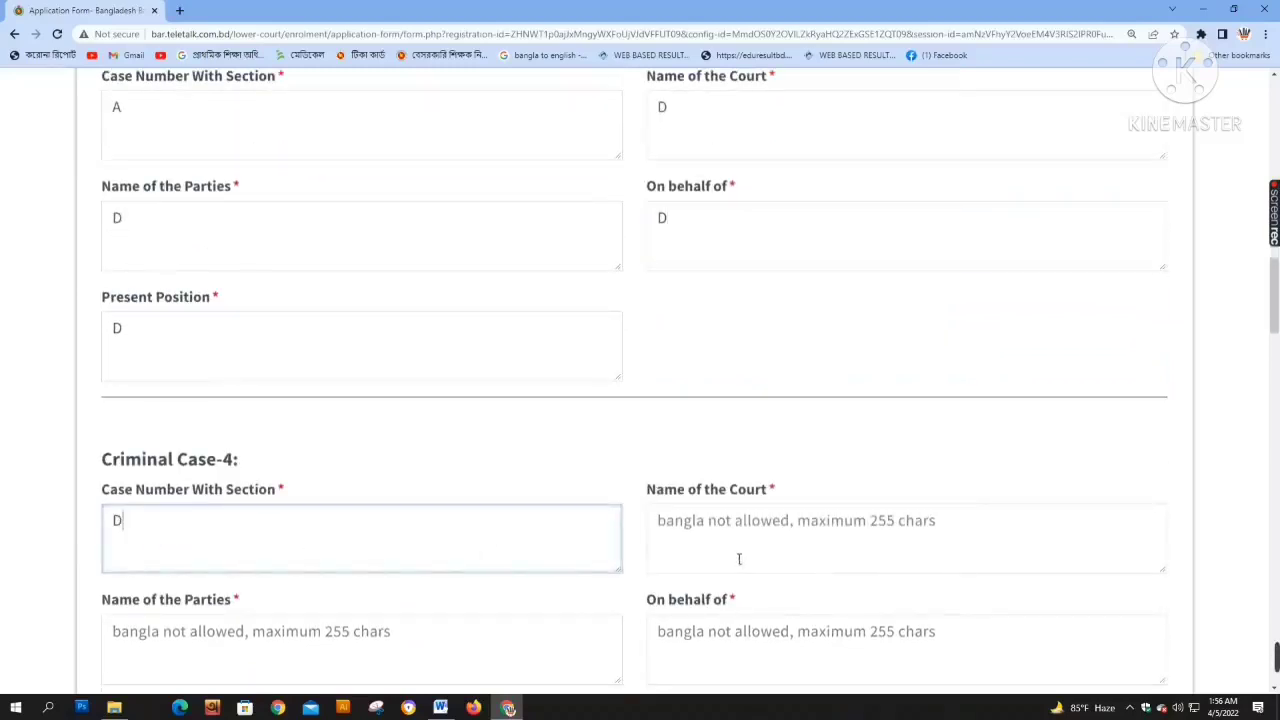
click(737, 557)
text(D)
click(722, 652)
click(393, 660)
text(D)
scroll(564, 622, down, 2)
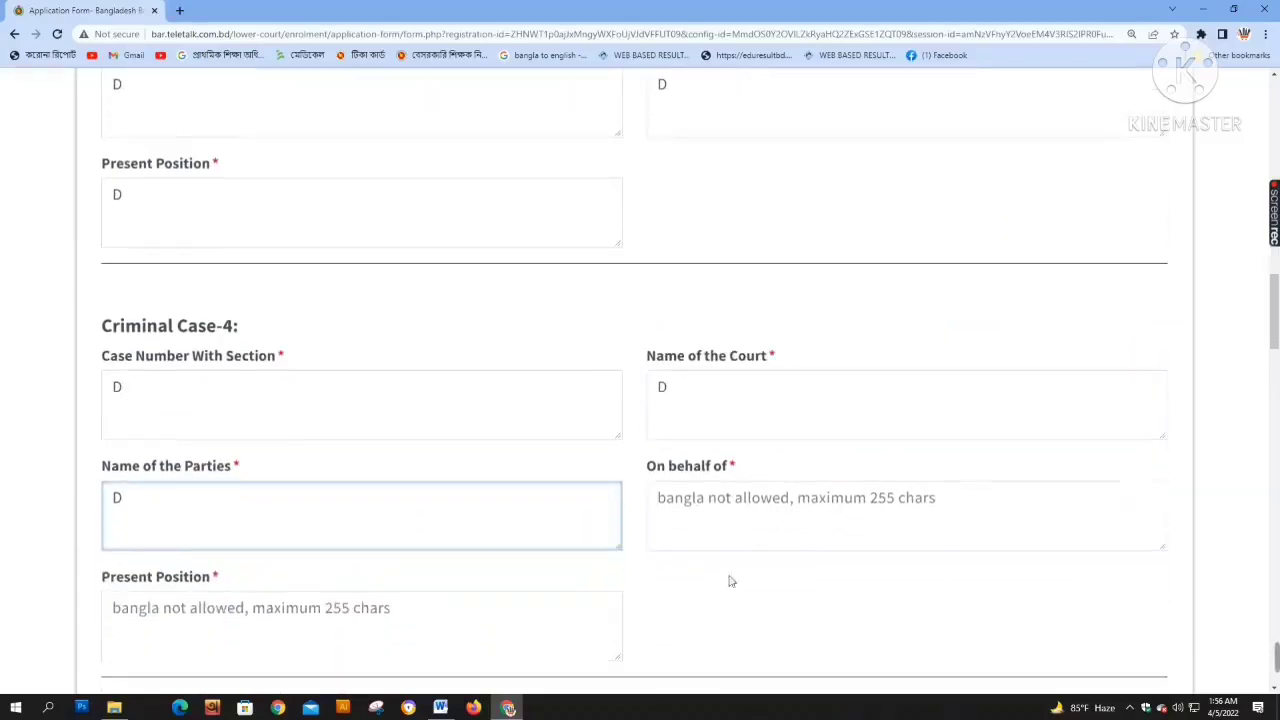
click(748, 517)
text(D)
scroll(487, 553, down, 2)
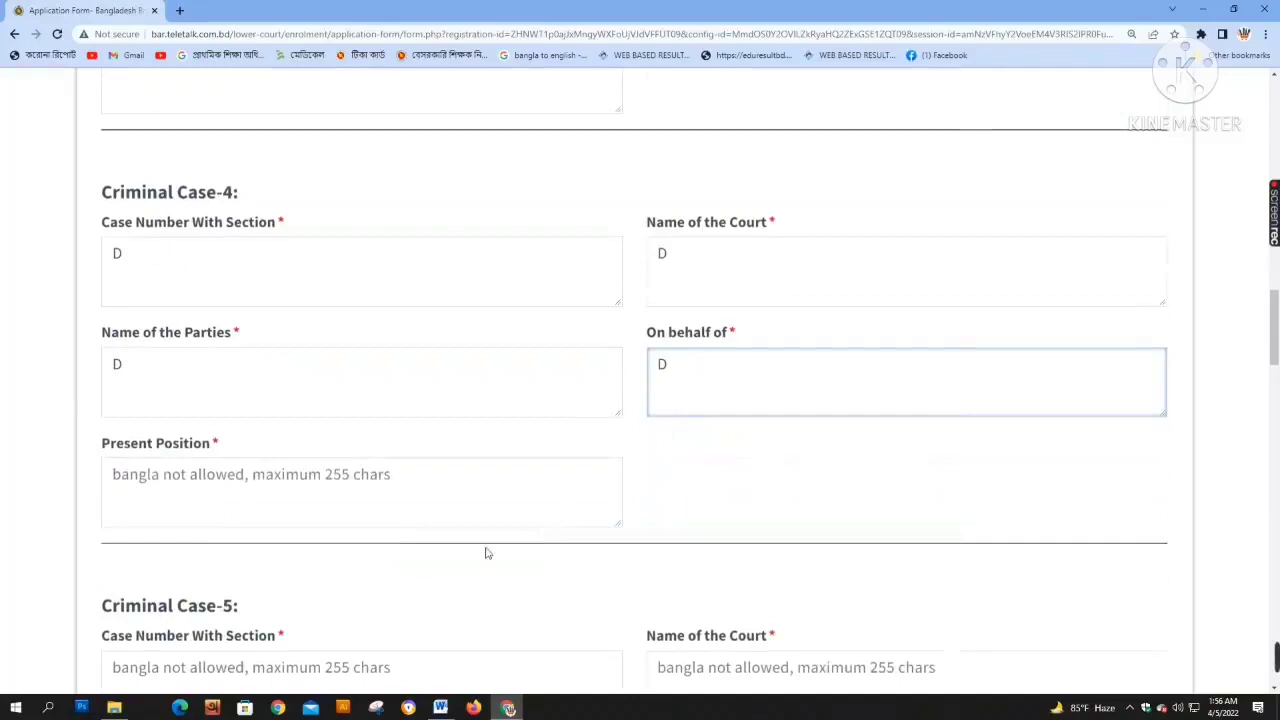
click(346, 501)
text(D)
Fill Criminal Case-5's case number, On behalf of, court, parties and present position with D
scroll(456, 389, down, 3)
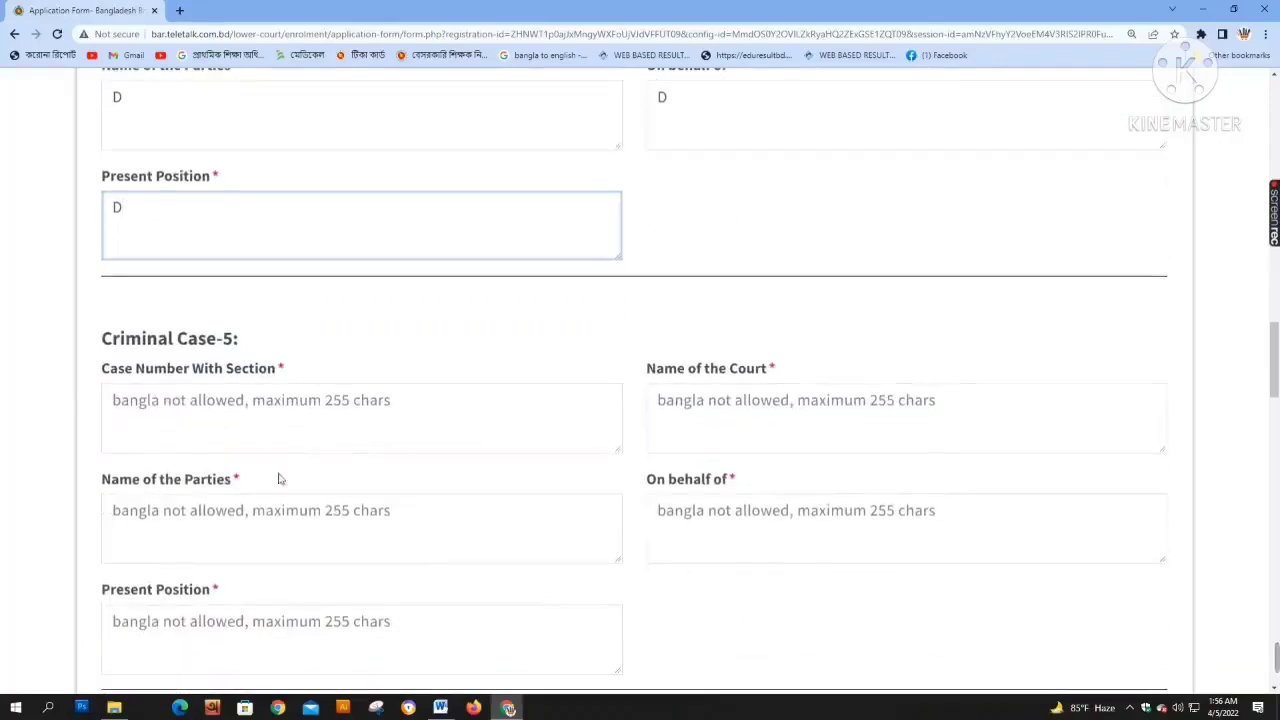
click(540, 437)
text(D)
key(Tab)
click(790, 510)
text(D)
click(682, 430)
text(D)
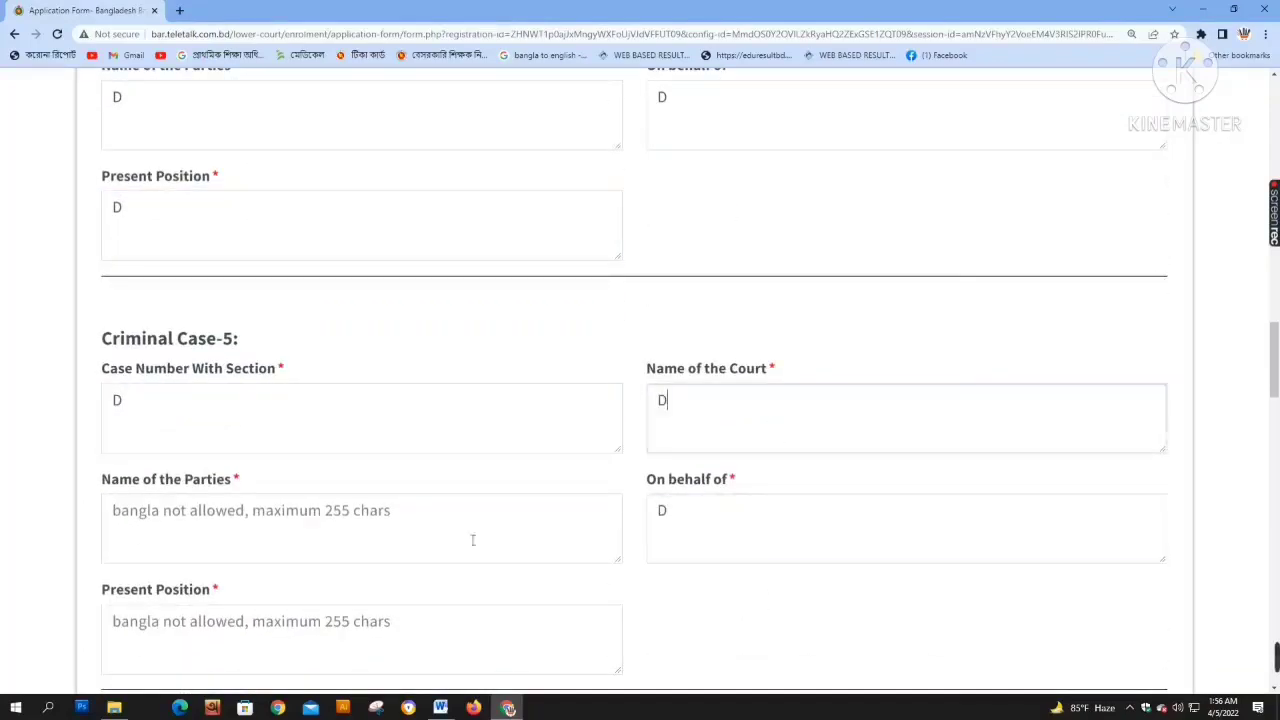
click(381, 547)
text(D)
scroll(399, 562, down, 3)
click(323, 386)
text(D)
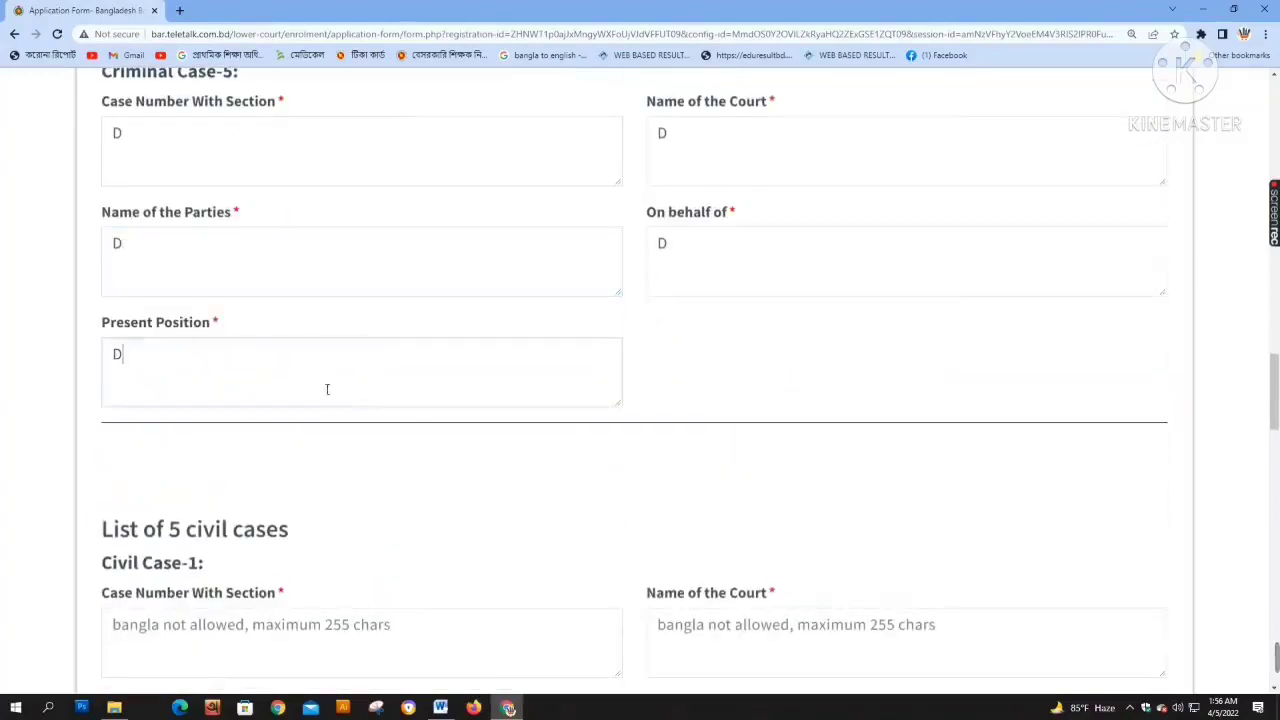
scroll(394, 440, down, 3)
Fill Civil Case-1's case number, On behalf of, parties, court and present position with D
click(271, 372)
text(D)
click(783, 386)
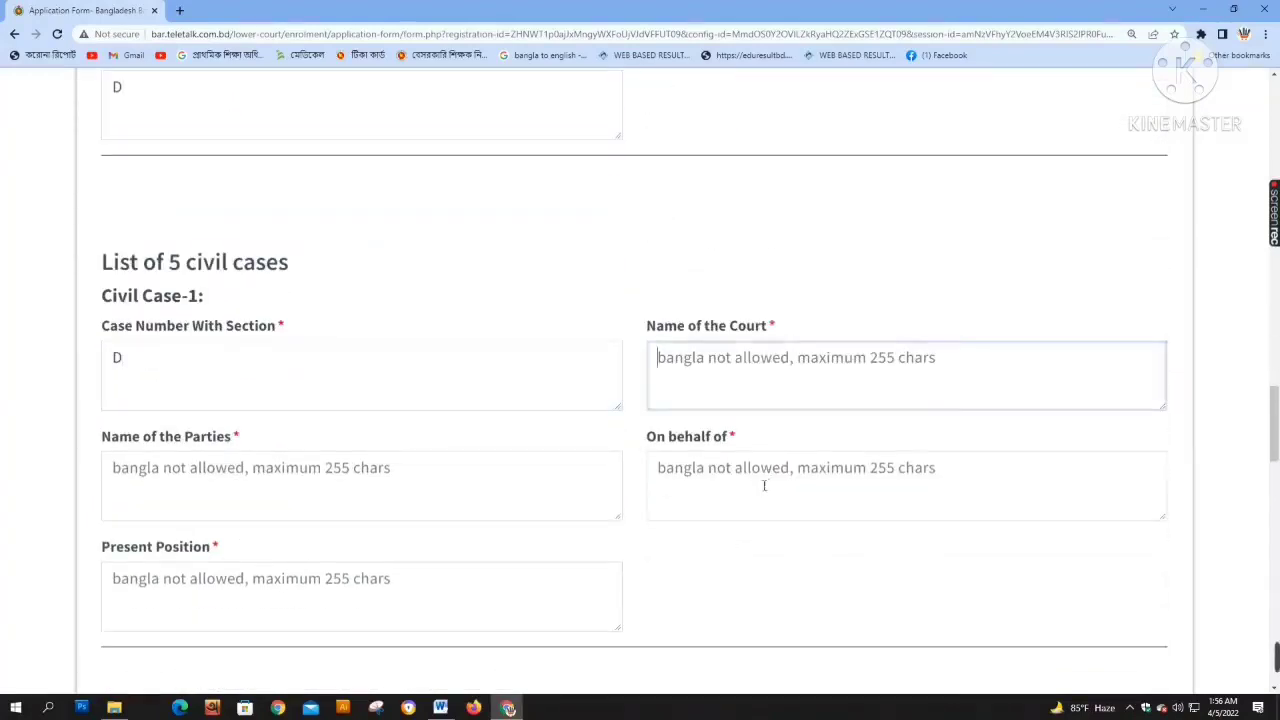
click(760, 486)
text(D)
click(469, 517)
text(D)
click(698, 390)
text(D)
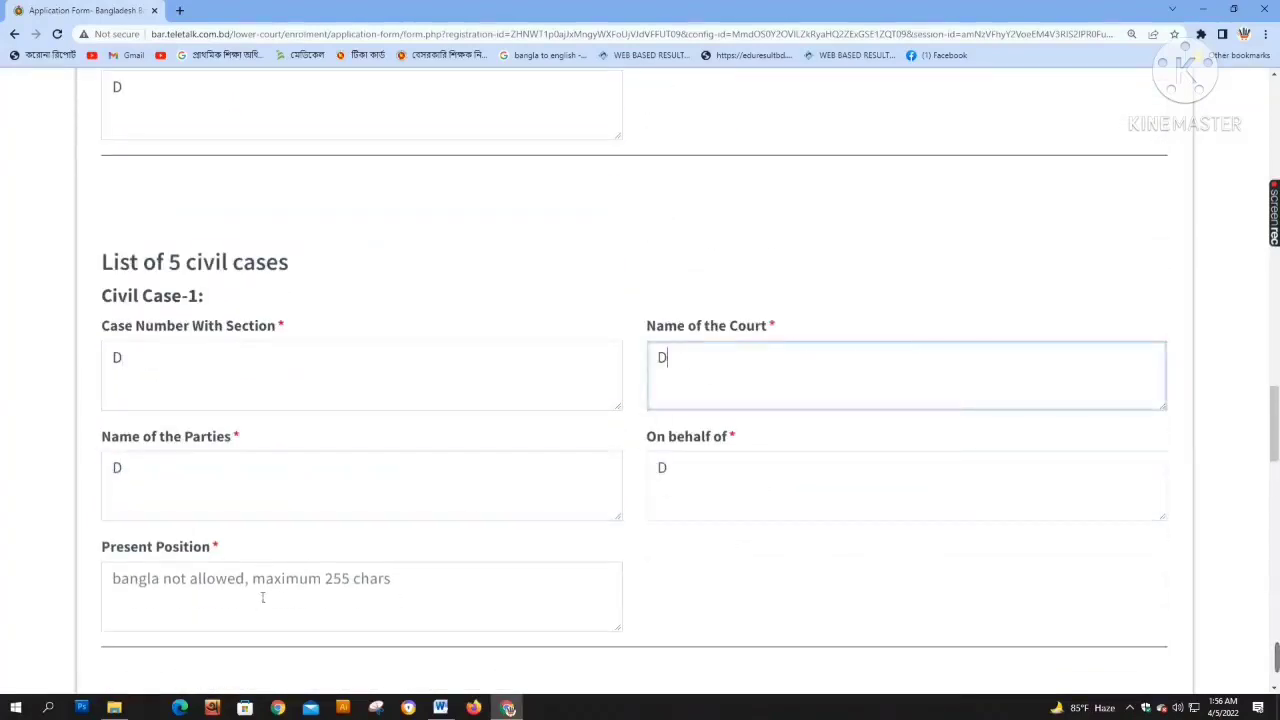
click(263, 600)
scroll(286, 591, down, 3)
text(D)
Fill Civil Case-2's case number, On behalf of, court, parties and present position with D
click(333, 518)
text(D)
click(709, 546)
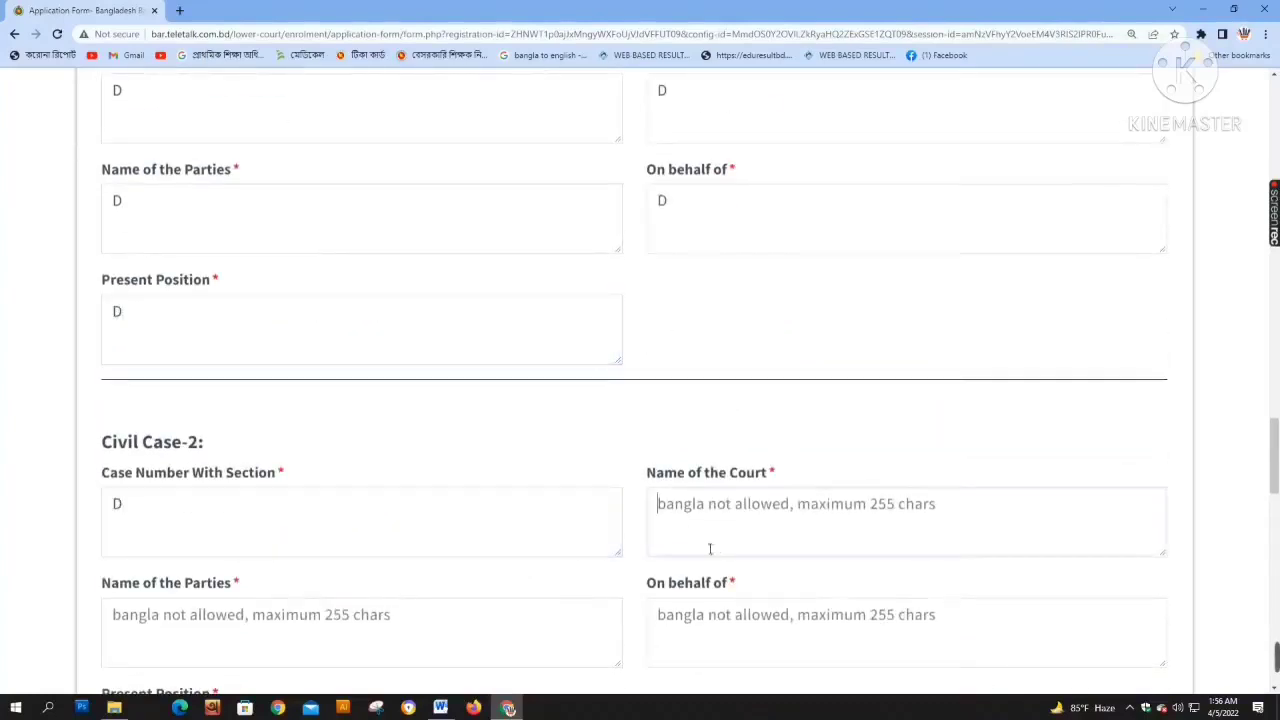
click(737, 614)
text(D)
click(660, 546)
text(D)
click(263, 655)
text(D)
scroll(326, 646, down, 3)
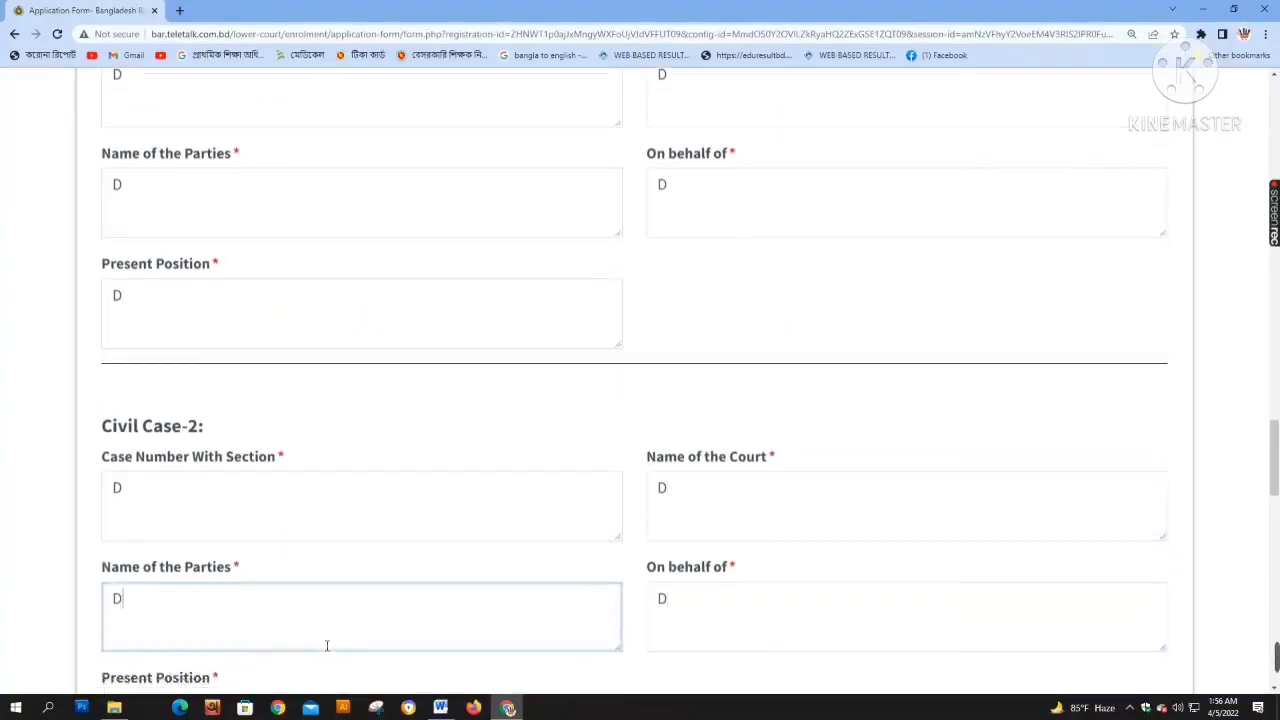
click(237, 440)
text(D)
Fill Civil Case-3's case number, court, parties and present position fields with D
click(283, 611)
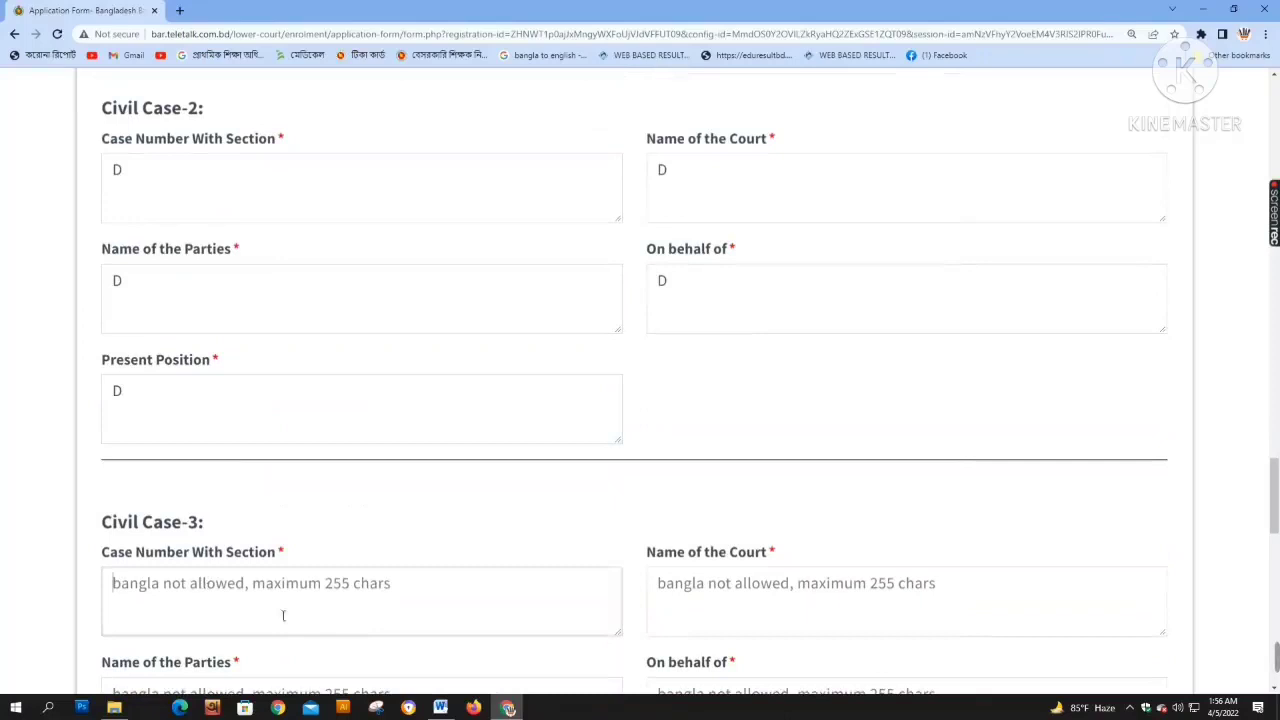
text(D)
click(703, 609)
scroll(728, 600, down, 2)
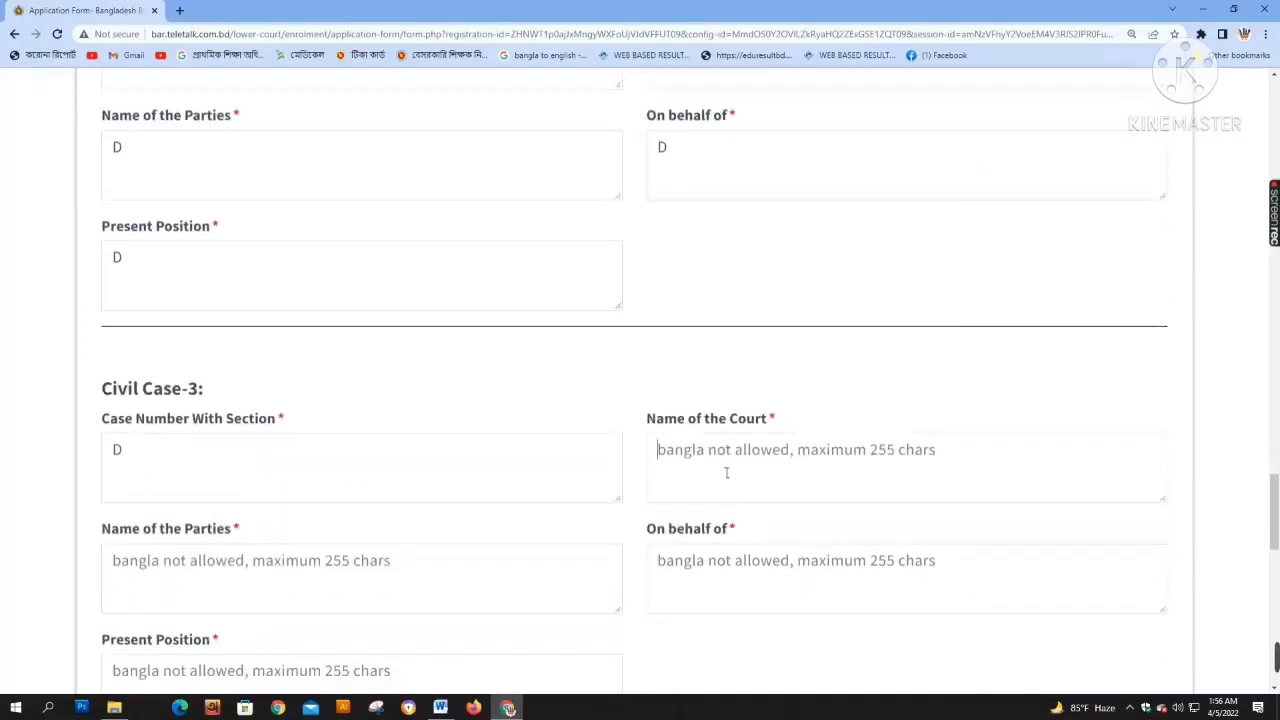
text(D)
click(717, 586)
click(355, 588)
text(D)
scroll(454, 568, down, 2)
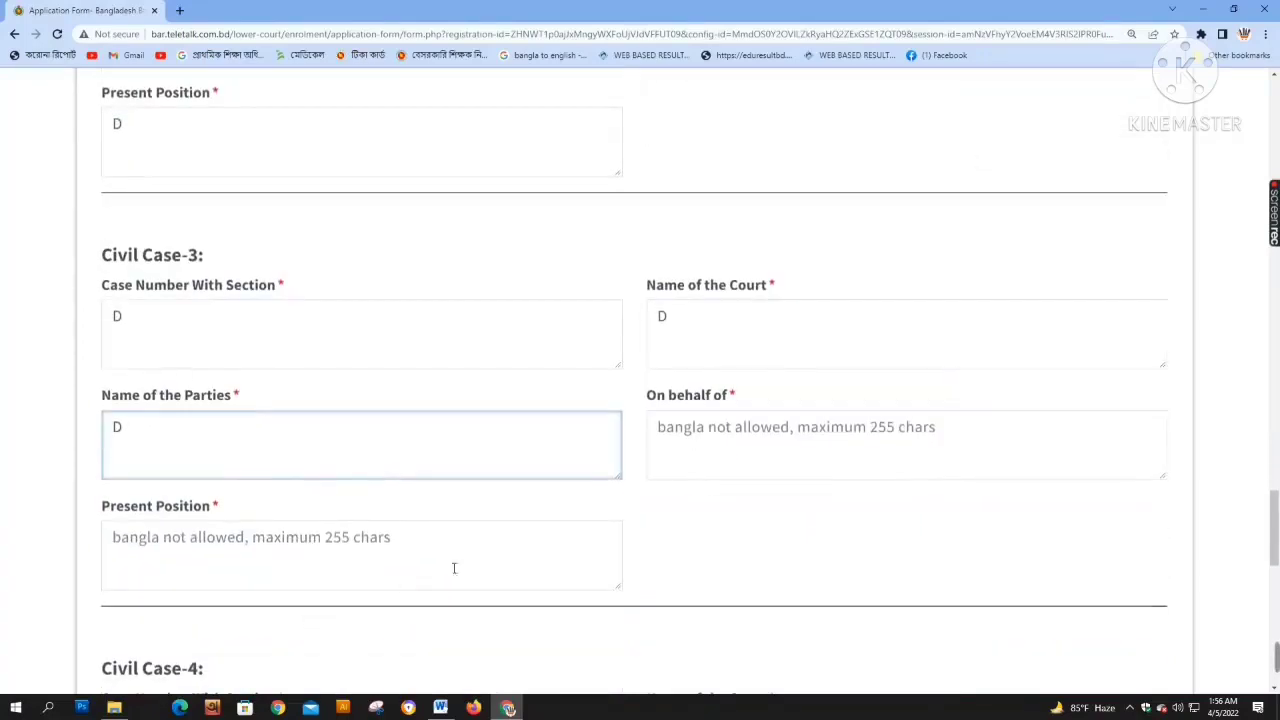
click(300, 564)
text(D)
Fill Civil Case-4's case number, court, On behalf of, parties and present position with D
scroll(340, 540, down, 4)
click(300, 489)
text(D)
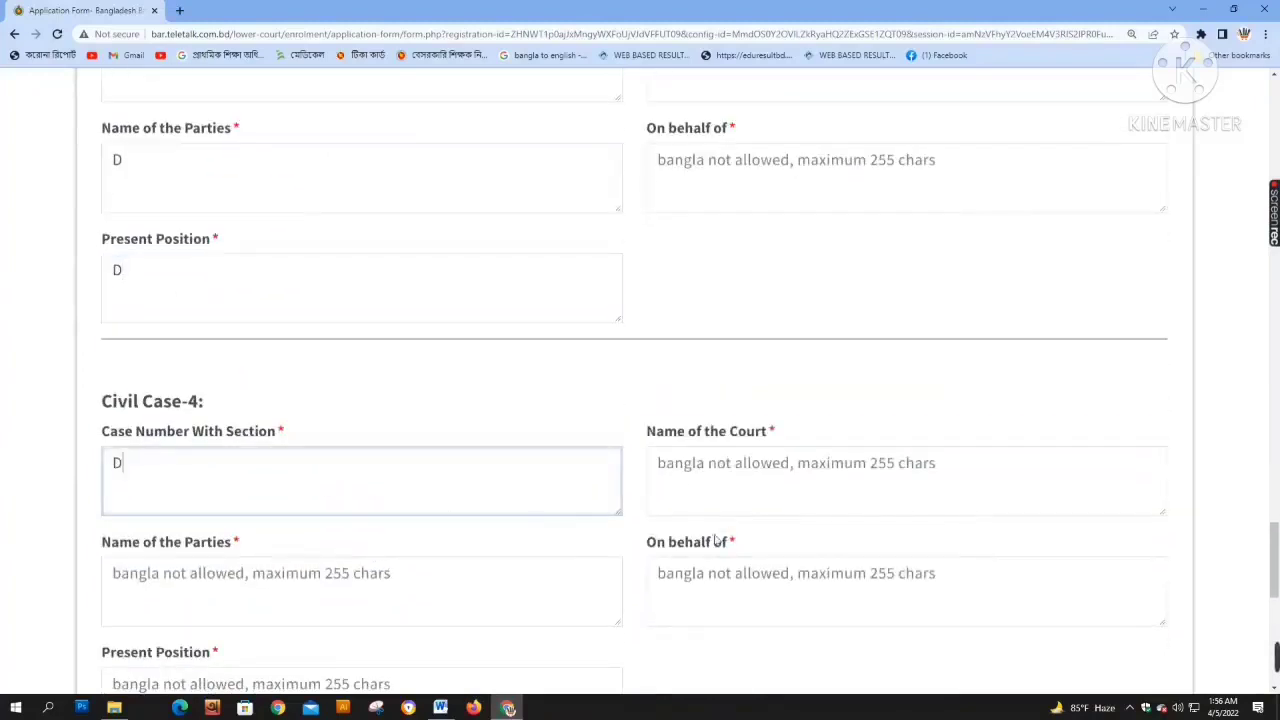
click(737, 506)
text(D)
click(737, 584)
text(D)
click(384, 612)
text(D)
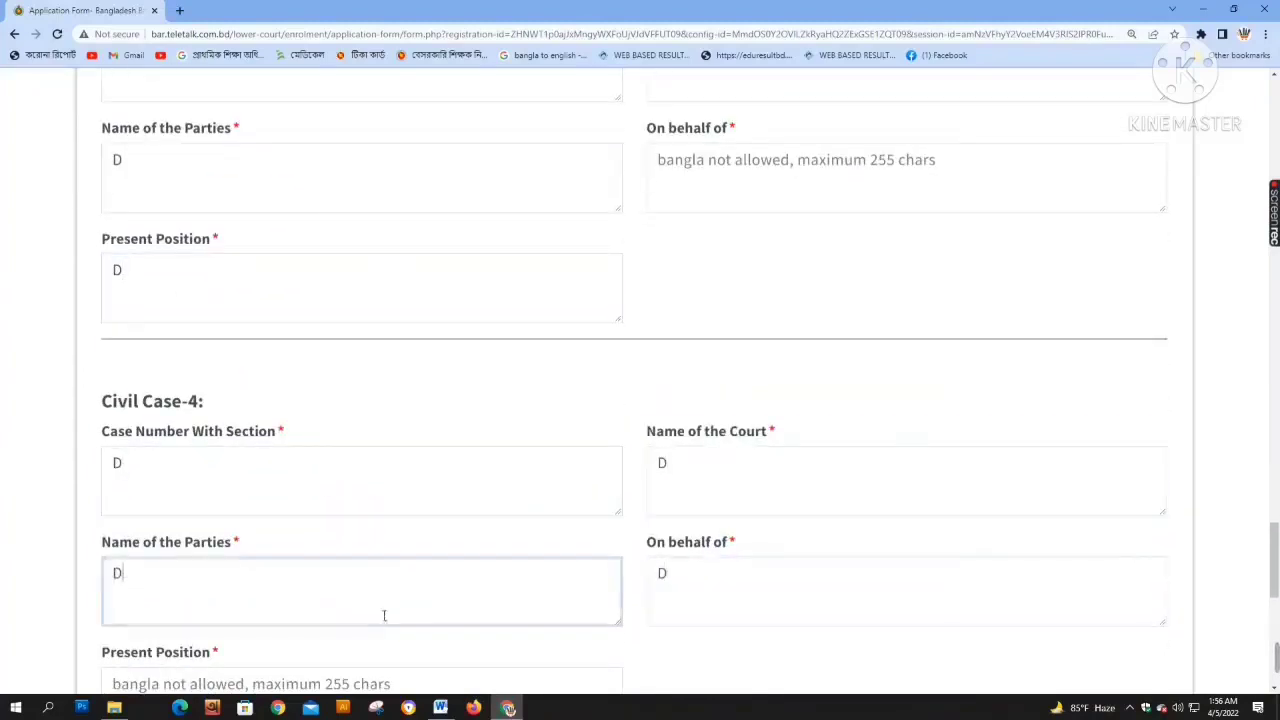
scroll(379, 618, down, 3)
click(314, 489)
text(D)
Fill Civil Case-5 with D in each field and DD in On behalf of
scroll(503, 583, down, 3)
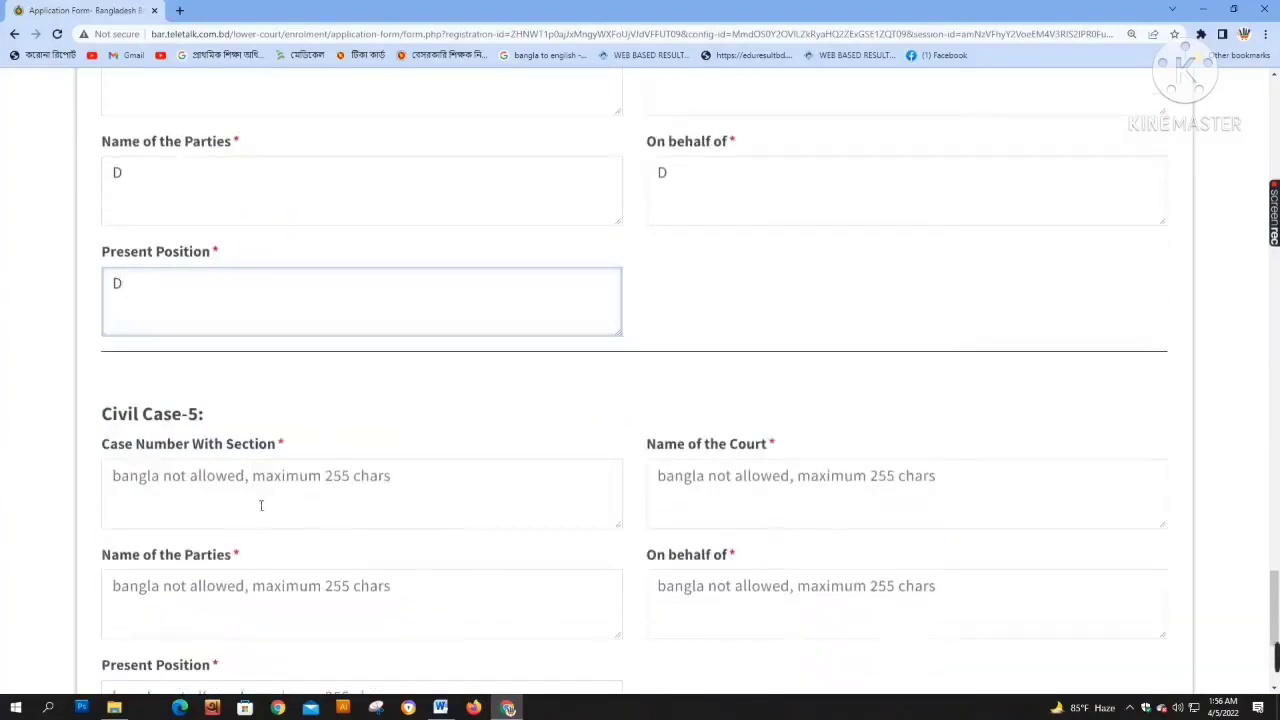
click(260, 503)
text(D)
click(714, 586)
text(DD)
click(700, 505)
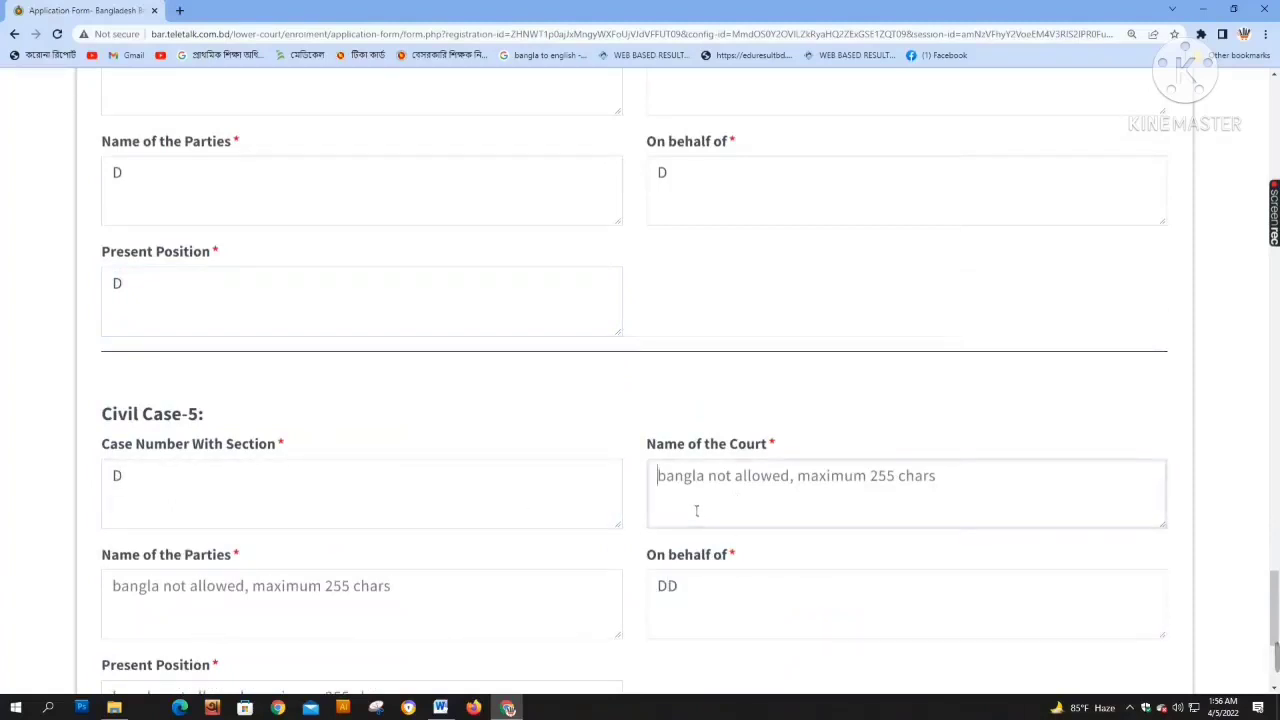
text(D)
click(382, 608)
text(D)
scroll(243, 486, down, 4)
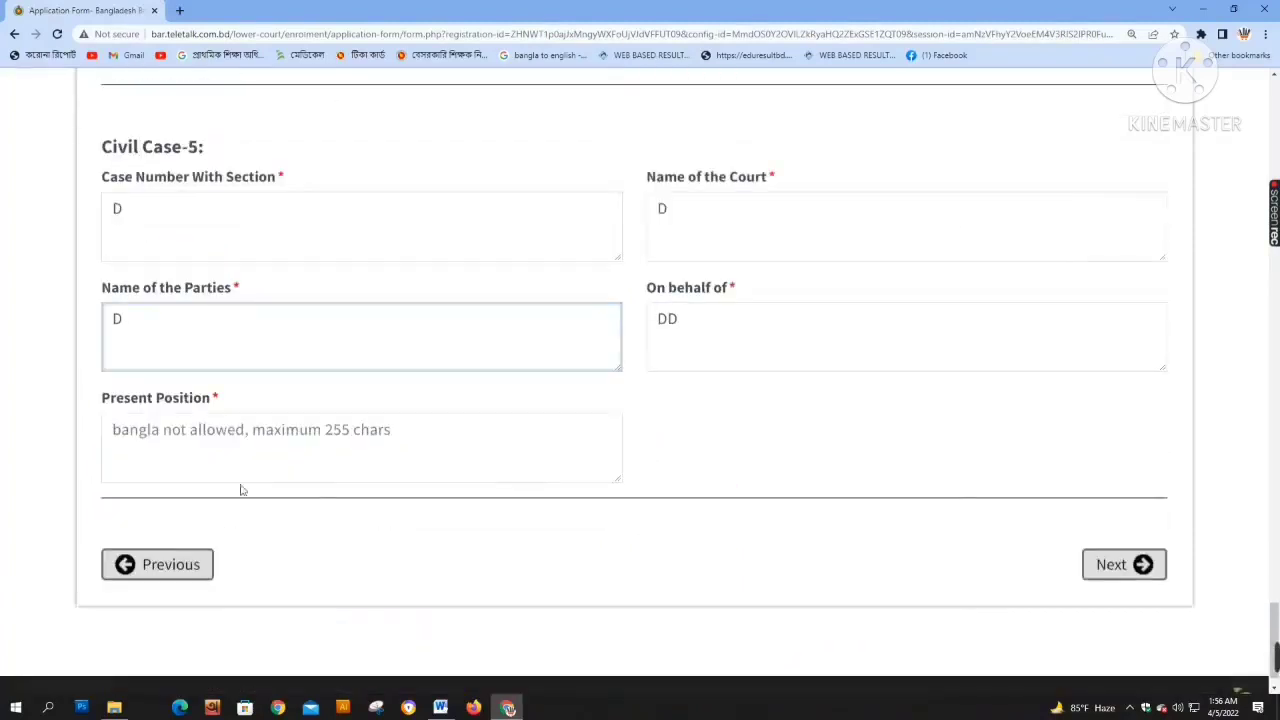
click(248, 476)
text(D)
scroll(460, 580, up, 4)
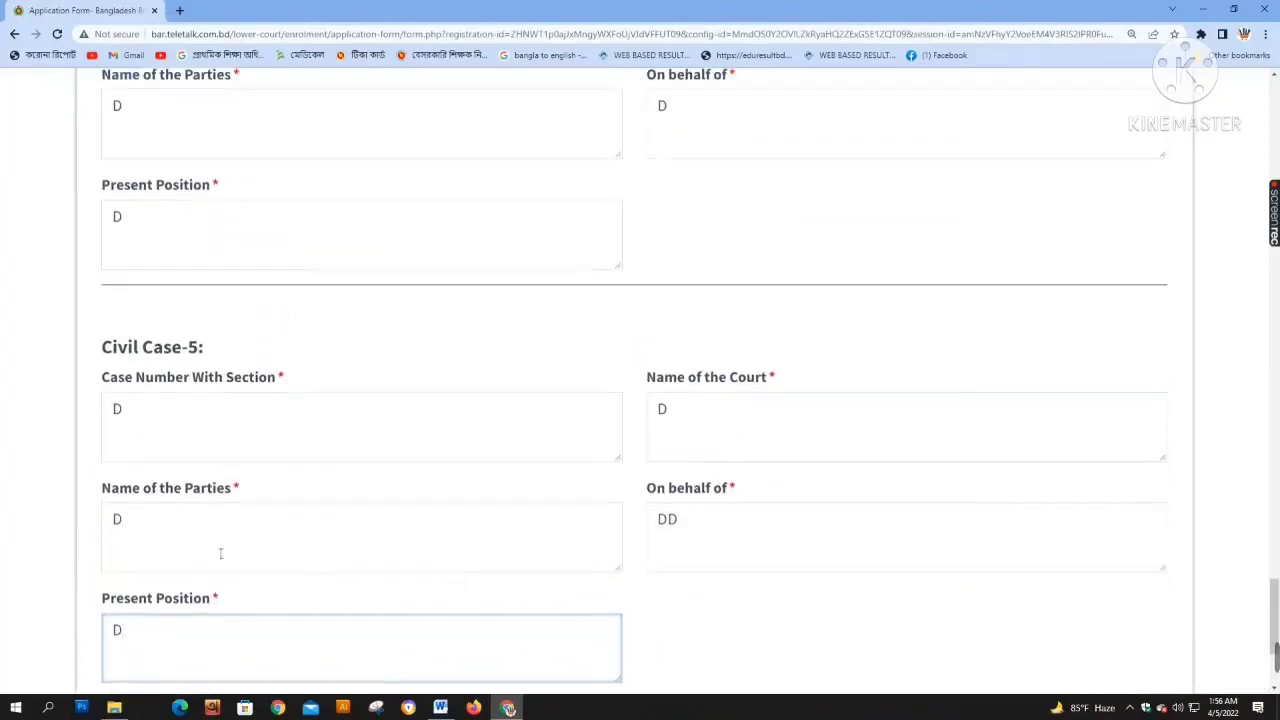
scroll(268, 395, up, 20)
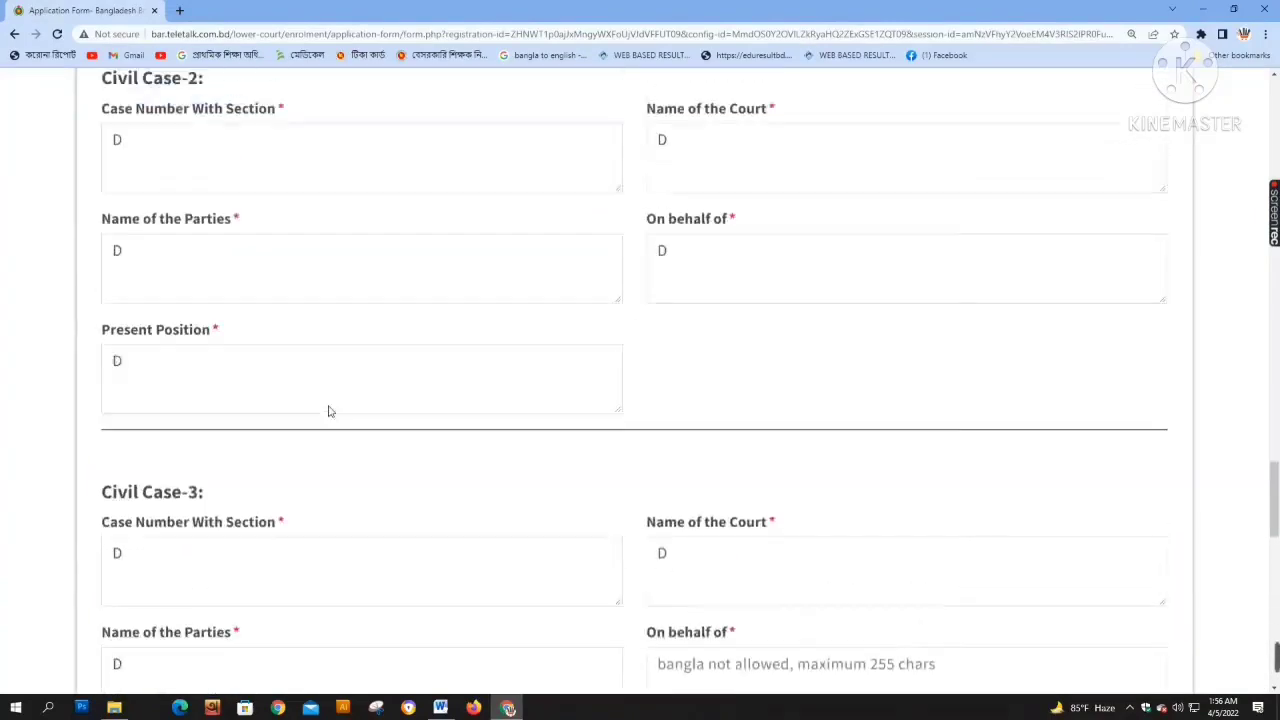
scroll(329, 411, up, 10)
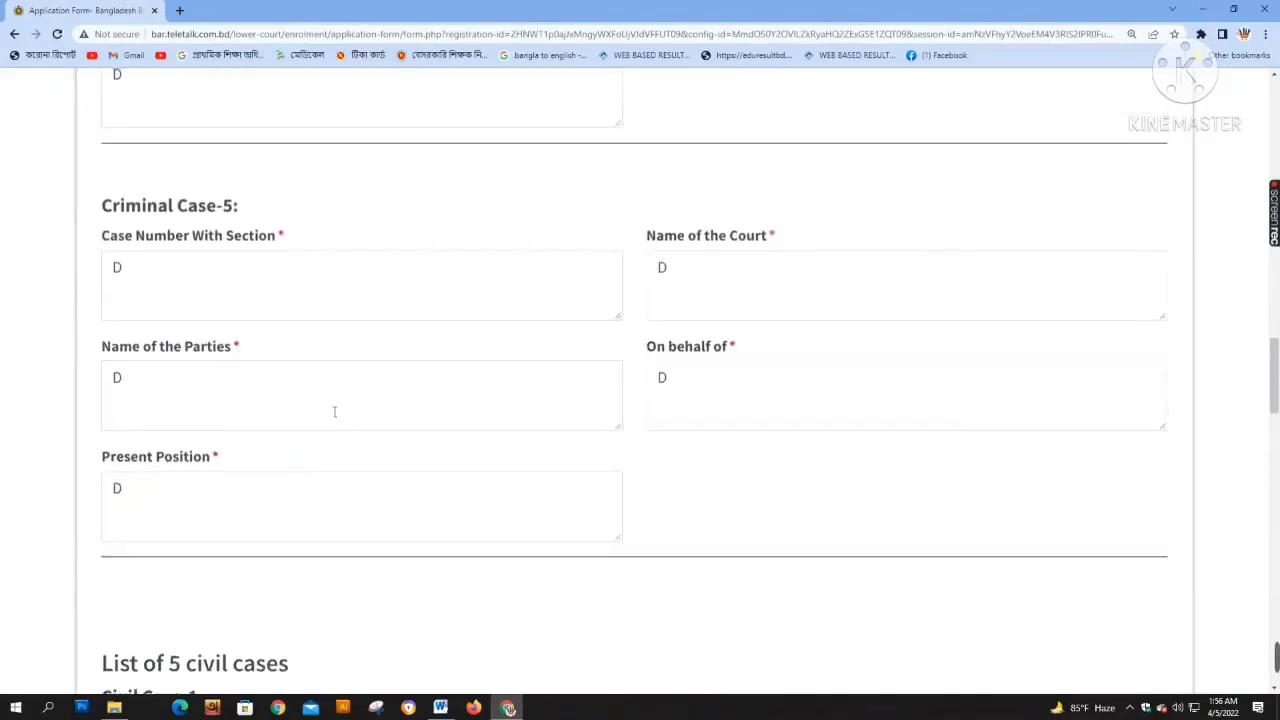
scroll(334, 411, up, 3)
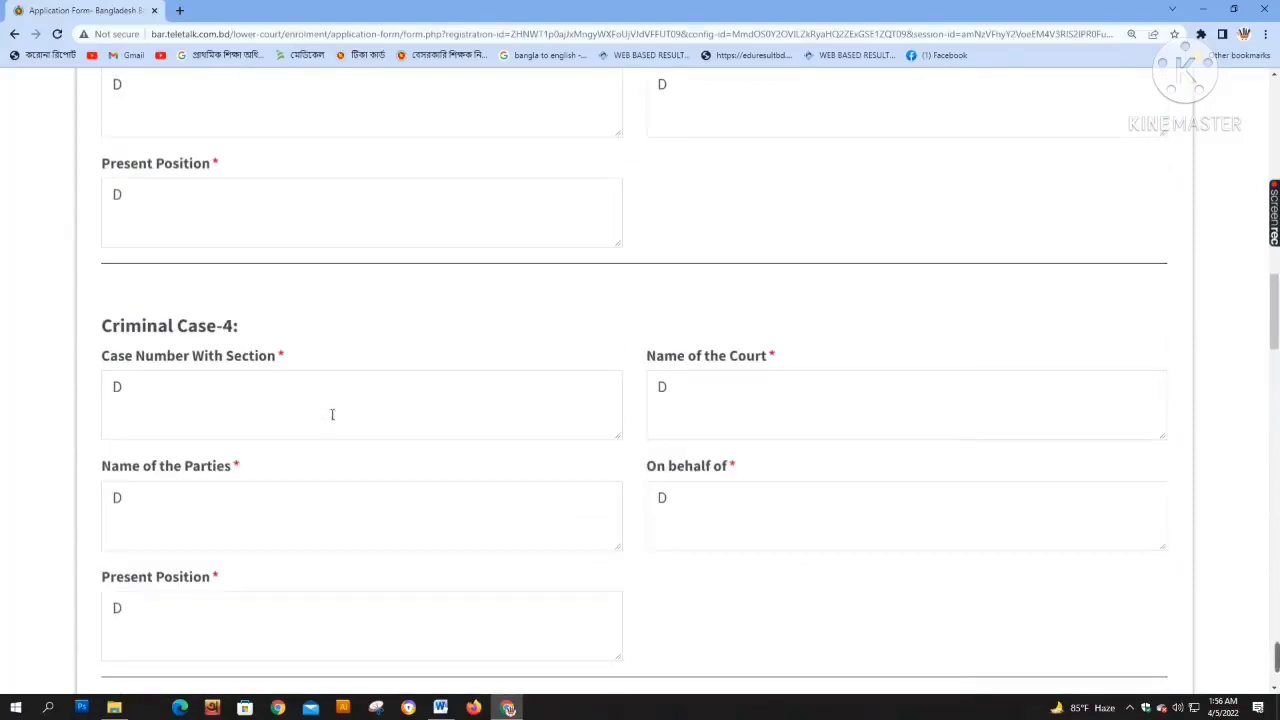
scroll(332, 414, down, 8)
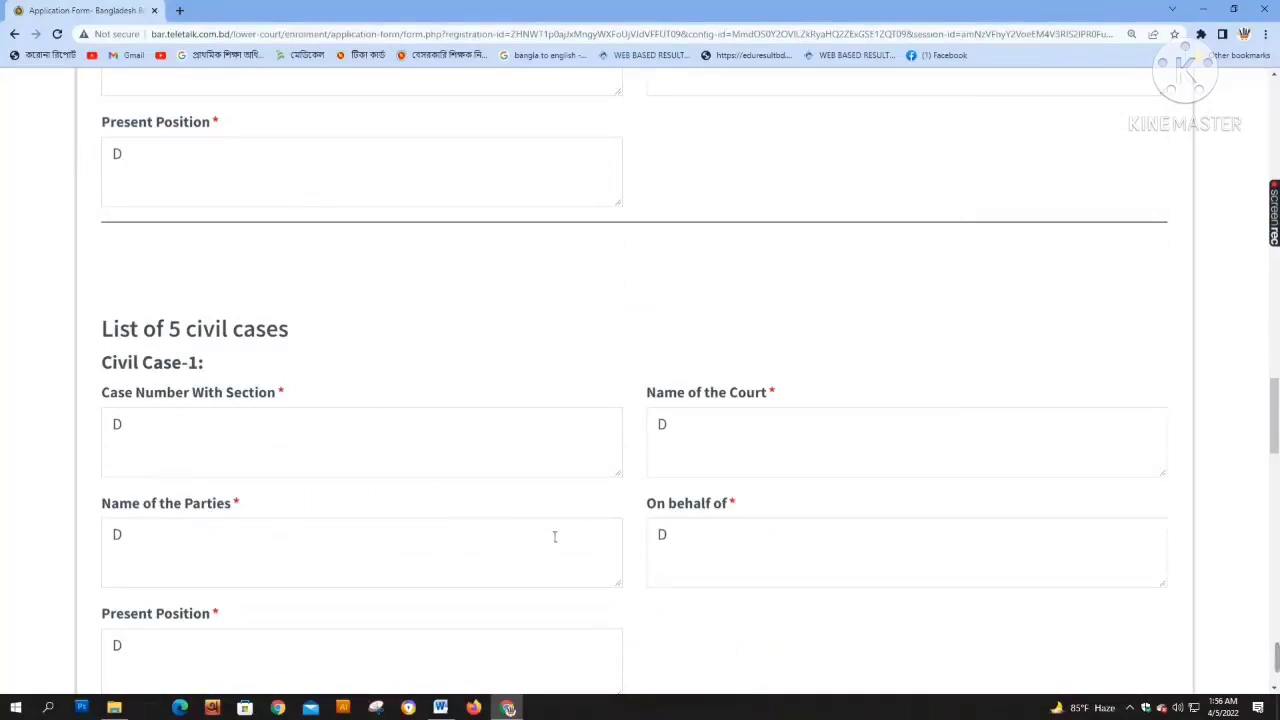
scroll(554, 537, down, 4)
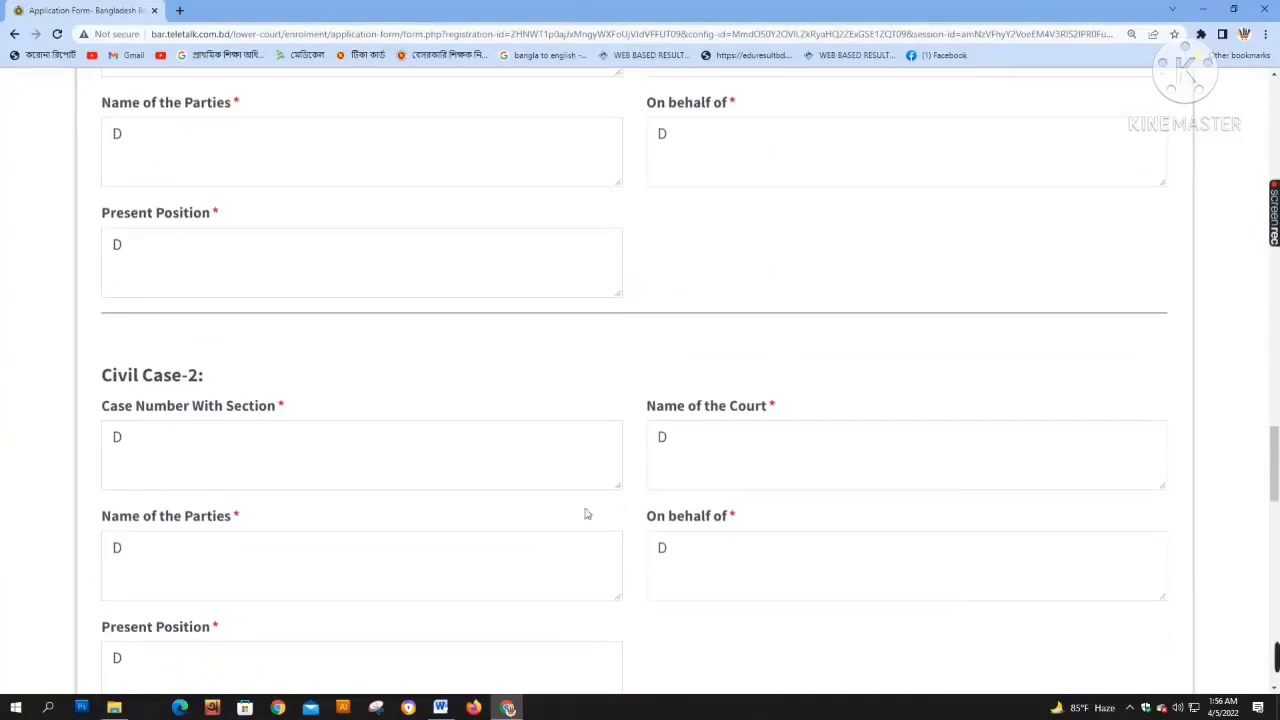
scroll(521, 625, down, 10)
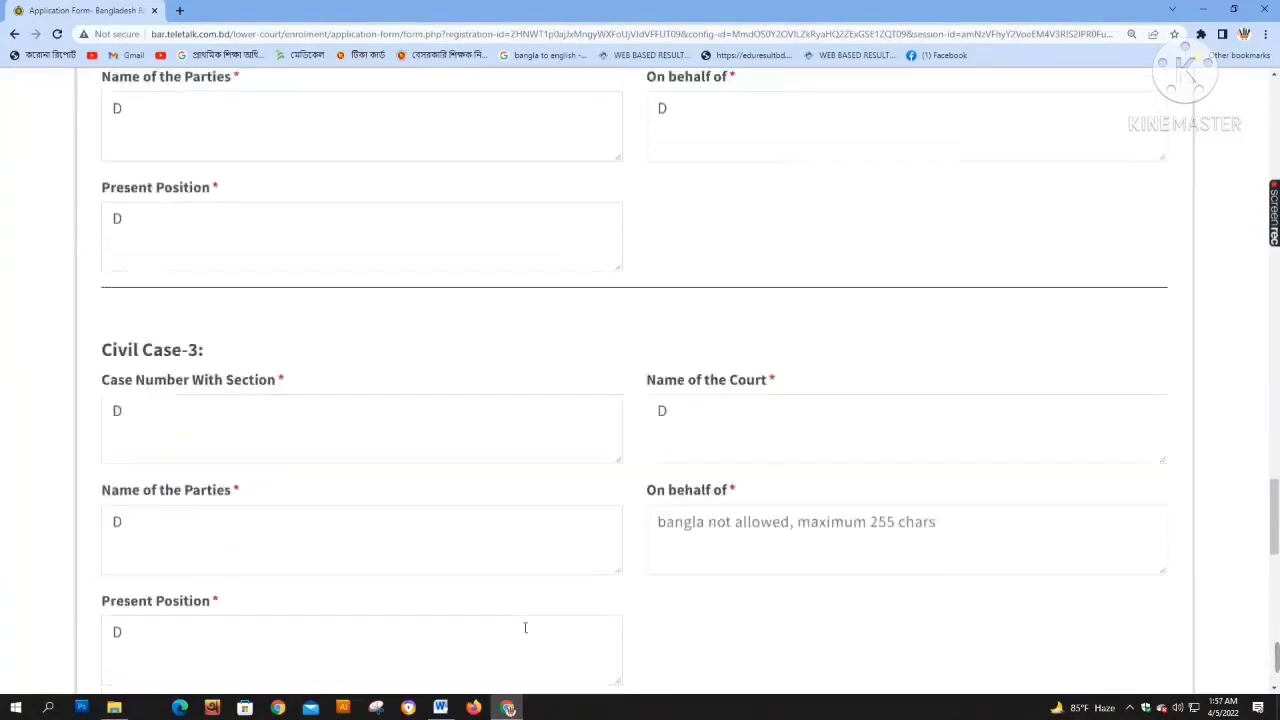
scroll(528, 623, down, 2)
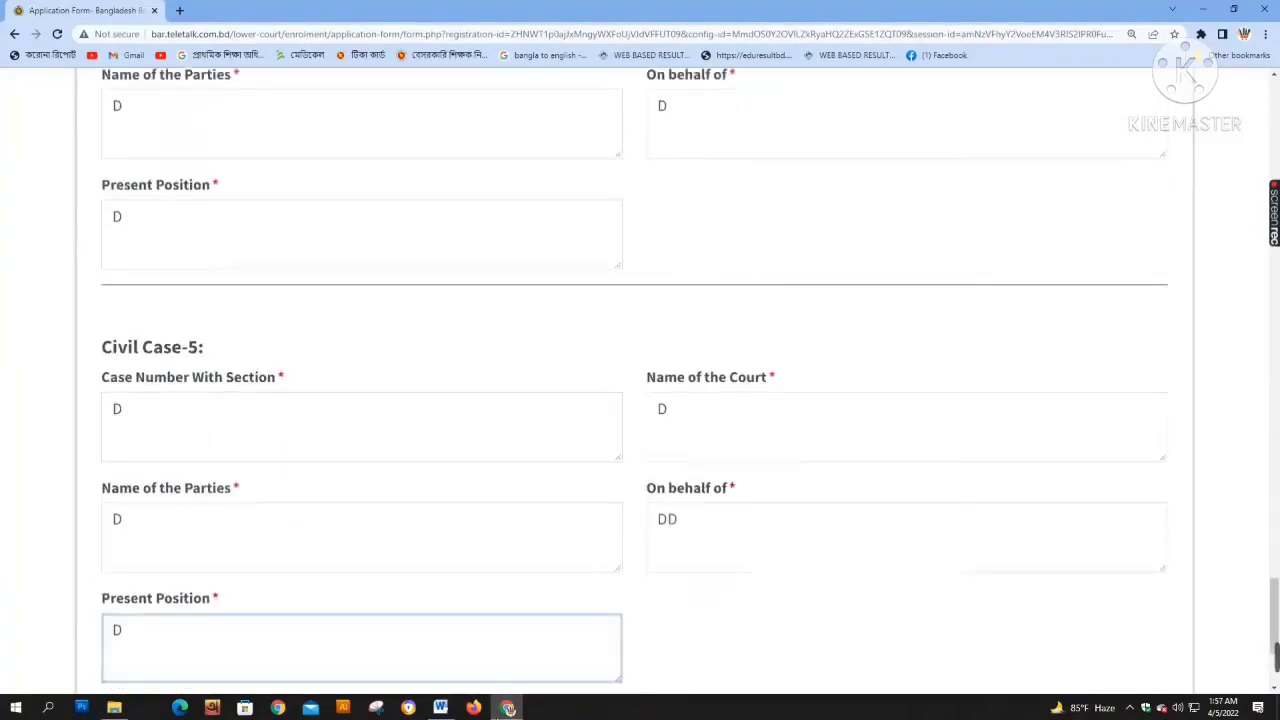
click(443, 707)
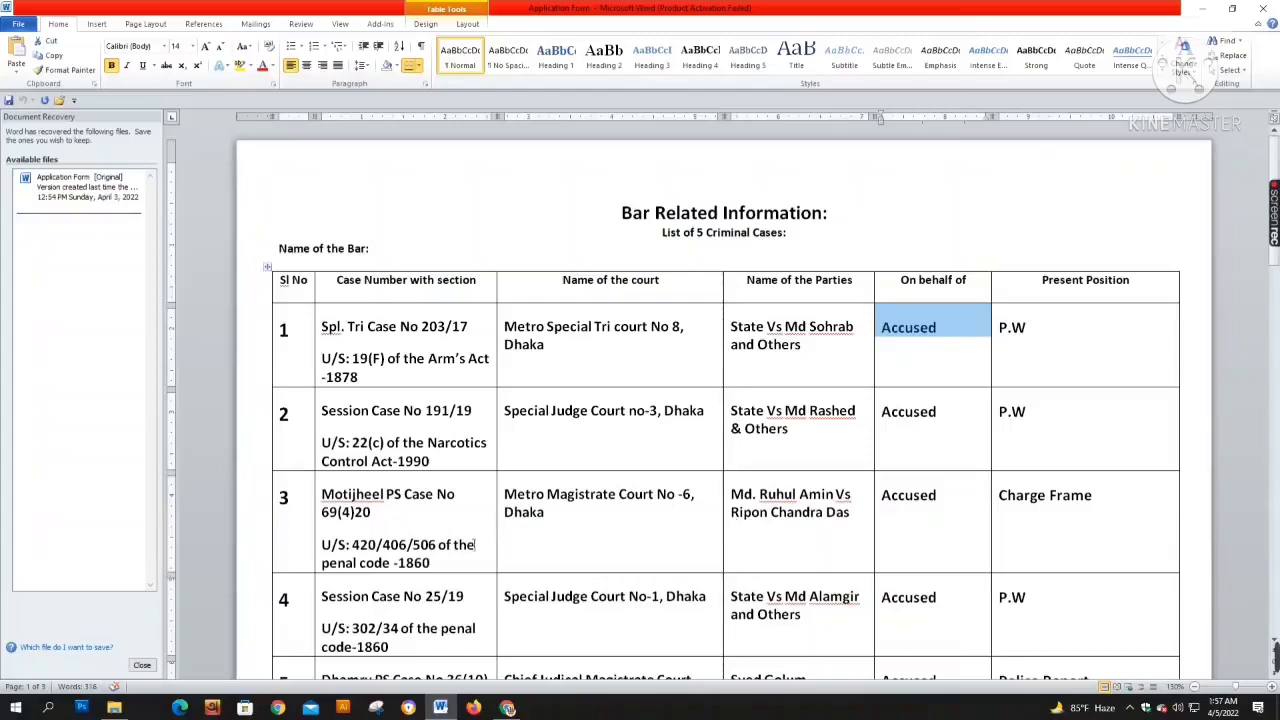
click(1203, 8)
scroll(526, 441, down, 3)
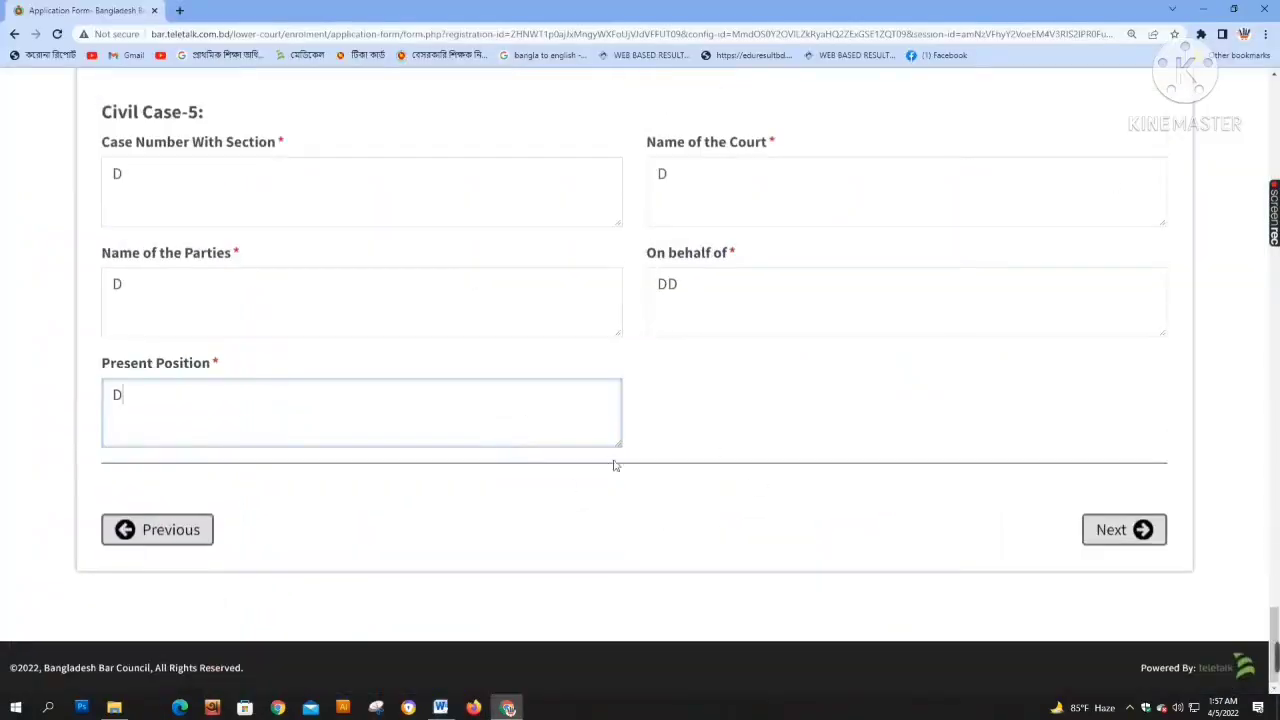
After the English-only warning on Next, delete the period after 'Spl' in Criminal Case-1's case number
click(1133, 537)
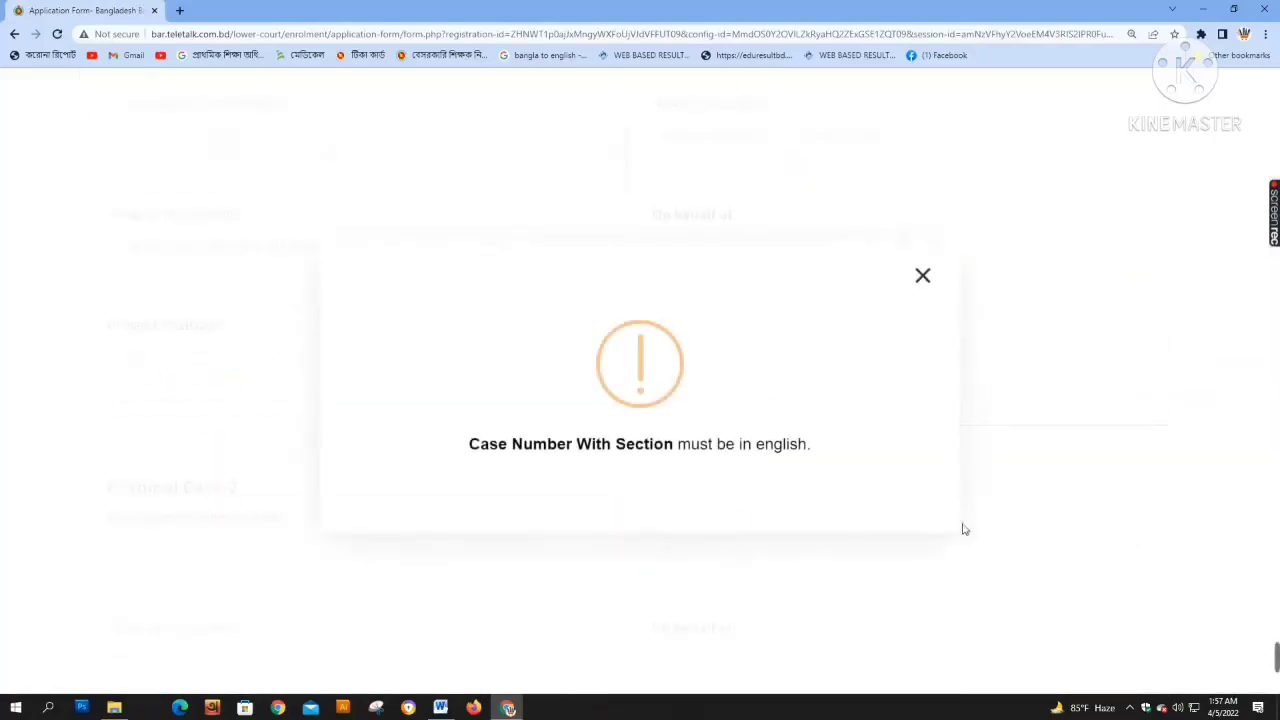
click(922, 276)
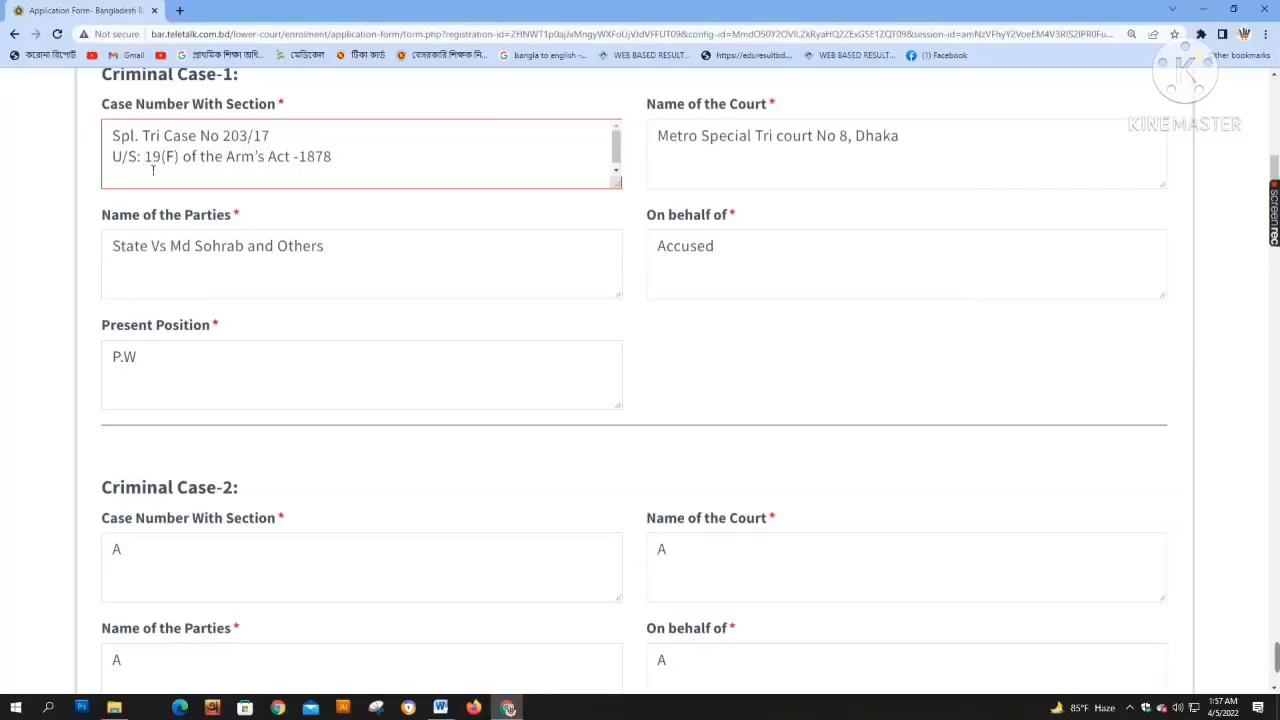
scroll(181, 184, up, 1)
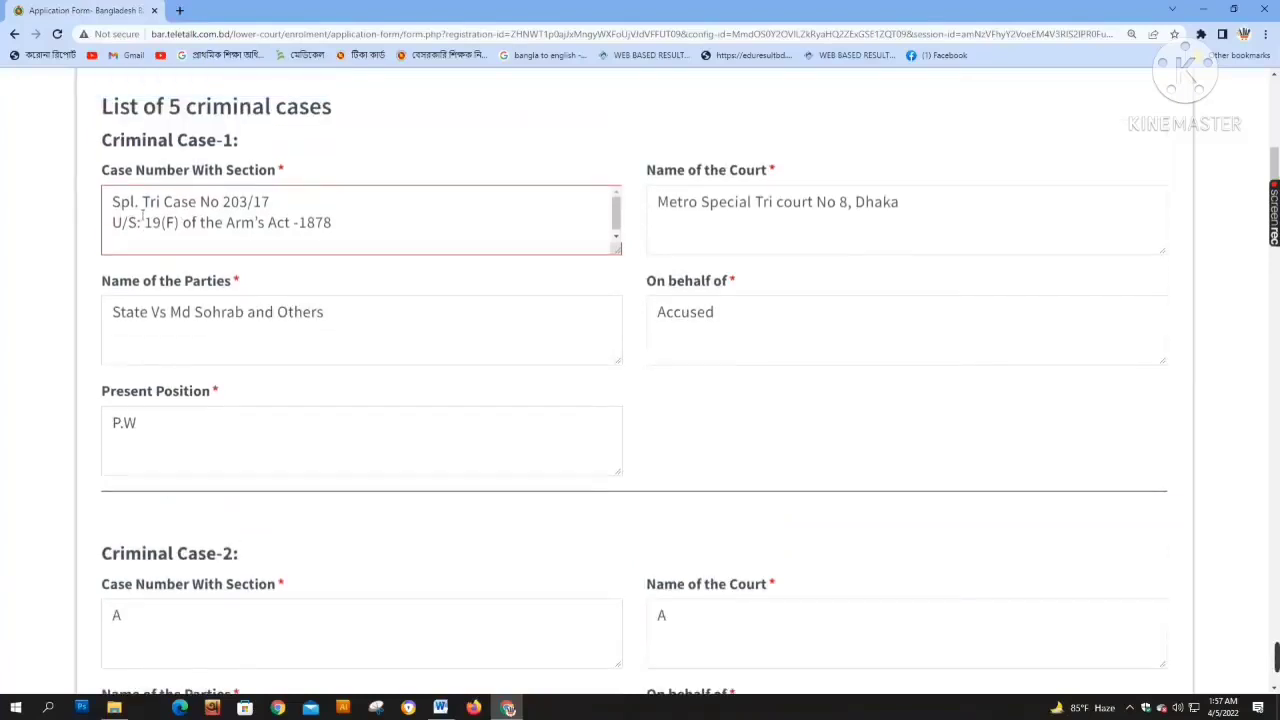
click(145, 207)
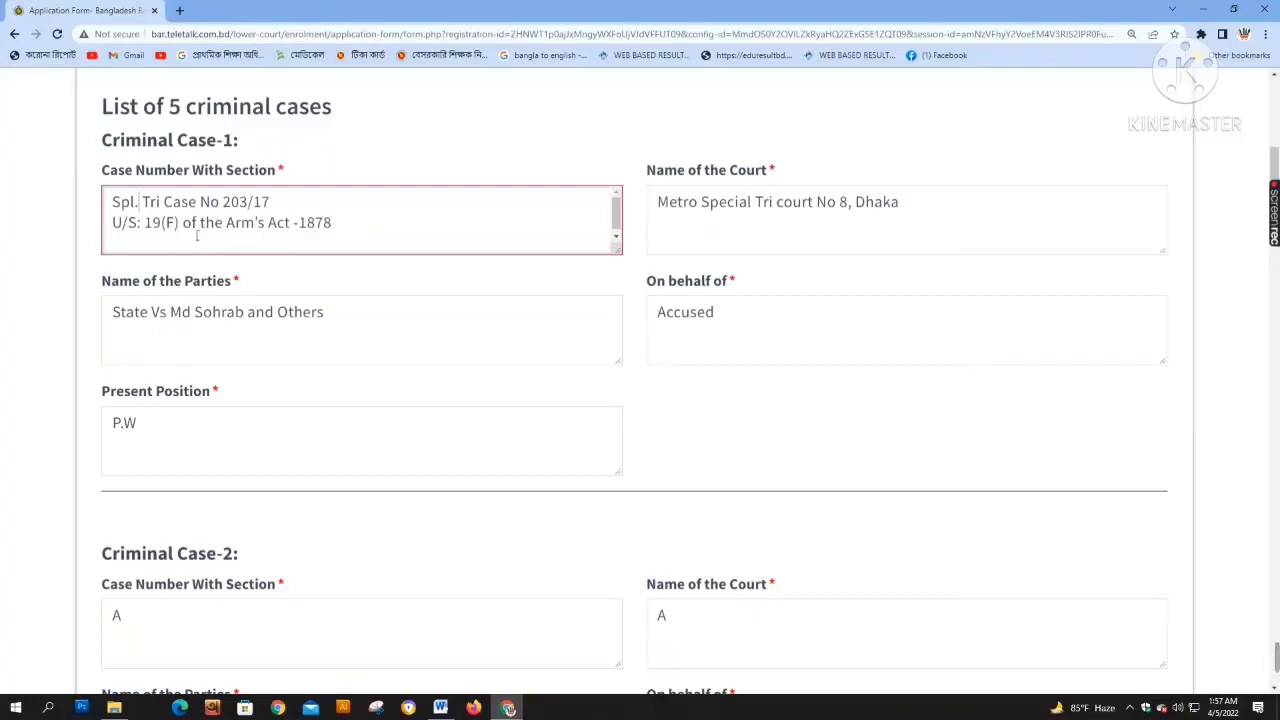
key(BackSpace)
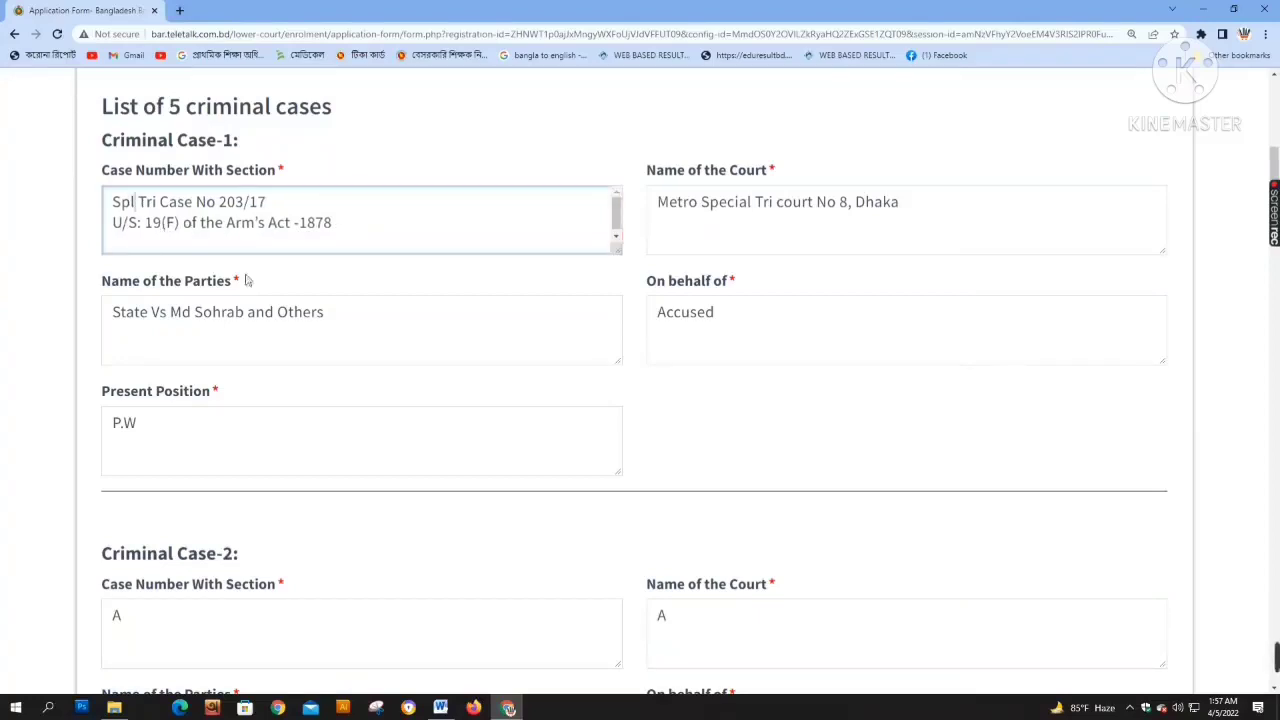
scroll(771, 500, down, 20)
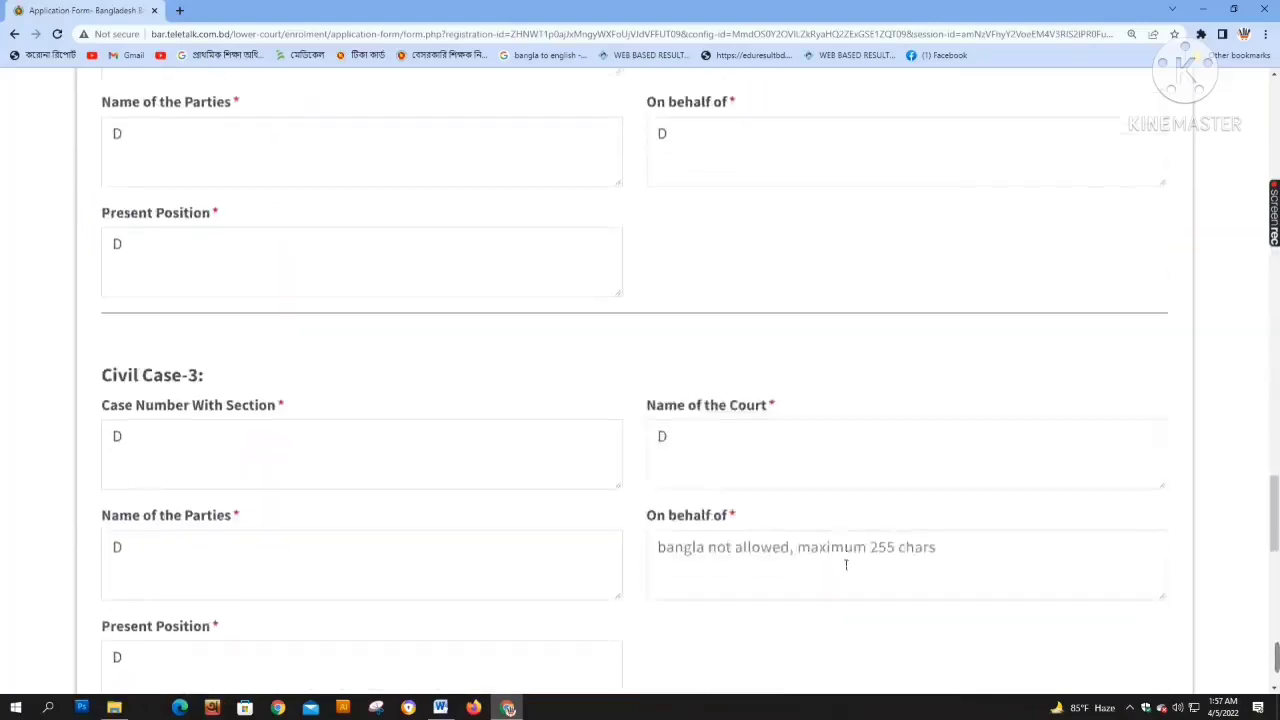
scroll(845, 565, down, 10)
After the repeated warning, remove the invalid character between Spl and Tri and the apostrophe in Arm's
click(1118, 530)
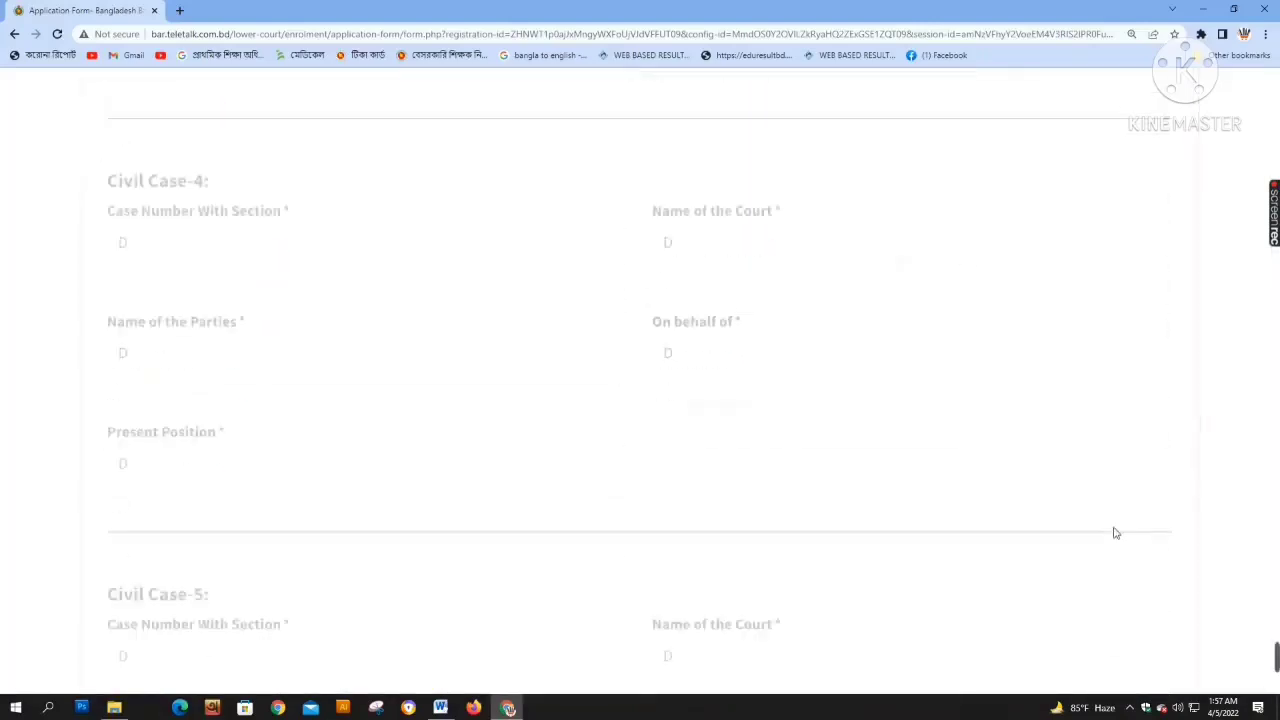
click(920, 274)
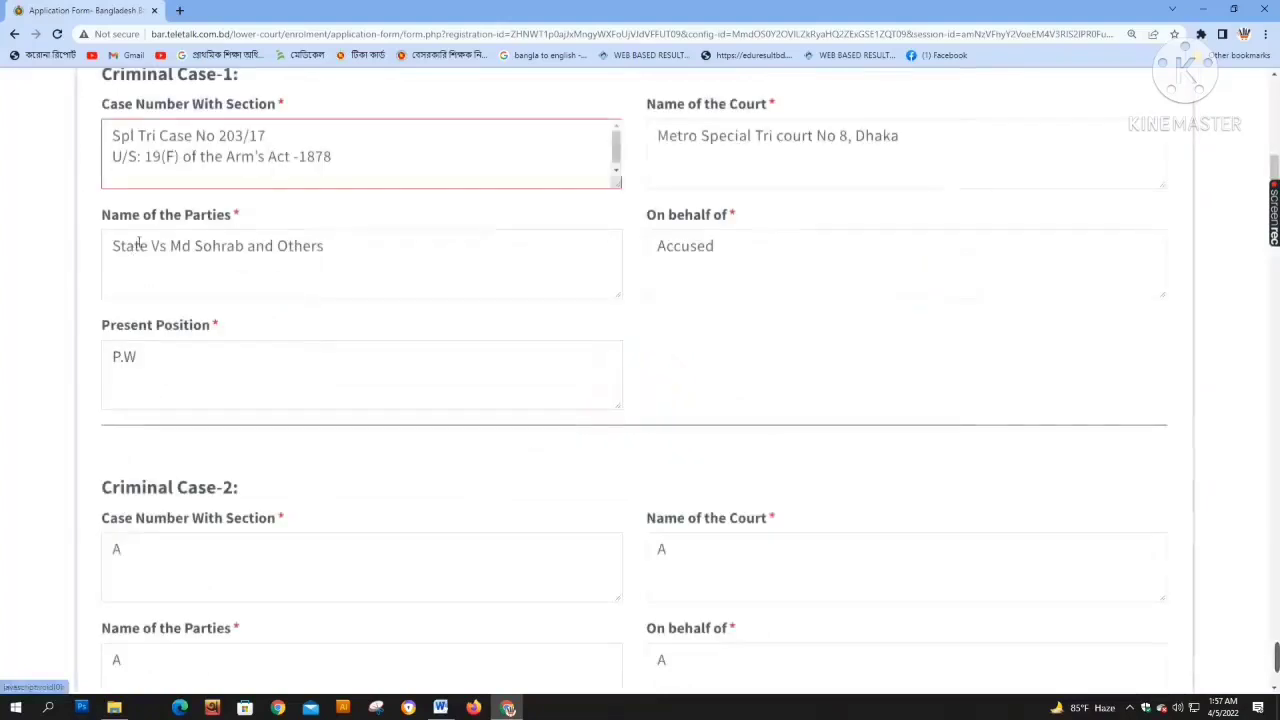
click(127, 157)
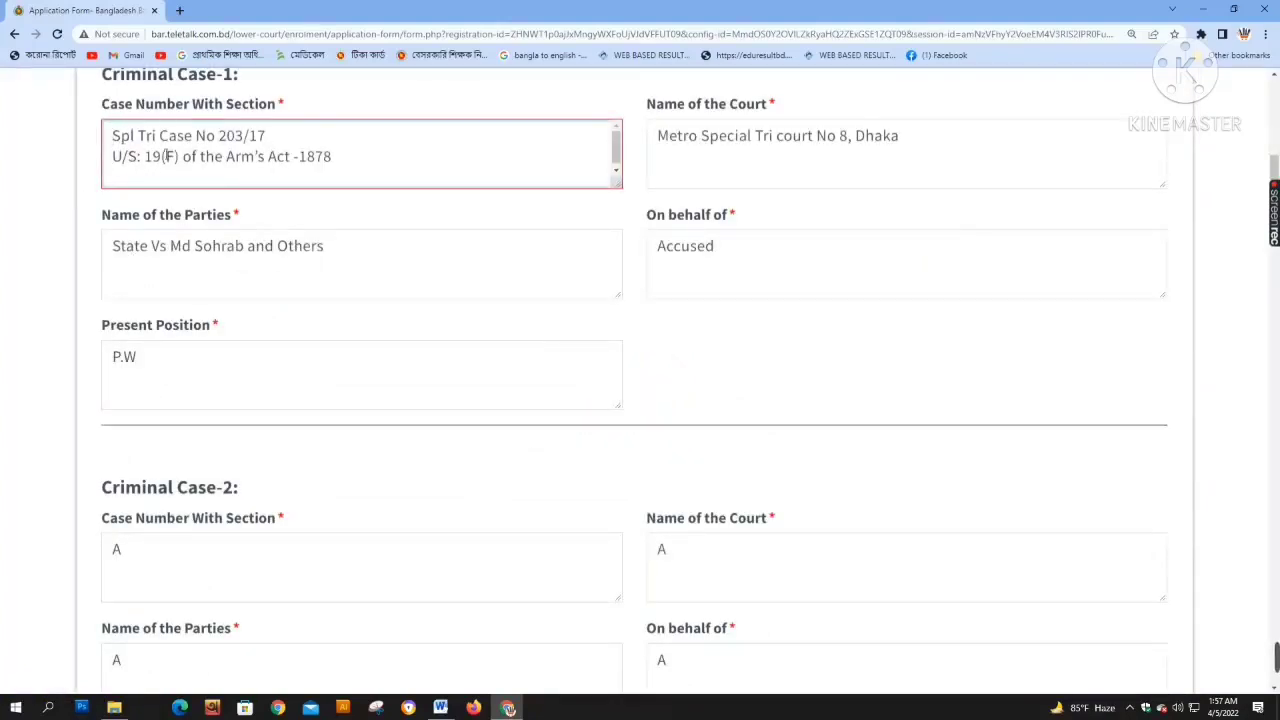
key(BackSpace)
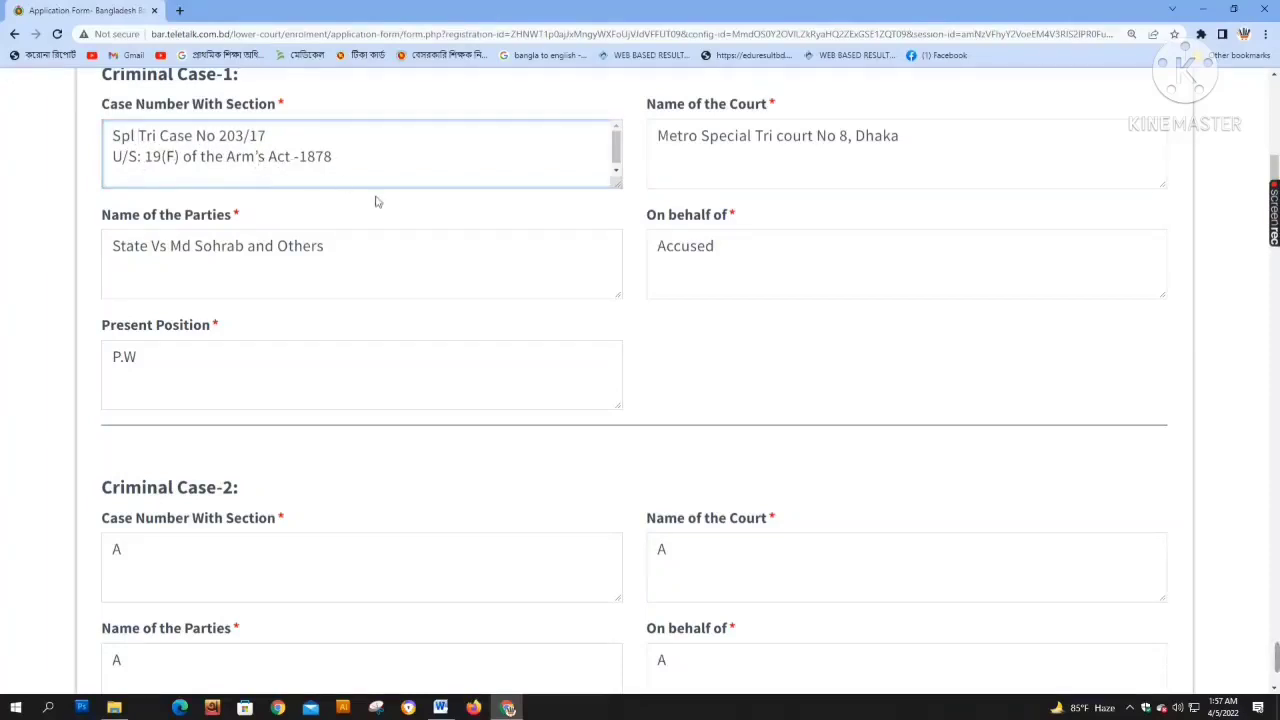
key(BackSpace)
scroll(781, 375, down, 20)
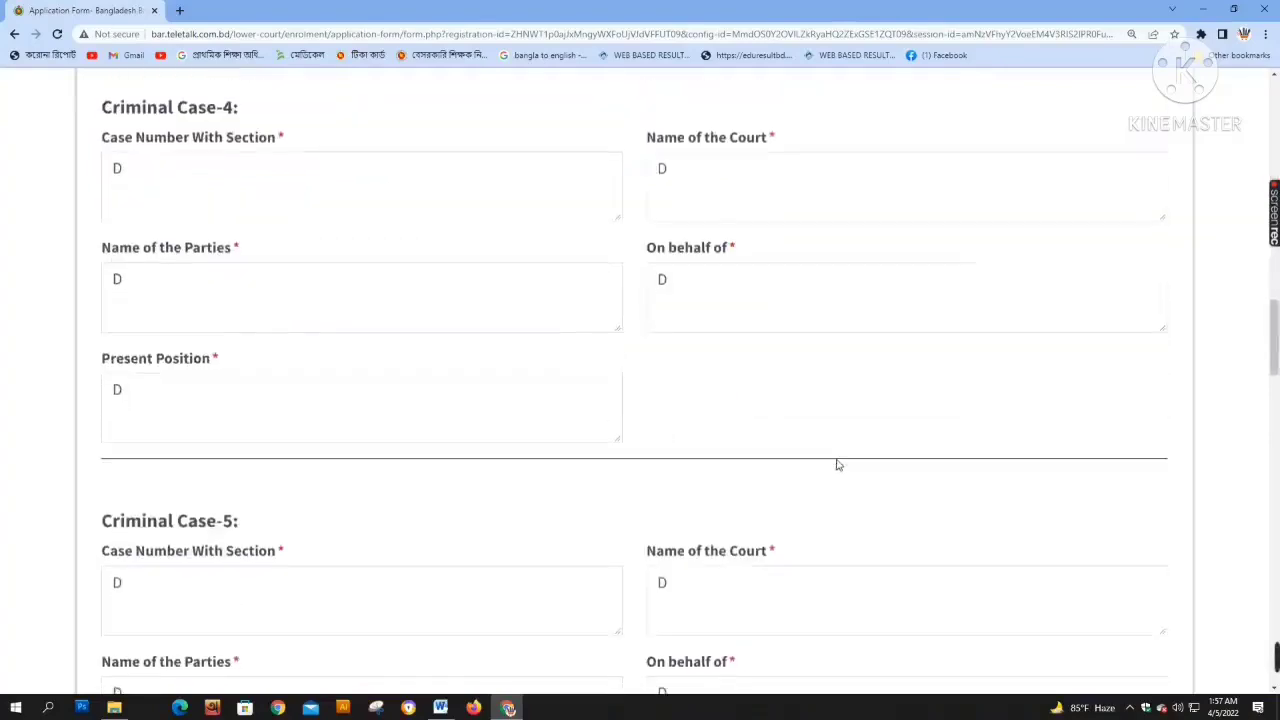
scroll(900, 530, down, 10)
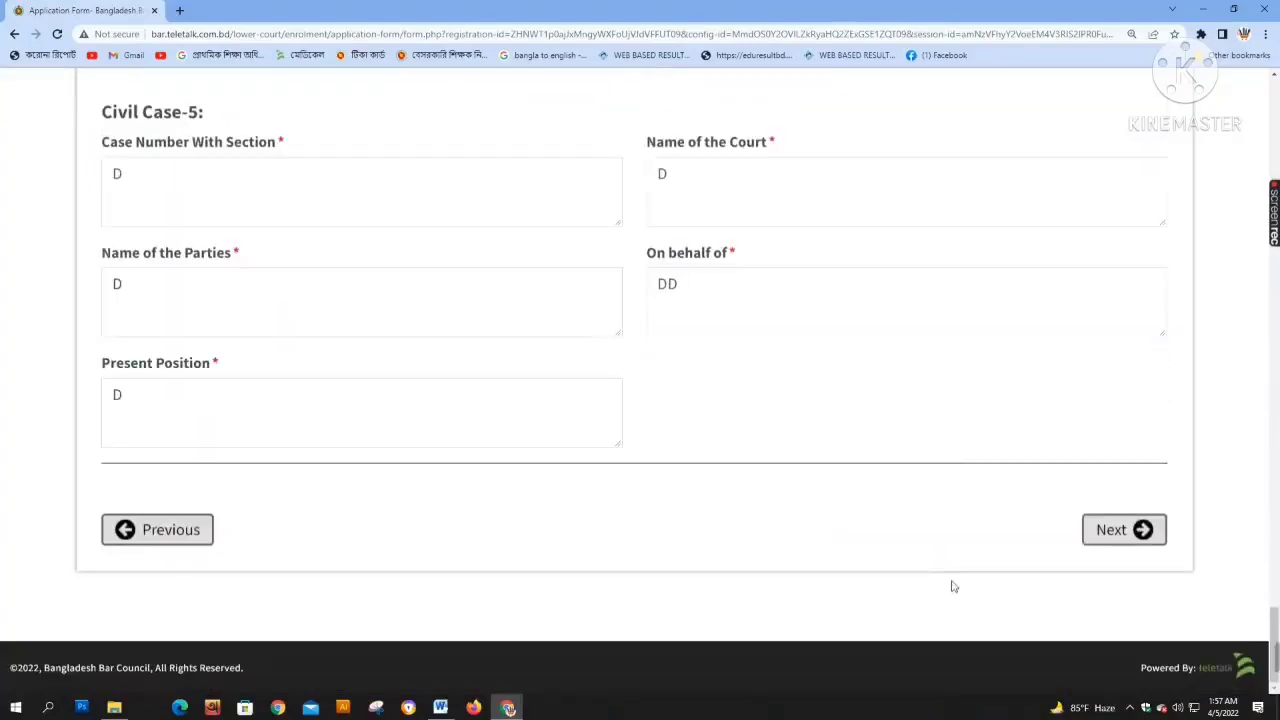
Enter D in Civil Case-3's missing On behalf of field, then advance to Other Information
click(1117, 547)
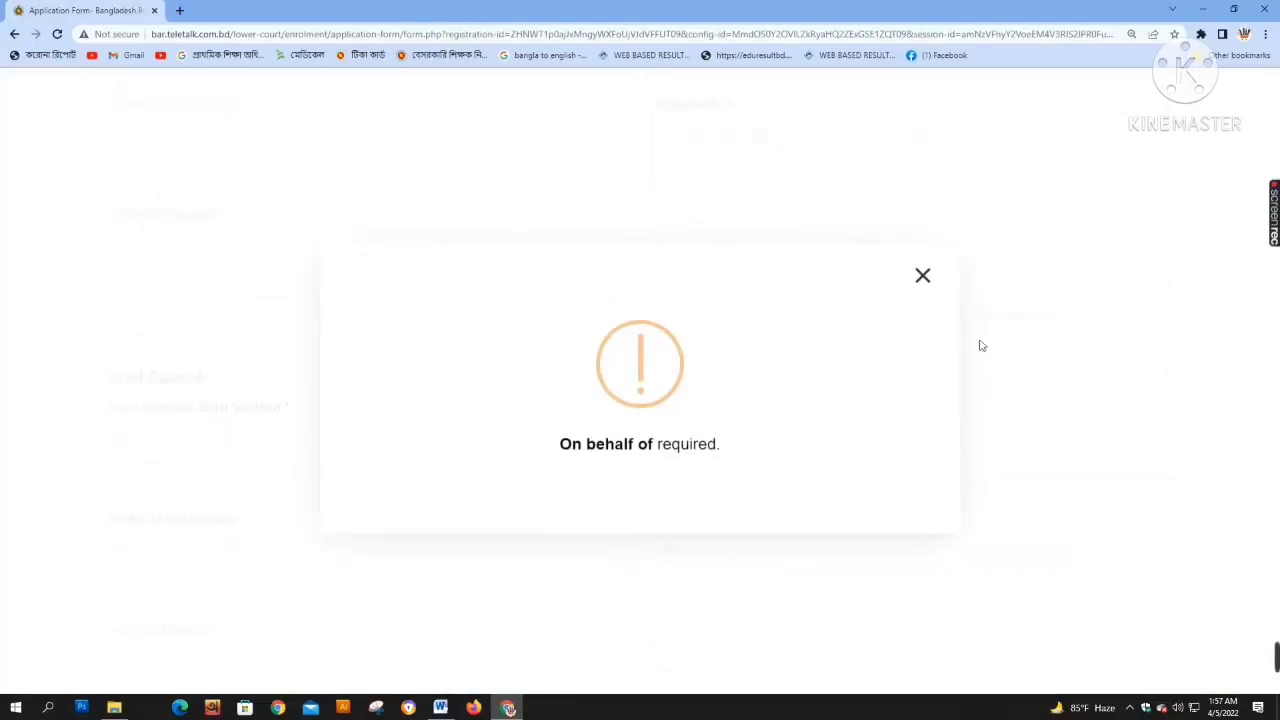
click(930, 281)
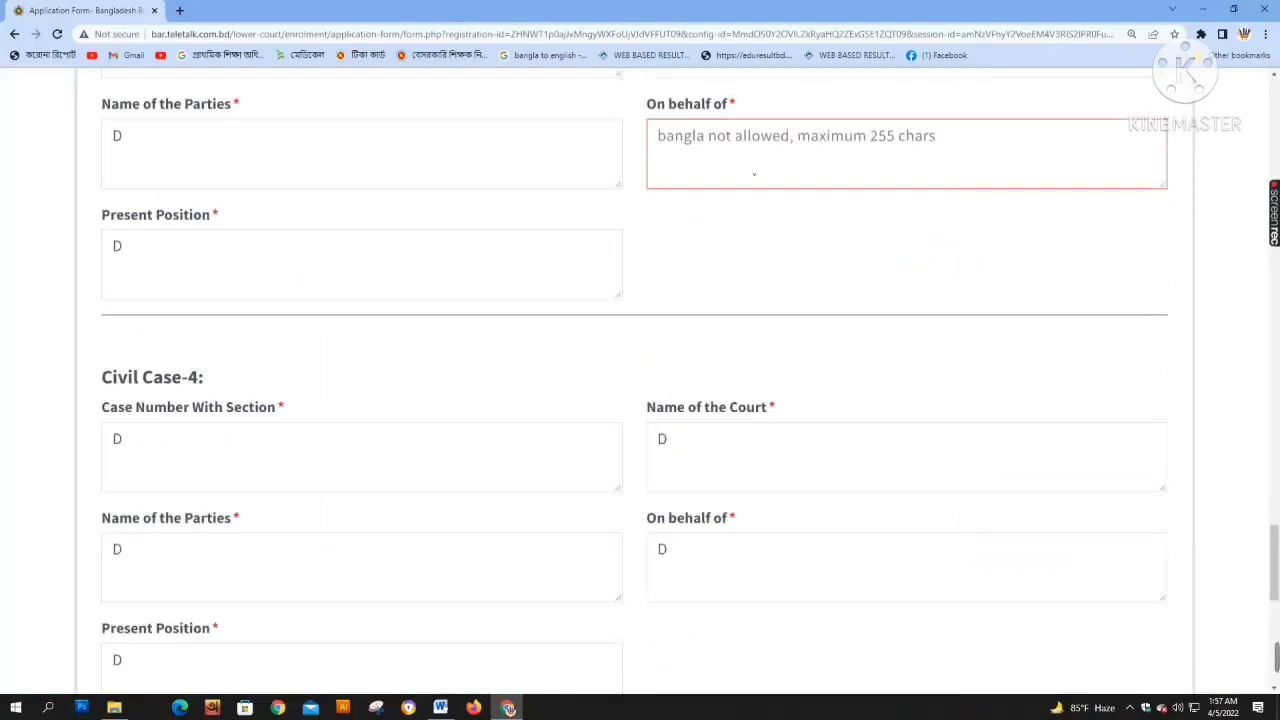
text(D)
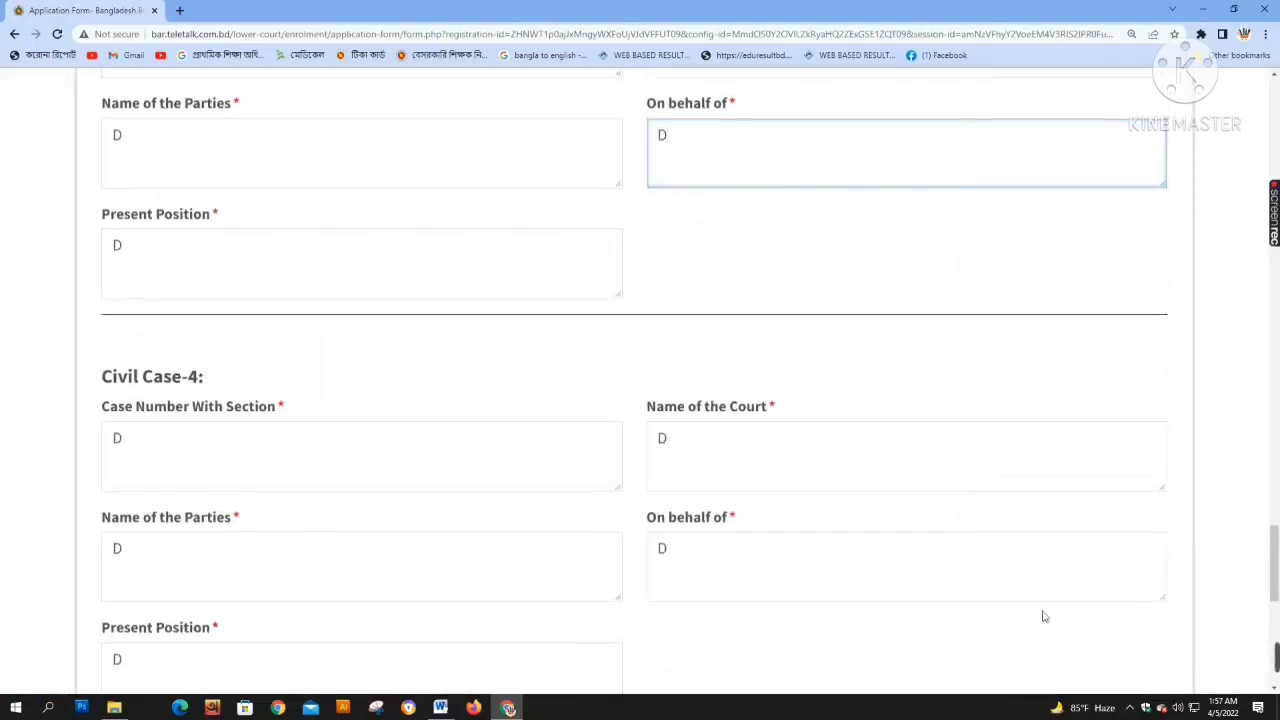
scroll(1095, 658, down, 5)
click(1120, 530)
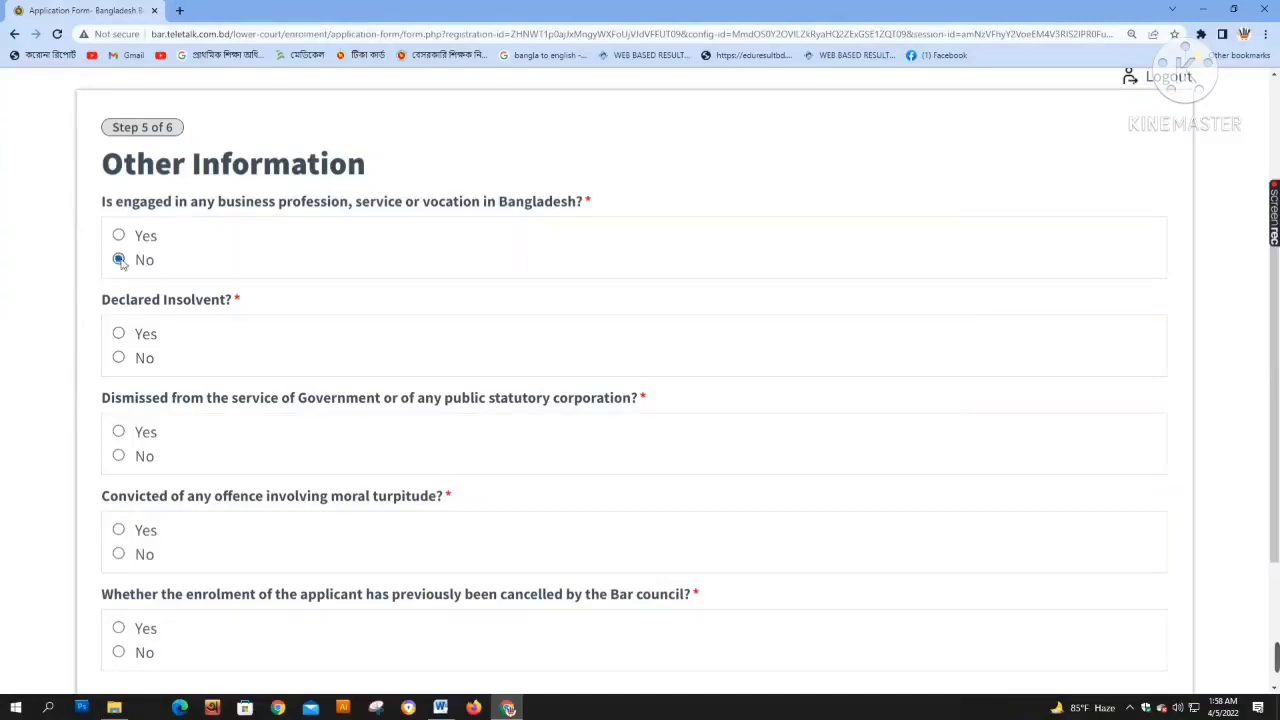
Answer No to insolvency, dismissal, conviction and enrolment cancellation, then advance to photo and signature upload
click(118, 358)
click(118, 456)
scroll(150, 470, down, 3)
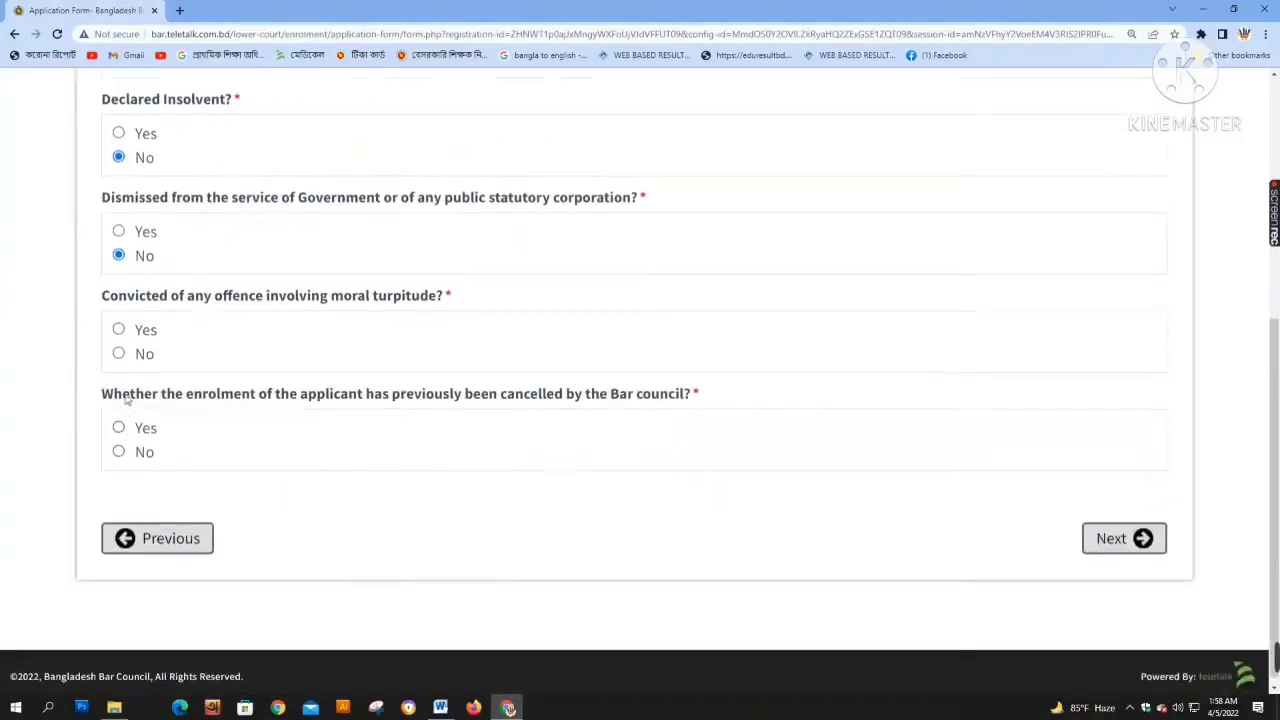
click(118, 353)
click(120, 453)
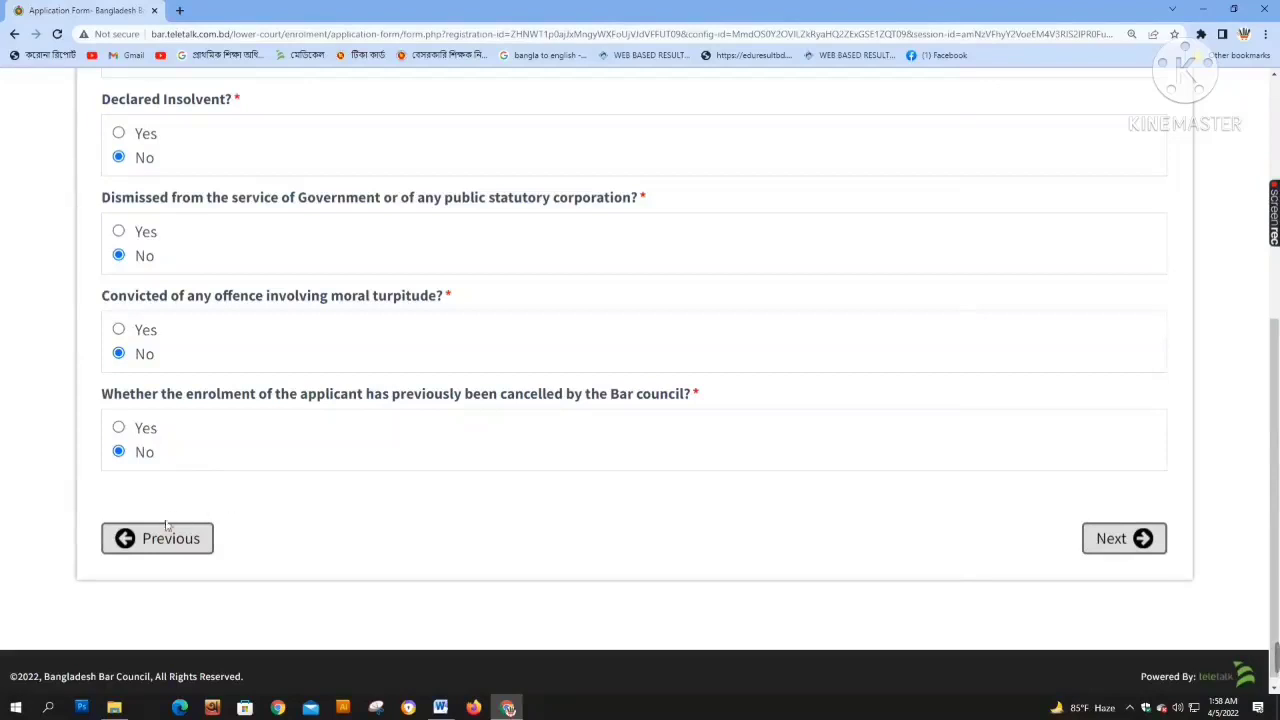
click(1138, 540)
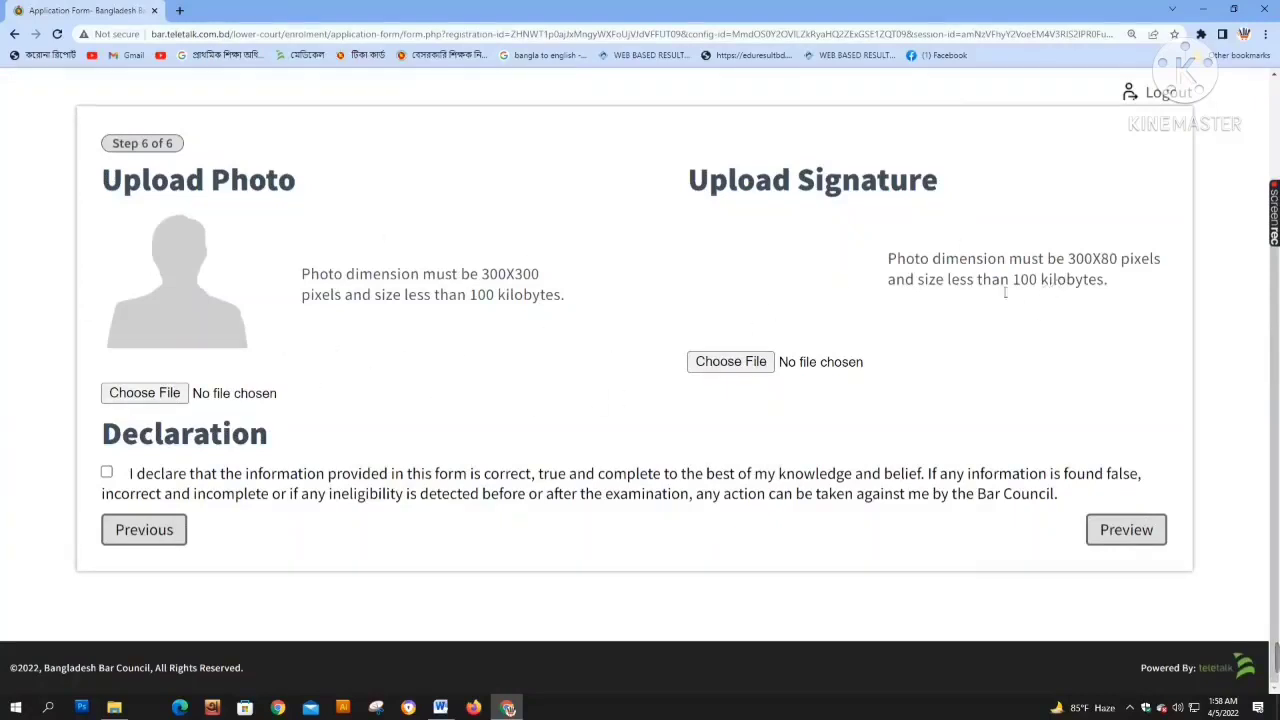
Upload Photo.jpg from the applicant's folder under Desktop\BAR as the applicant photo
click(140, 393)
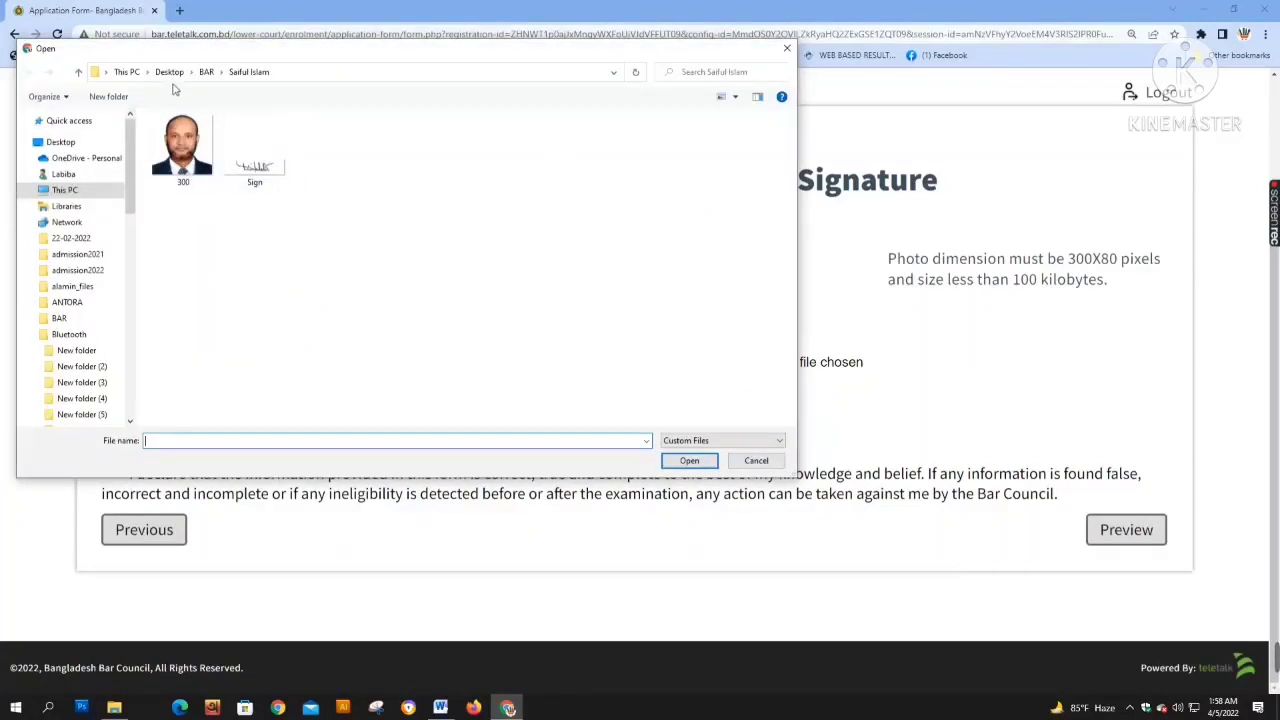
click(170, 73)
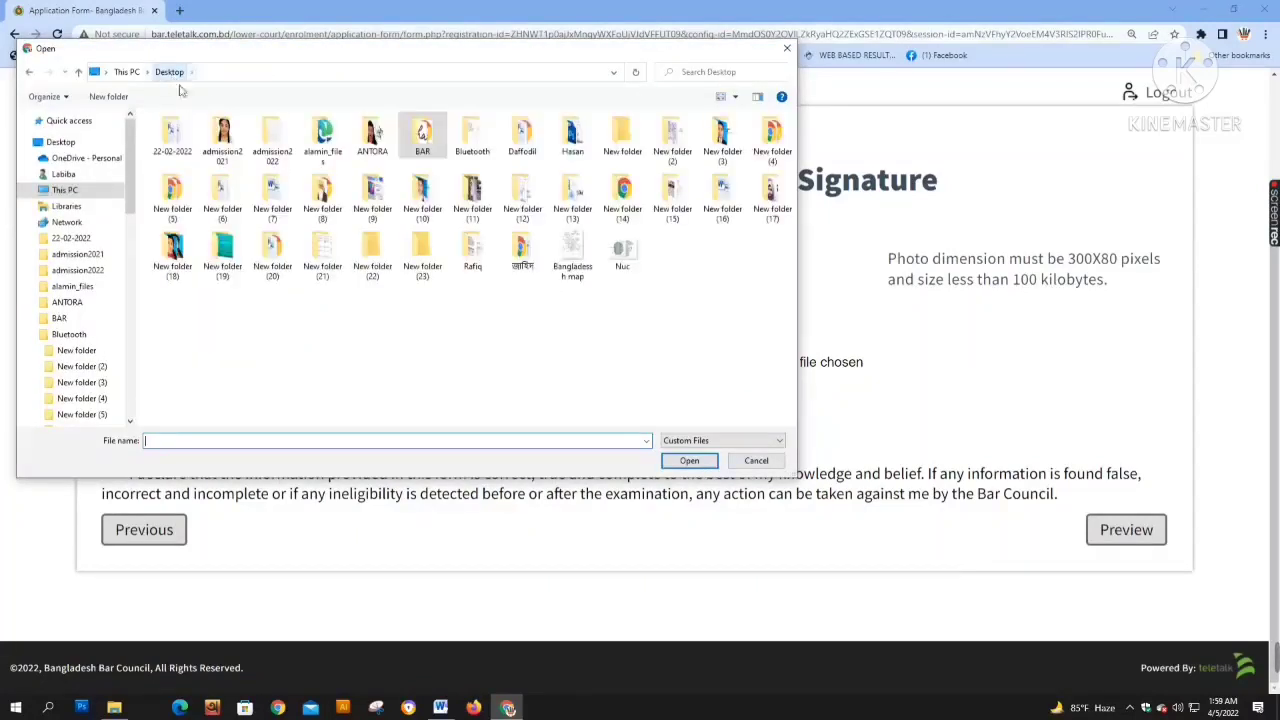
double_click(428, 148)
double_click(686, 150)
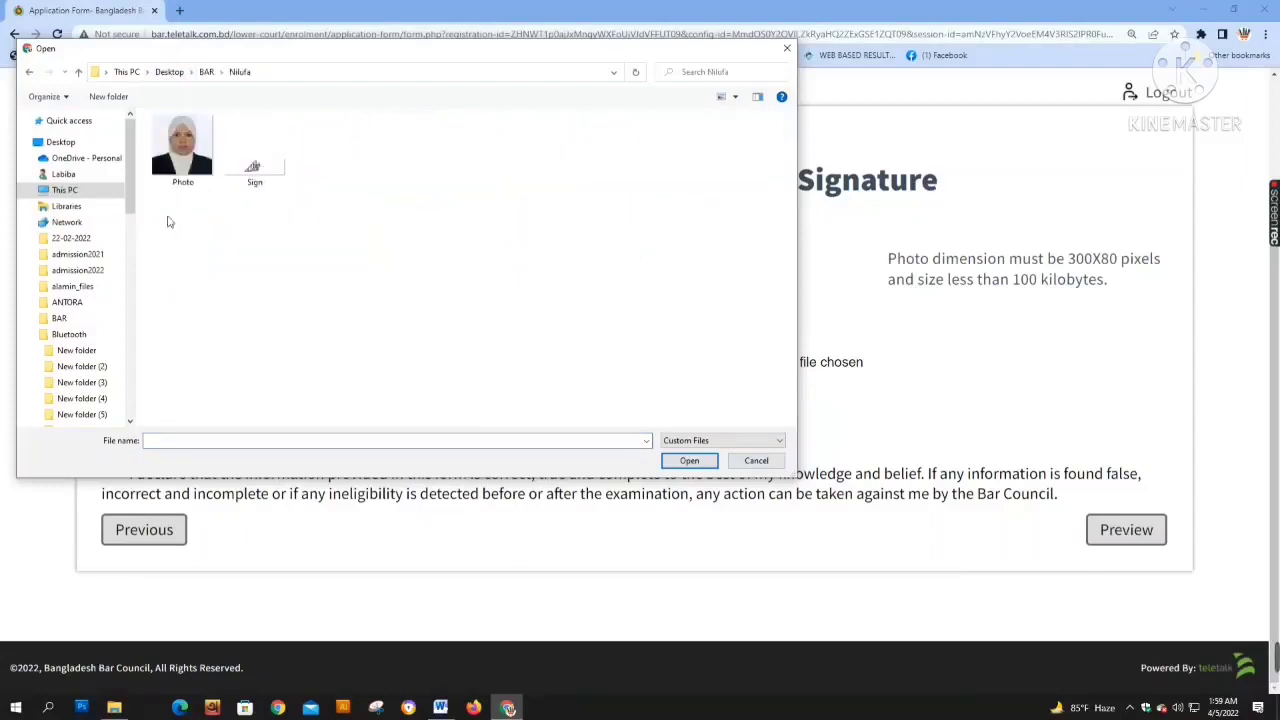
click(180, 160)
double_click(180, 160)
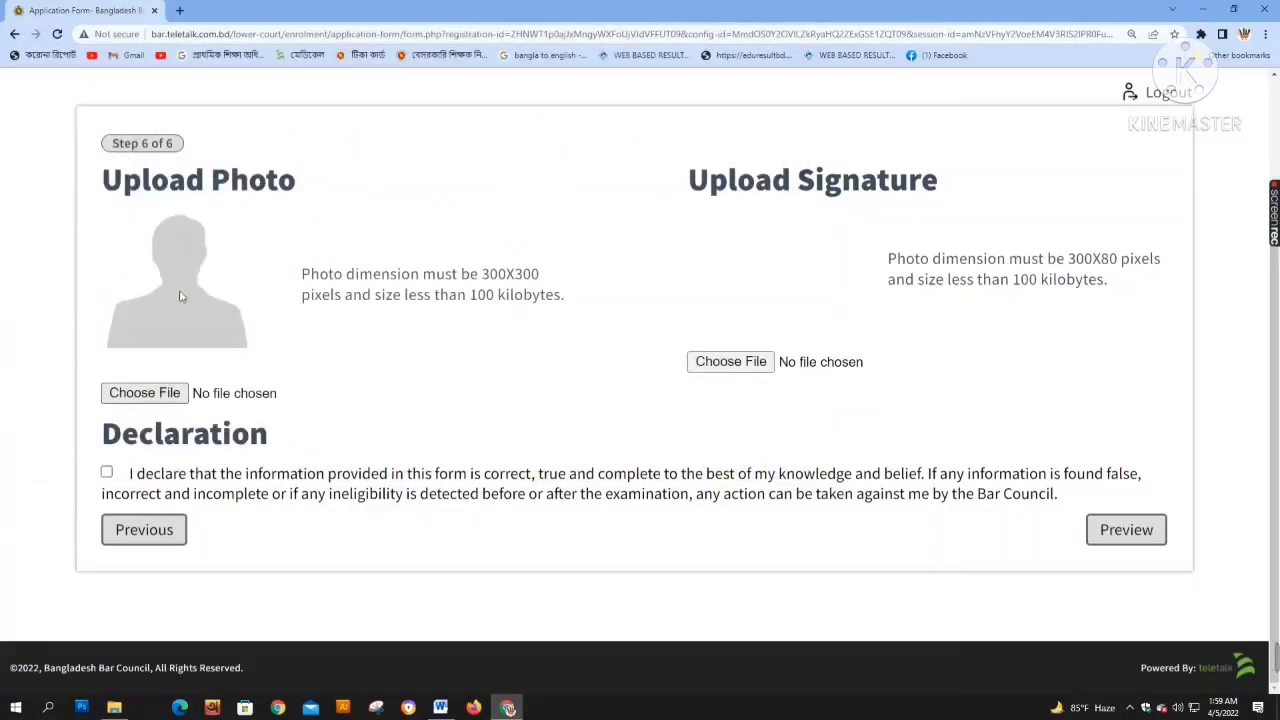
Attach Sign.jpg as the signature, tick the declaration, and preview the application
click(730, 362)
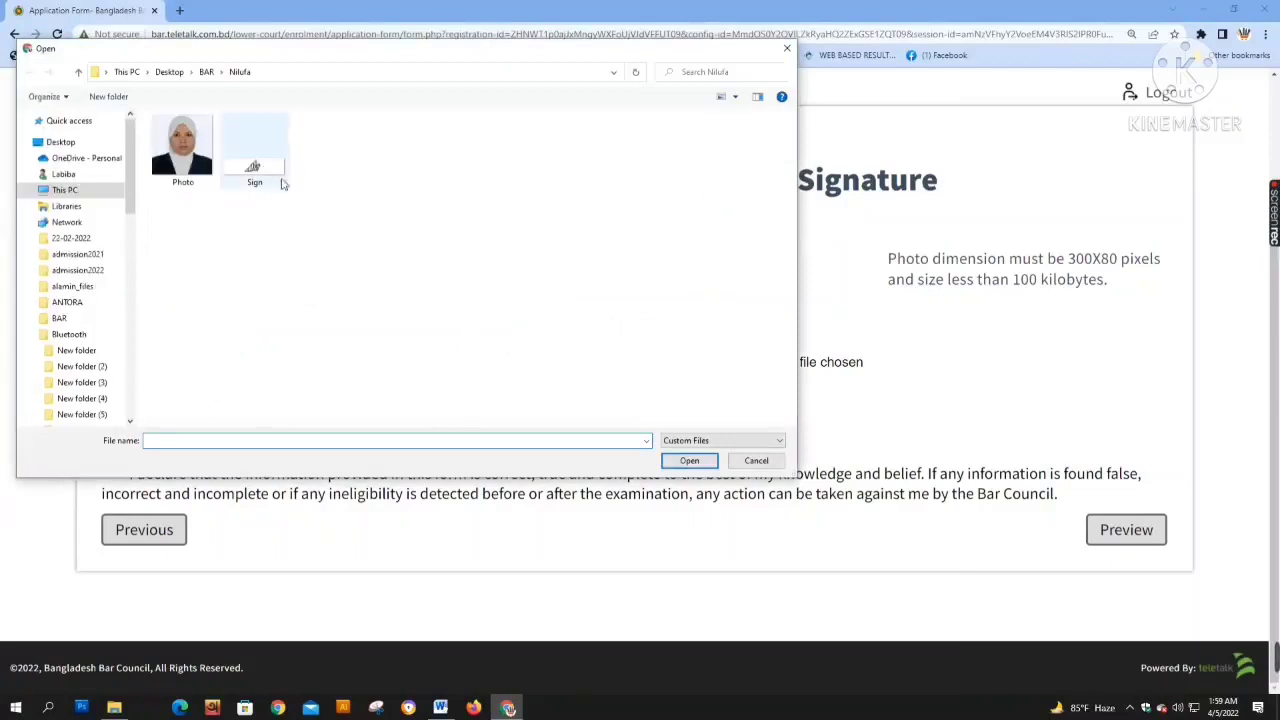
double_click(275, 175)
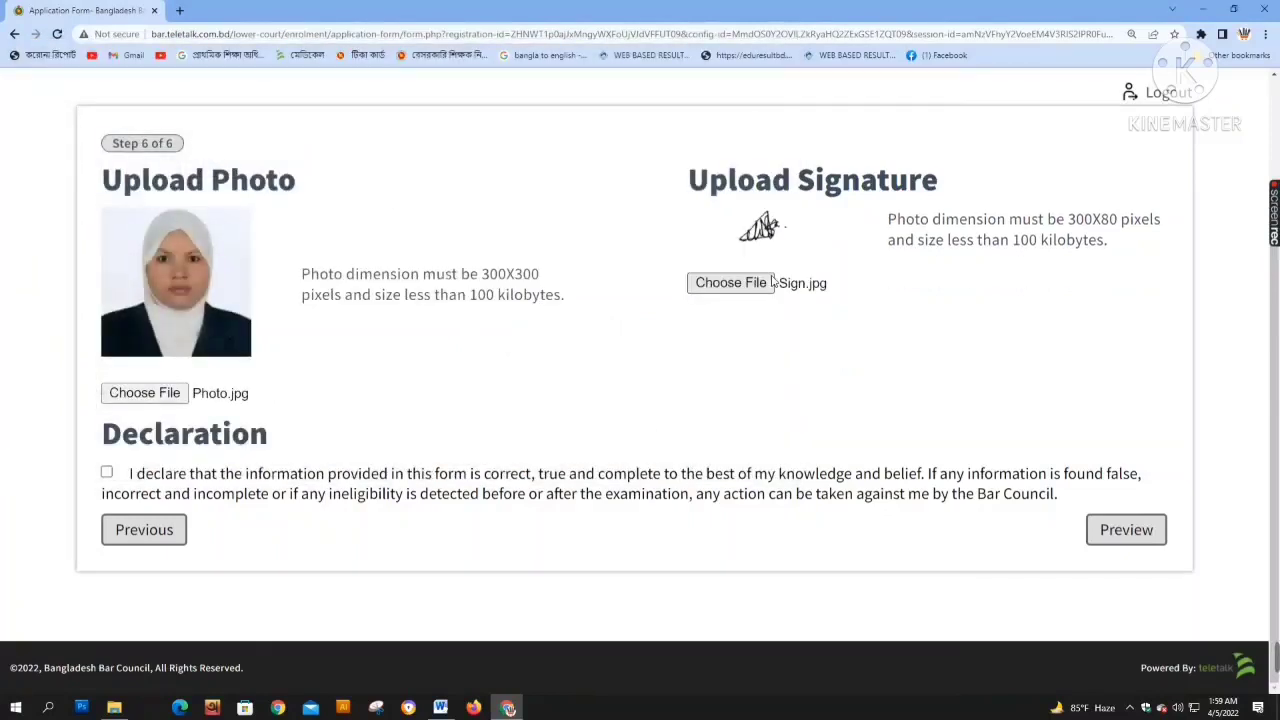
click(107, 473)
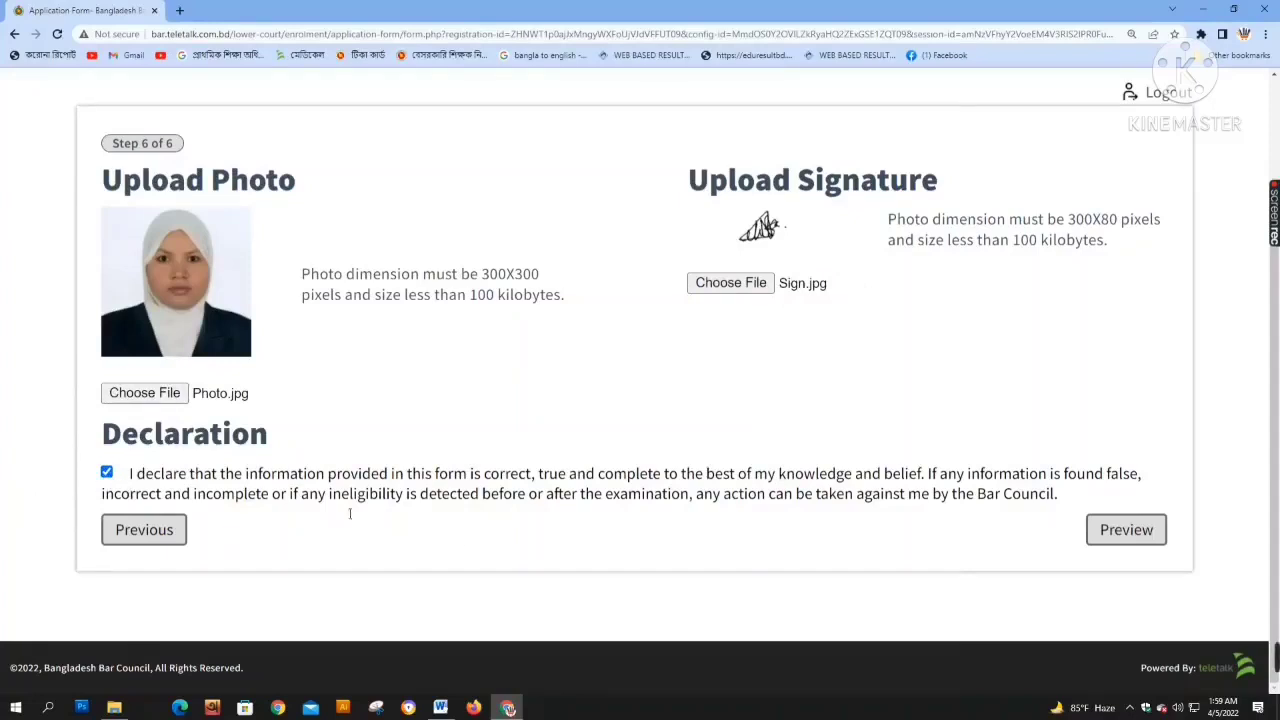
click(1130, 530)
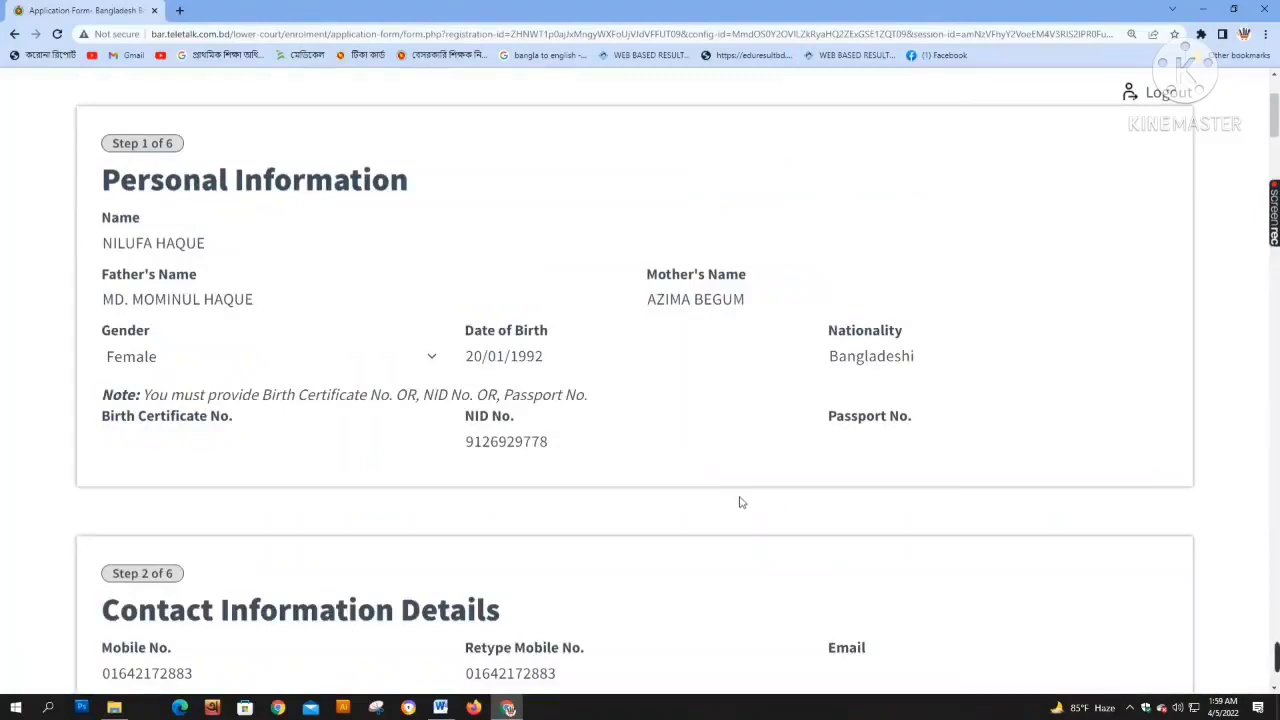
Scroll the application preview down to the Submit button and back up, then open a blank tab
scroll(741, 502, down, 2)
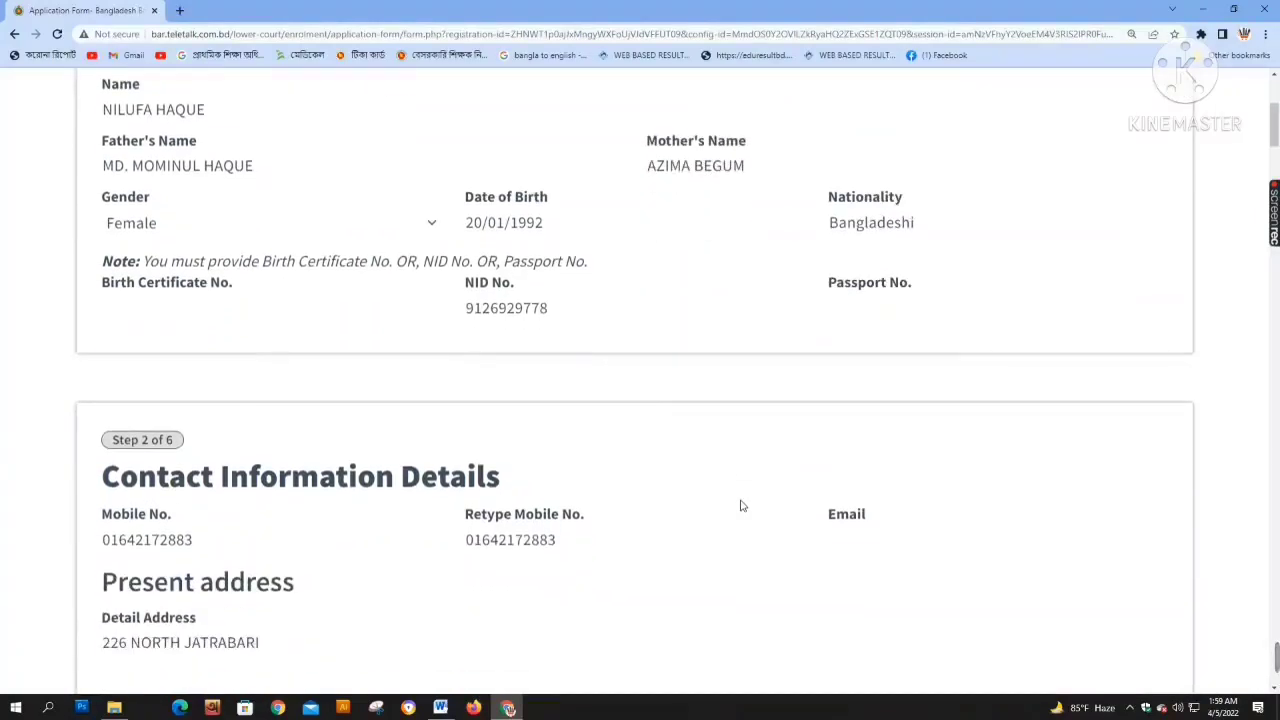
scroll(741, 505, down, 15)
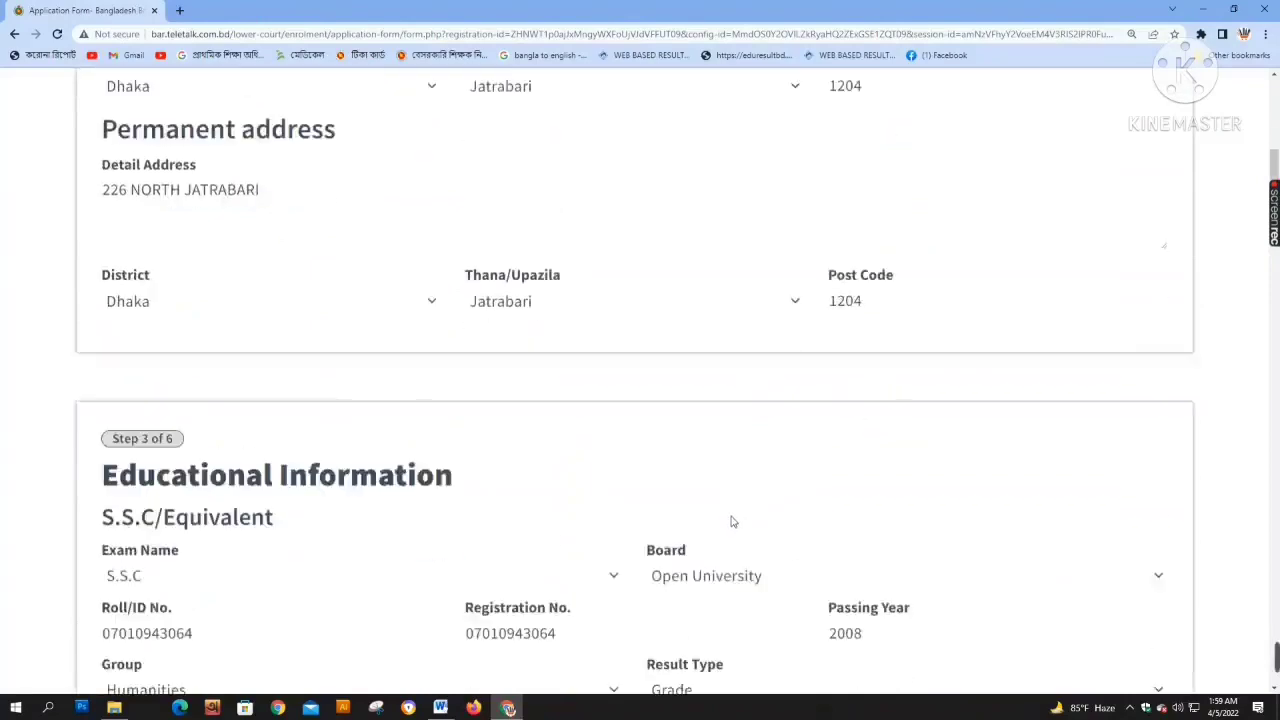
scroll(721, 533, down, 20)
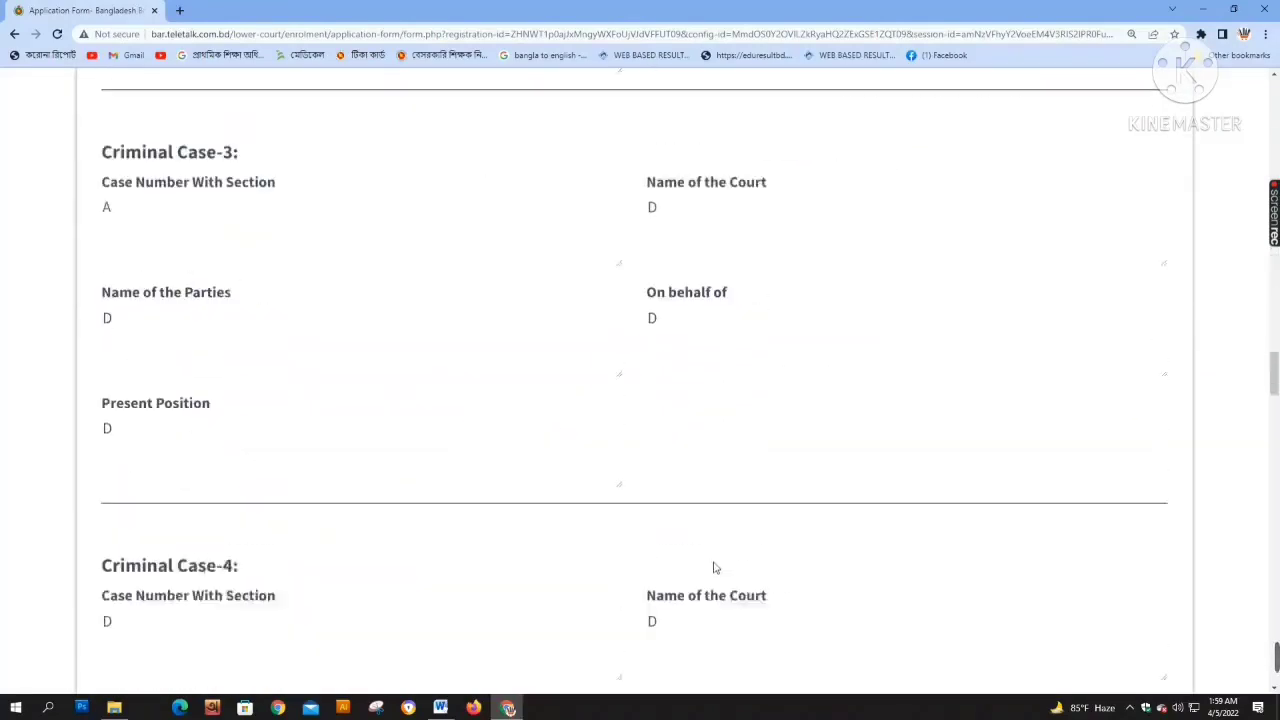
scroll(716, 569, down, 20)
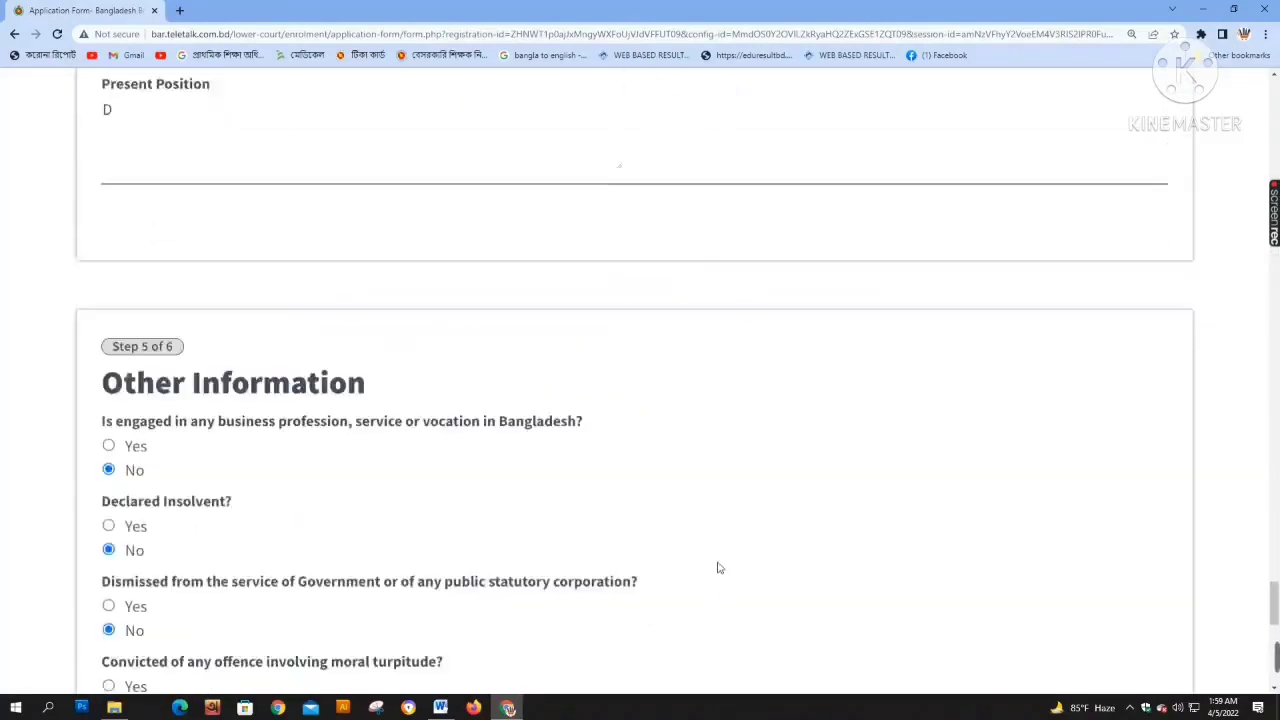
scroll(718, 568, down, 2)
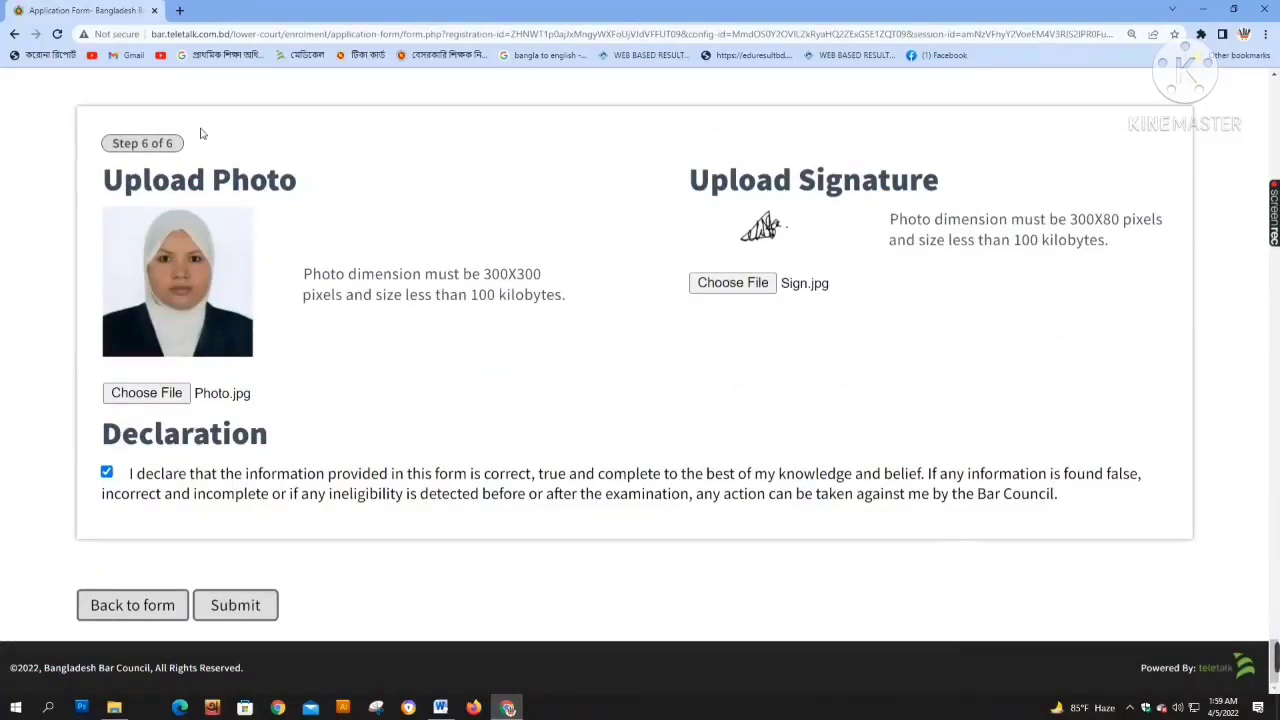
scroll(229, 314, up, 9)
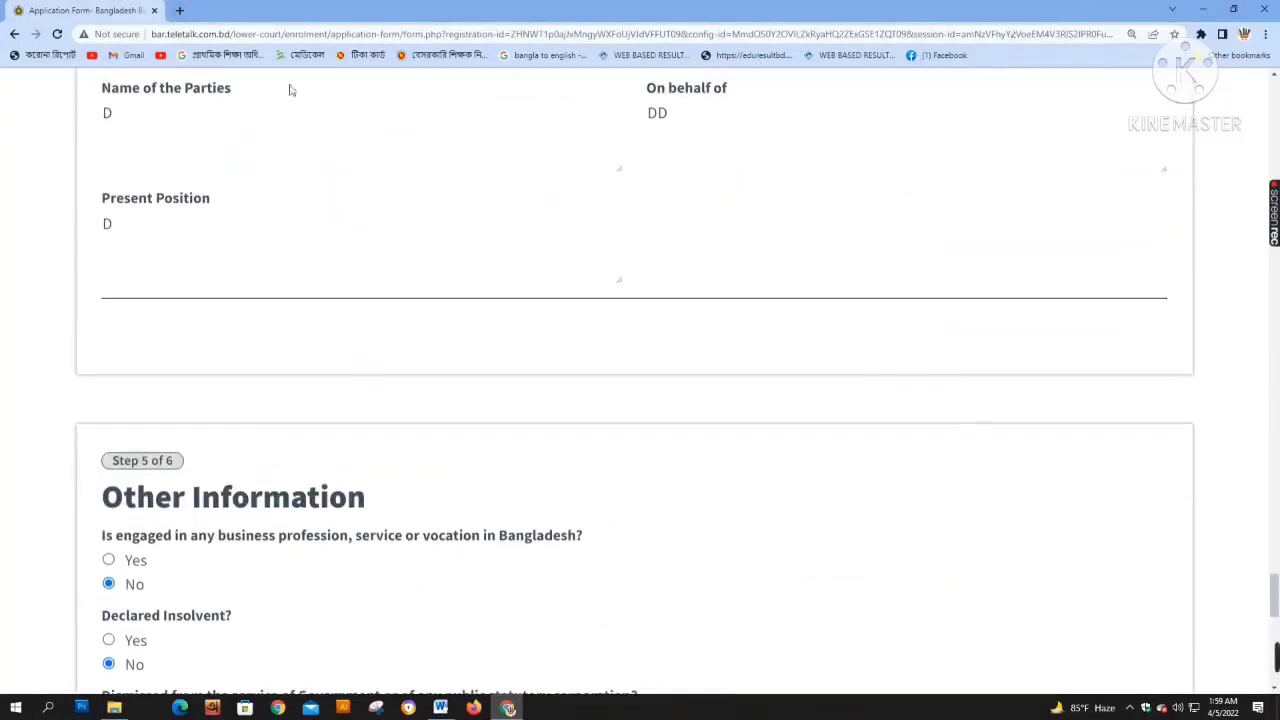
click(179, 9)
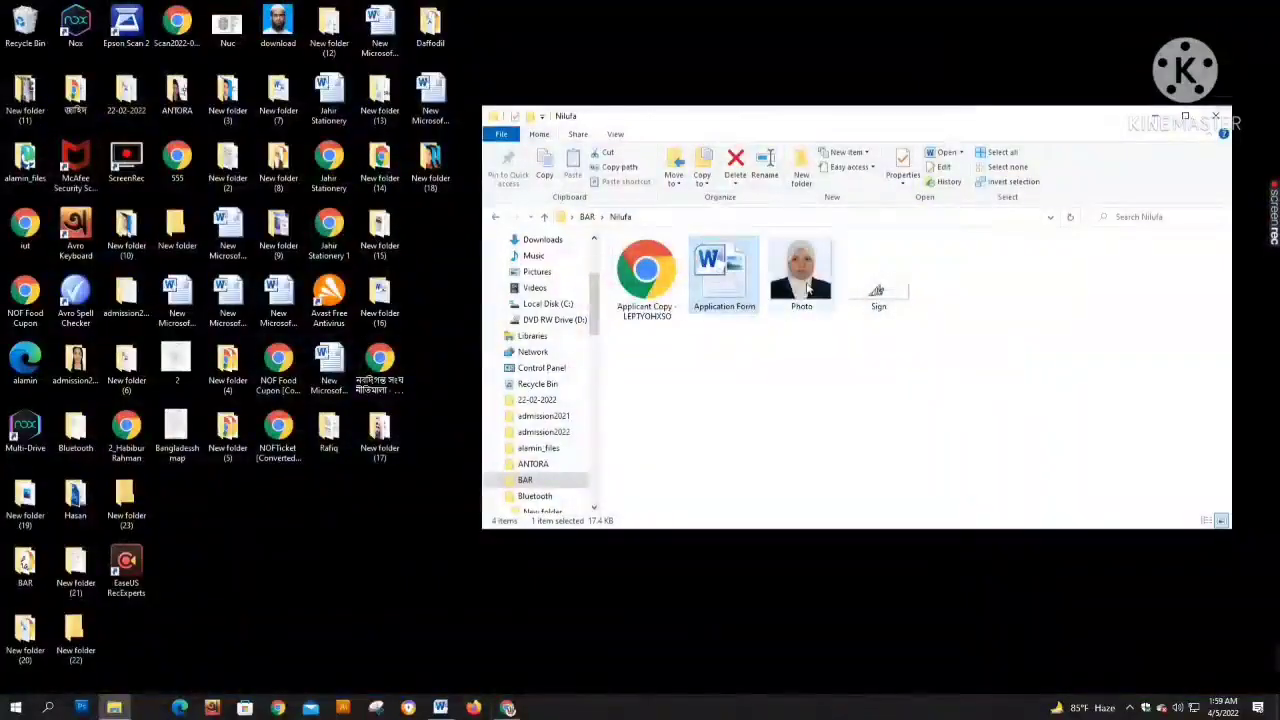
Drag the Applicant Copy PDF into Chrome and scroll through its two pages
drag(645, 270, 468, 10)
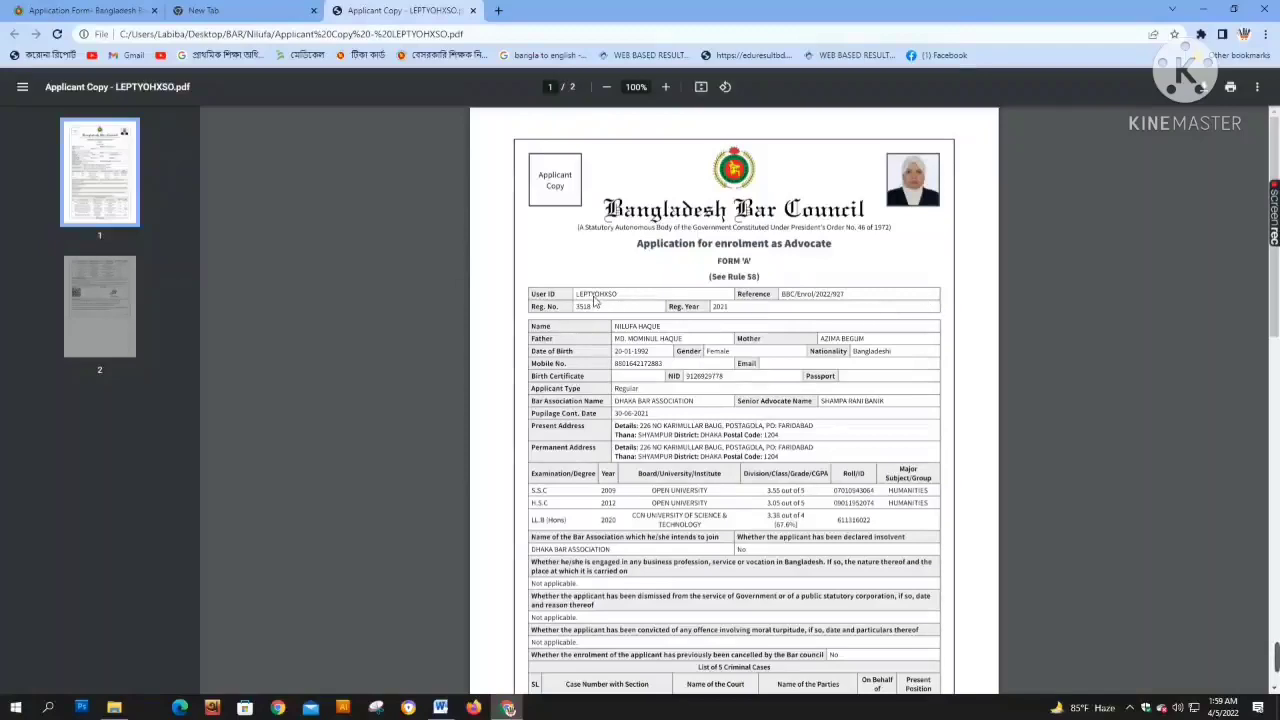
scroll(612, 320, down, 15)
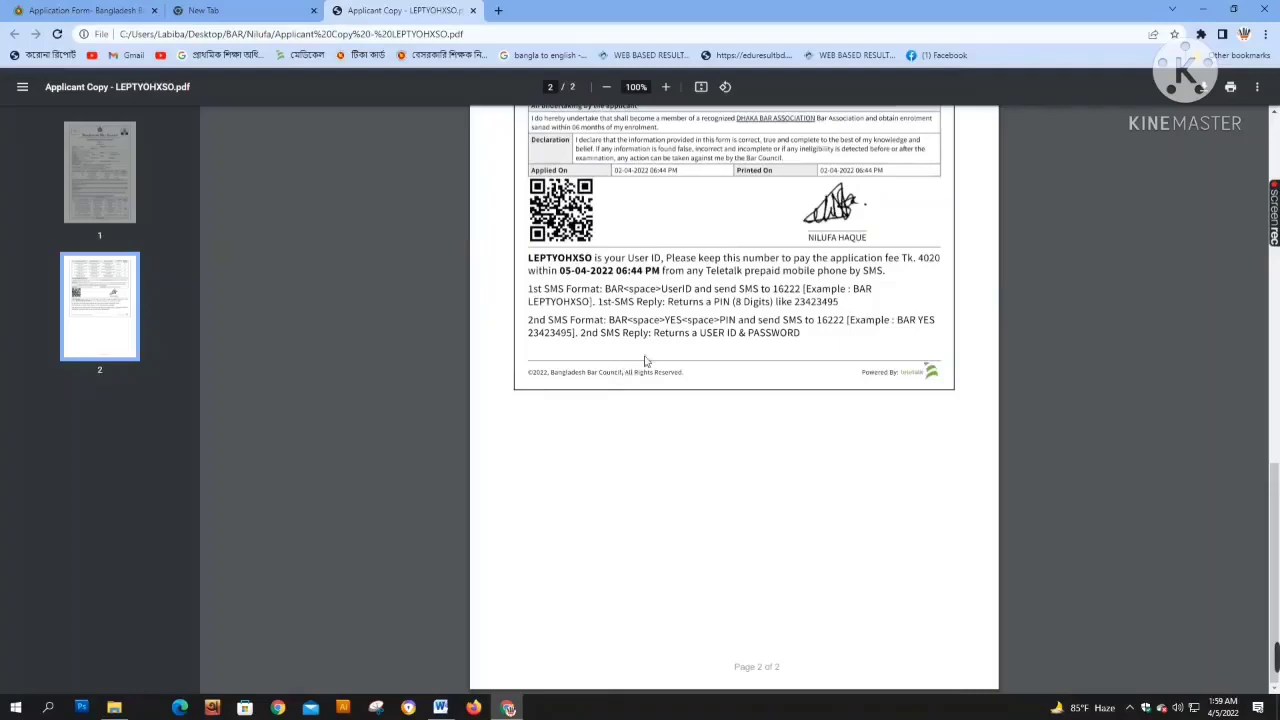
scroll(697, 337, up, 3)
scroll(697, 337, up, 10)
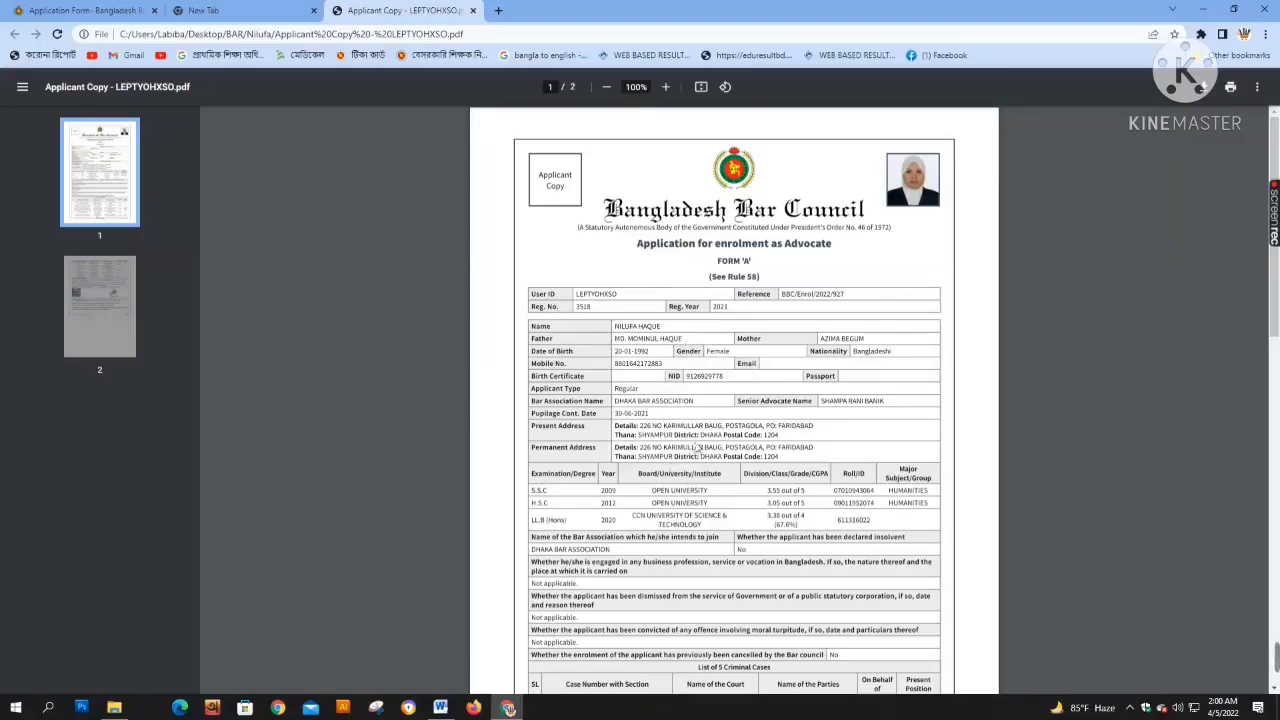
scroll(698, 447, down, 10)
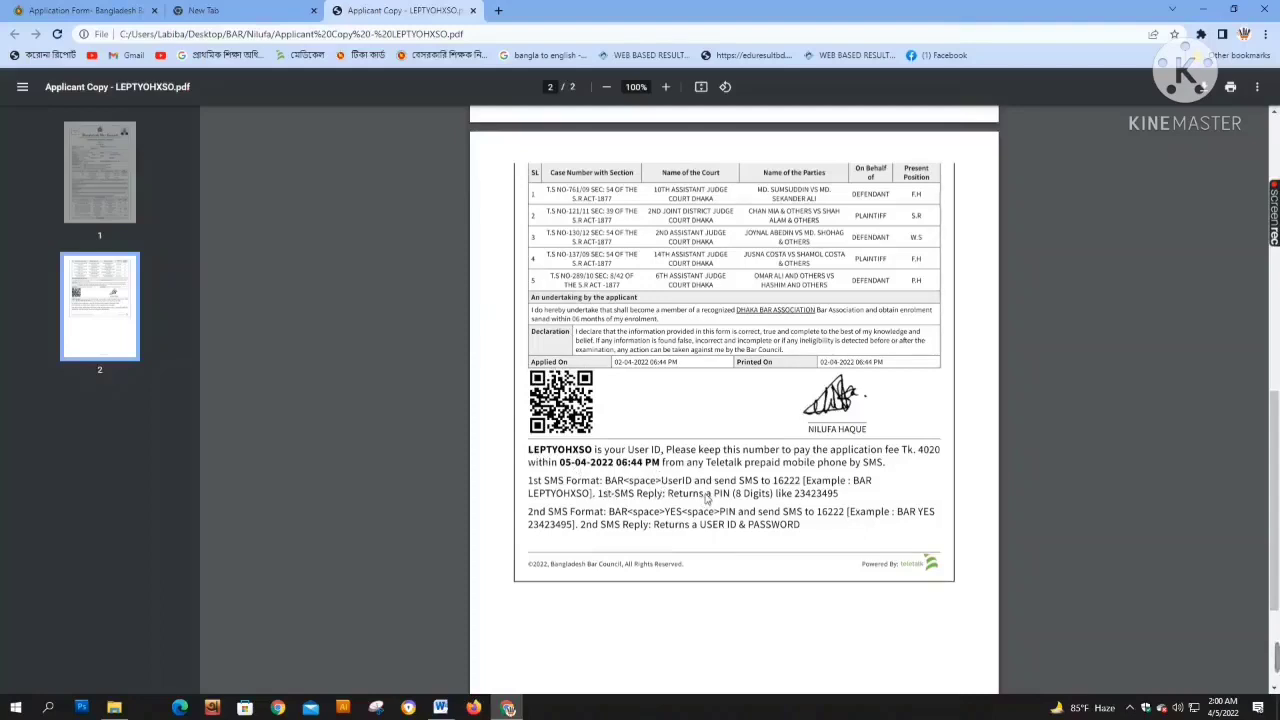
scroll(707, 497, up, 15)
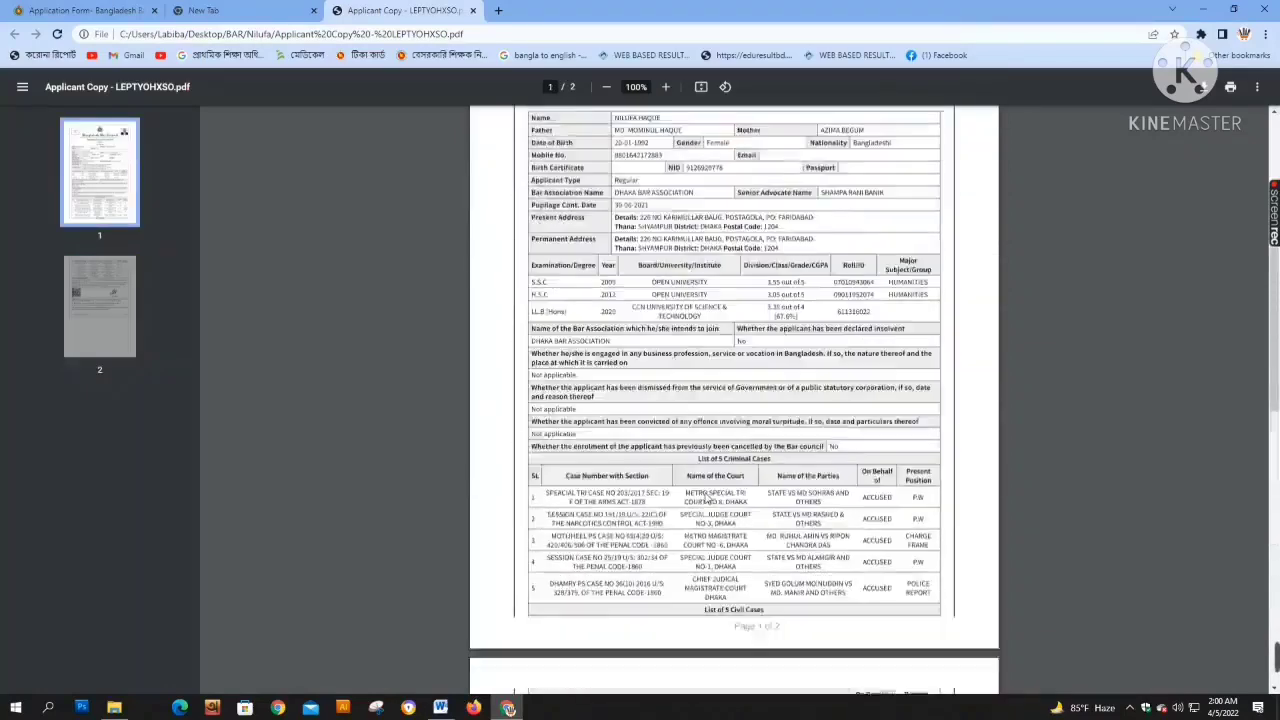
scroll(707, 497, up, 1)
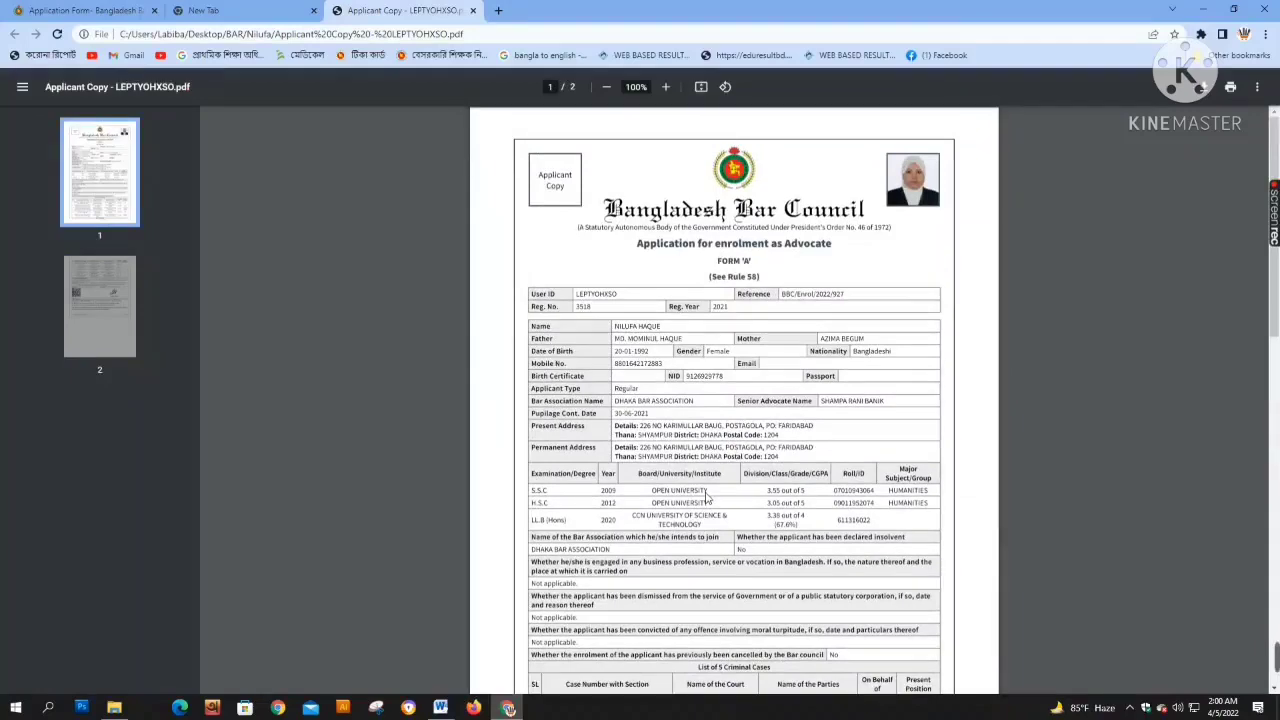
scroll(707, 497, down, 10)
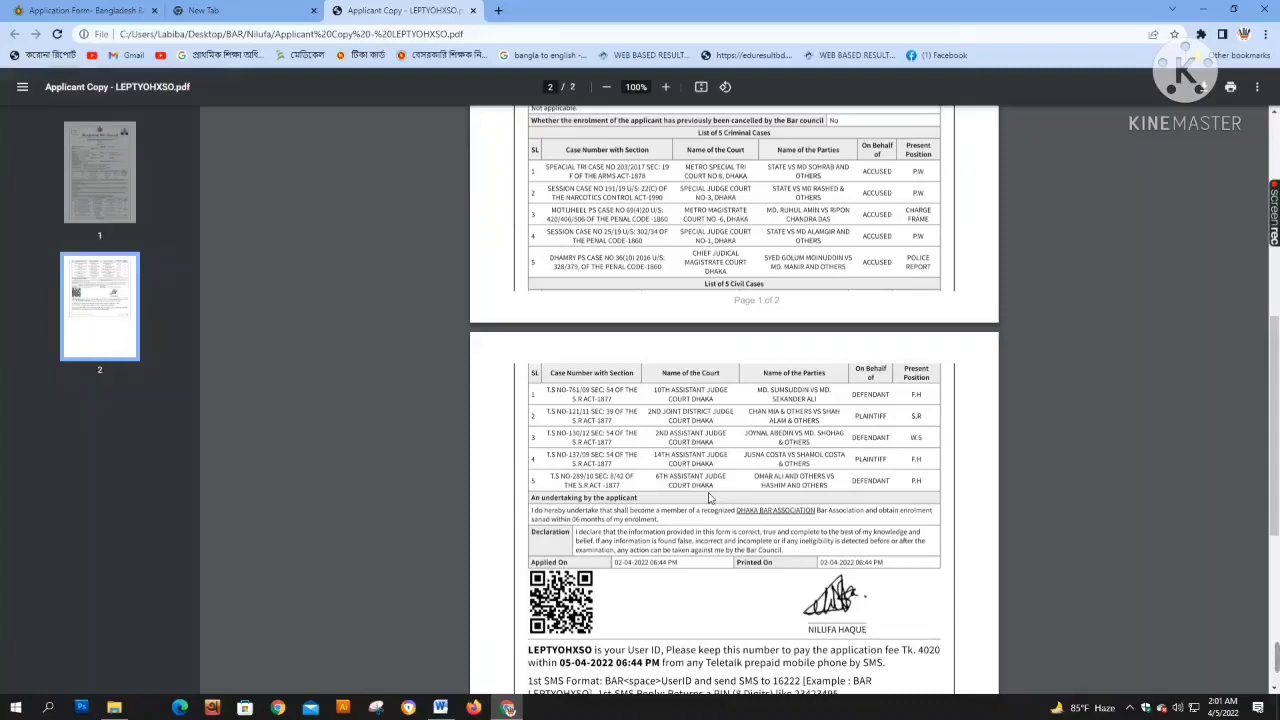
scroll(708, 497, down, 4)
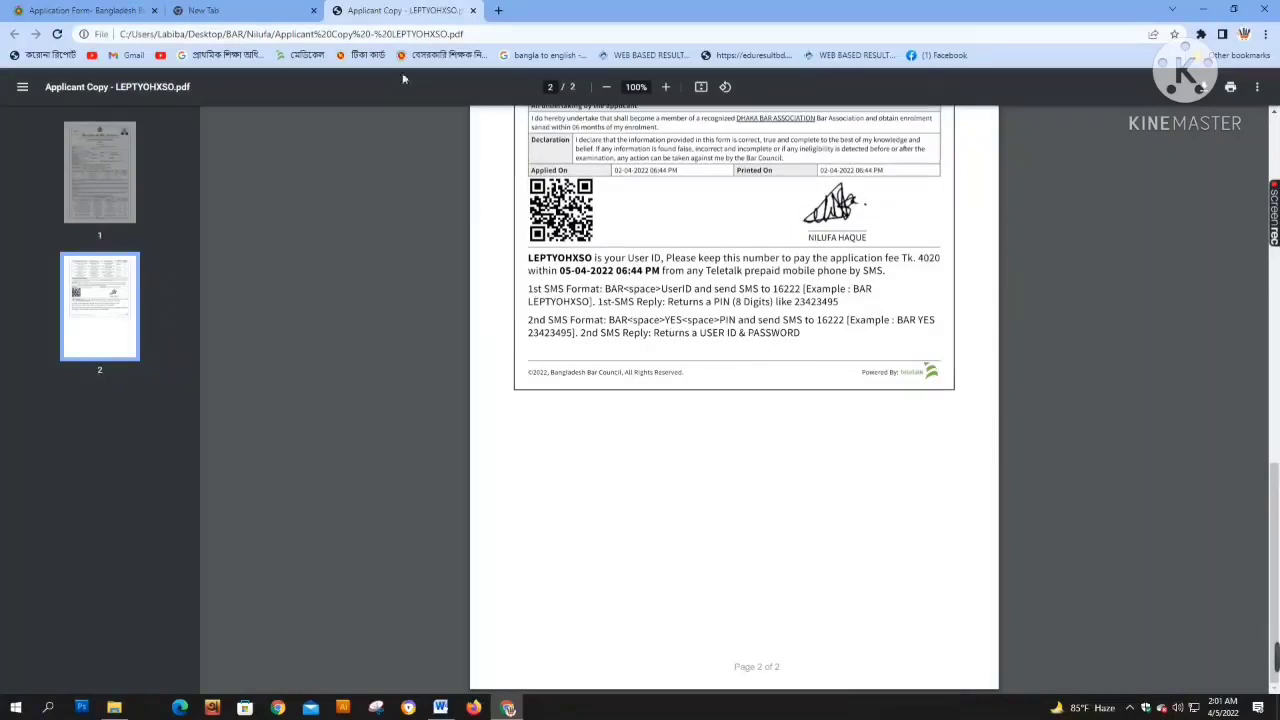
From the Application Form tab, open Admit Card in a new tab and select the 2022 session
click(130, 9)
scroll(351, 245, up, 10)
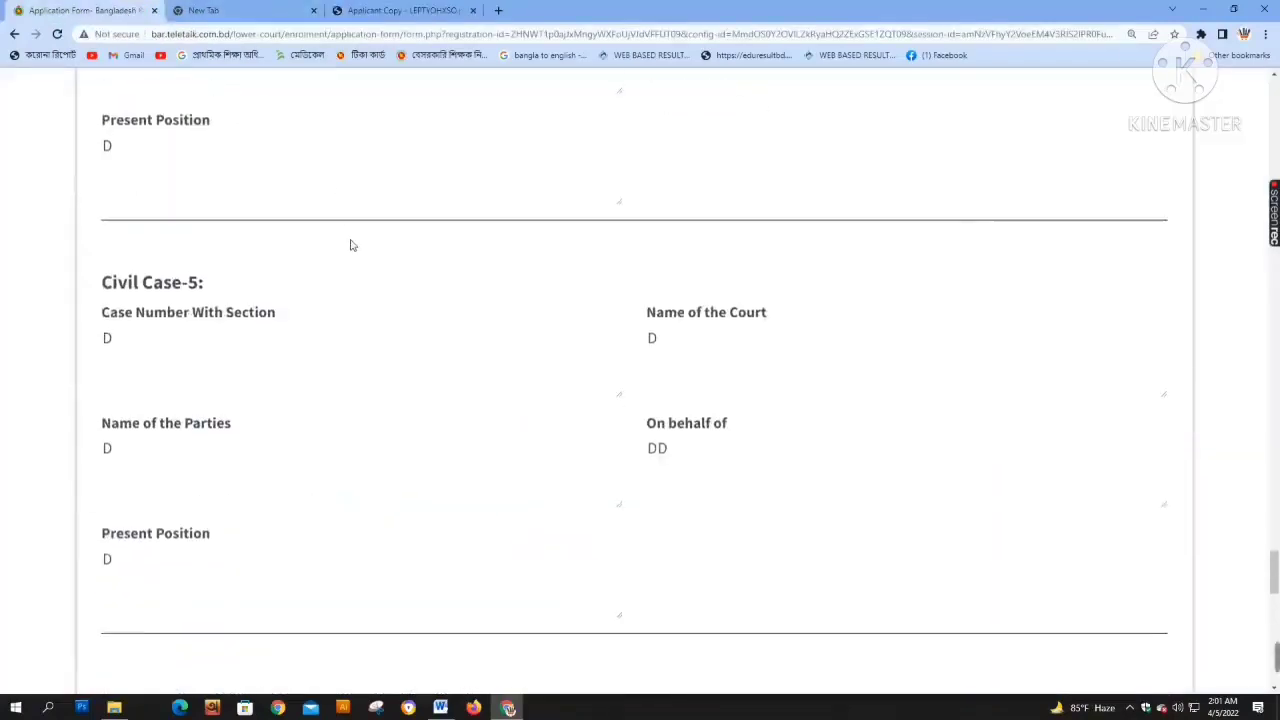
scroll(351, 245, up, 15)
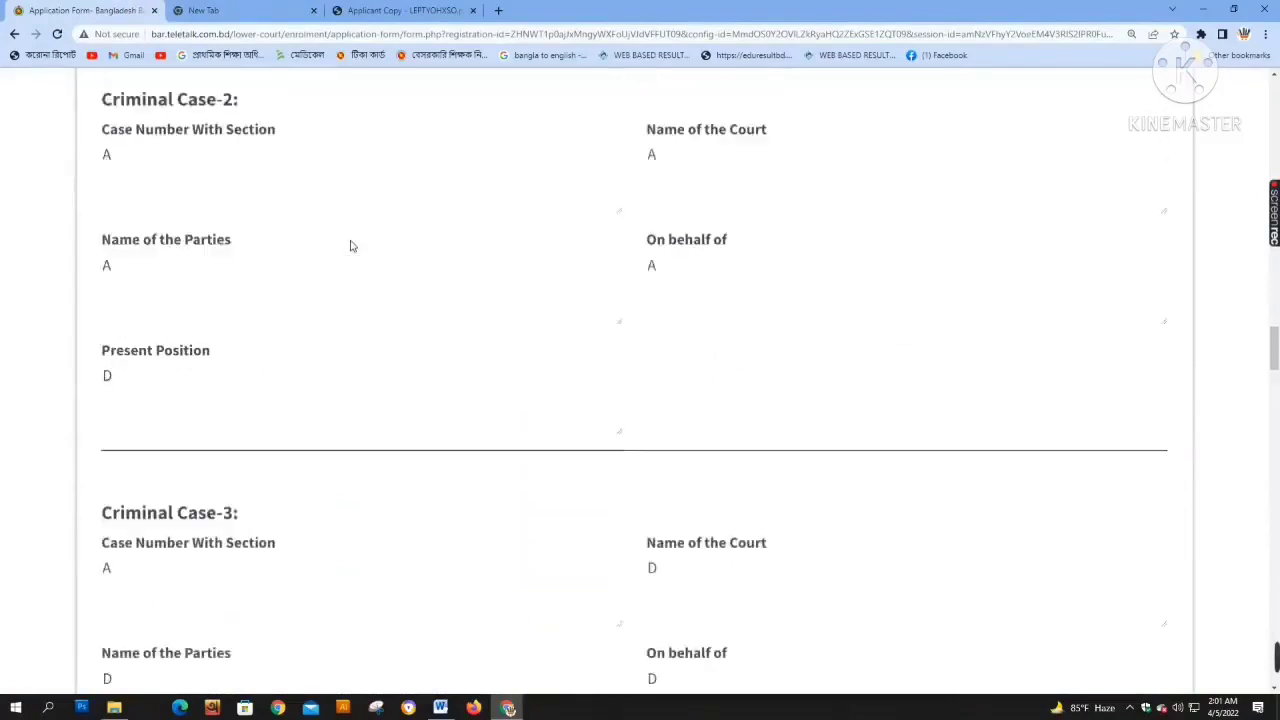
scroll(351, 245, up, 20)
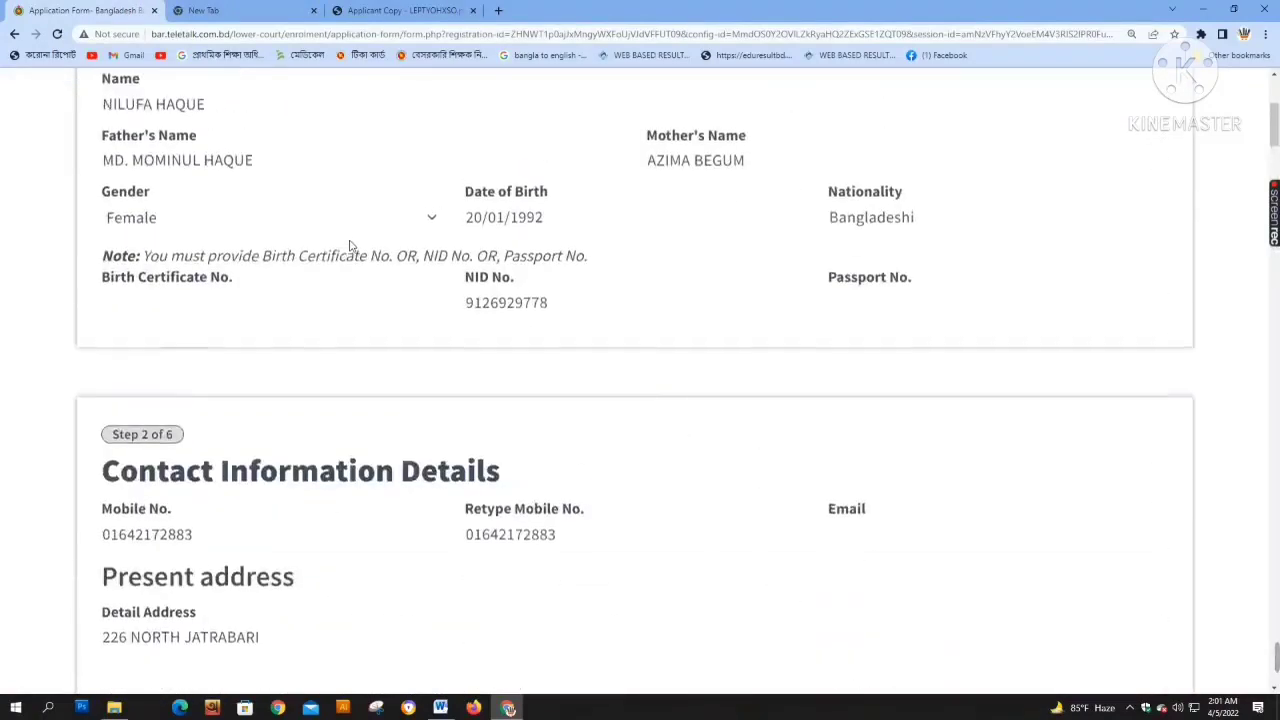
right_click(379, 146)
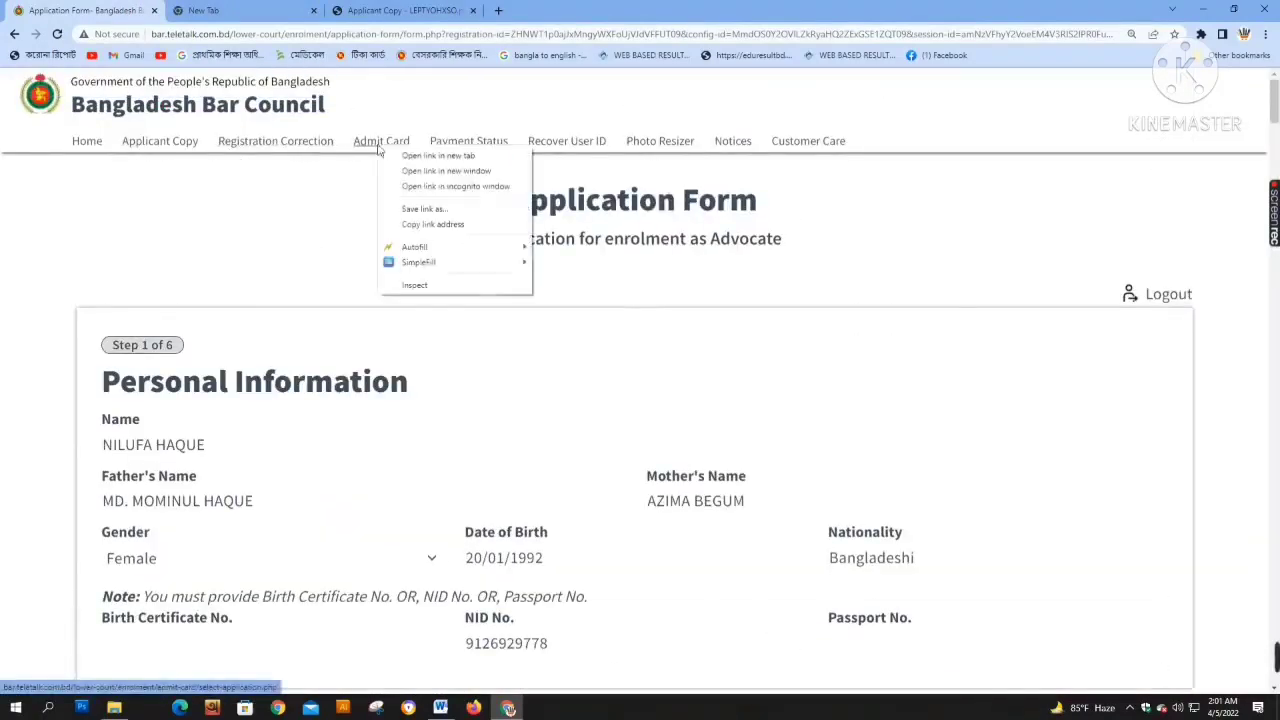
click(413, 157)
click(243, 10)
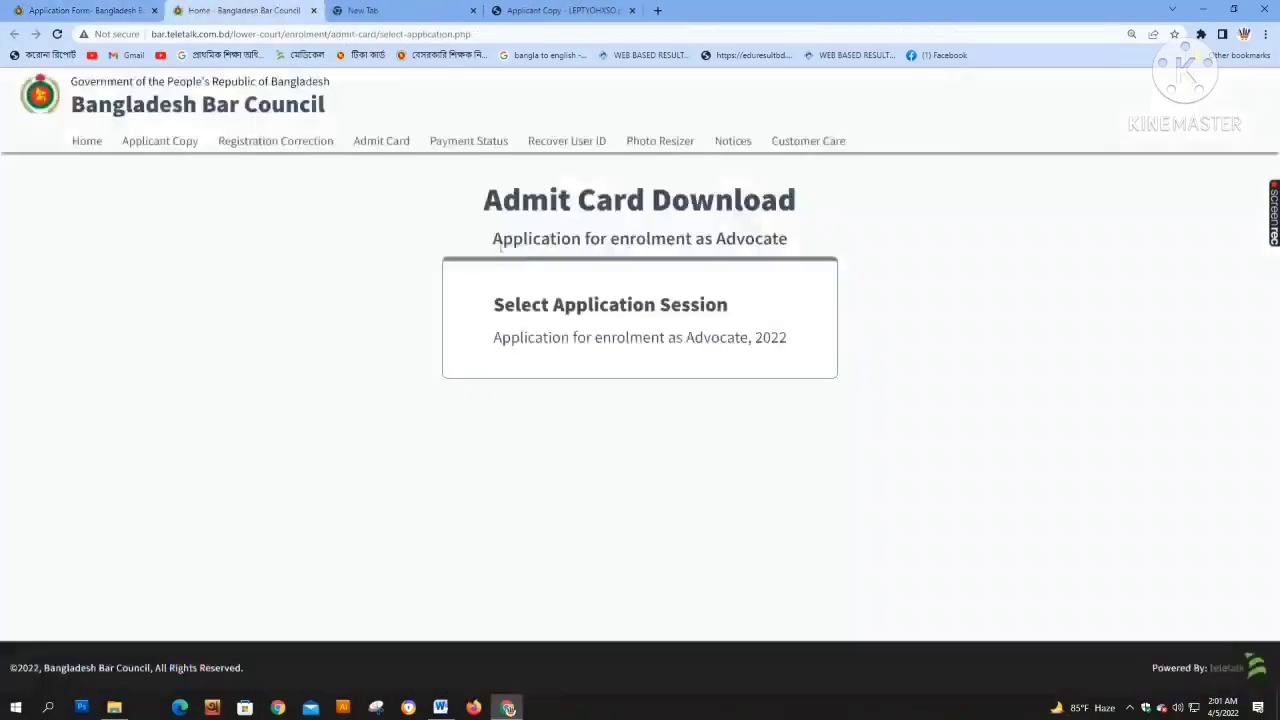
click(653, 340)
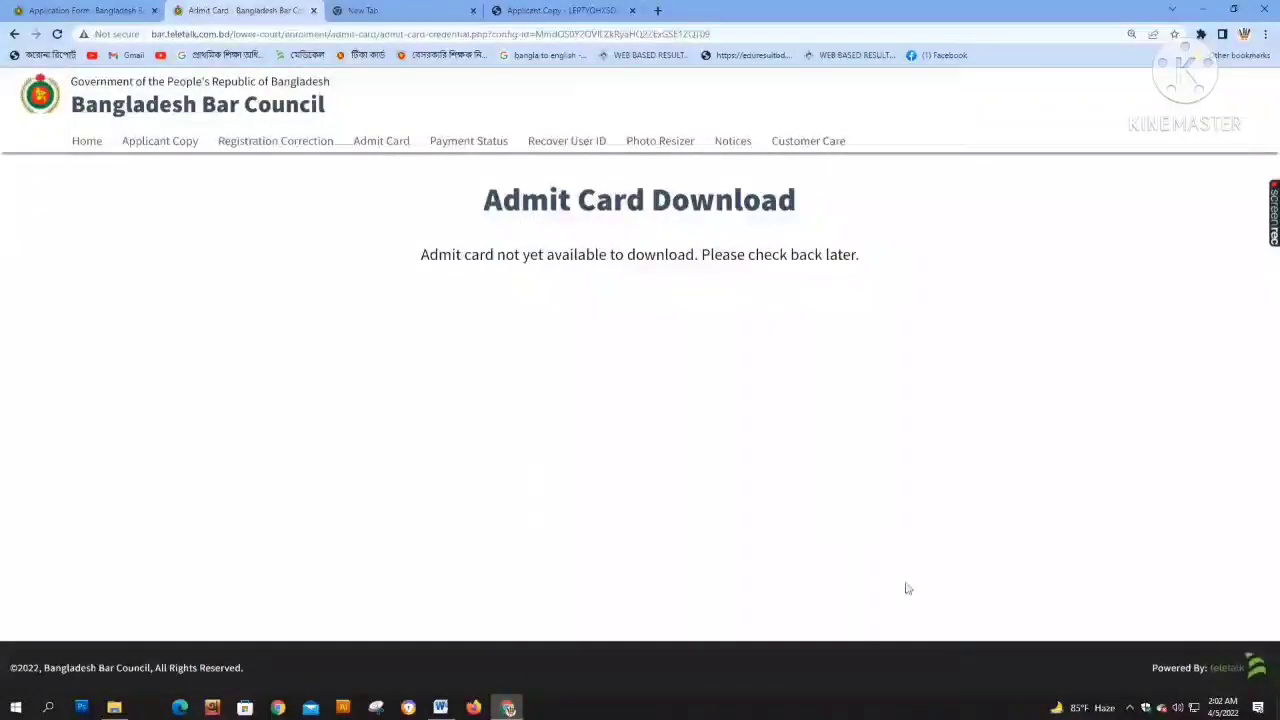
mouse_move(1162, 640)
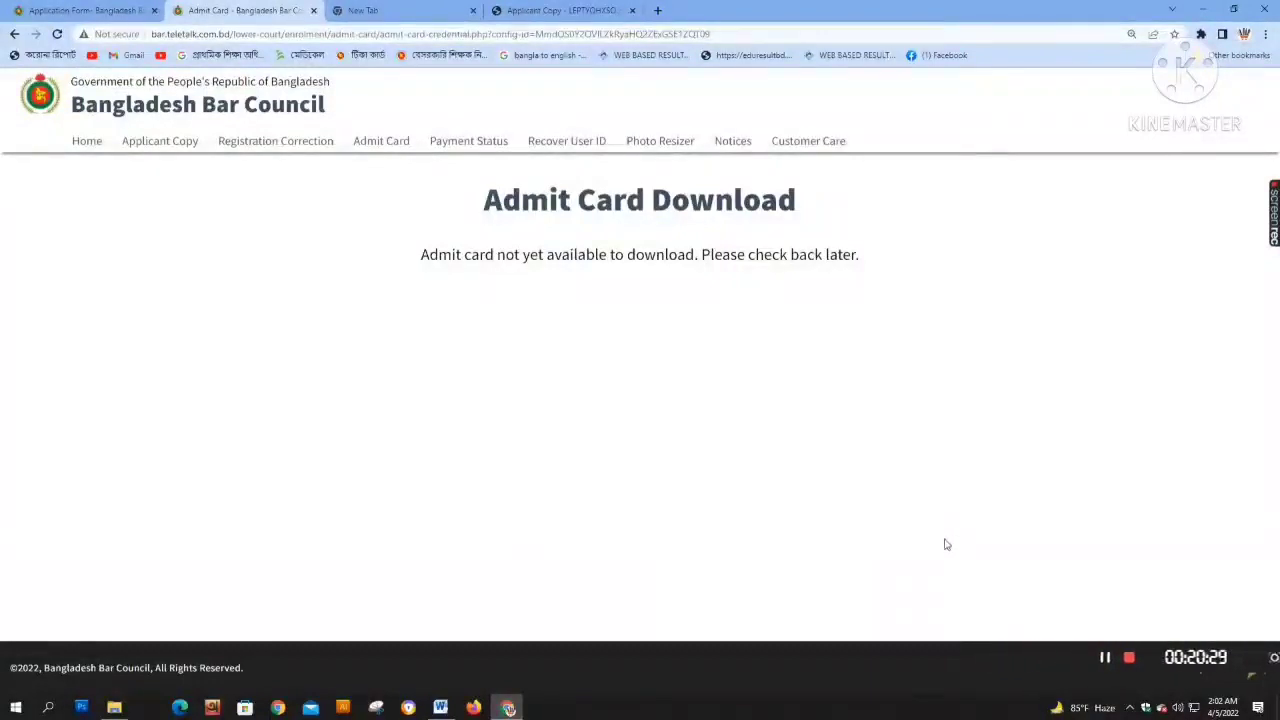
mouse_move(1271, 672)
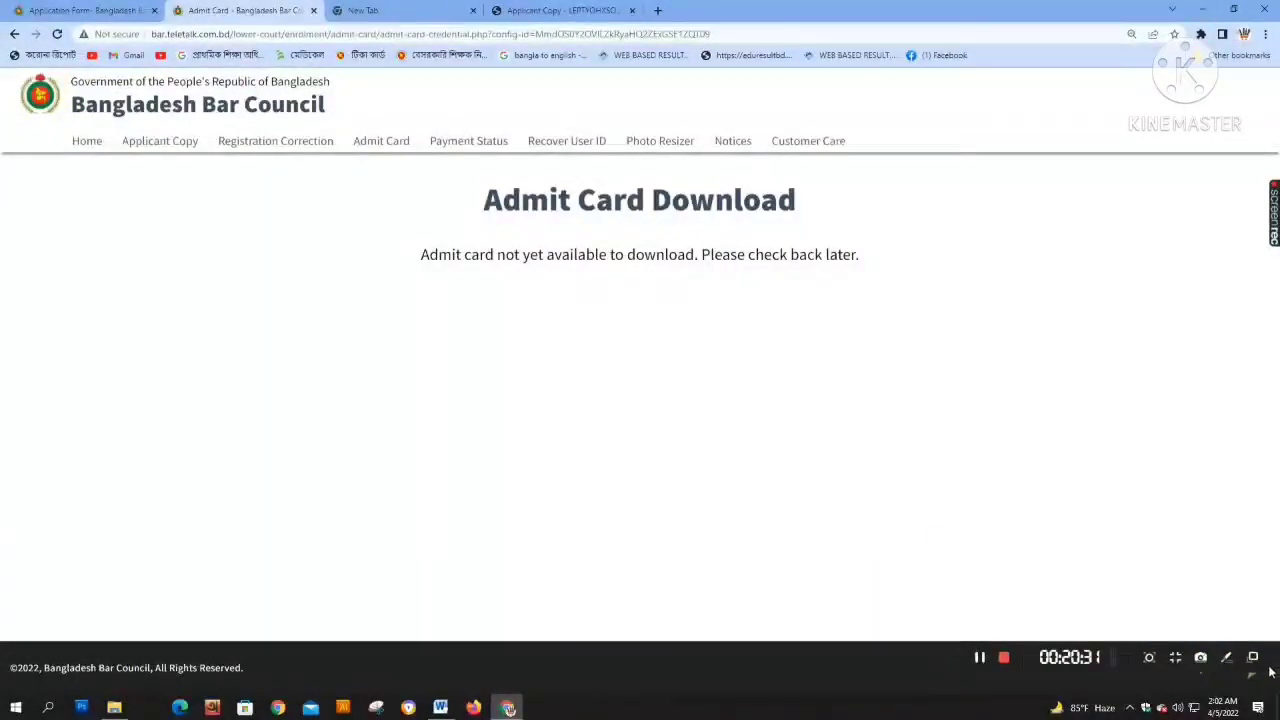